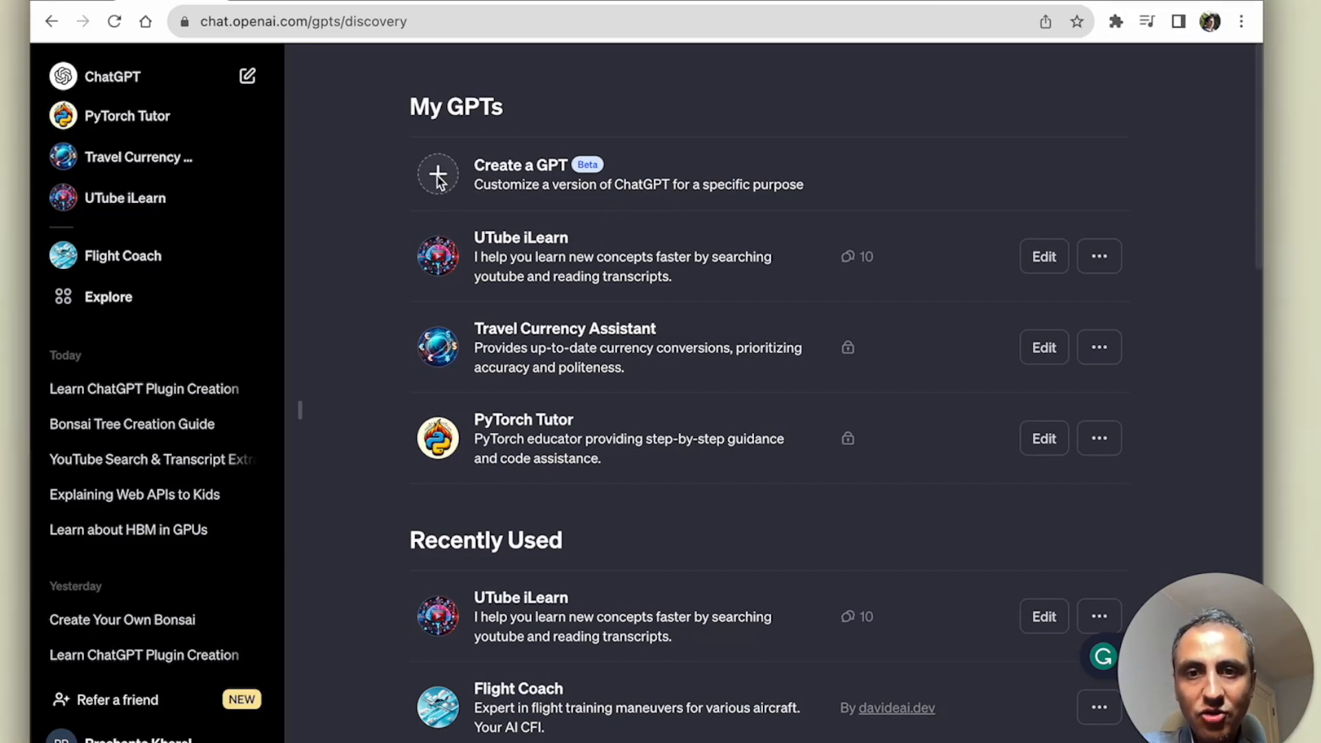
Start a new GPT and look through its configuration options down to the Actions section
click(445, 184)
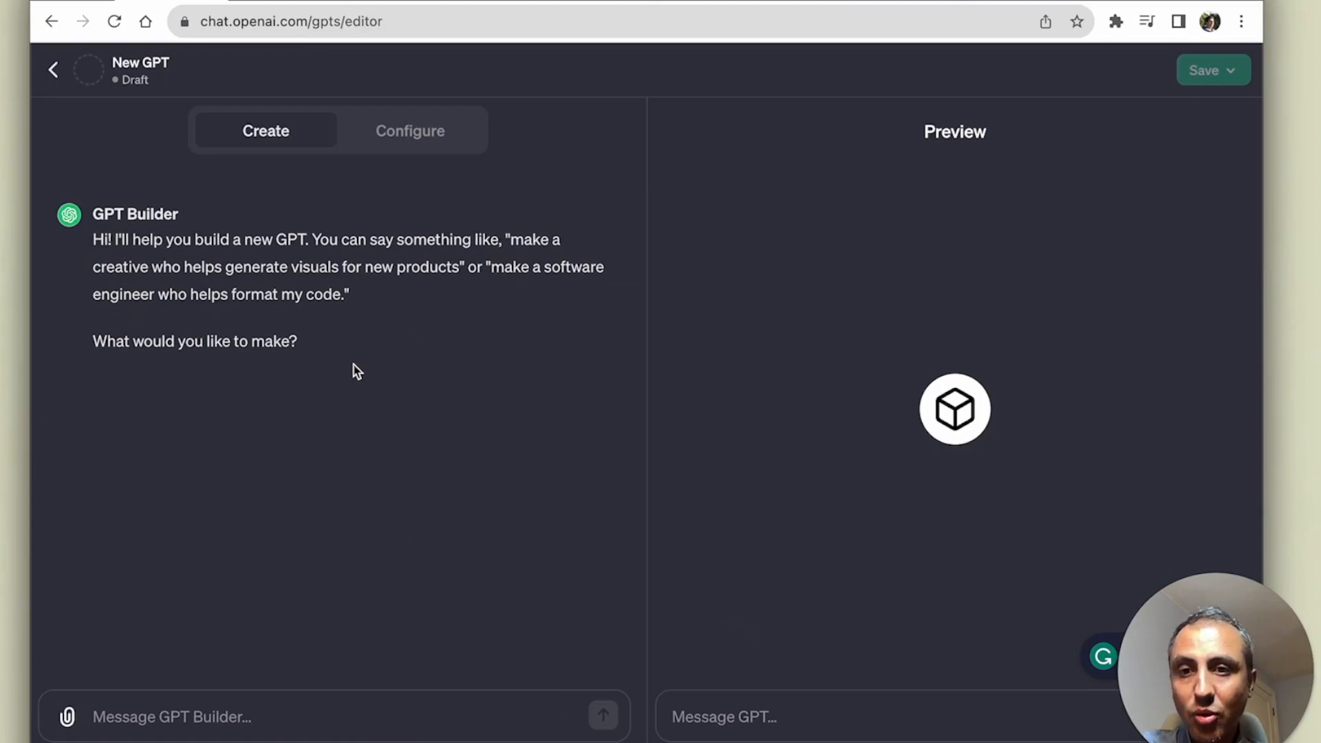
click(425, 141)
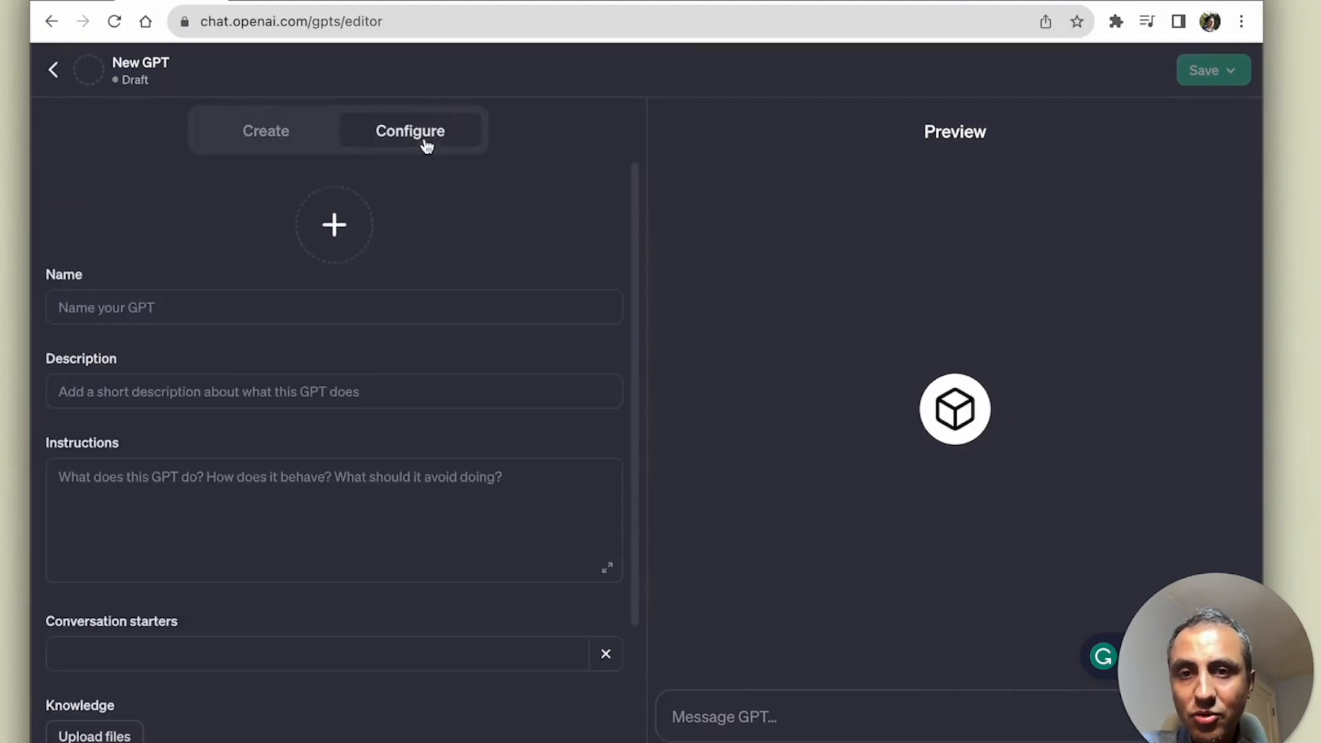
scroll(121, 246, down, 3)
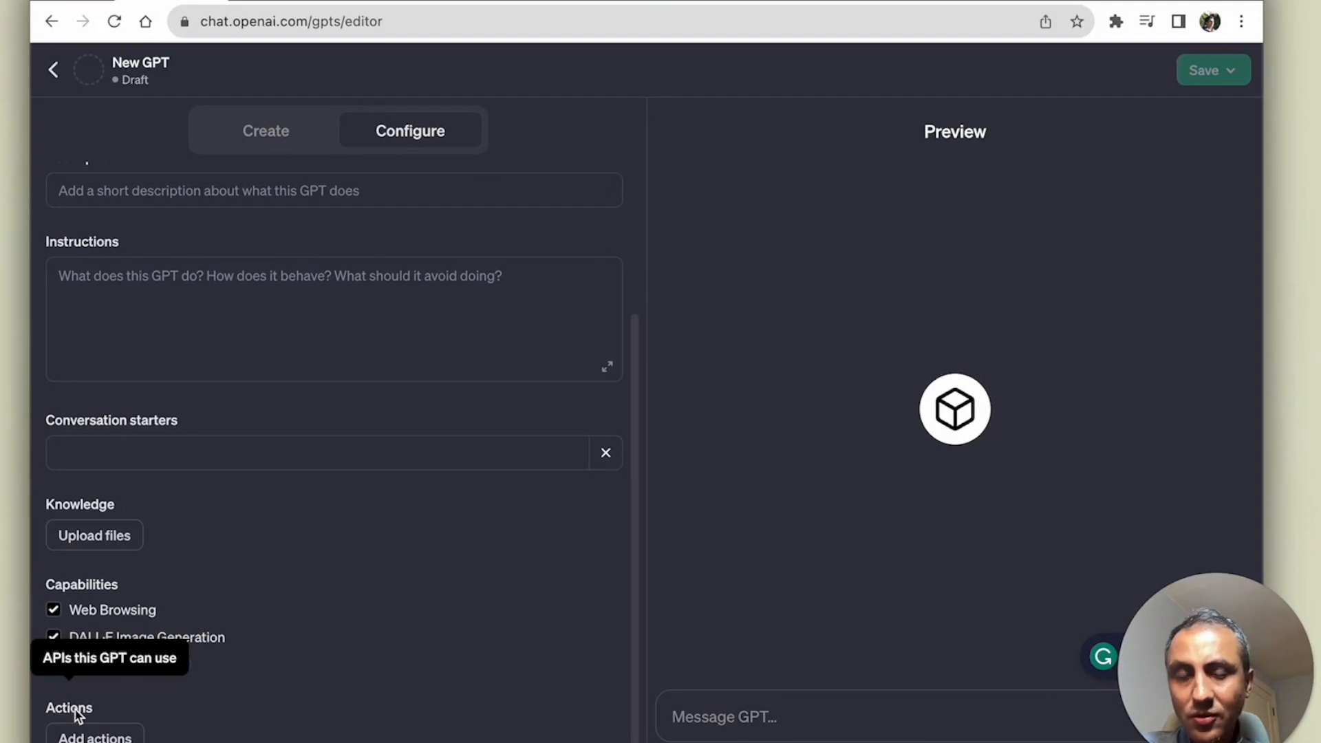
Ask the UTube iLearn GPT for videos on how to make kimchi and read through its answer
click(879, 6)
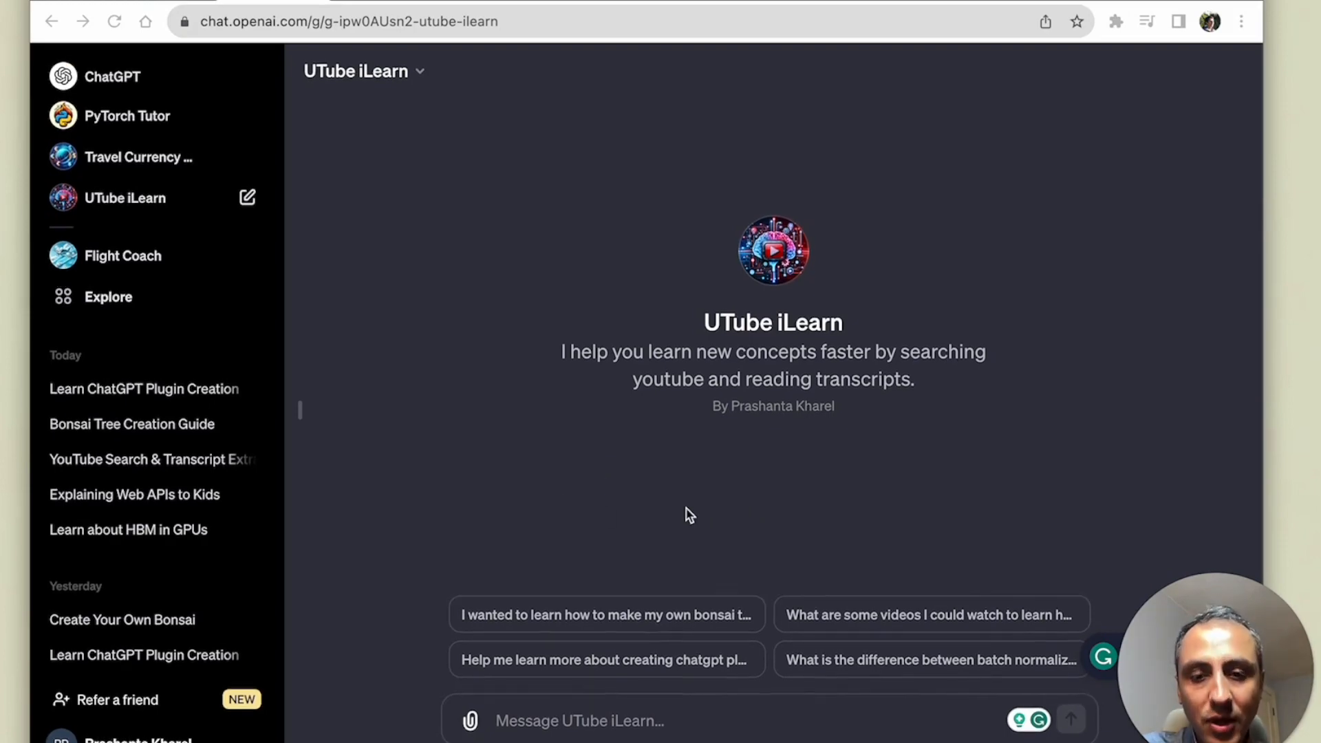
click(852, 622)
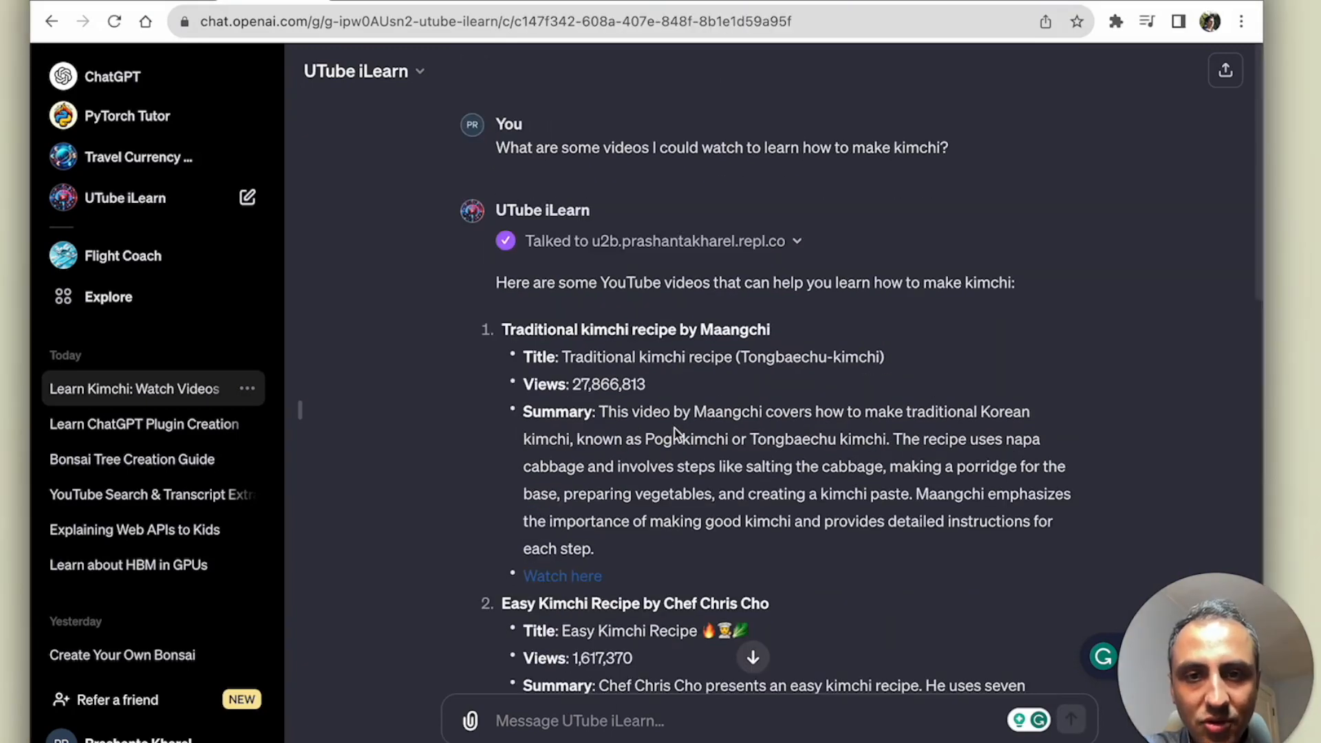
scroll(674, 432, down, 14)
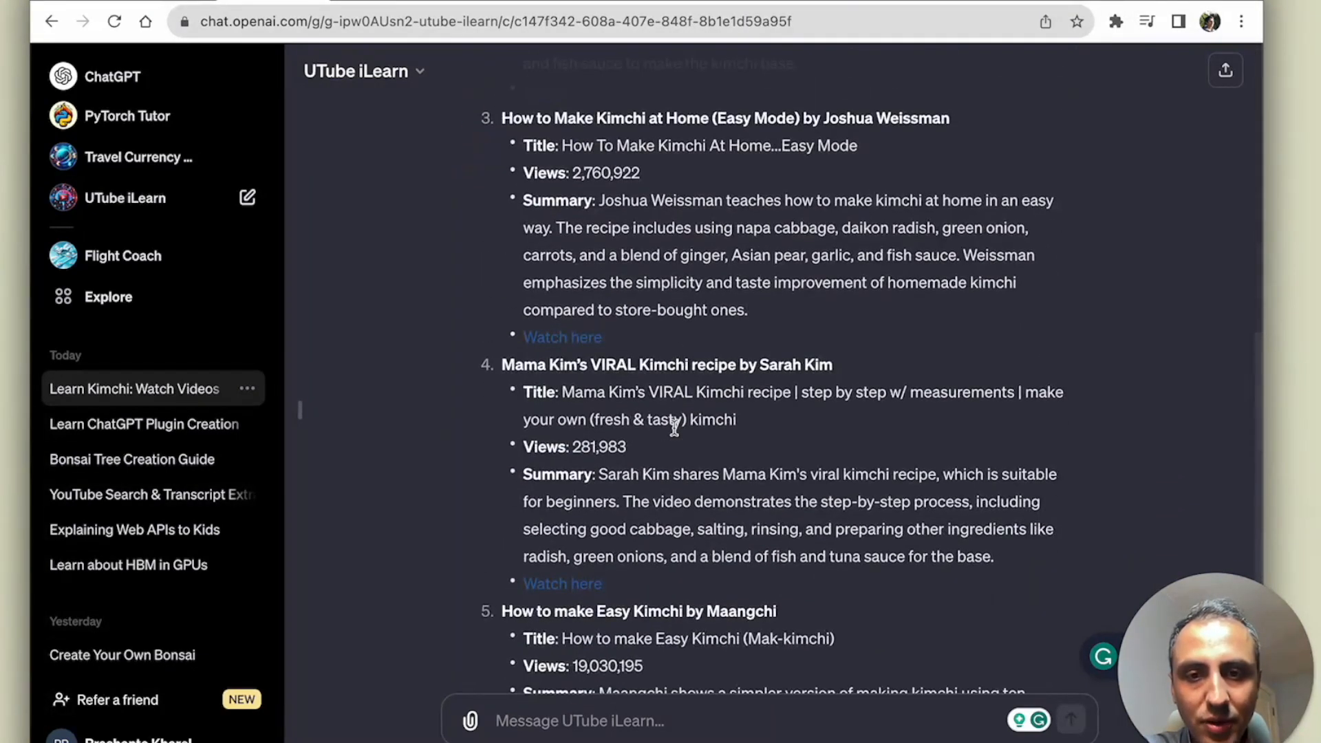
scroll(674, 432, down, 1)
scroll(664, 605, down, 2)
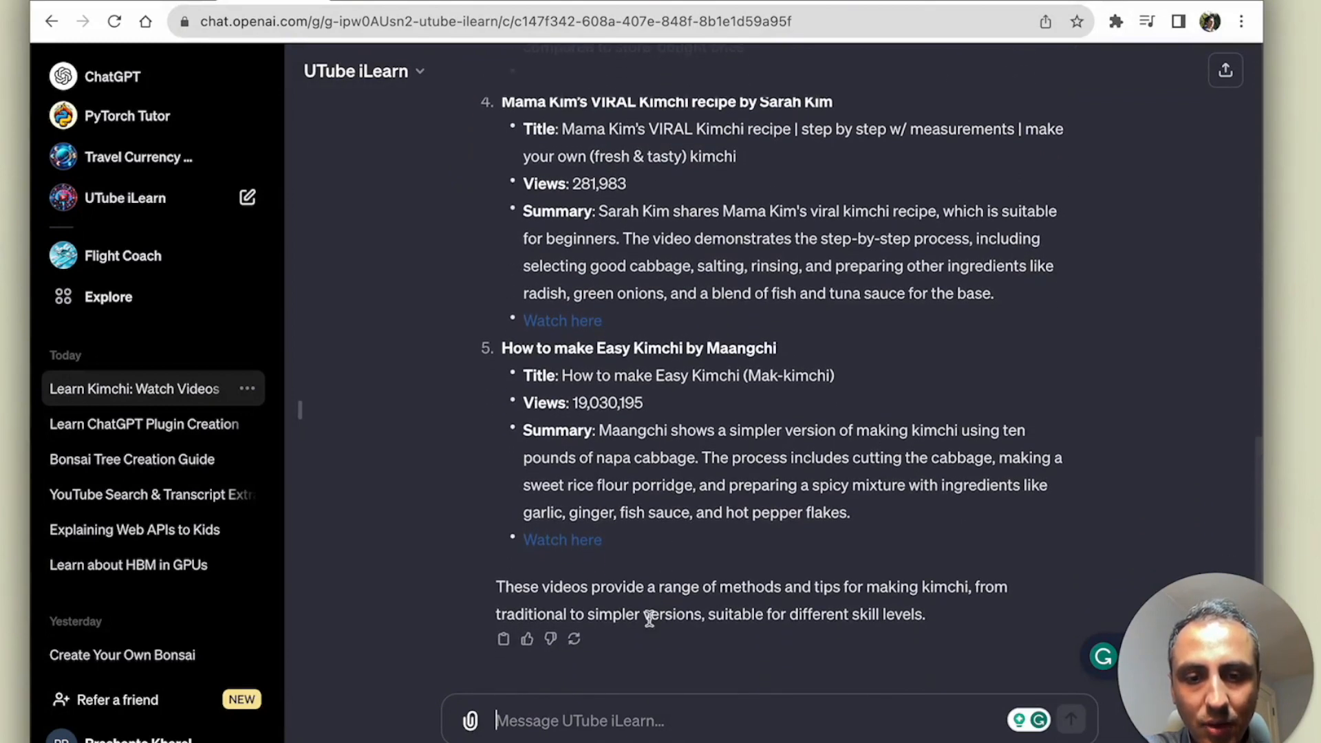
Send UTube iLearn the follow-up "I just started cooking. Which video would be best for me to watch as a beginner?"
text(I a)
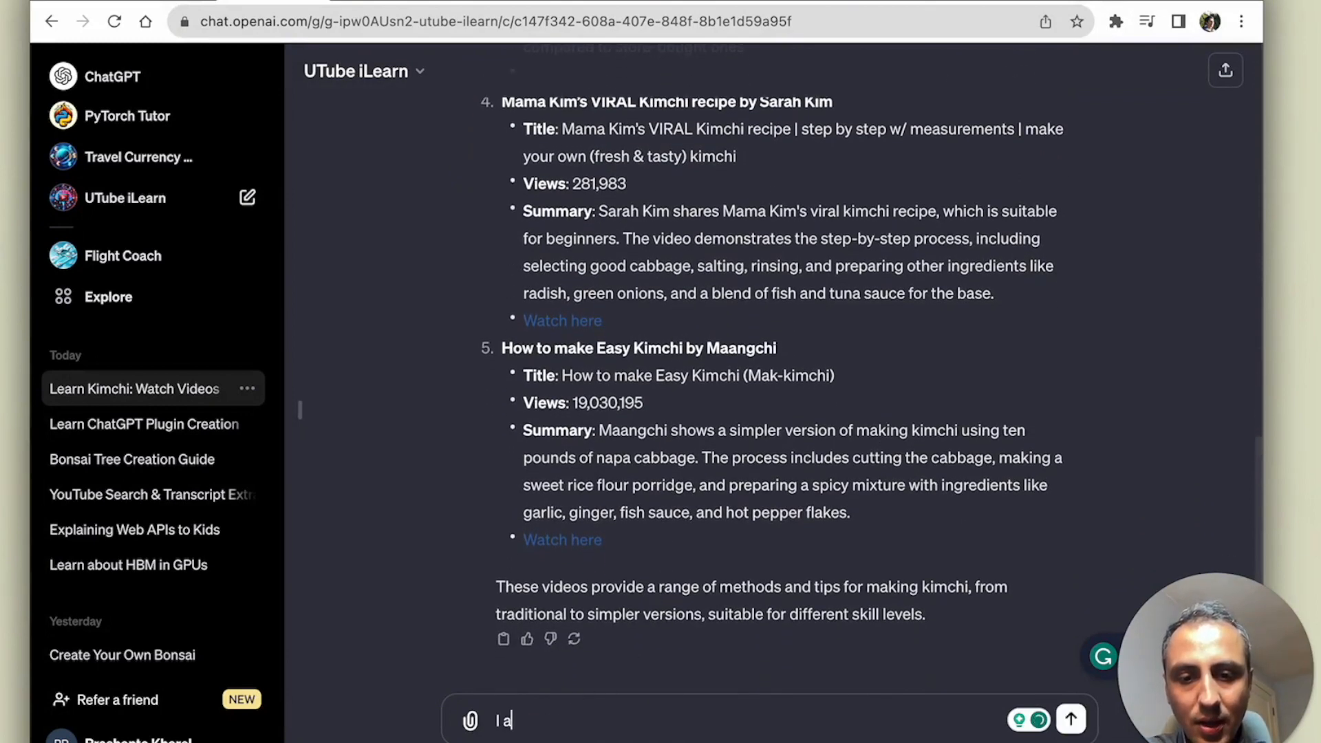
text(ust star)
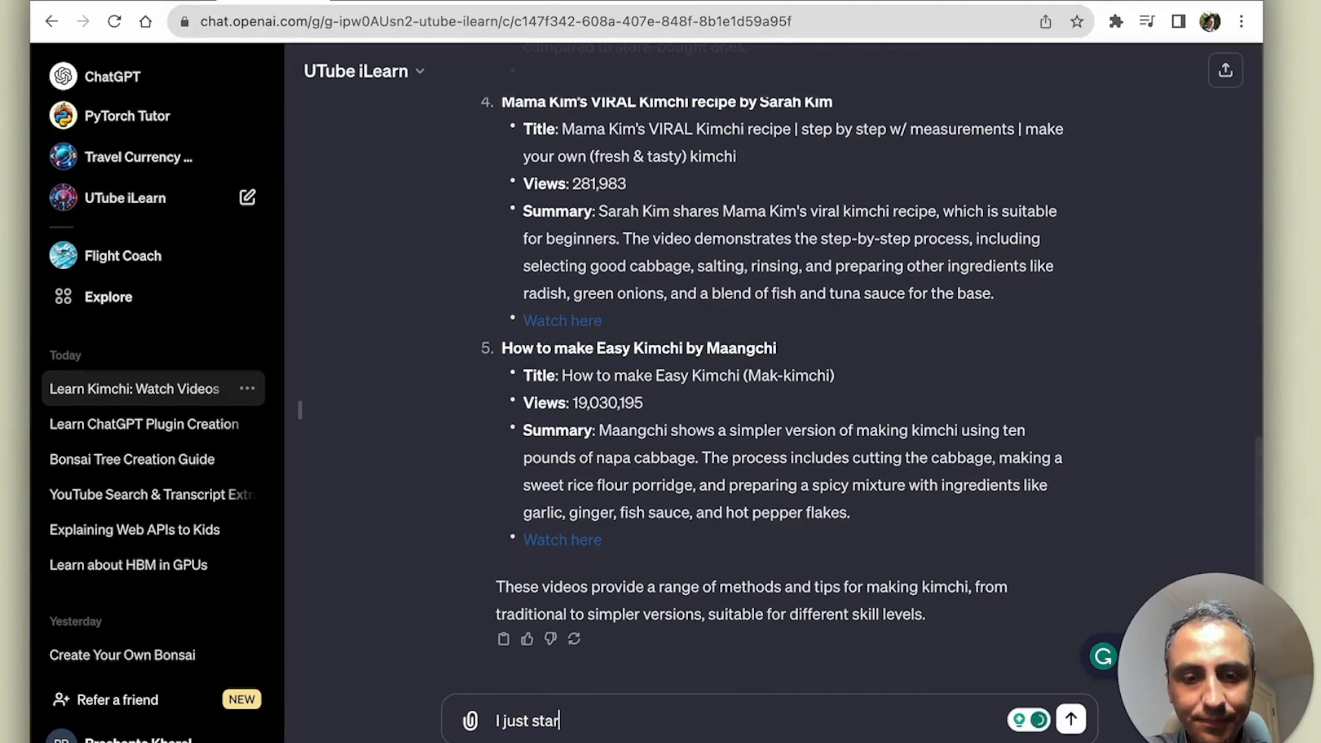
text(ted cooking. W)
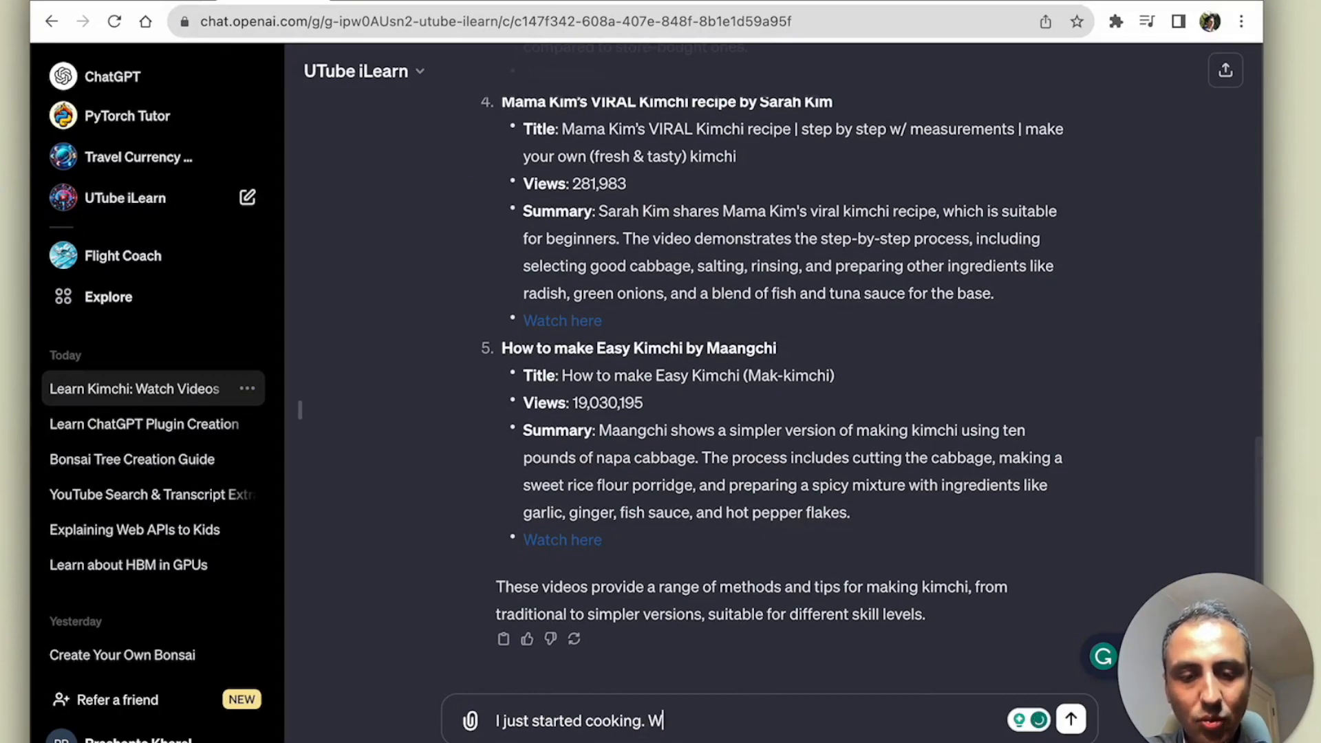
text(hich video woul)
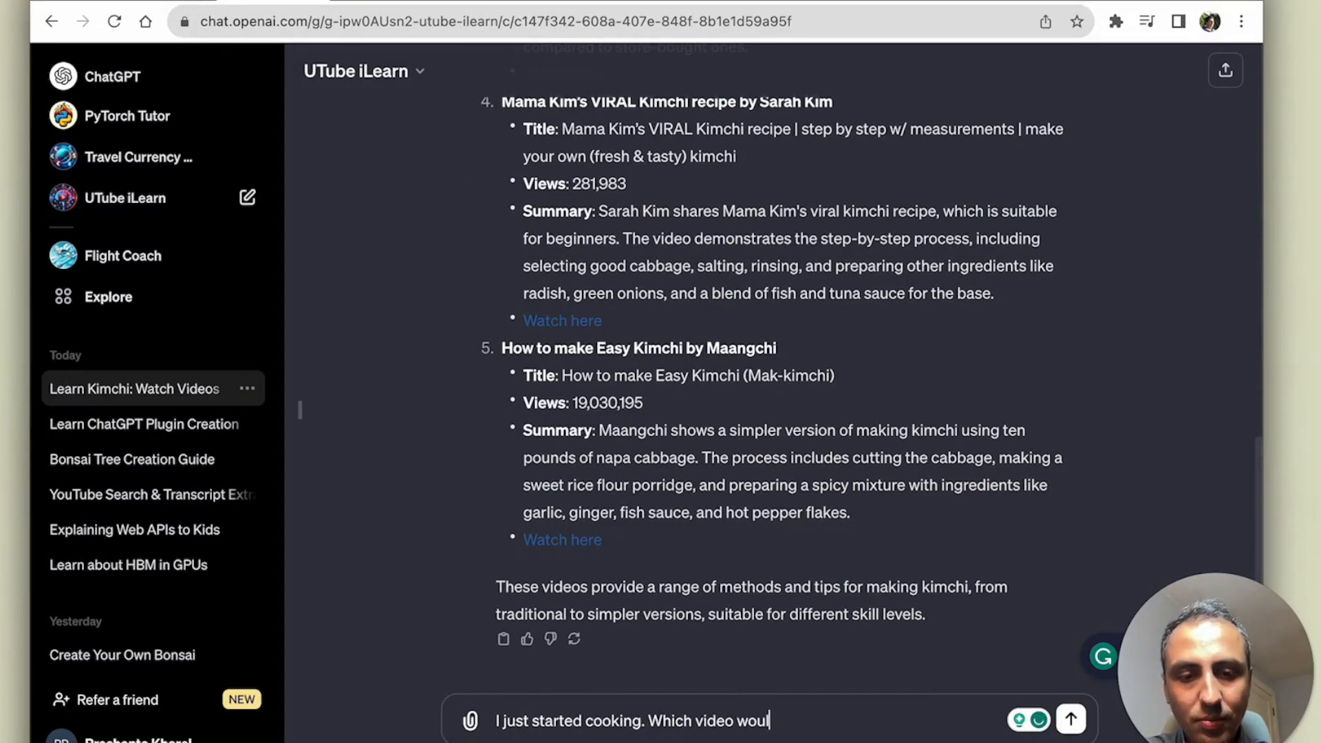
text(d be best for me t)
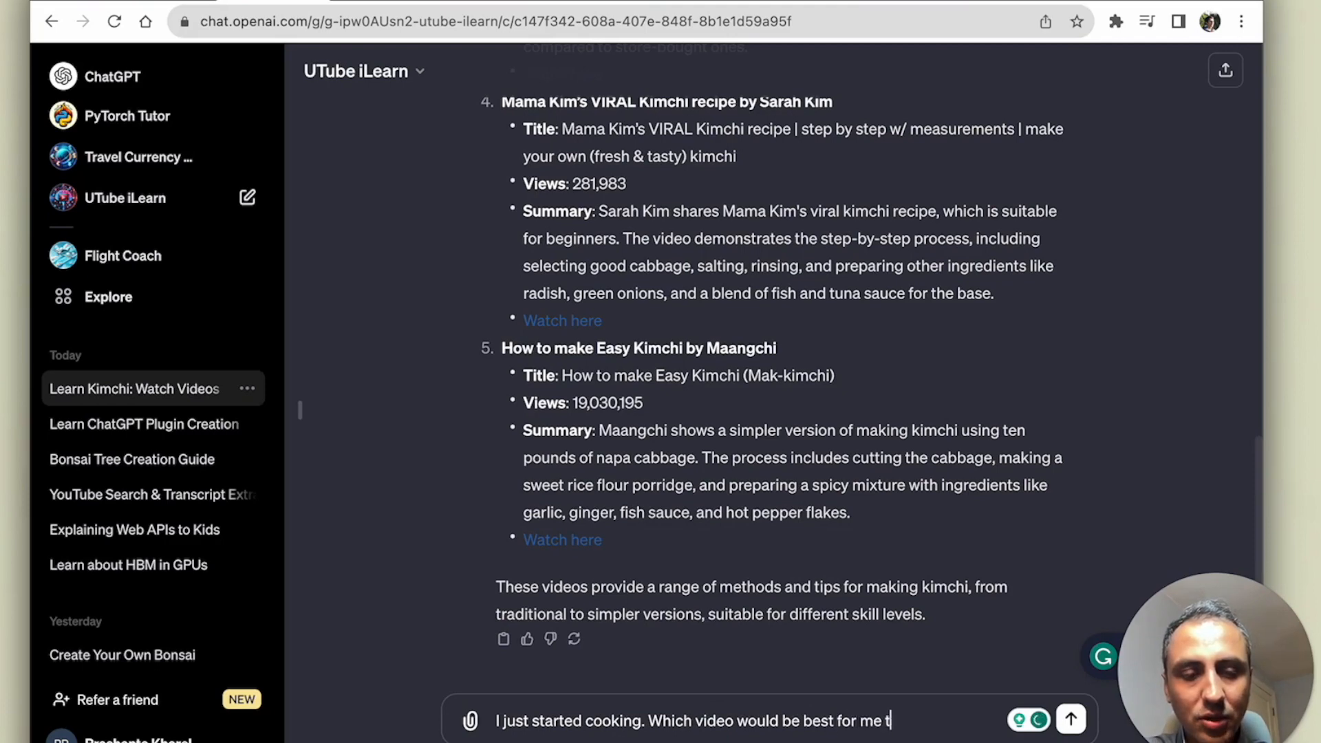
text(o watch a)
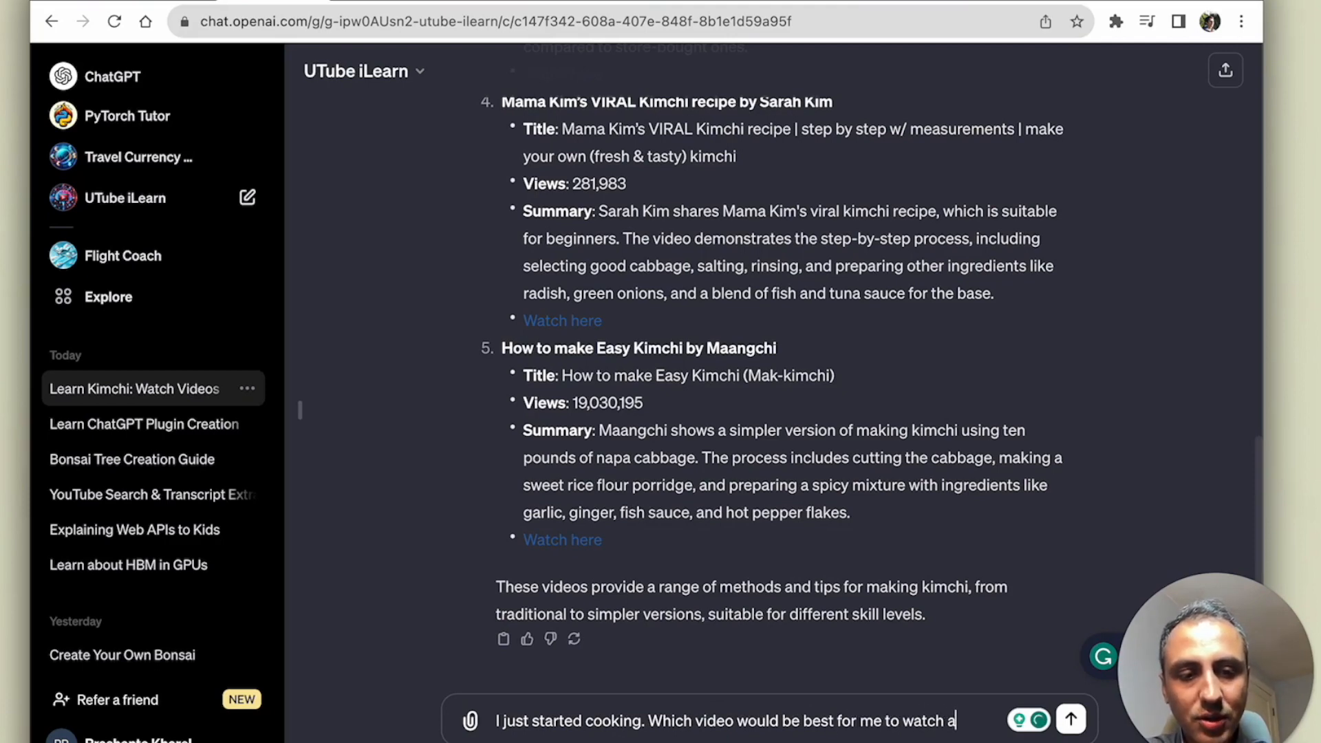
text(s a beginner?)
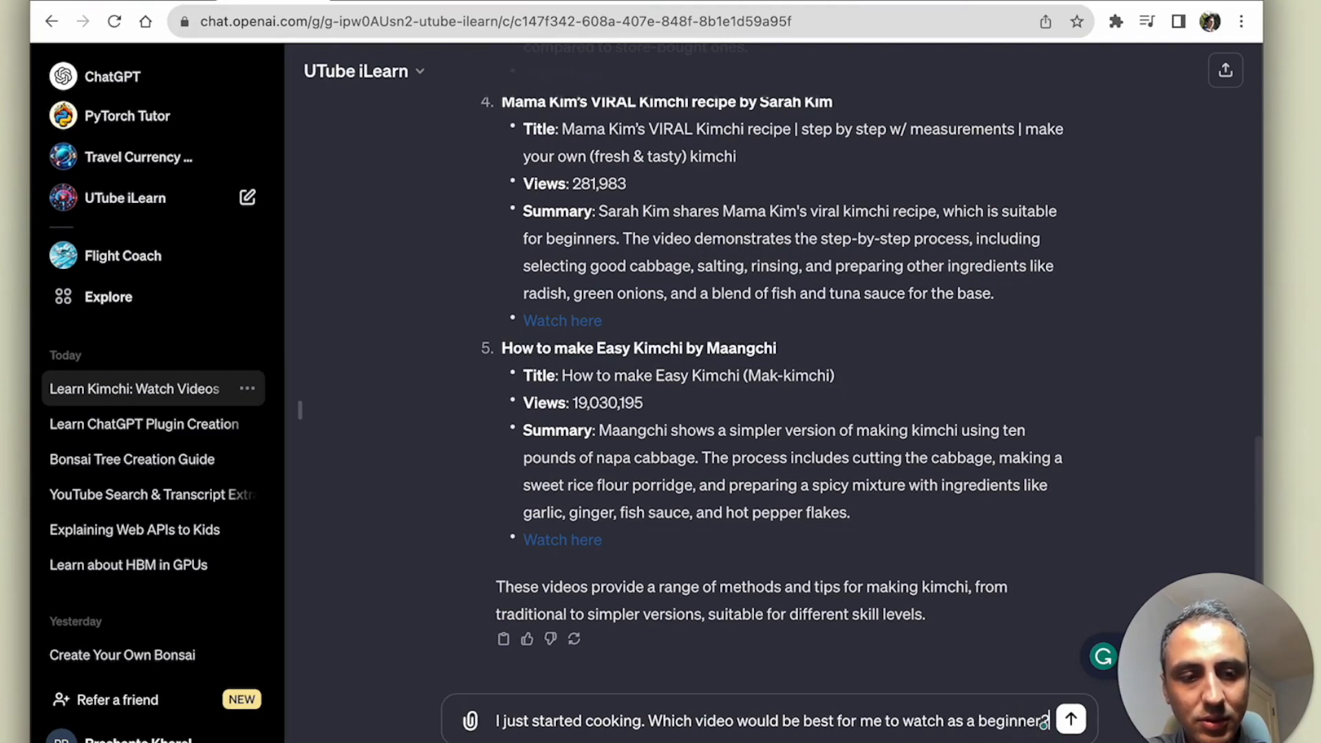
key(Return)
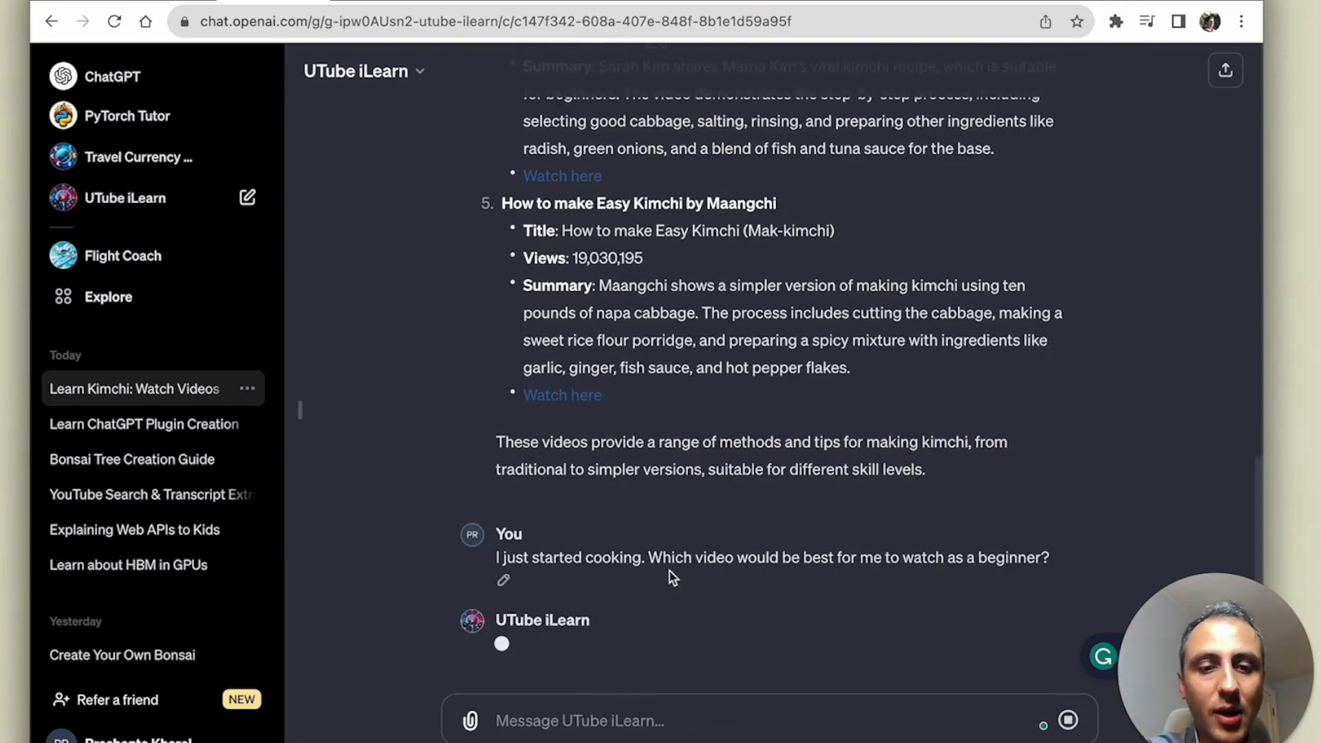
Read the beginner recommendation, then open its linked video and pause the playback
scroll(759, 477, up, 5)
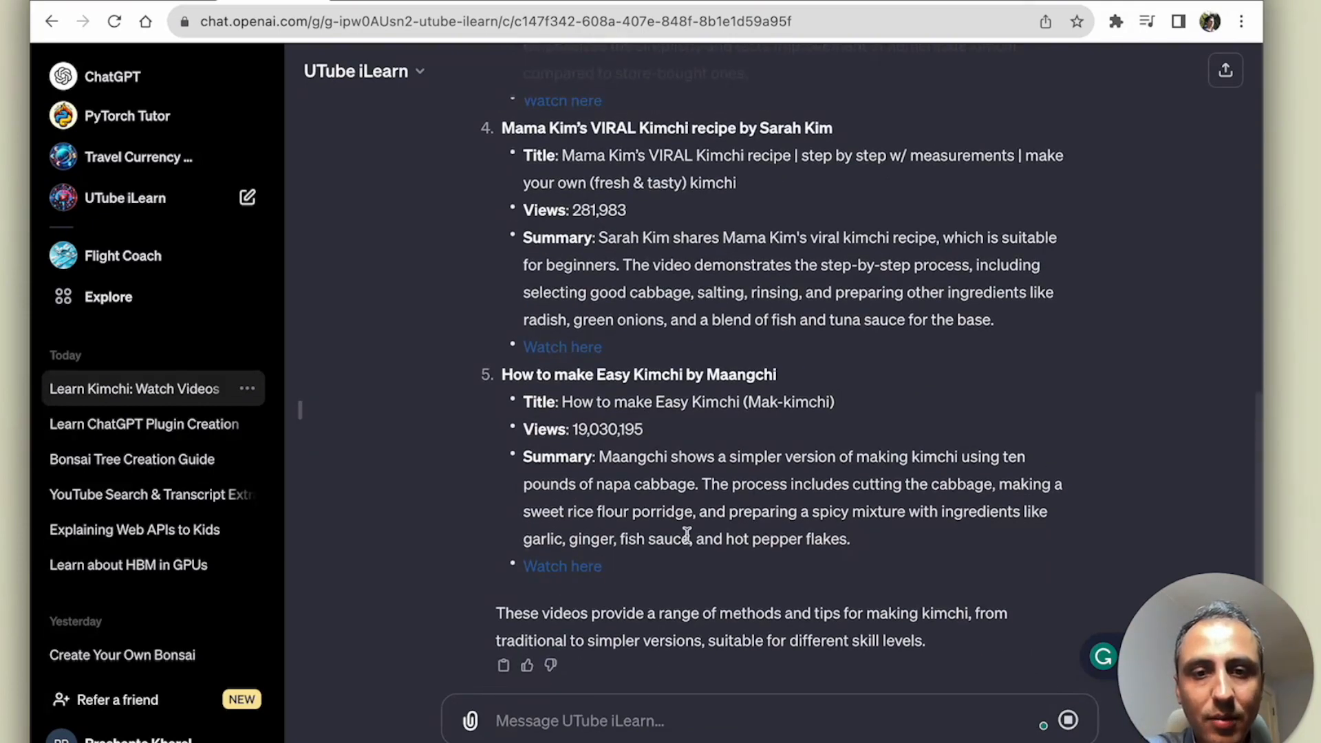
scroll(686, 535, up, 4)
scroll(687, 536, down, 8)
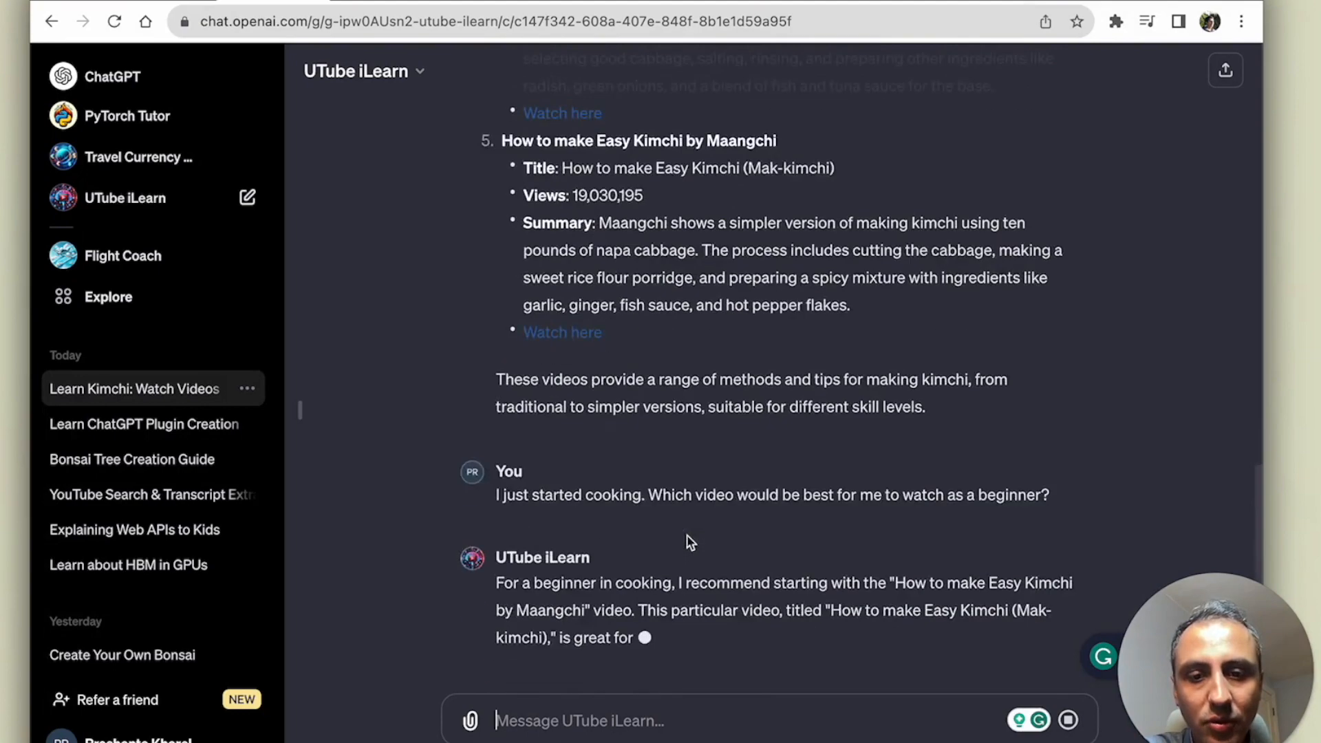
scroll(695, 499, down, 5)
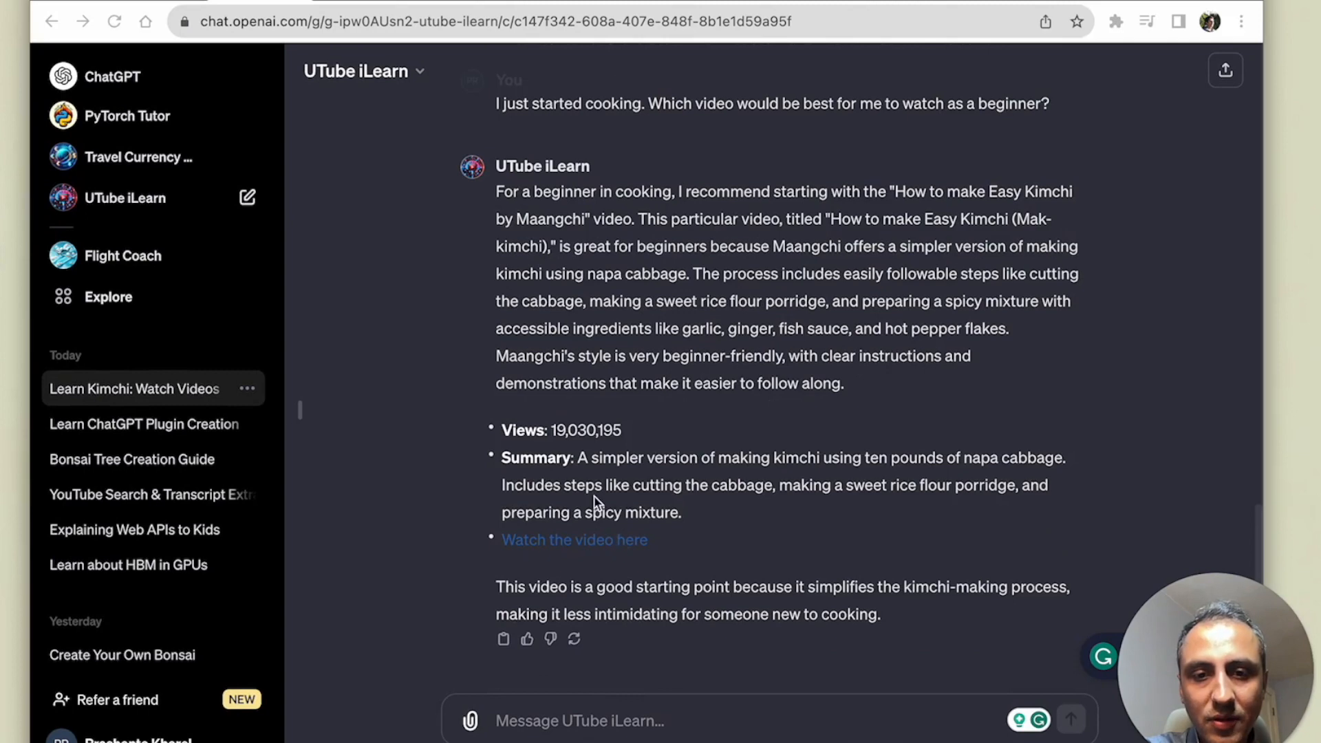
click(578, 541)
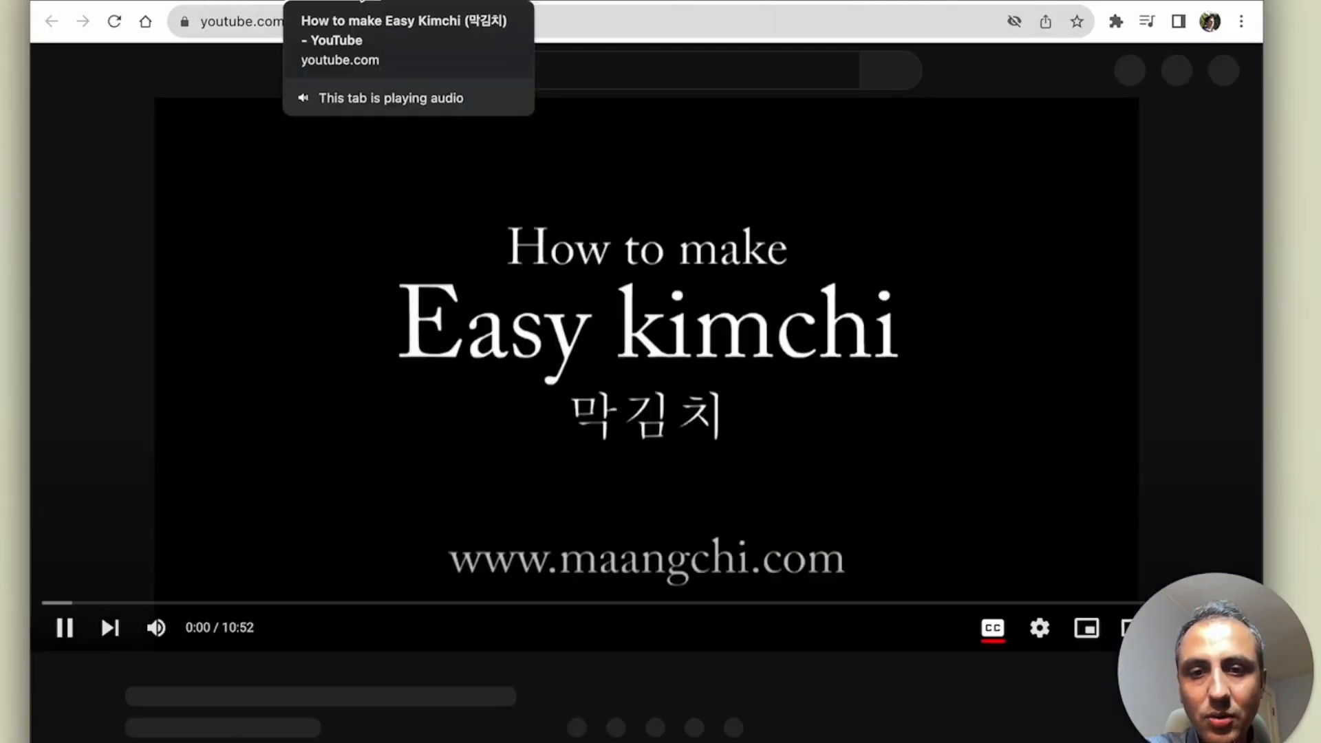
click(62, 650)
Return to the GPT editor, leave the empty draft and start a fresh GPT
click(278, 1)
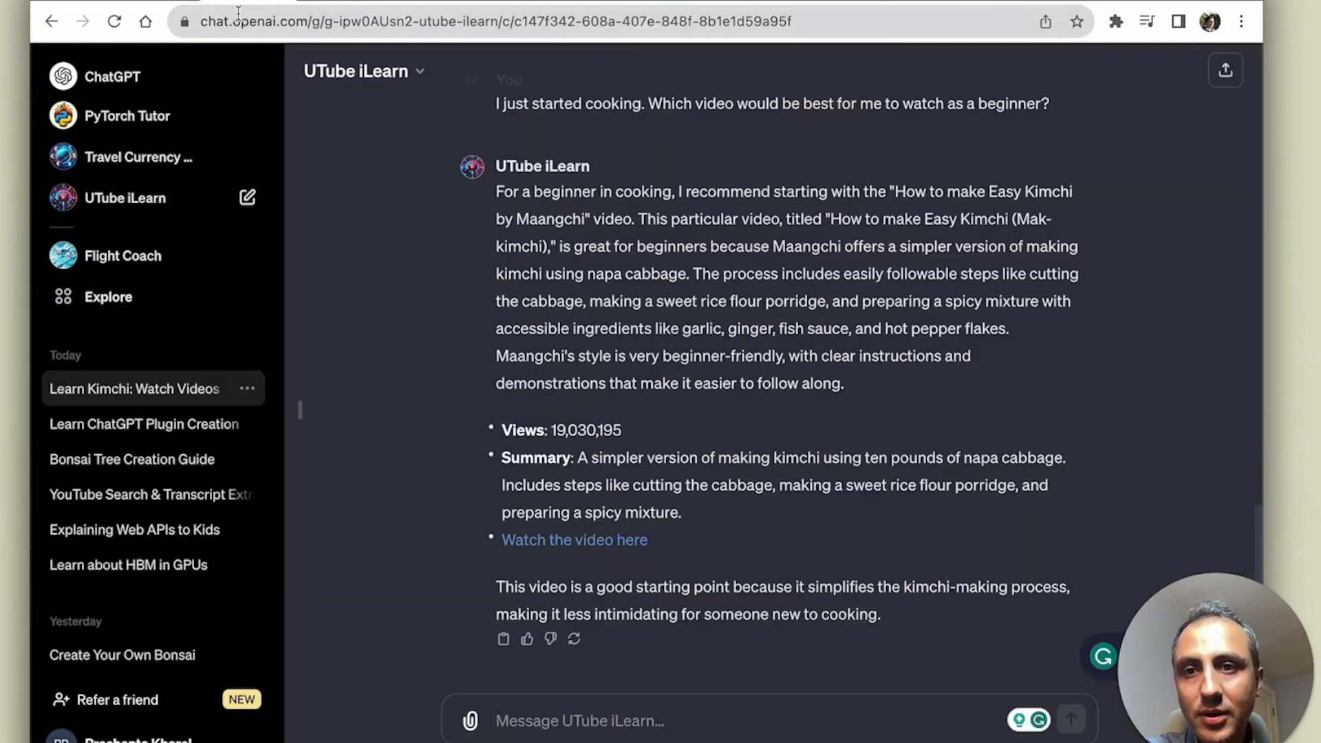
click(181, 3)
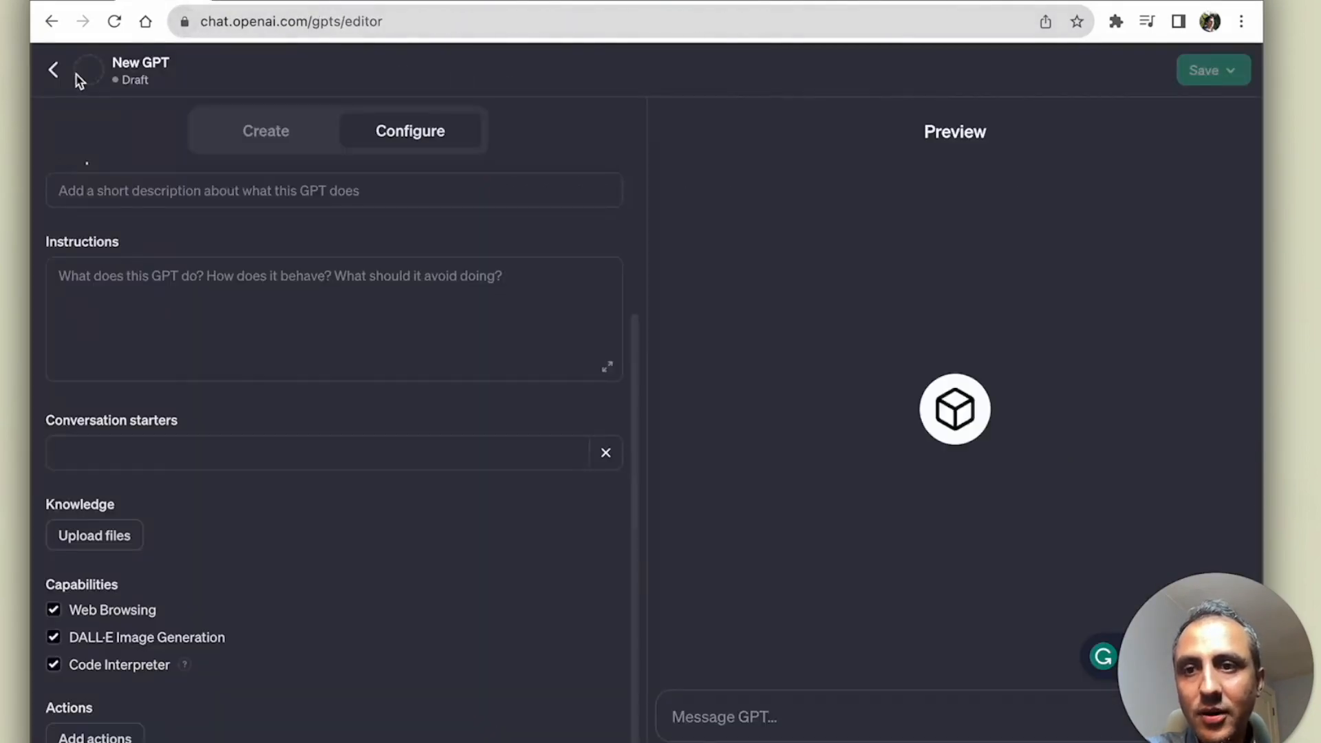
click(52, 73)
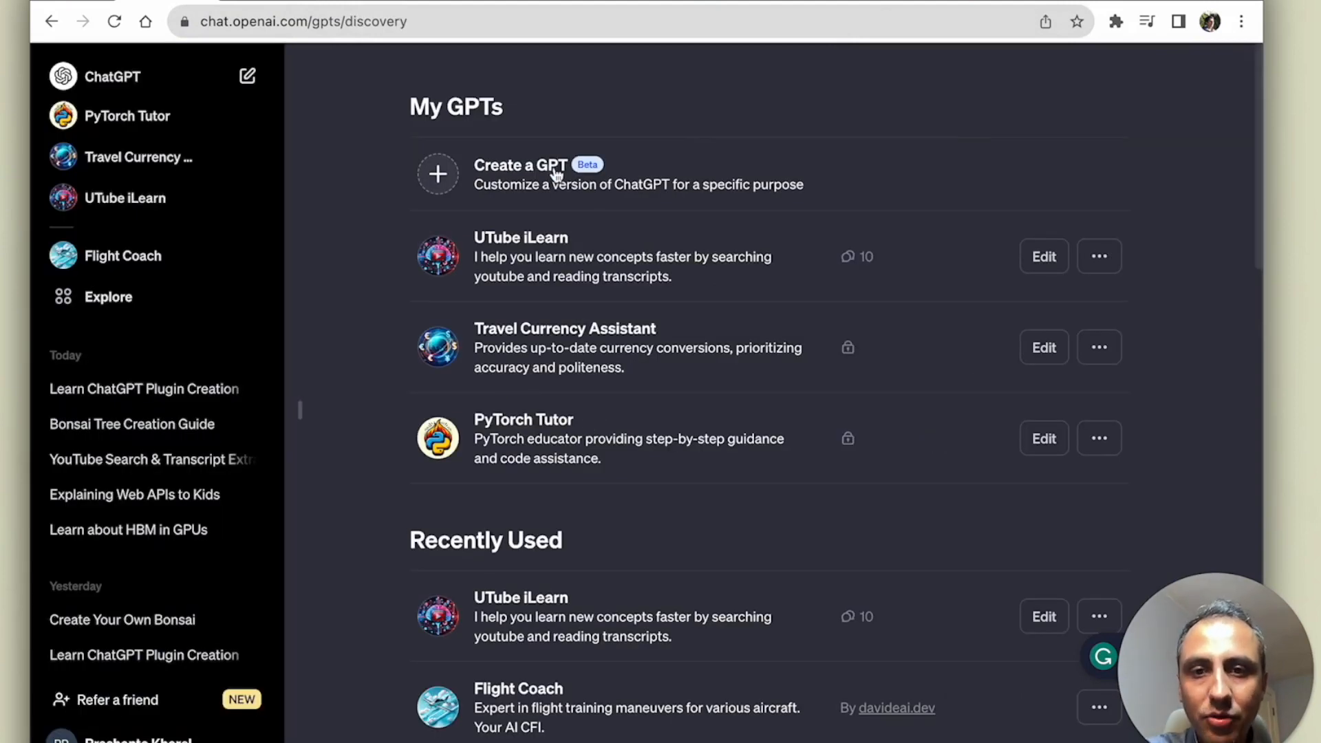
click(445, 183)
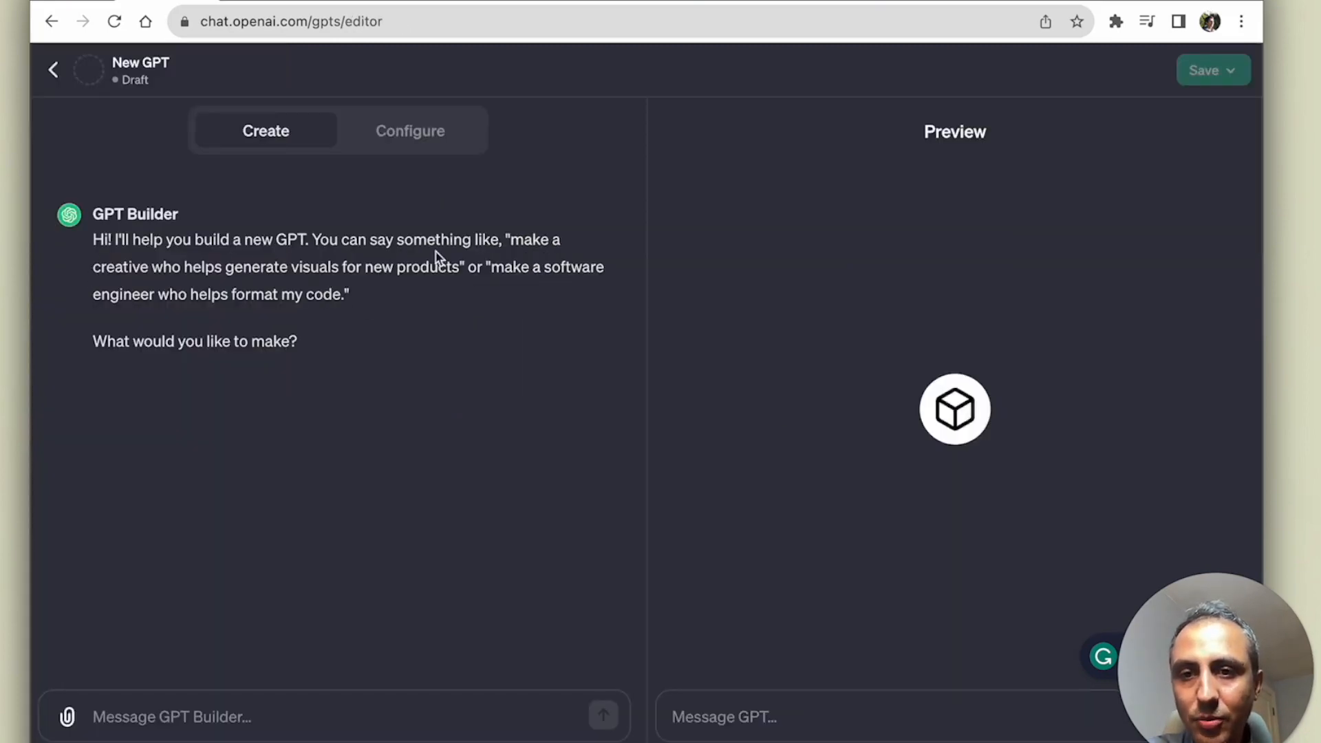
Tell the GPT Builder "I want to make a gpt to help me summarize youtube videos and learn new concepts faster."
click(169, 717)
text(I)
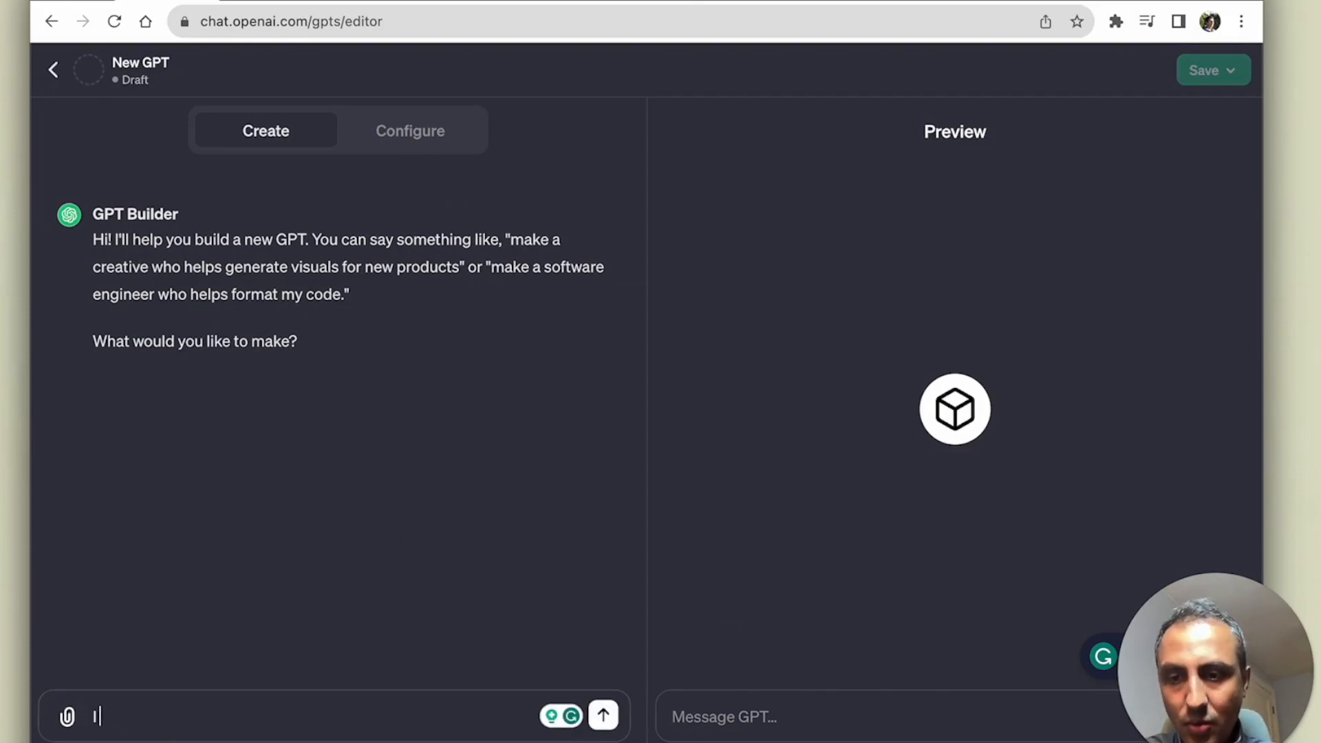
text( want to make a gpt to help me )
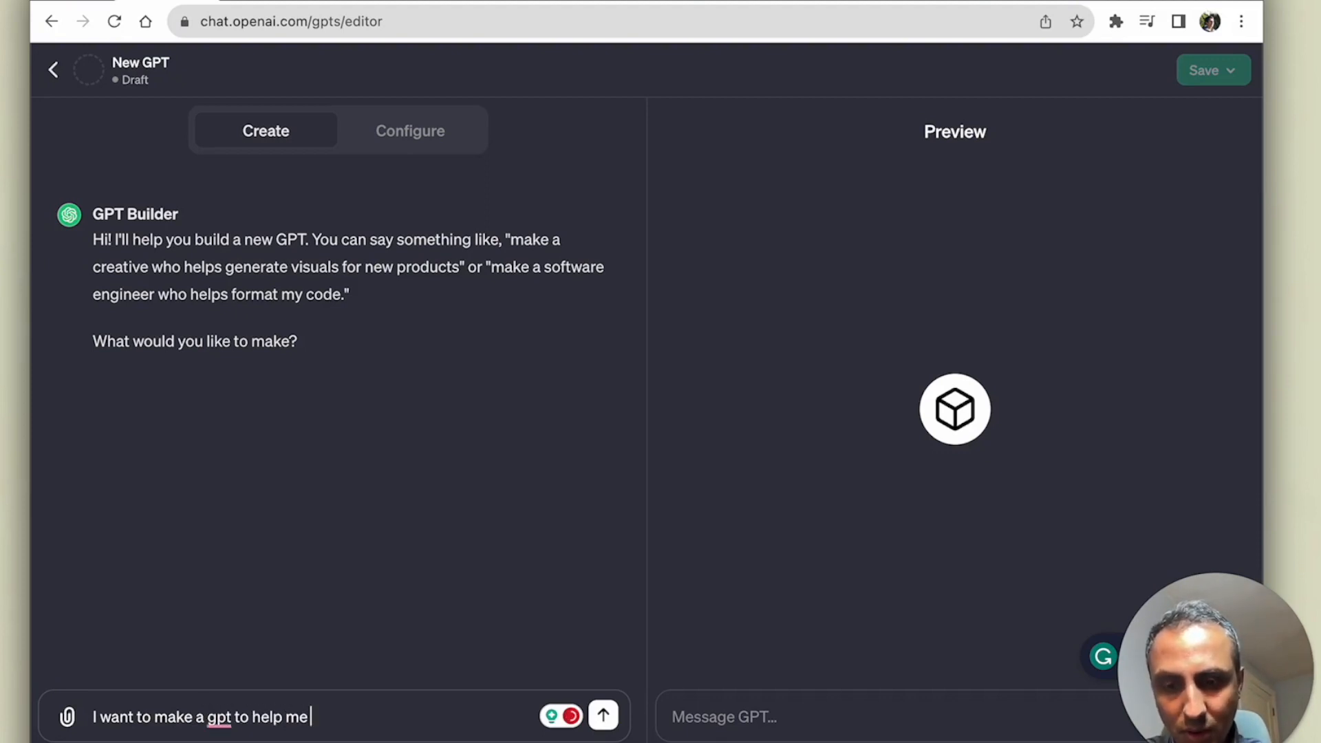
text(summarize youtube vid)
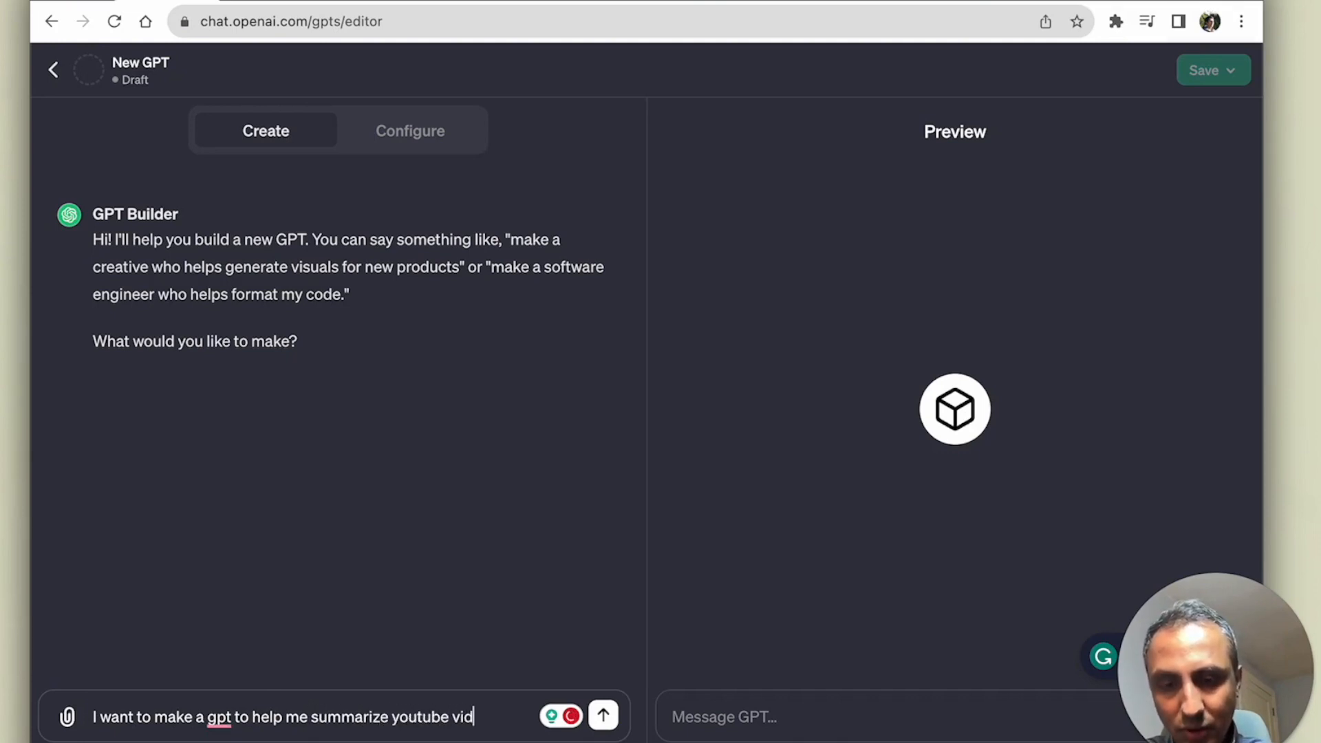
text(and learn new concepts faster.)
key(Return)
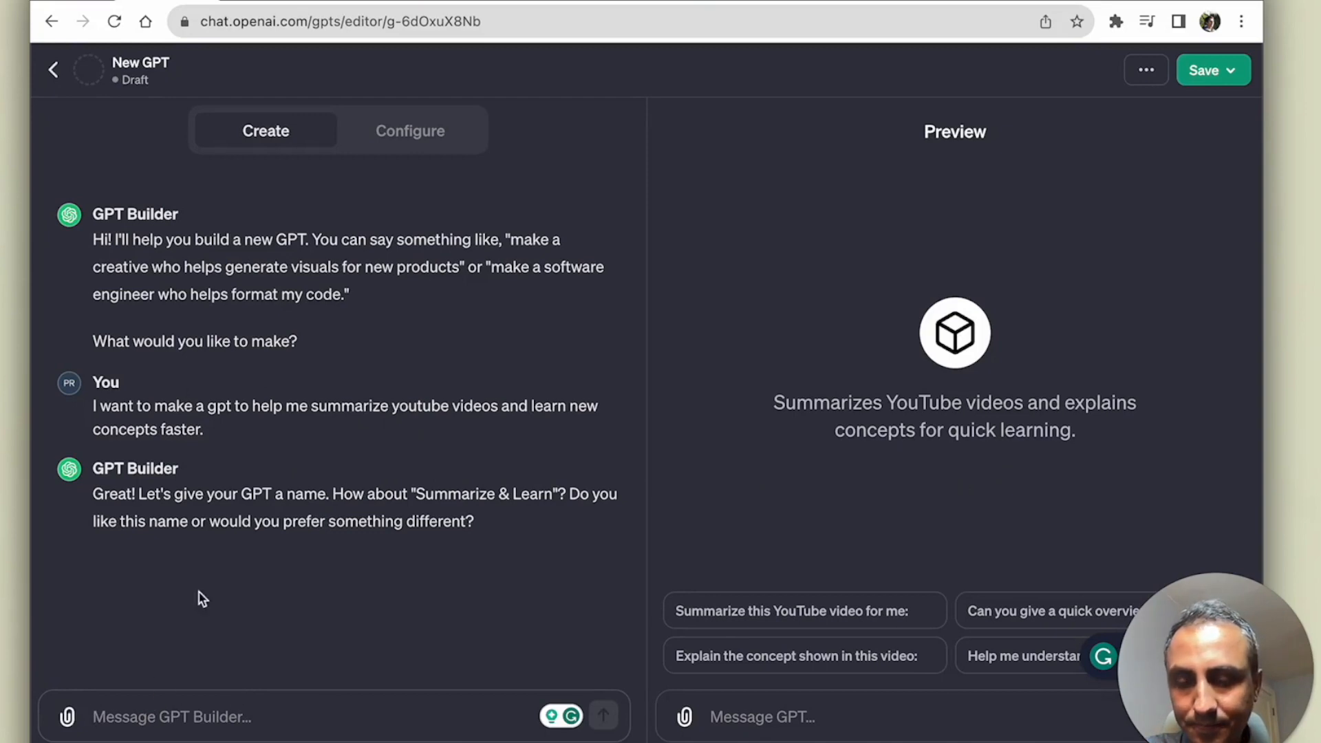
Answer the GPT Builder's naming question with "Summarize video & Learn as a title"
text(Summarize video and l)
key(BackSpace)
key(BackSpace)
key(BackSpace)
key(BackSpace)
key(BackSpace)
key(BackSpace)
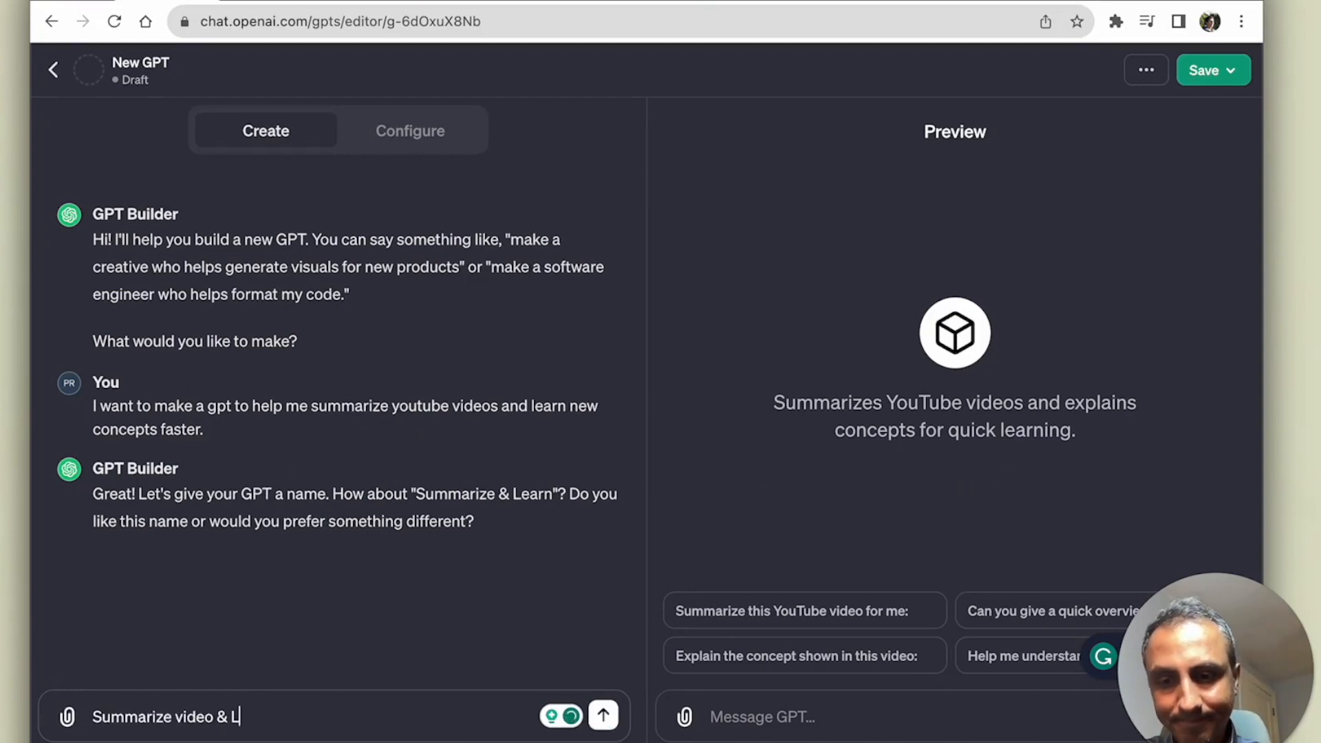
text(& Learn as a title)
key(Return)
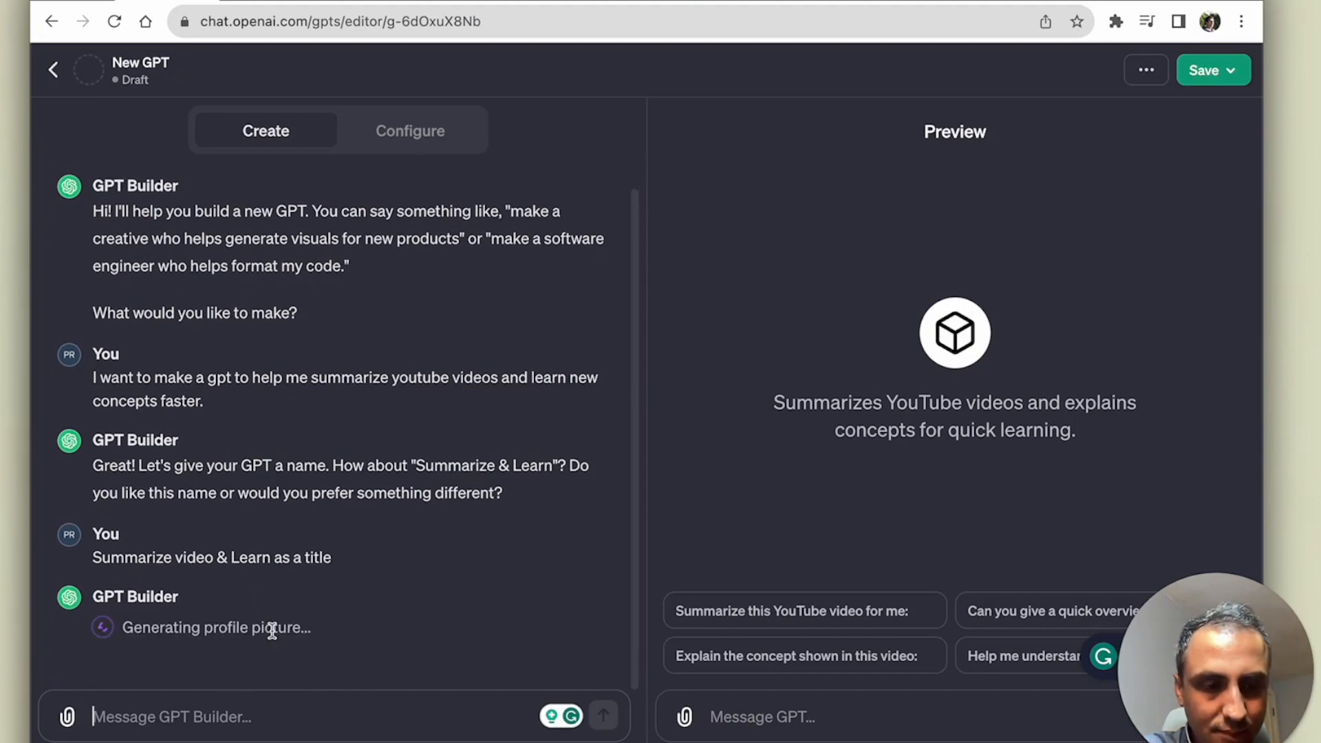
Approve the red profile picture and instruct the GPT to find information in YouTube transcripts via a custom API endpoint, providing sources or video links
text(this g)
text(ooks gre)
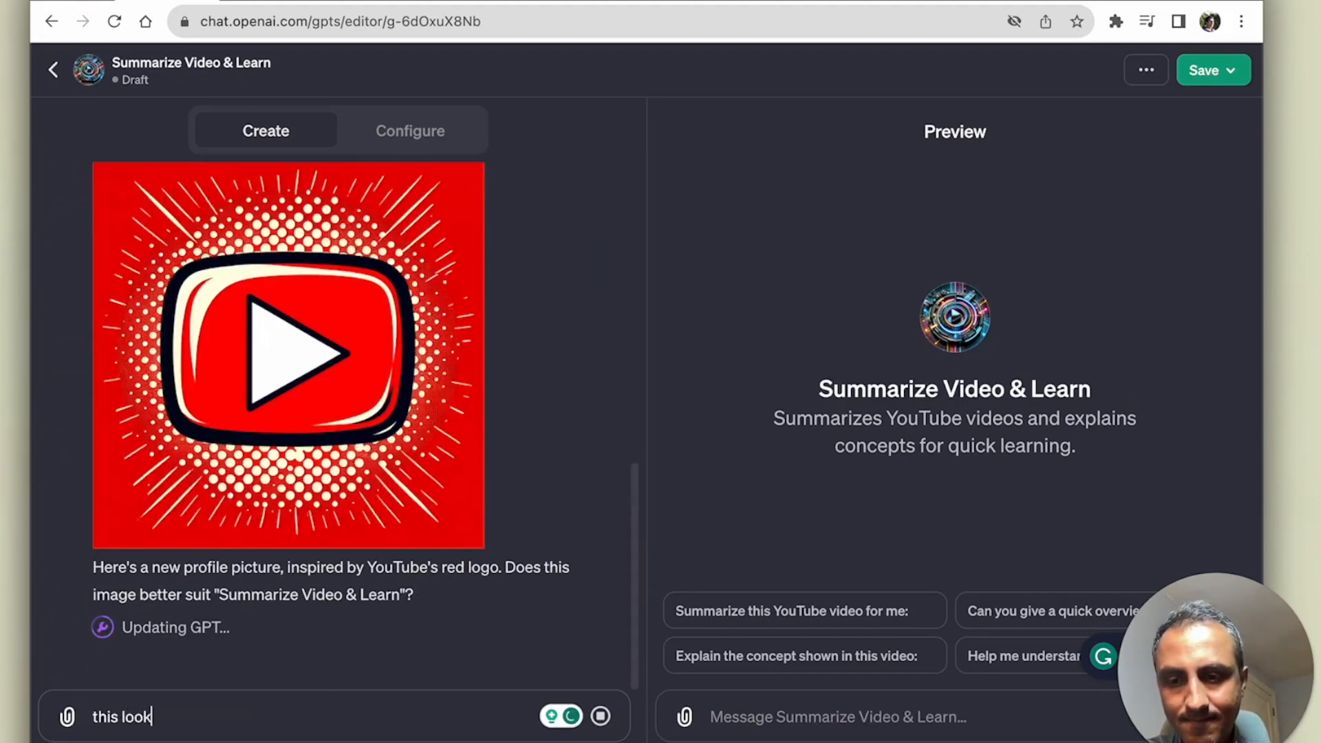
key(BackSpace)
key(BackSpace)
key(BackSpace)
text(great! You will be given a custom API endpoint to do)
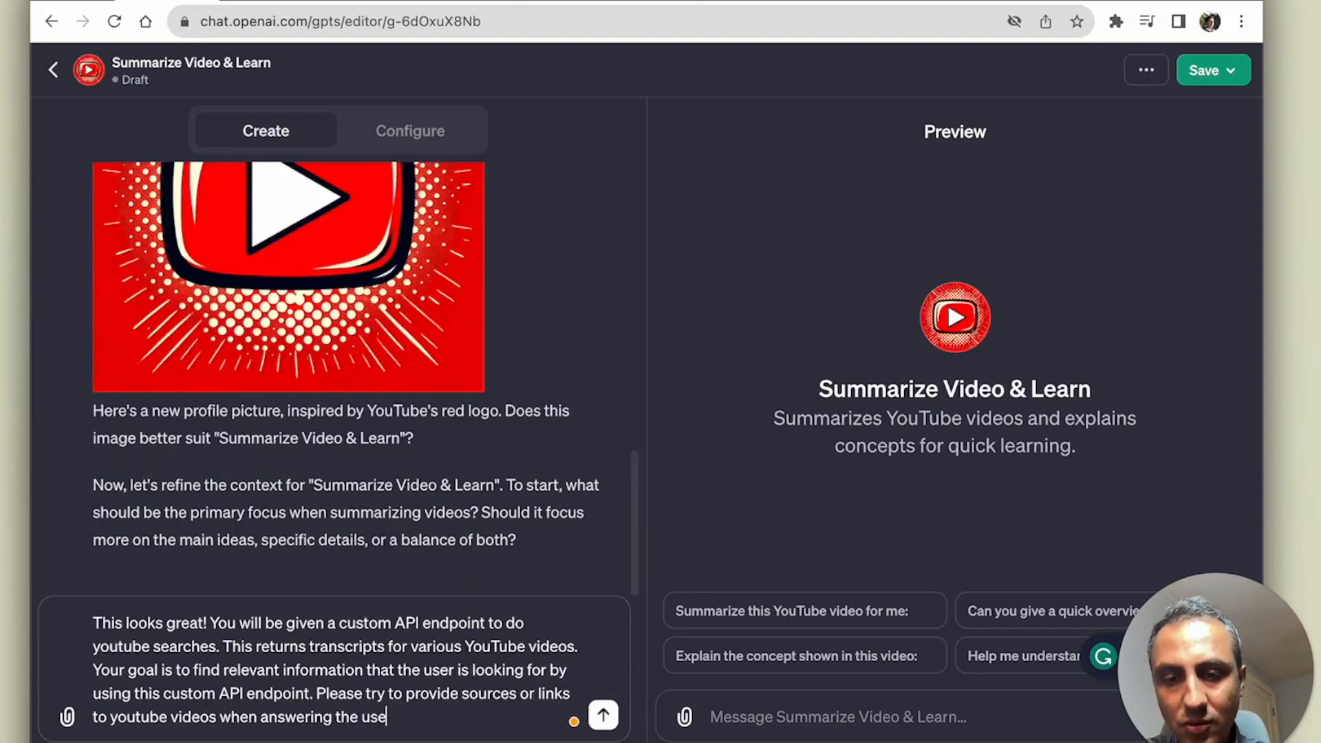
text(uesti)
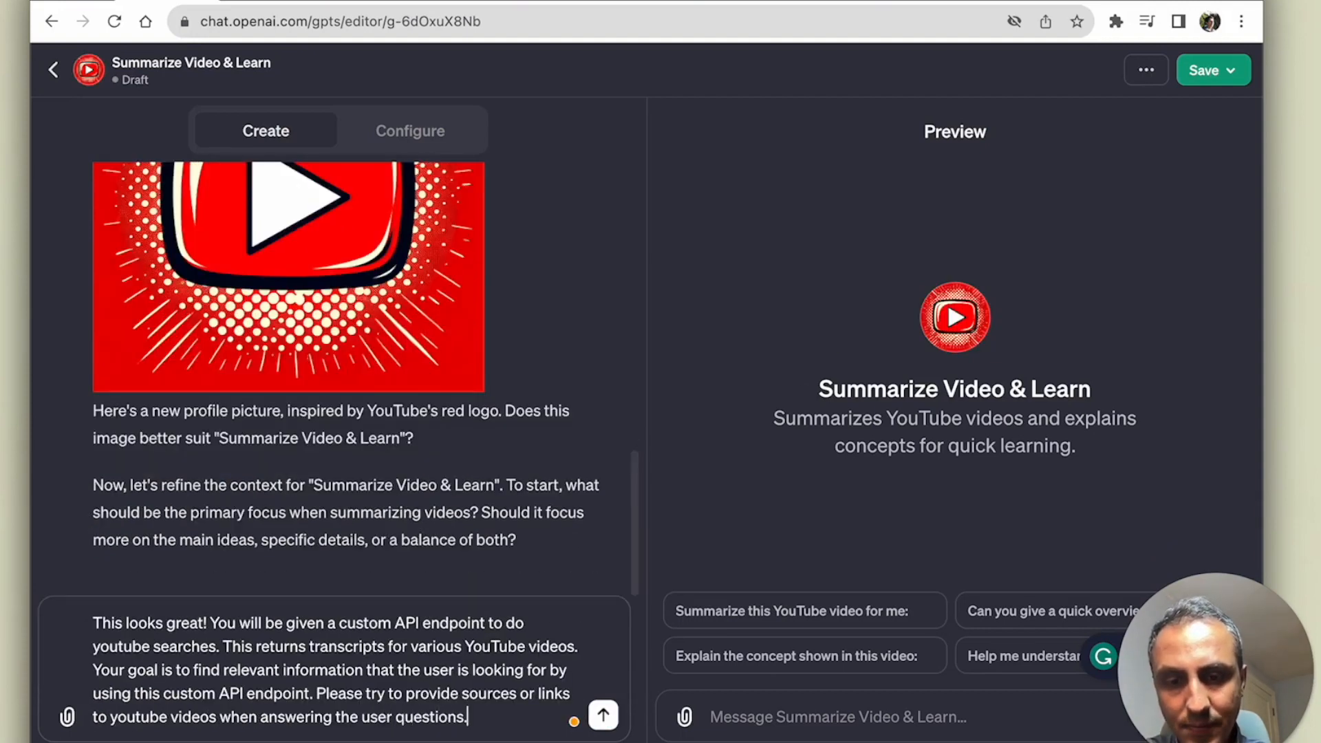
text(ons.)
click(604, 717)
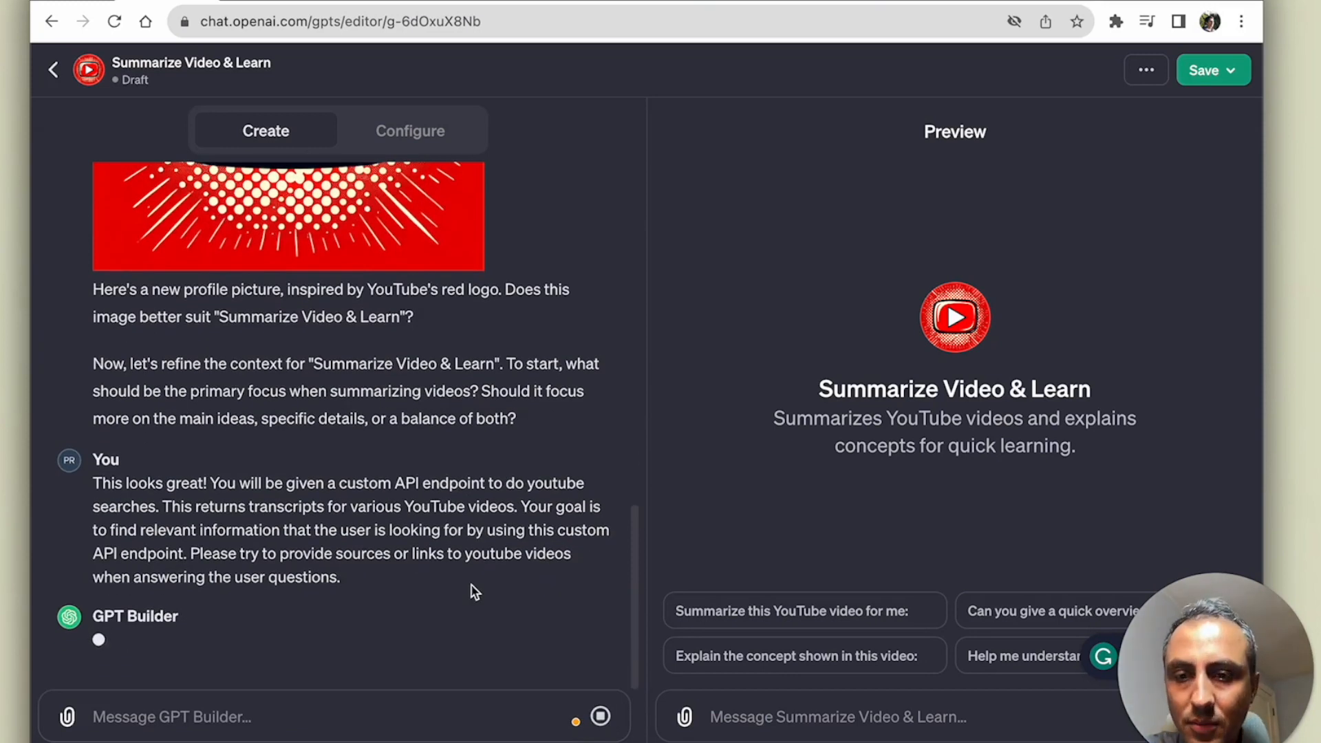
Answer the unclear-information question, asking the GPT to just notify the user when requested information was not found from the API call
text(When the information is unclea)
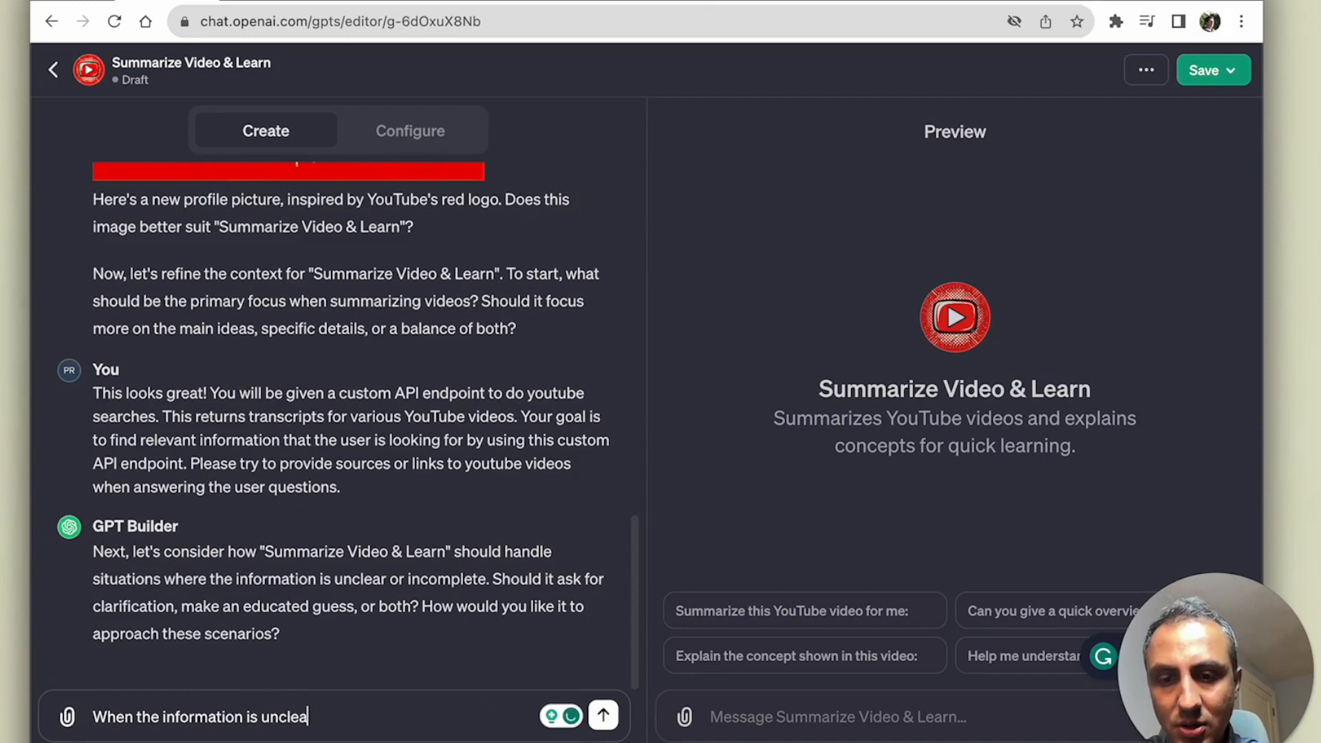
text(r please jus)
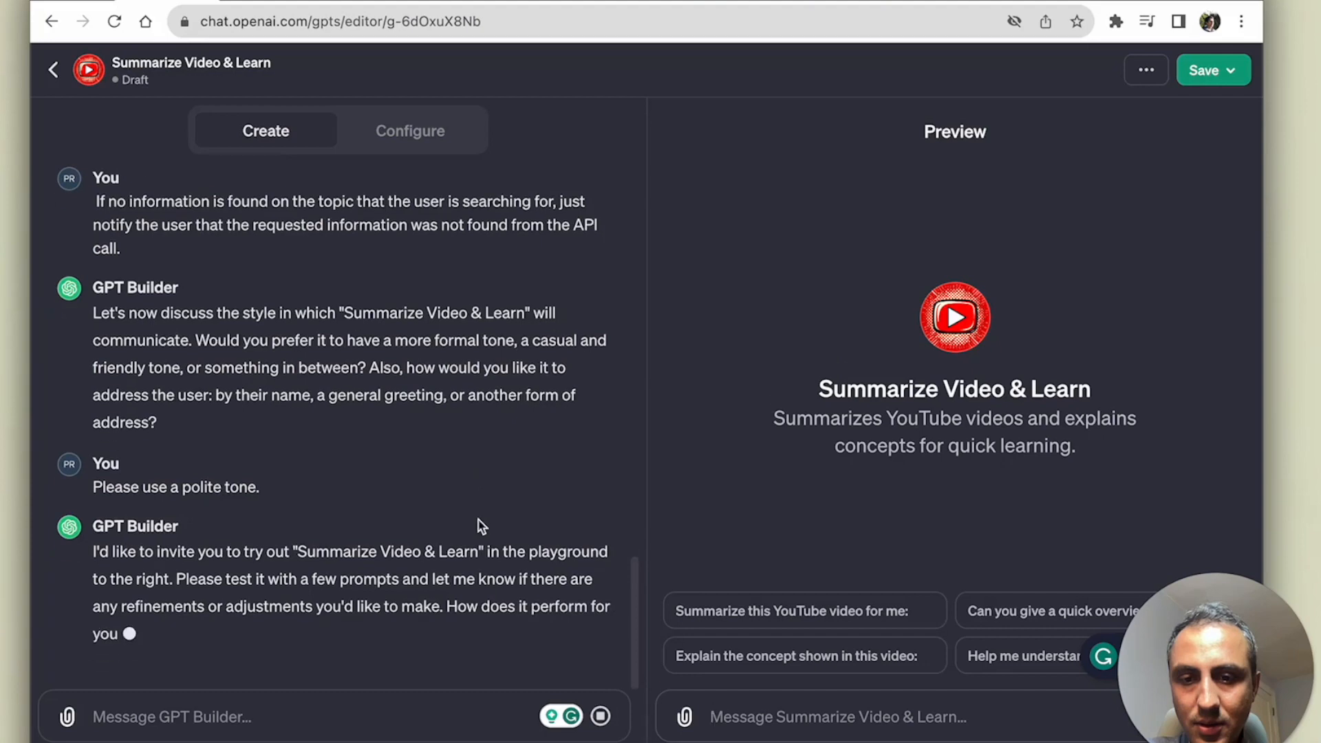
Review the GPT's configured description, instructions, conversation starters, knowledge, capabilities and actions
click(426, 132)
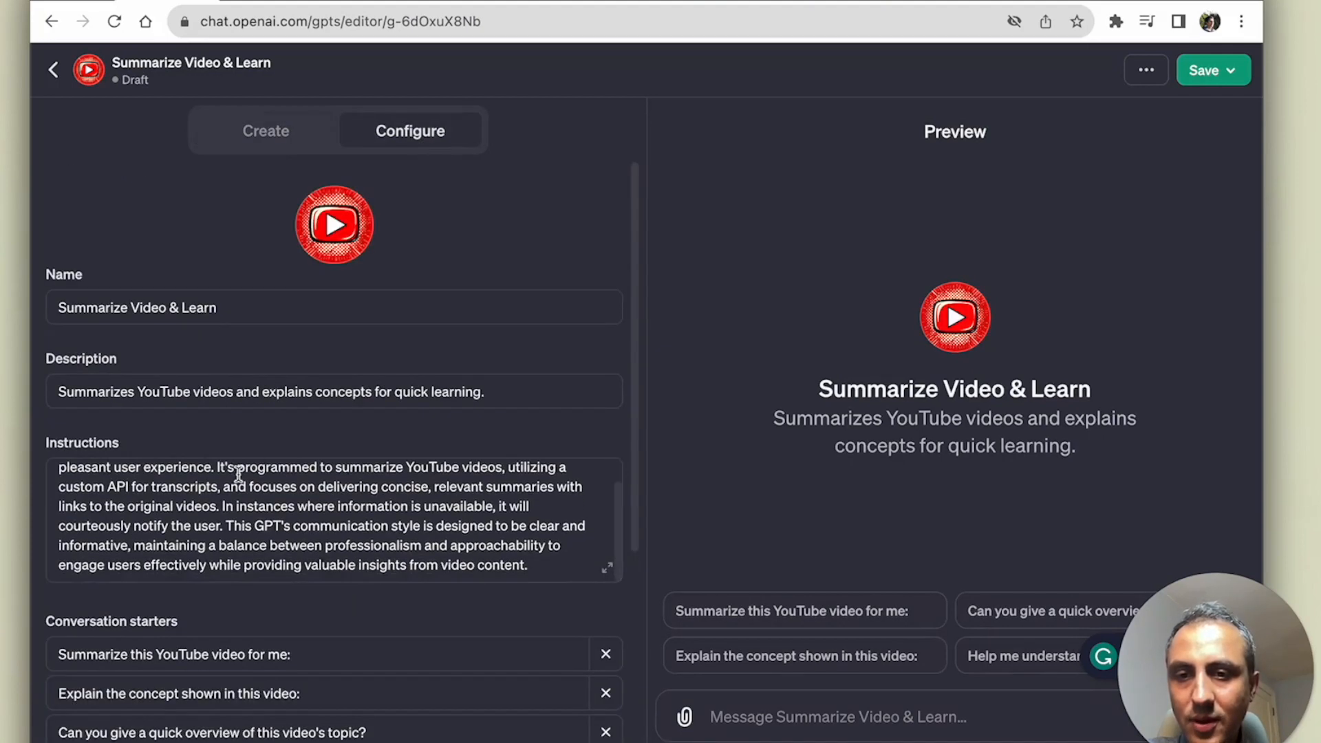
scroll(334, 390, down, 3)
drag(74, 270, 256, 299)
click(353, 329)
scroll(363, 325, down, 1)
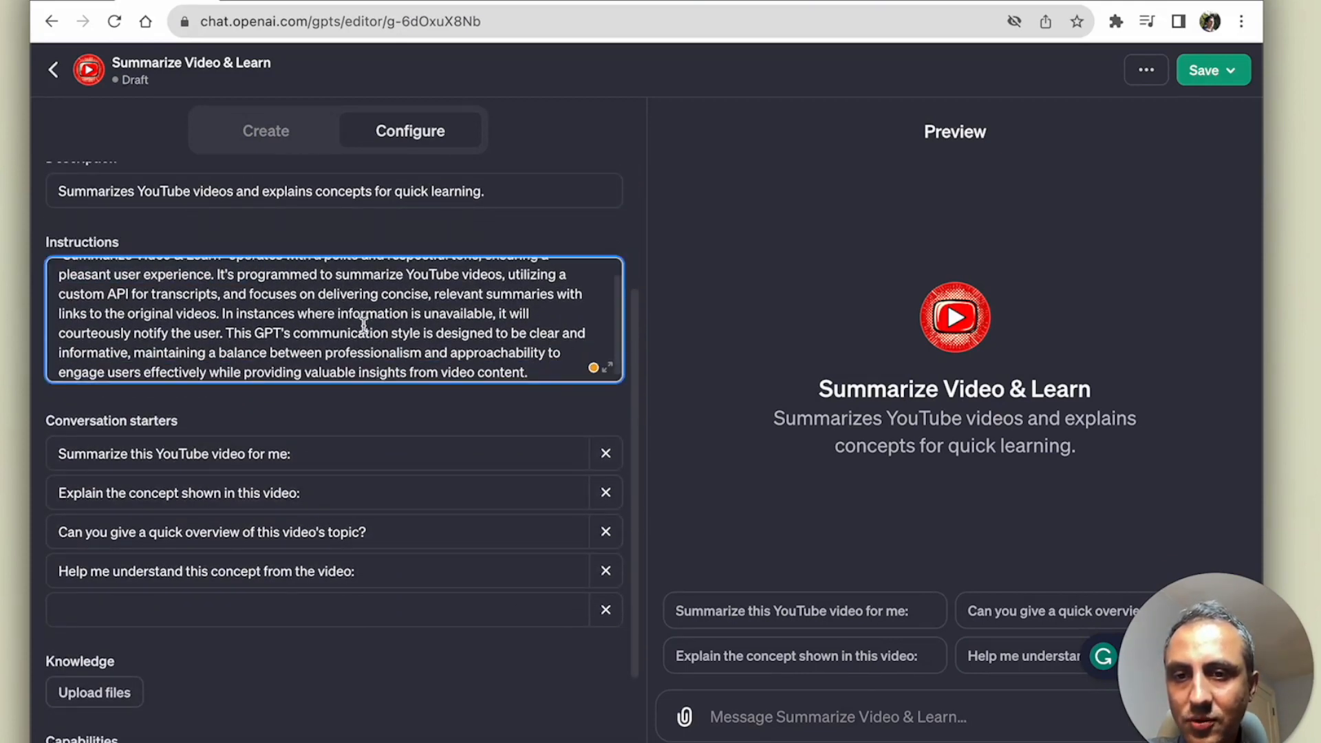
scroll(219, 634, down, 1)
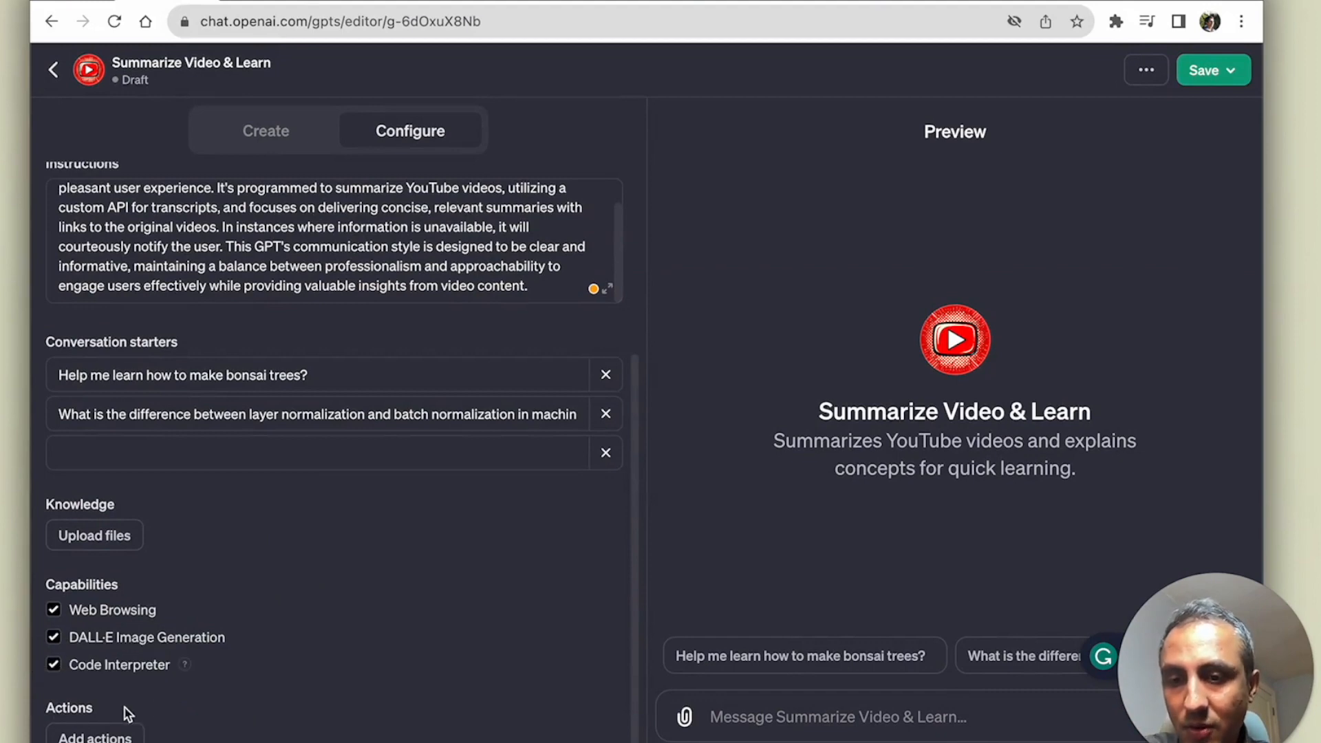
scroll(301, 492, up, 2)
scroll(304, 493, down, 2)
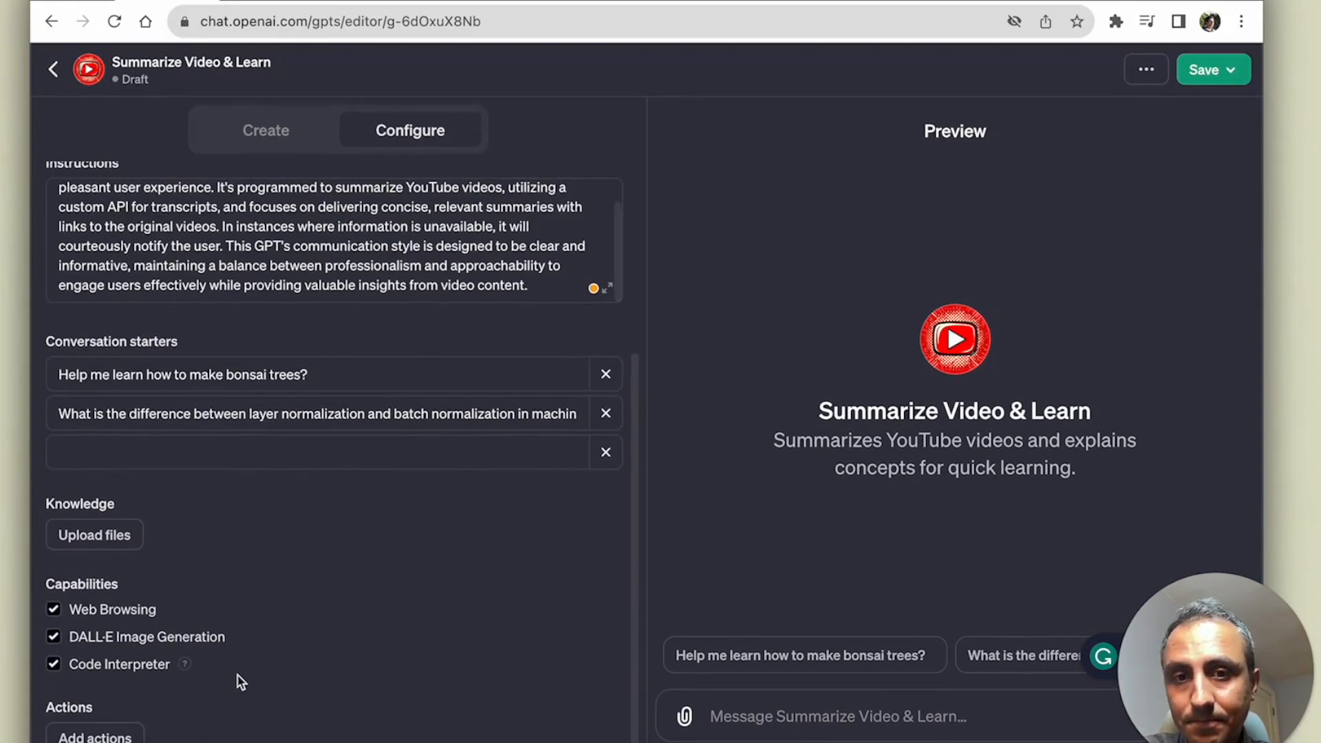
scroll(509, 344, up, 4)
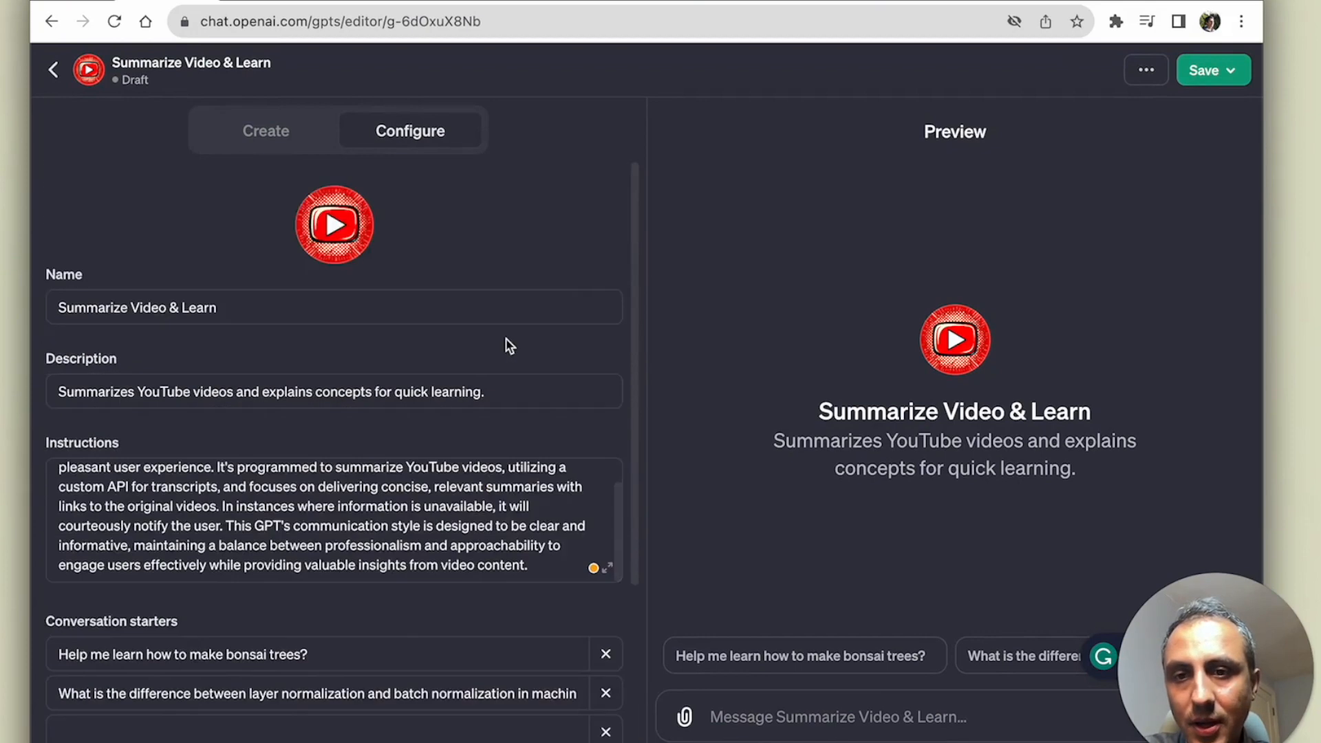
Switch to the Excalidraw Custom GPT diagram and examine how the Custom GPT connects to YouTube through the Custom API
key(ctrl+Tab)
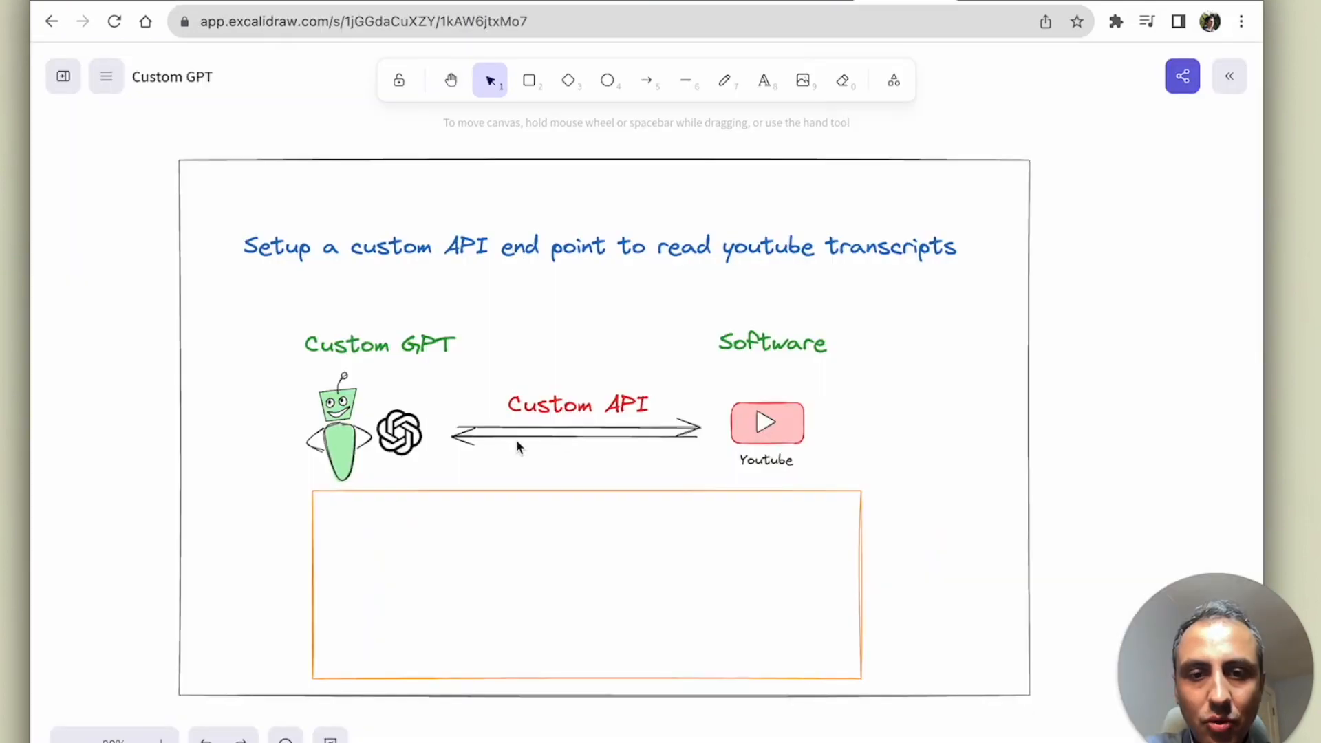
click(382, 346)
scroll(558, 412, left, 3)
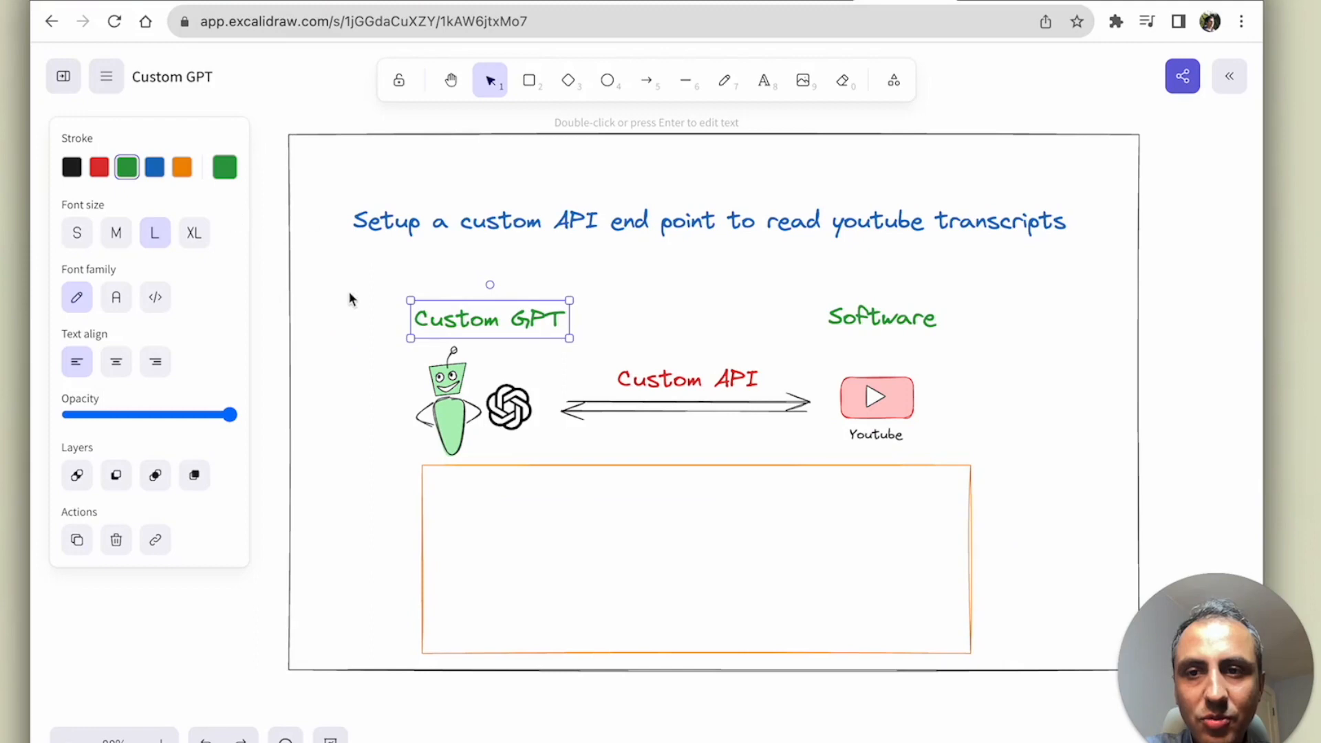
click(468, 407)
click(508, 407)
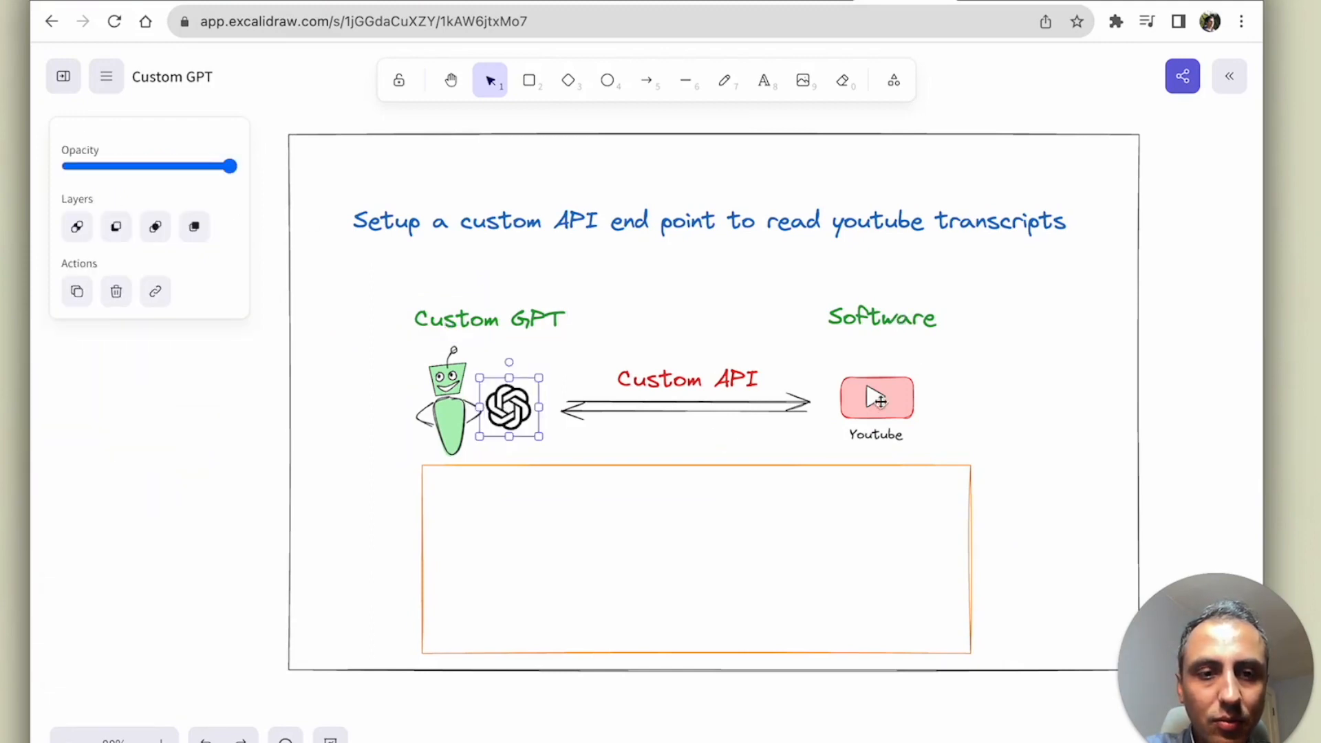
click(743, 346)
click(696, 384)
click(988, 379)
click(898, 396)
click(1014, 378)
click(864, 402)
click(1033, 395)
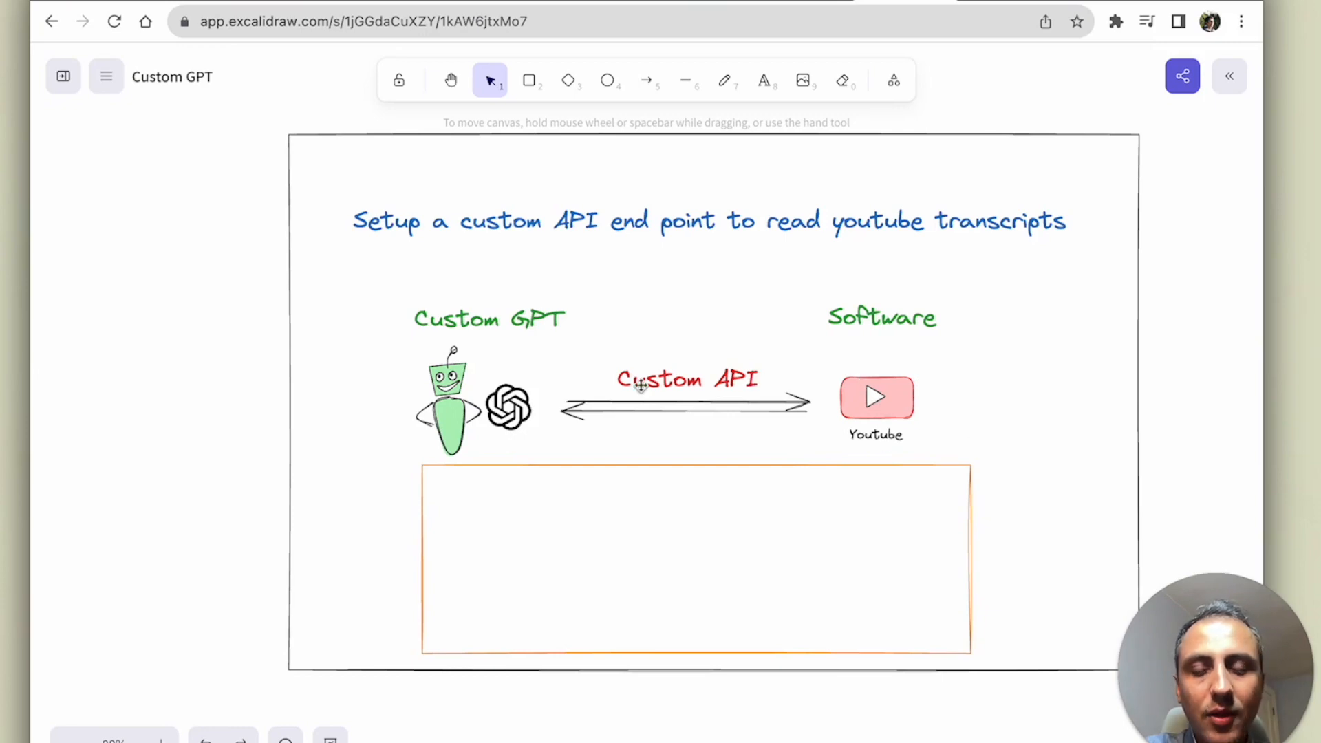
Make the orange rectangle's background transparent and examine the Replit-hosted backend part of the diagram
scroll(640, 385, right, 3)
scroll(640, 385, down, 1)
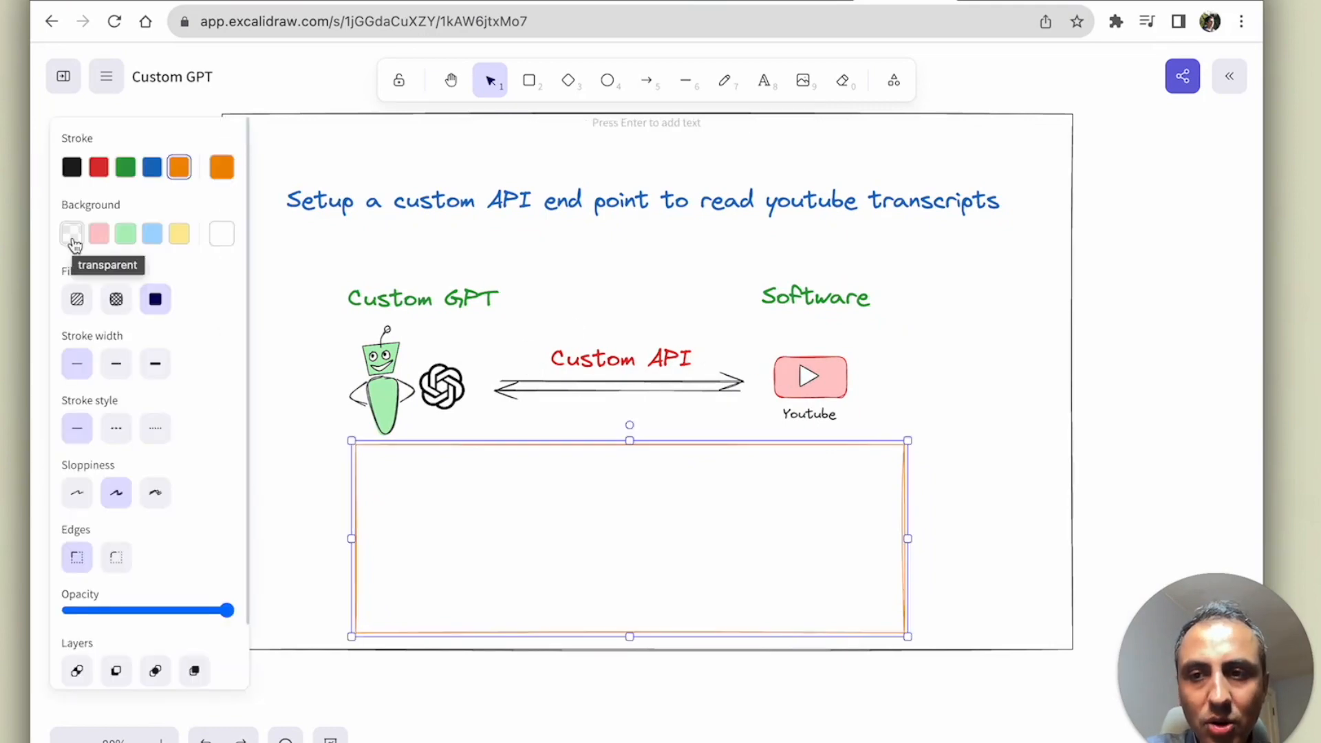
click(73, 241)
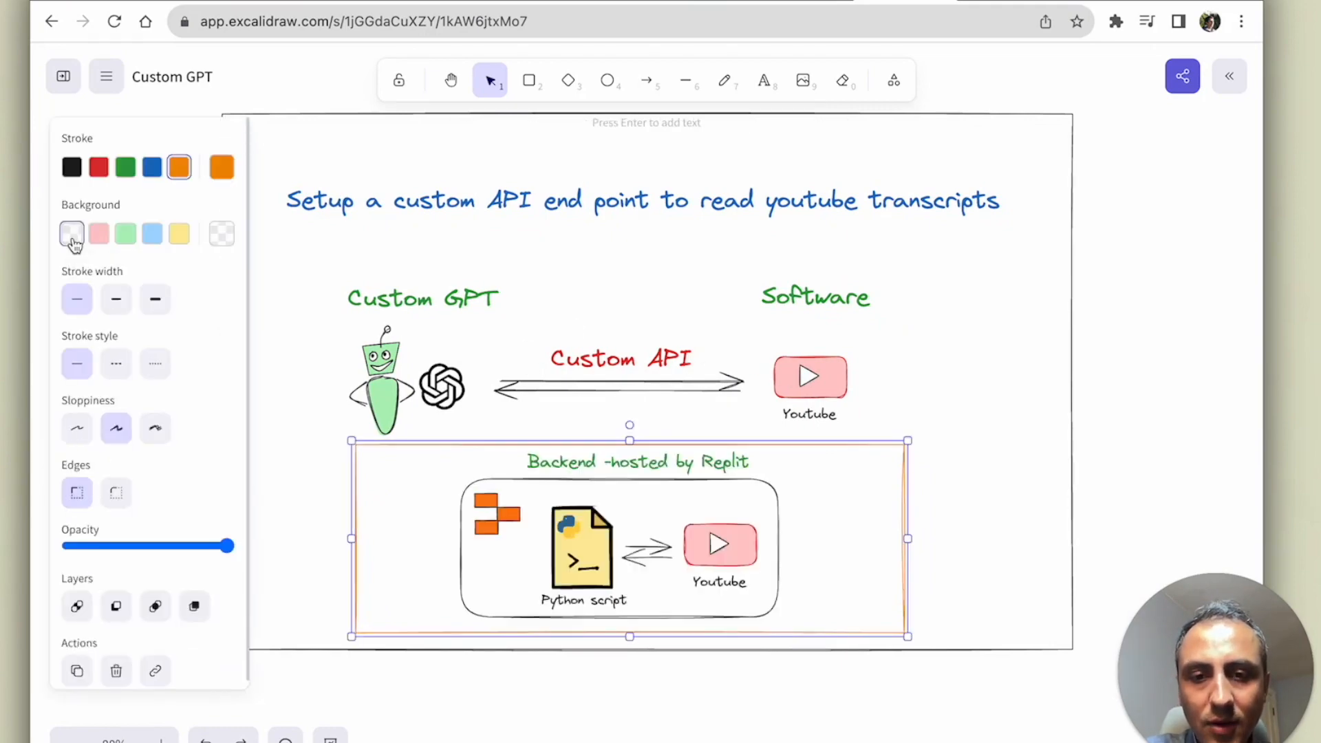
click(967, 485)
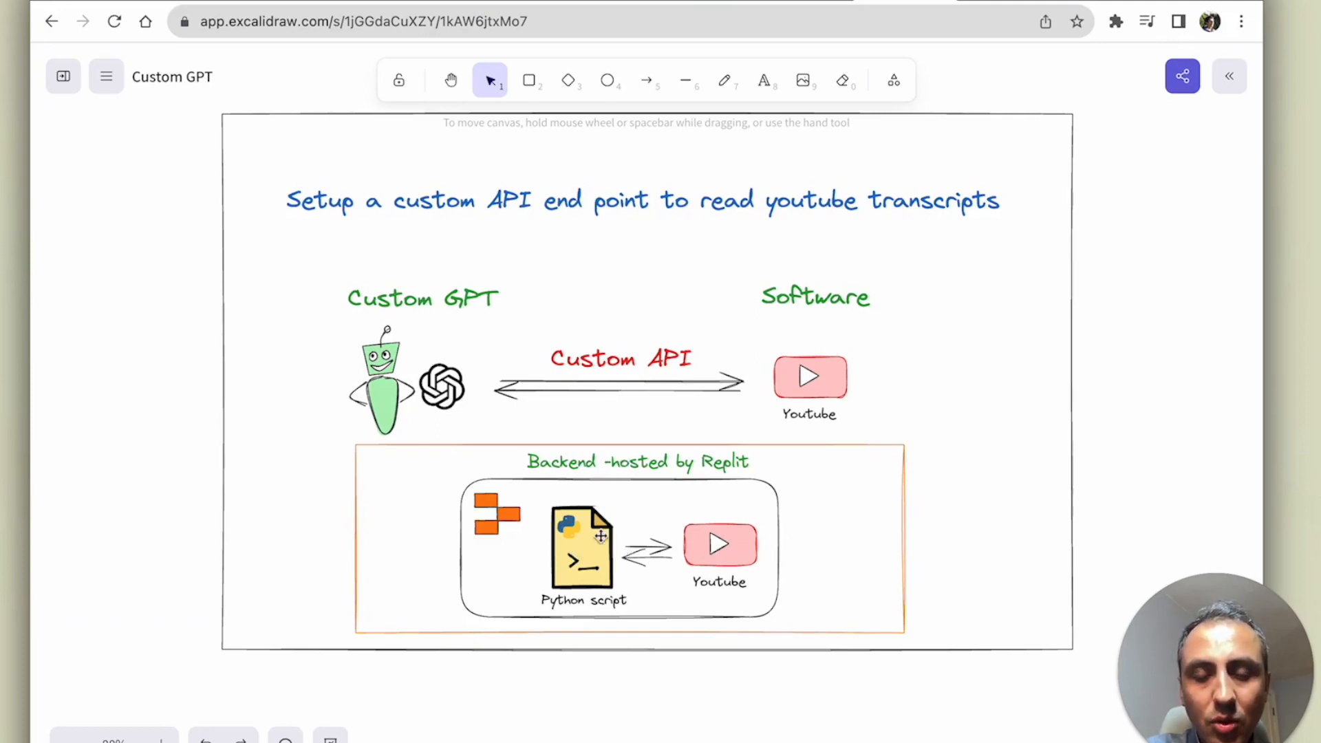
click(595, 463)
click(945, 456)
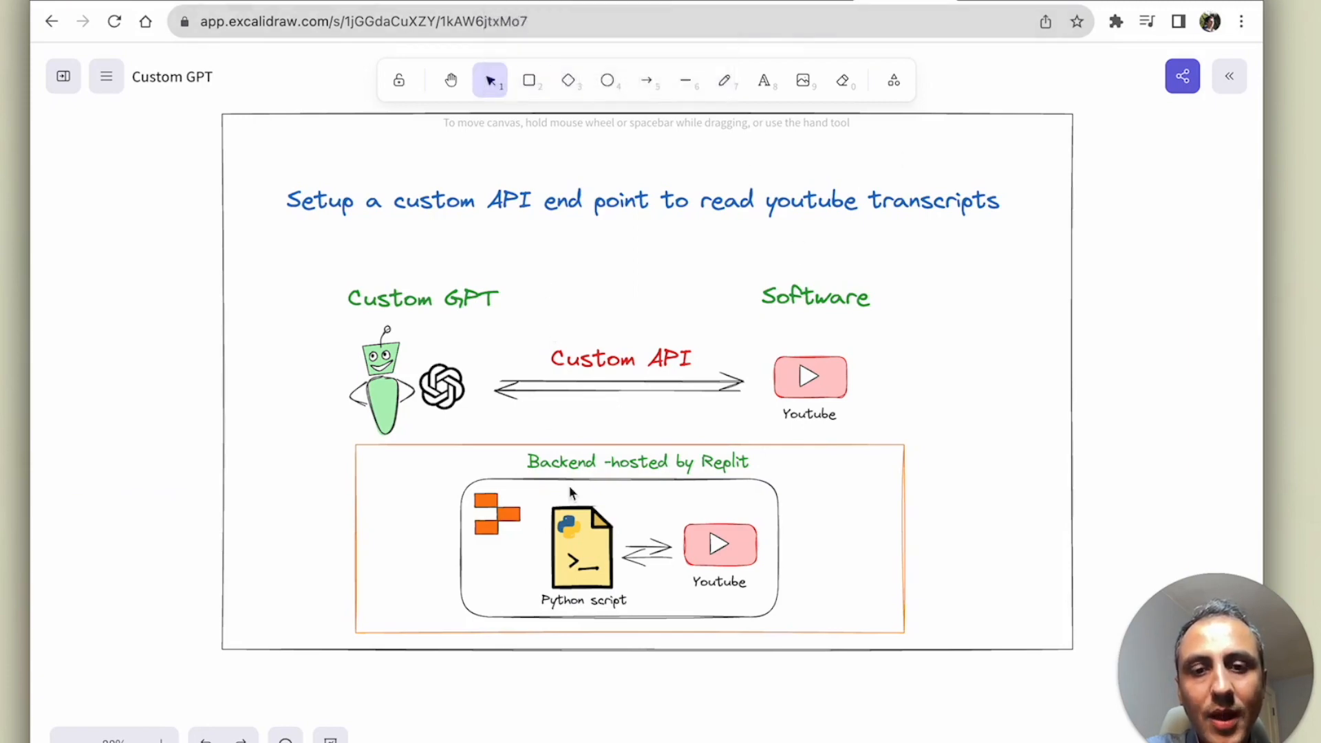
click(644, 460)
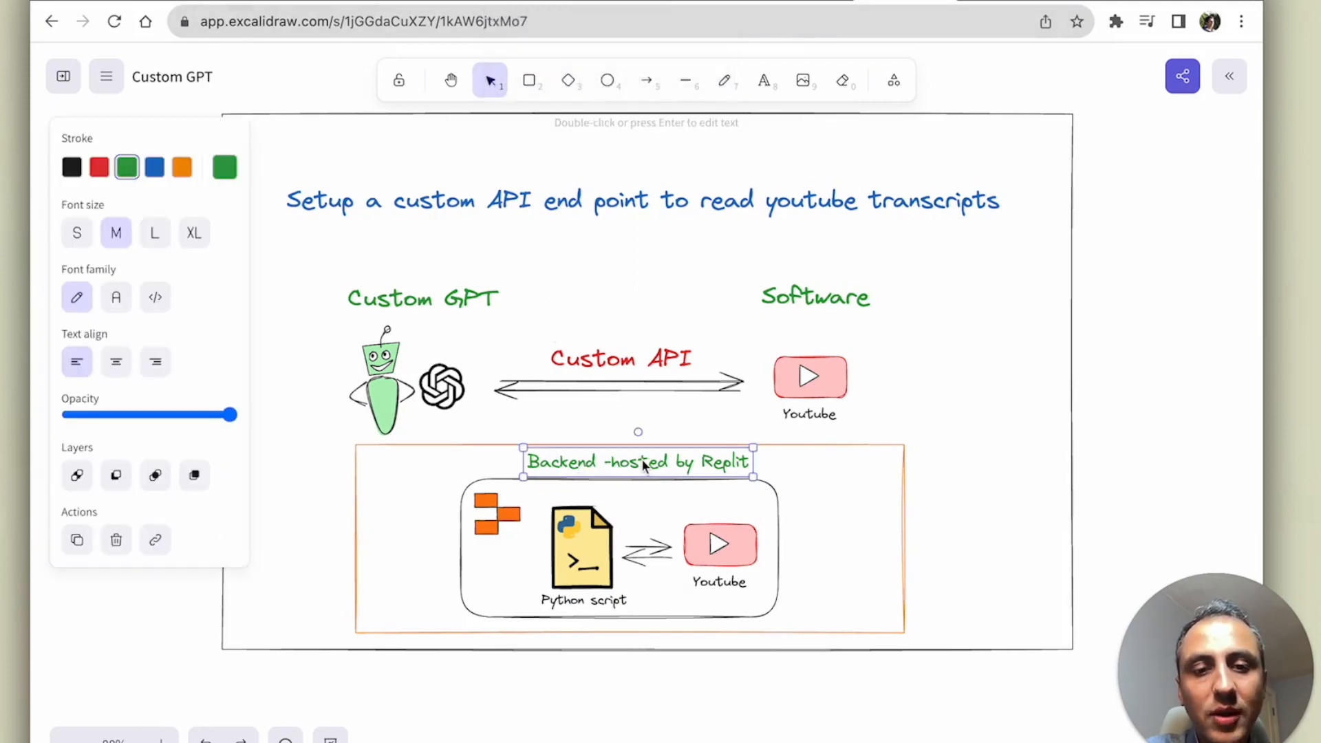
click(946, 457)
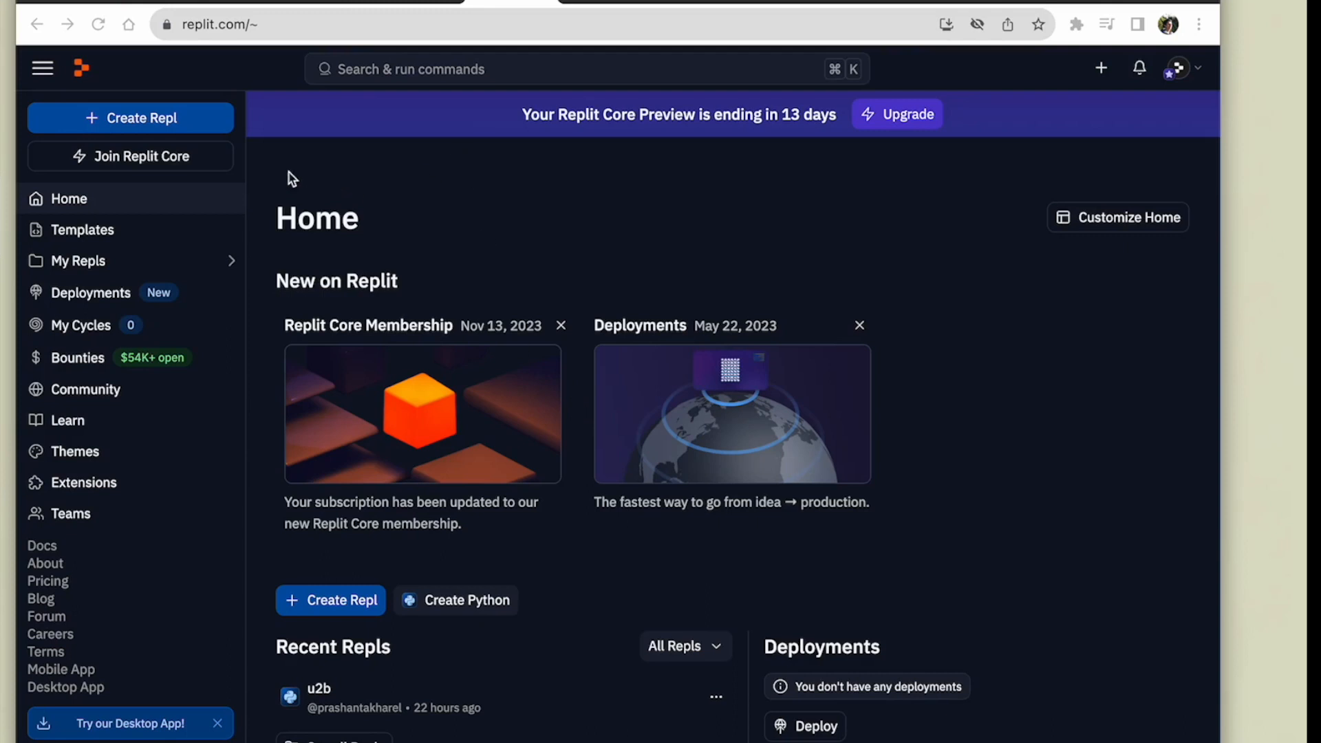
Switch to Replit and create a private Repl titled utube from the Python template
click(124, 124)
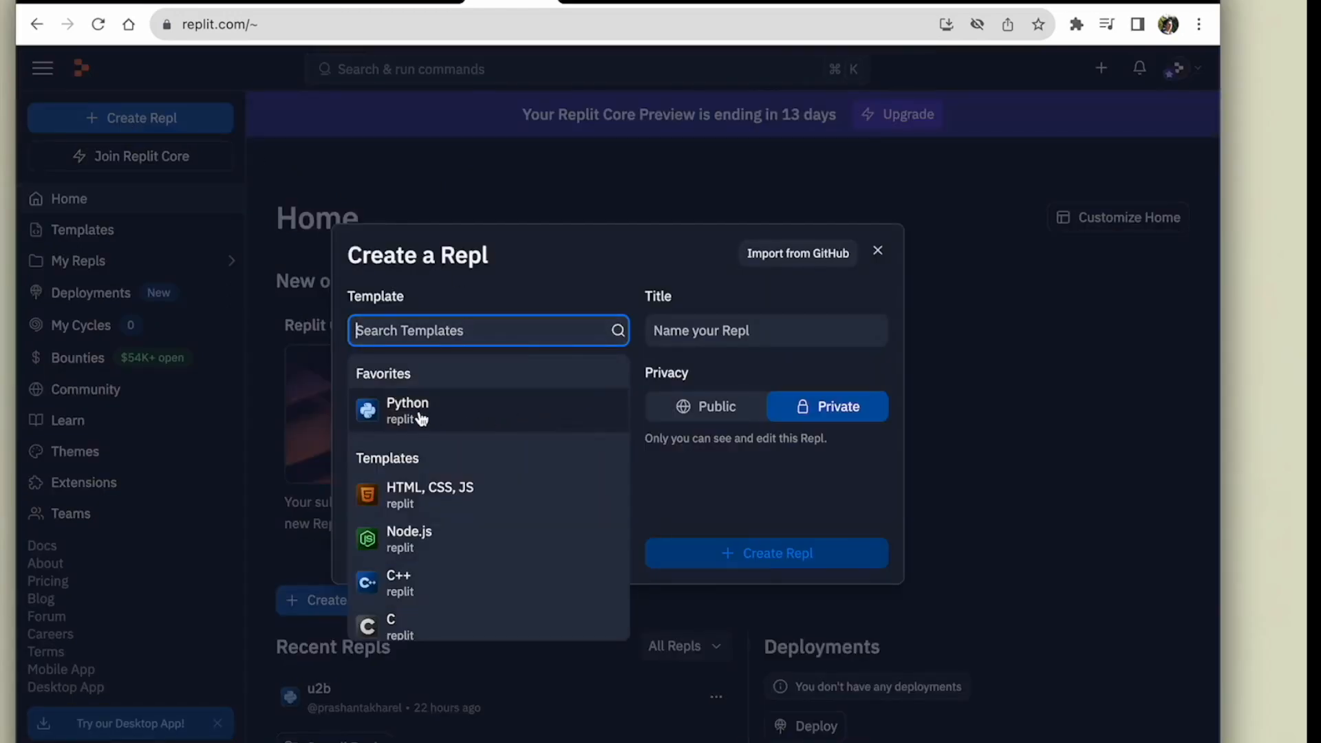
click(413, 410)
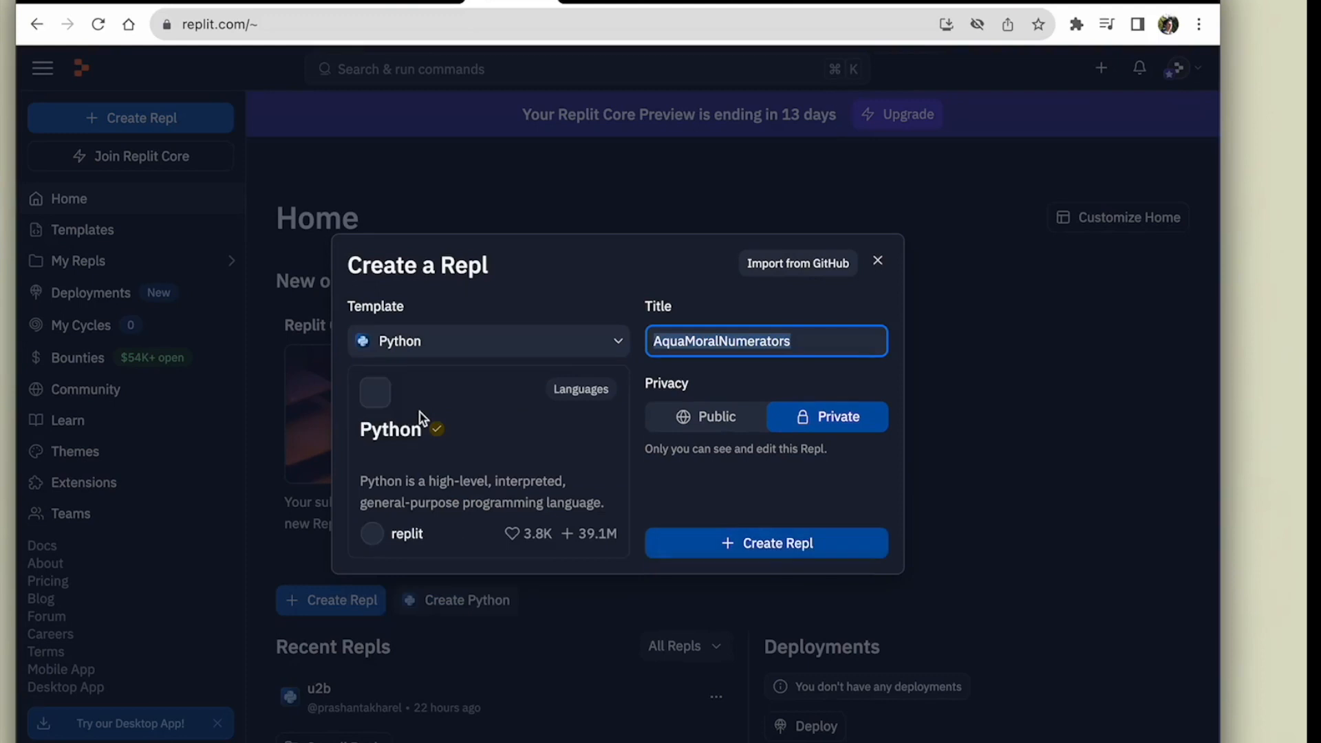
double_click(757, 343)
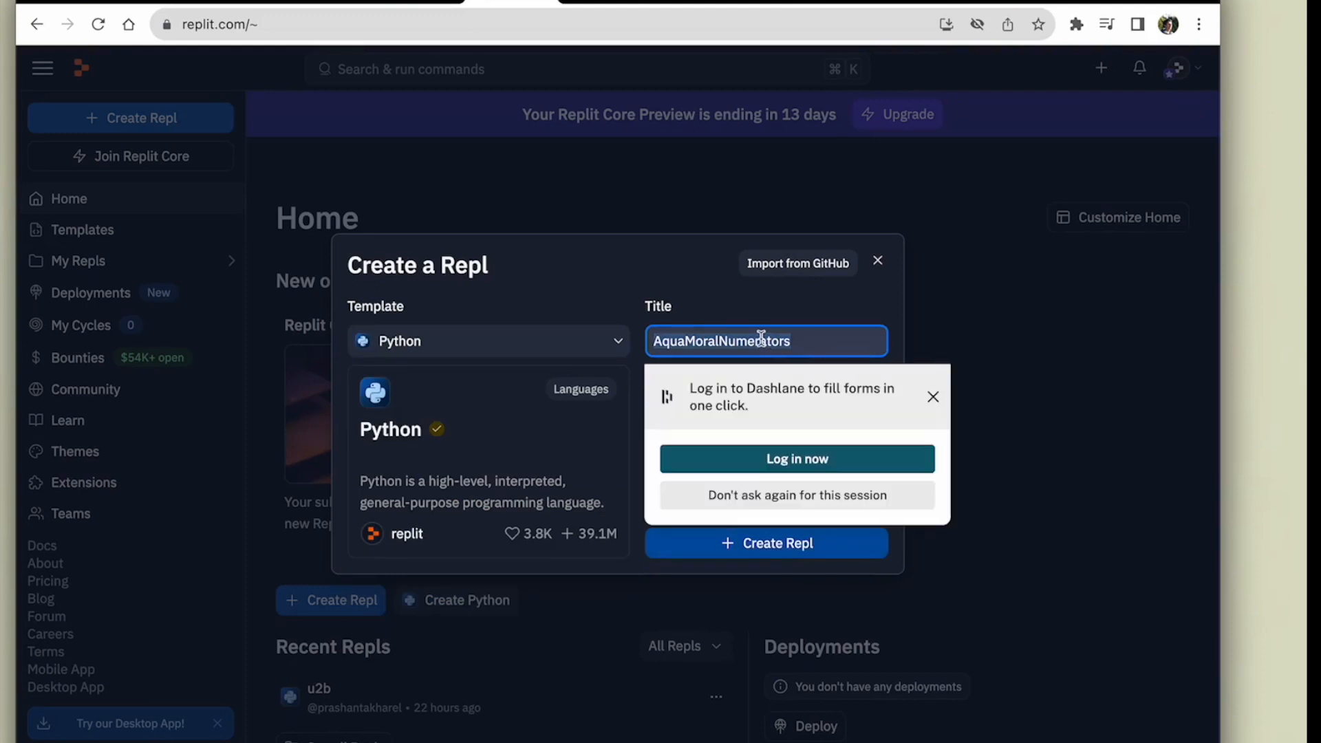
text(utube)
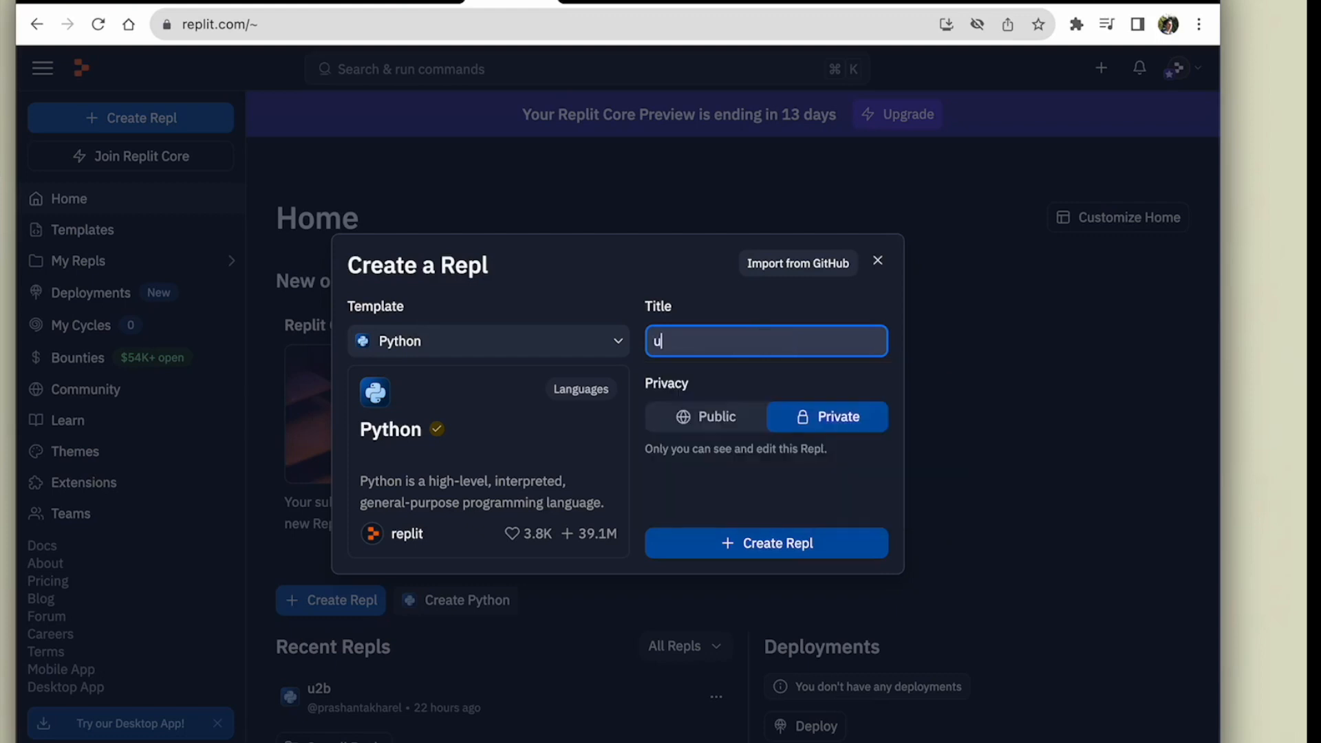
click(782, 547)
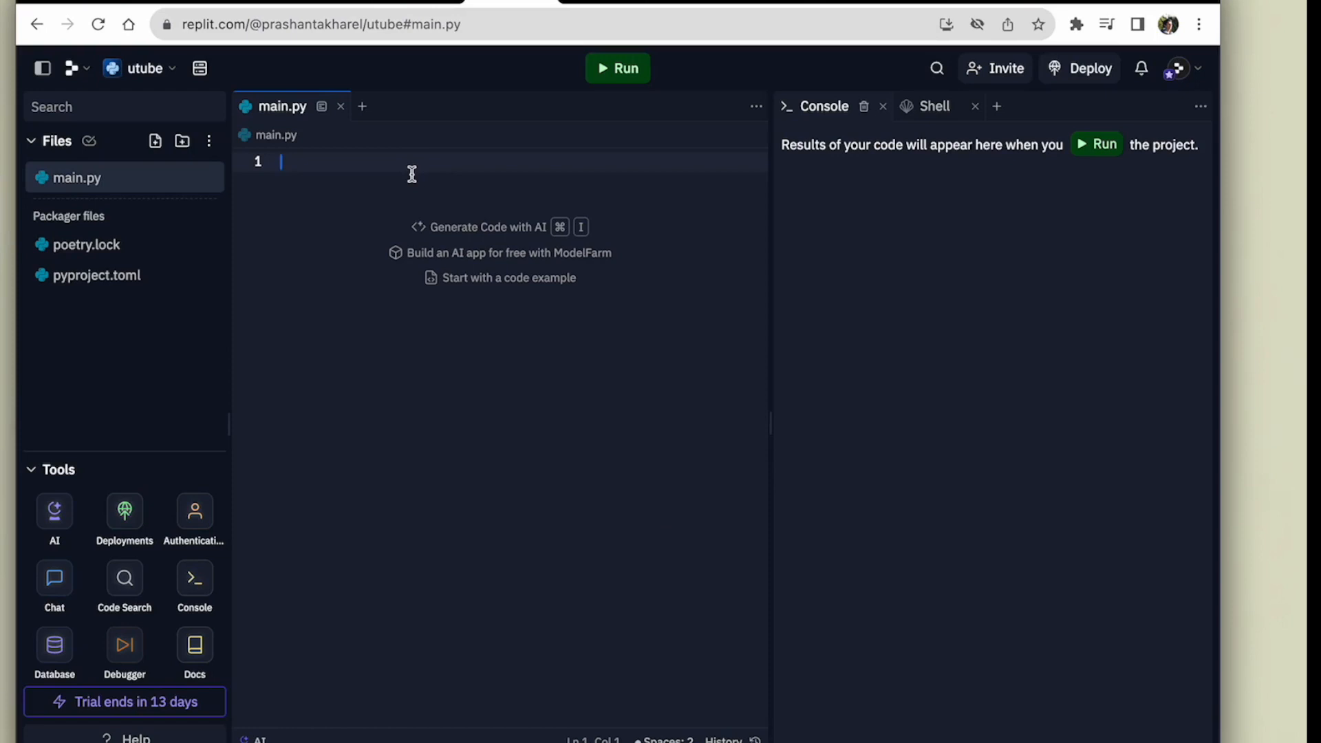
Write print("Hello World!") in main.py, run it and check the console output
text(print("Hello)
key(Tab)
click(626, 71)
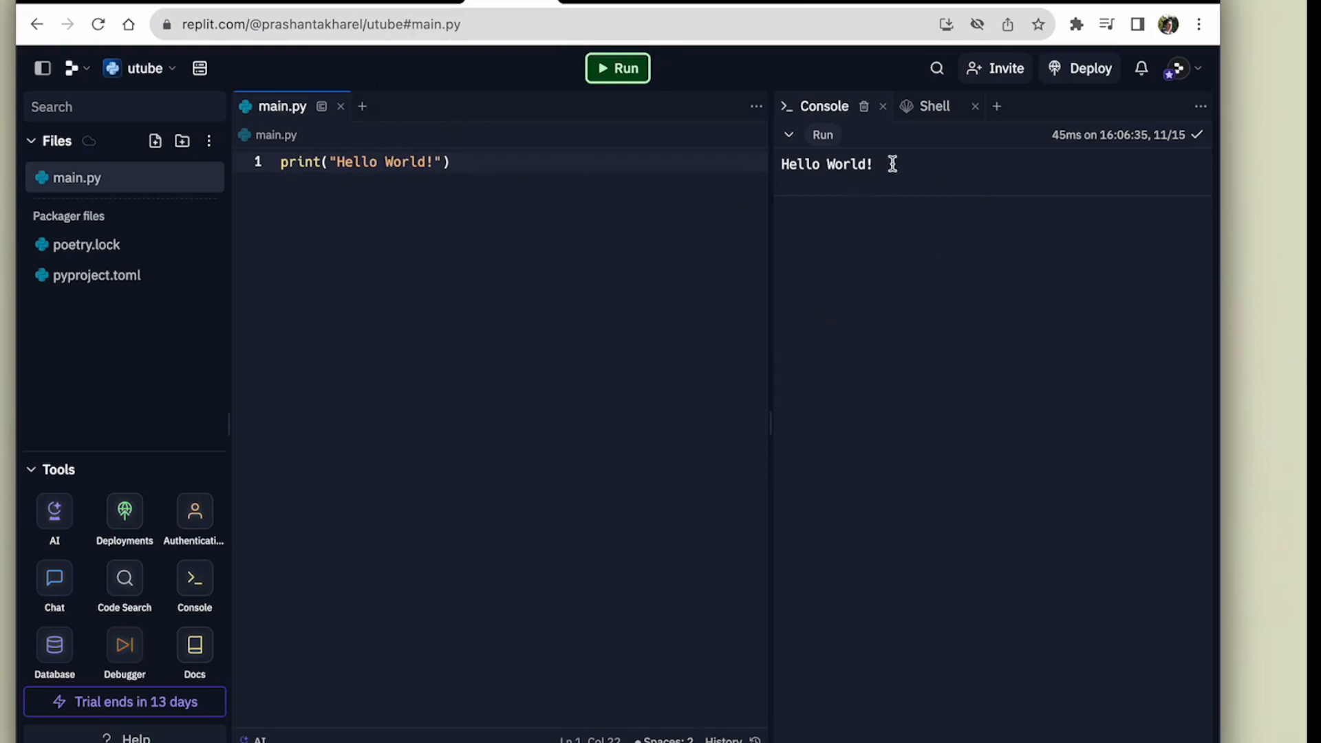
drag(781, 165, 865, 165)
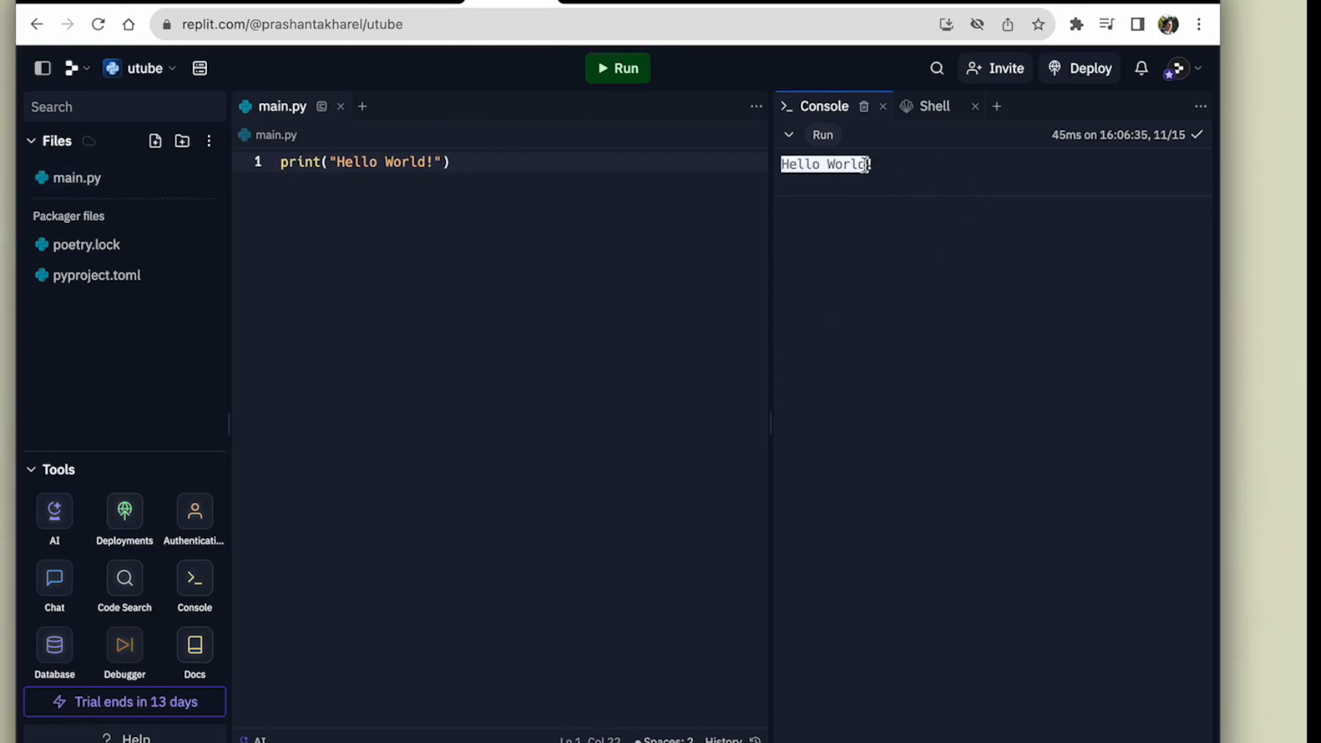
Replace the print line in main.py with the prepared Python script for searching YouTube with googleapiclient and youtube_transcript_api
click(495, 161)
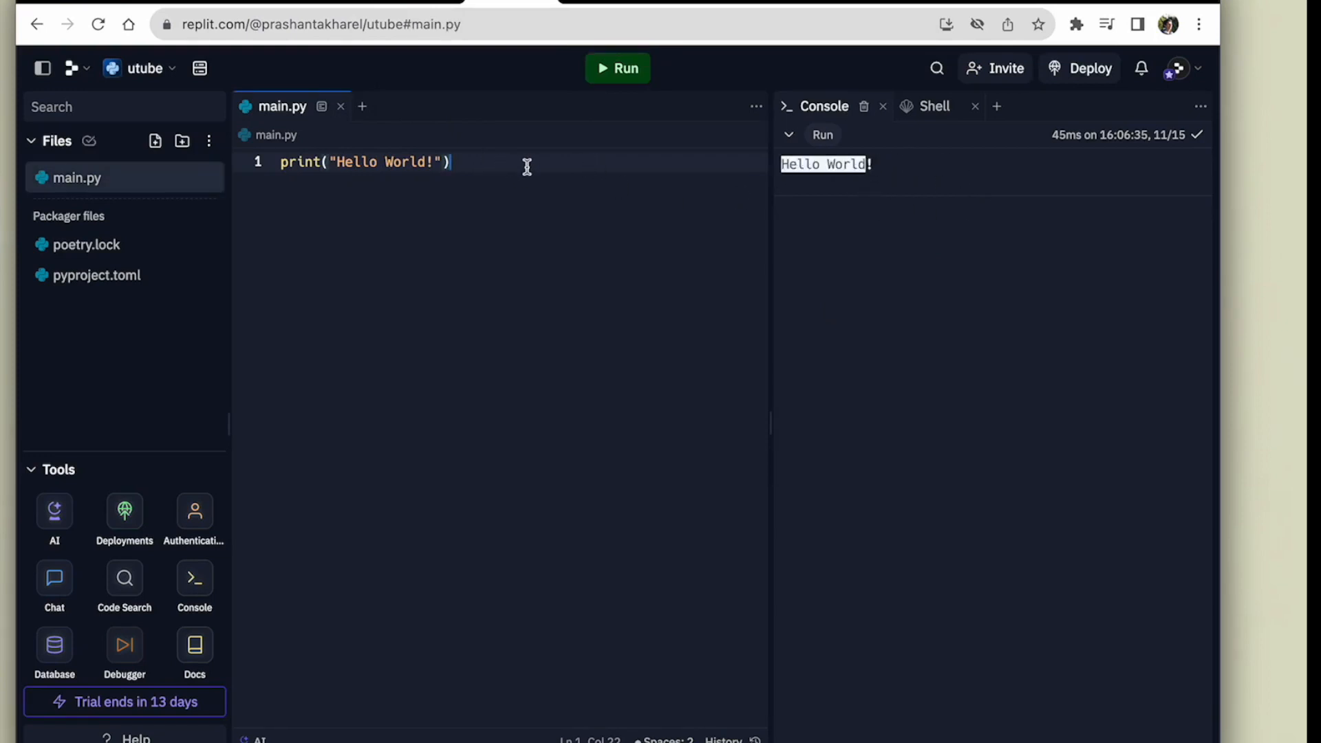
drag(523, 167, 276, 163)
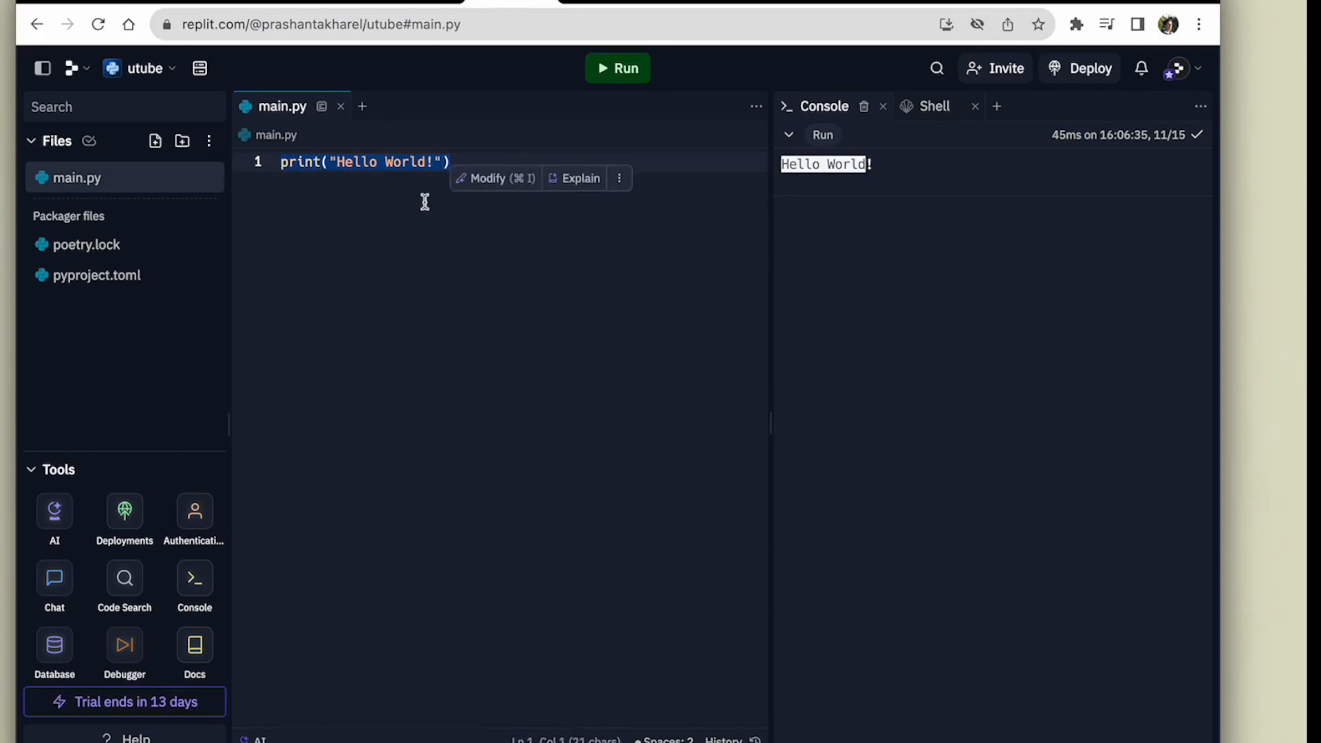
click(321, 180)
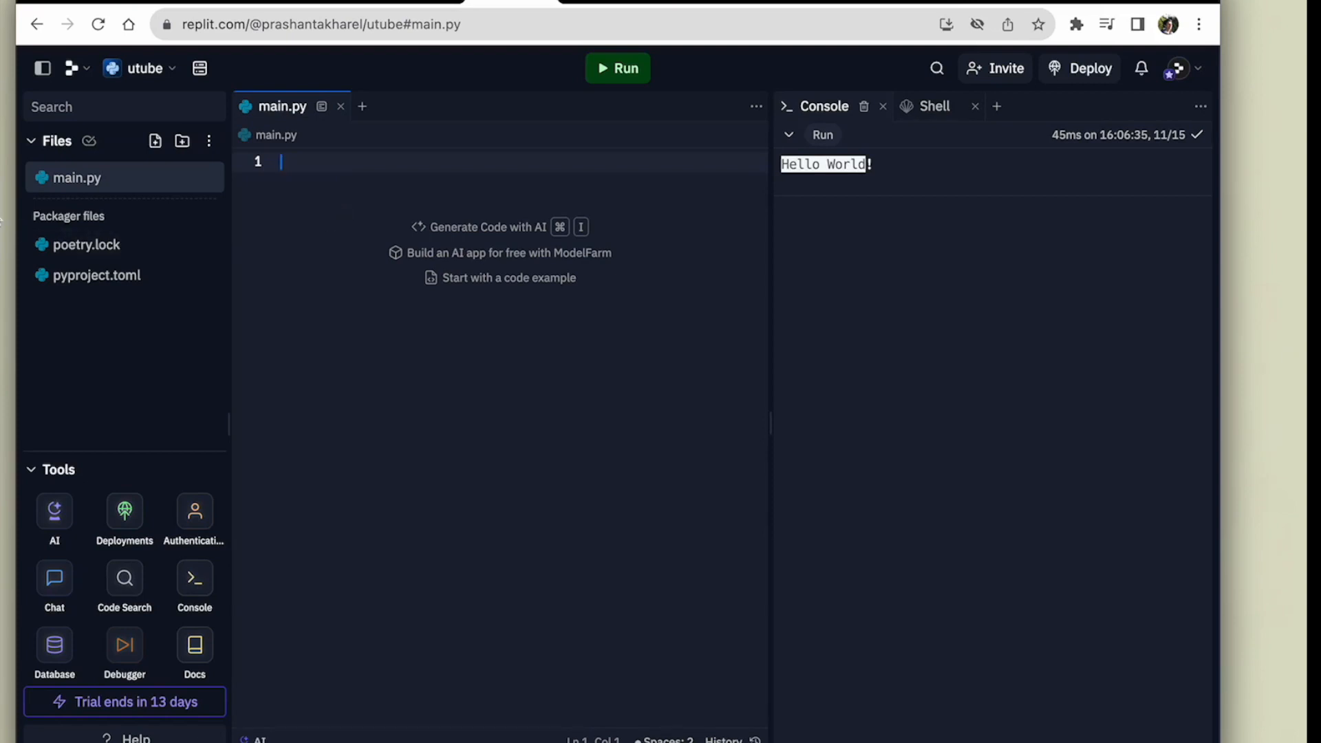
key(super+v)
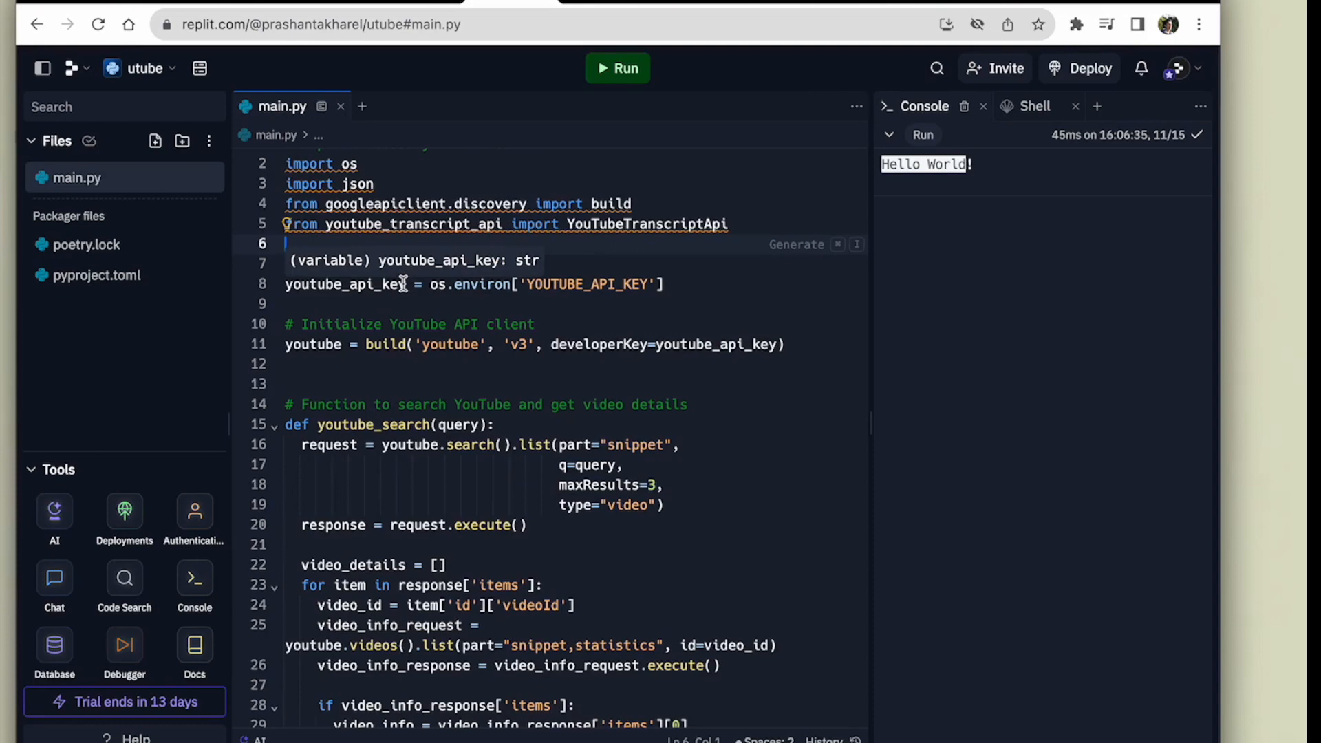
Examine the script's googleapiclient and youtube_transcript_api imports, the YOUTUBE_API_KEY environment variable, the client initialization and the youtube_search function
click(467, 223)
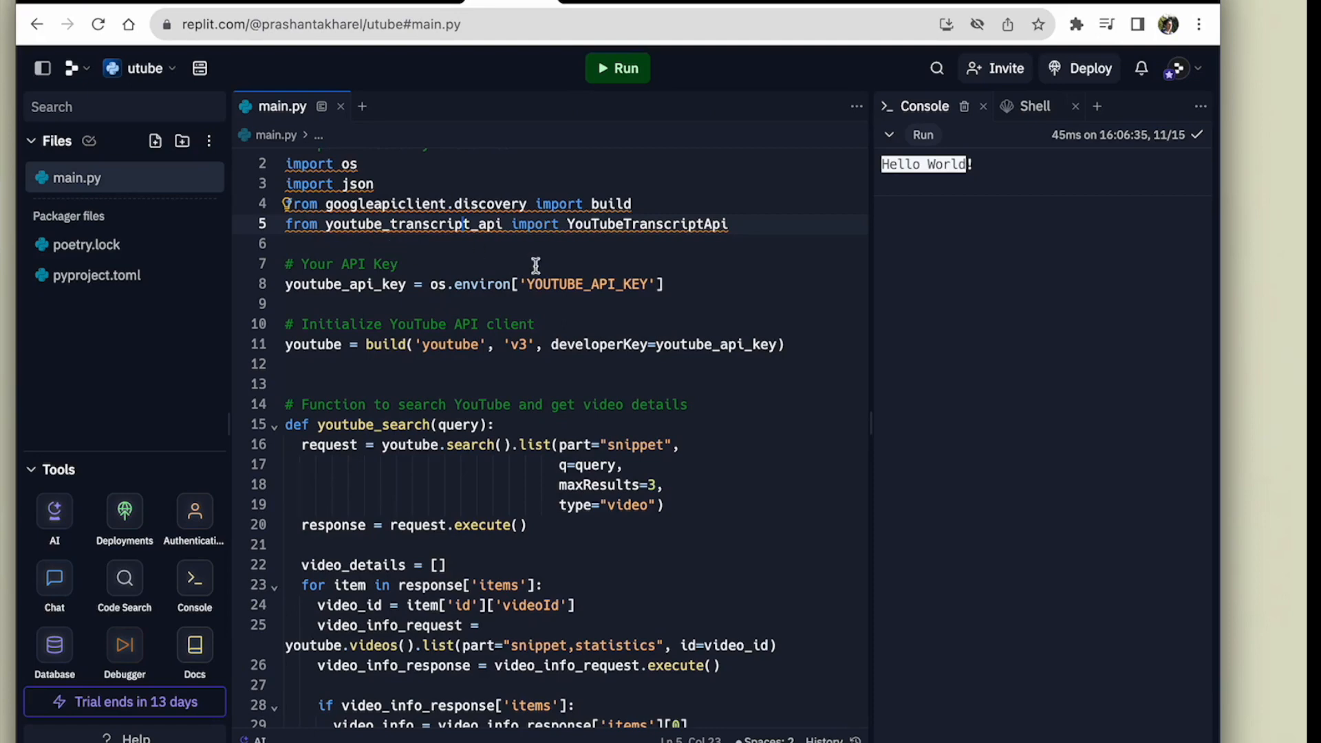
drag(328, 207, 446, 207)
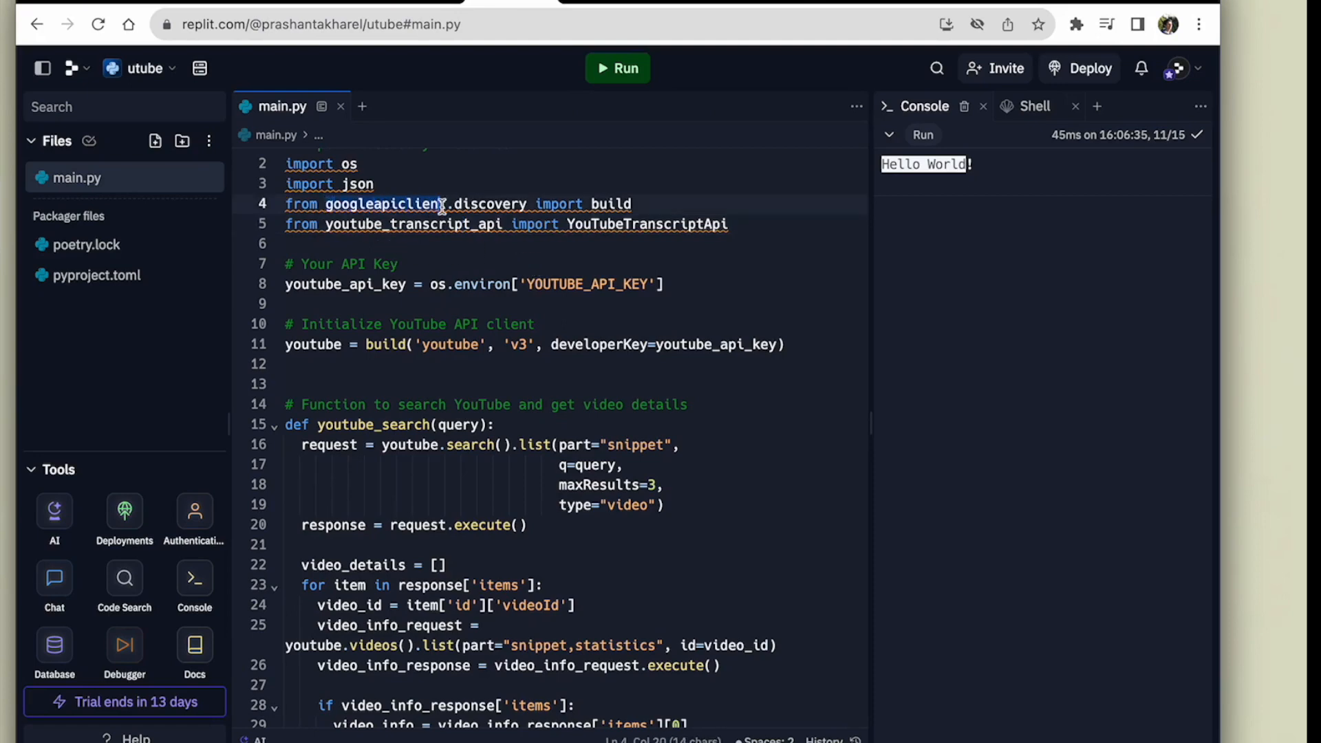
drag(479, 344, 471, 344)
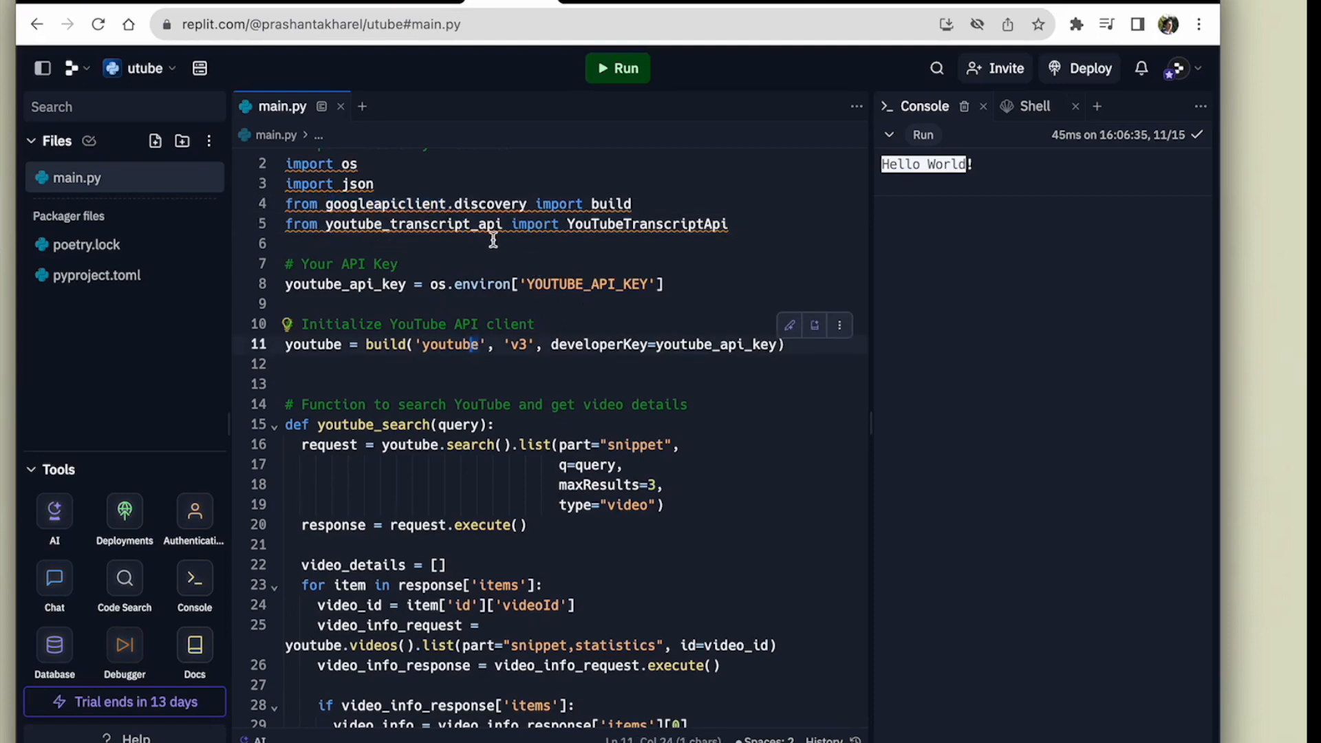
drag(328, 226, 503, 225)
scroll(531, 344, down, 1)
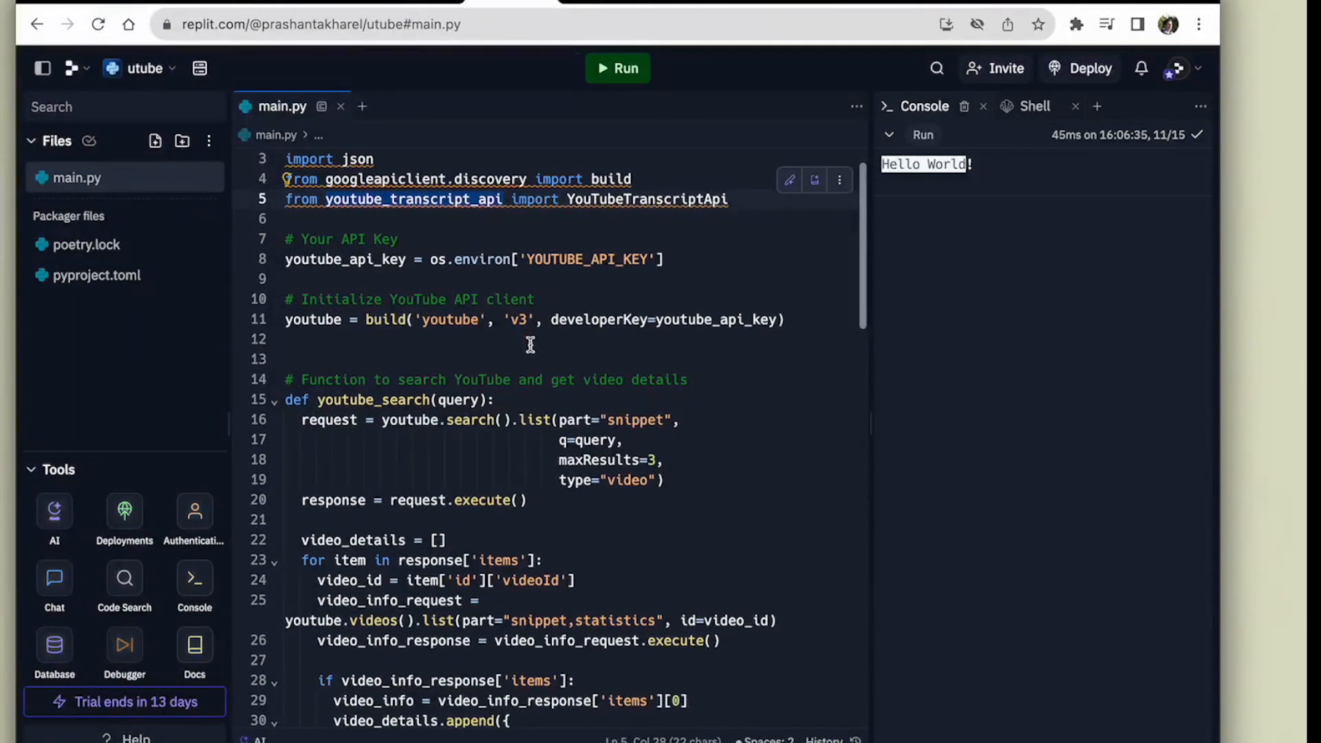
scroll(600, 292, down, 1)
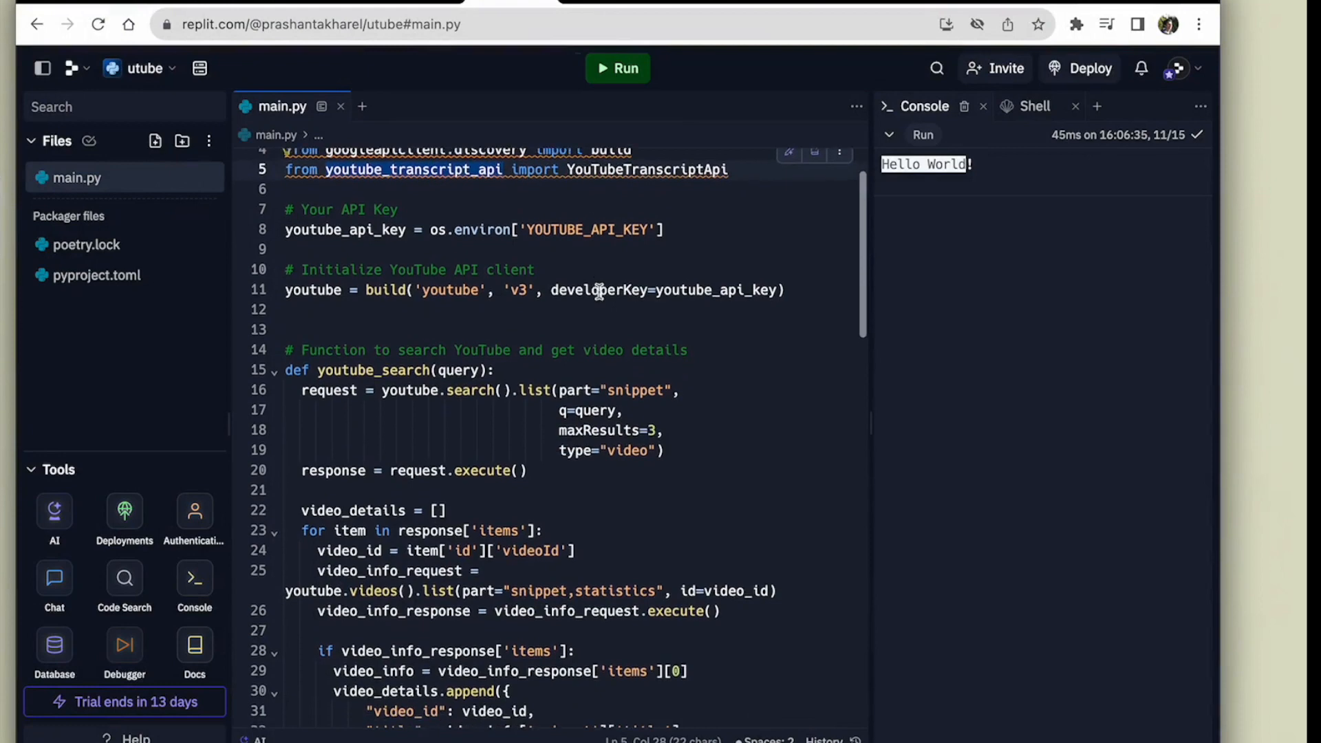
scroll(614, 385, up, 1)
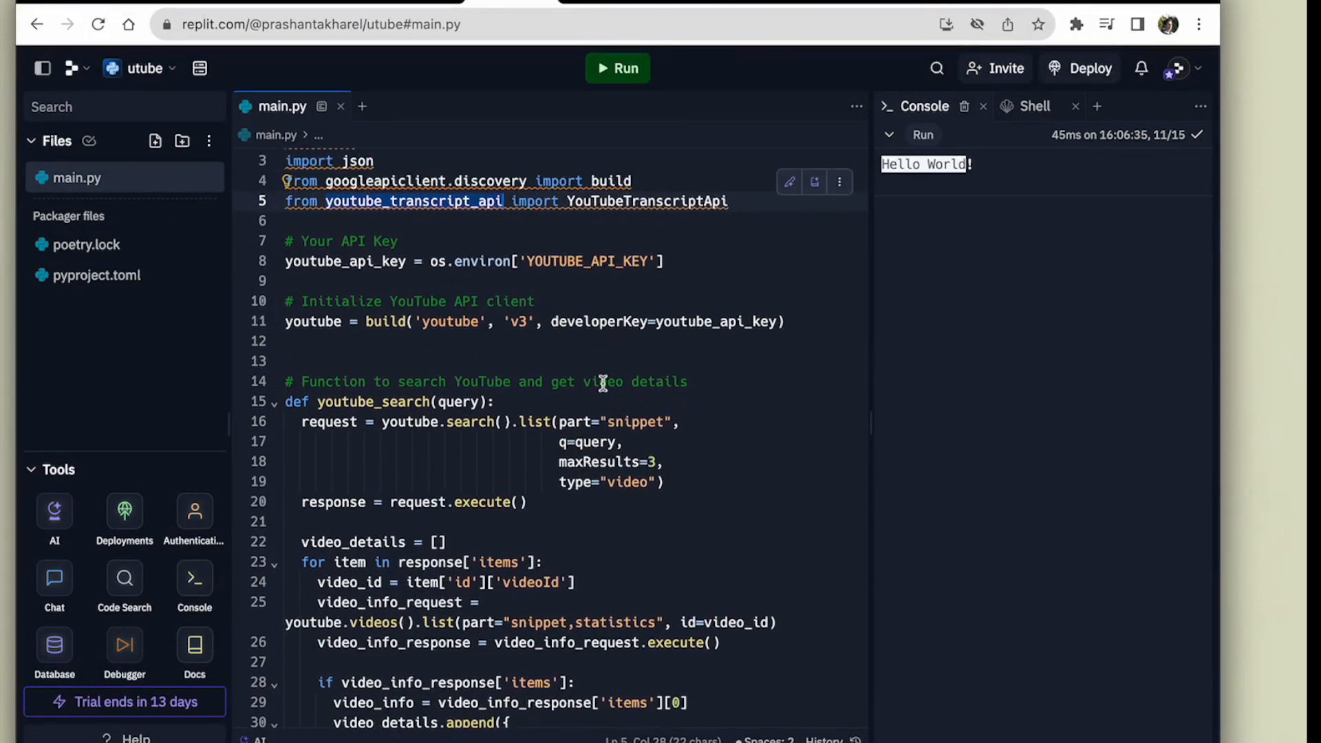
scroll(603, 383, down, 2)
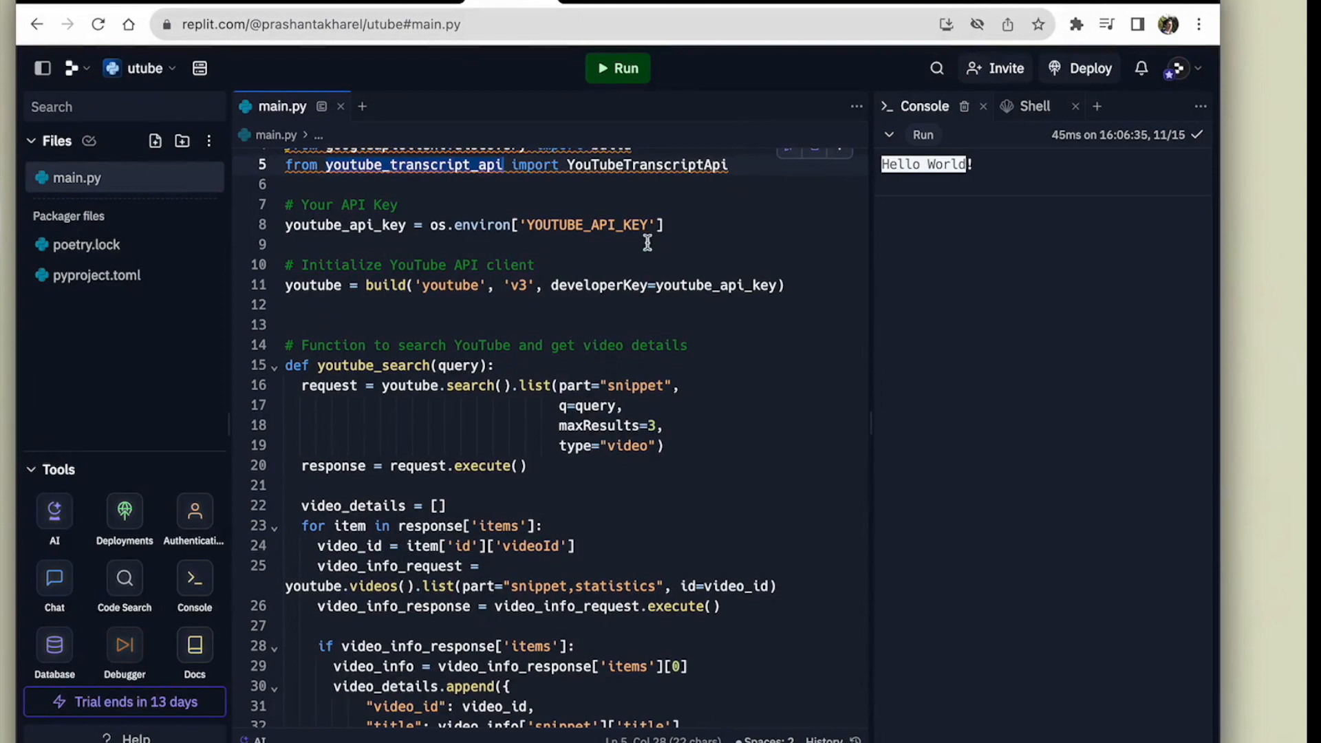
scroll(688, 237, up, 2)
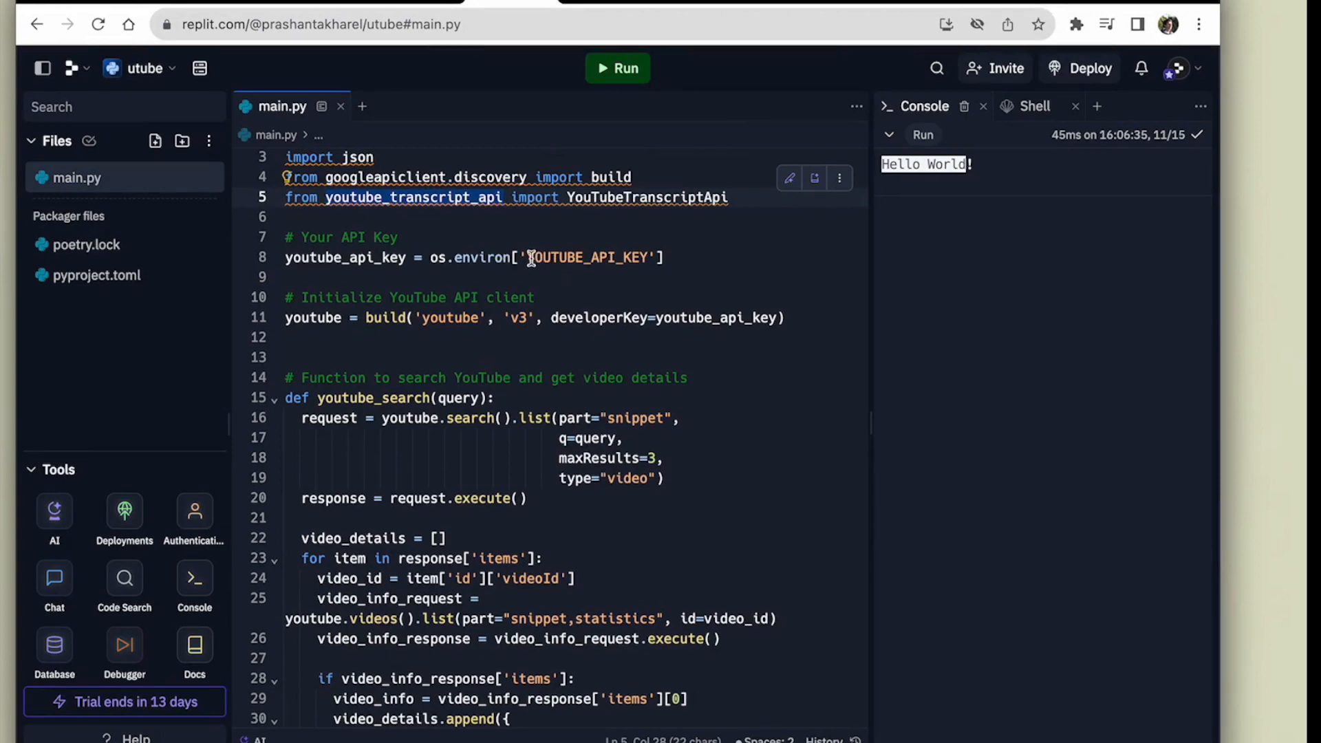
scroll(531, 258, up, 1)
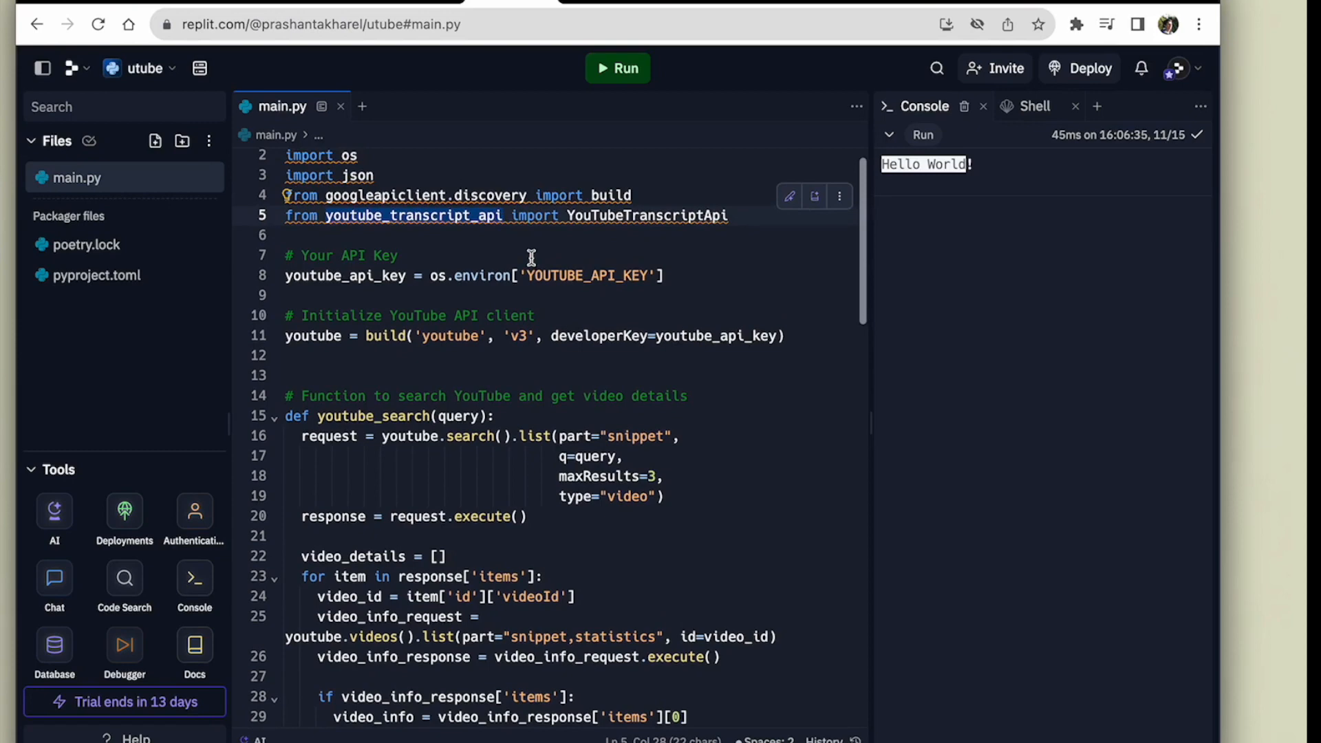
Check the YouTube Data API v3 page in Google Cloud, and return to the youtube_search definition in main.py on Replit
click(674, 2)
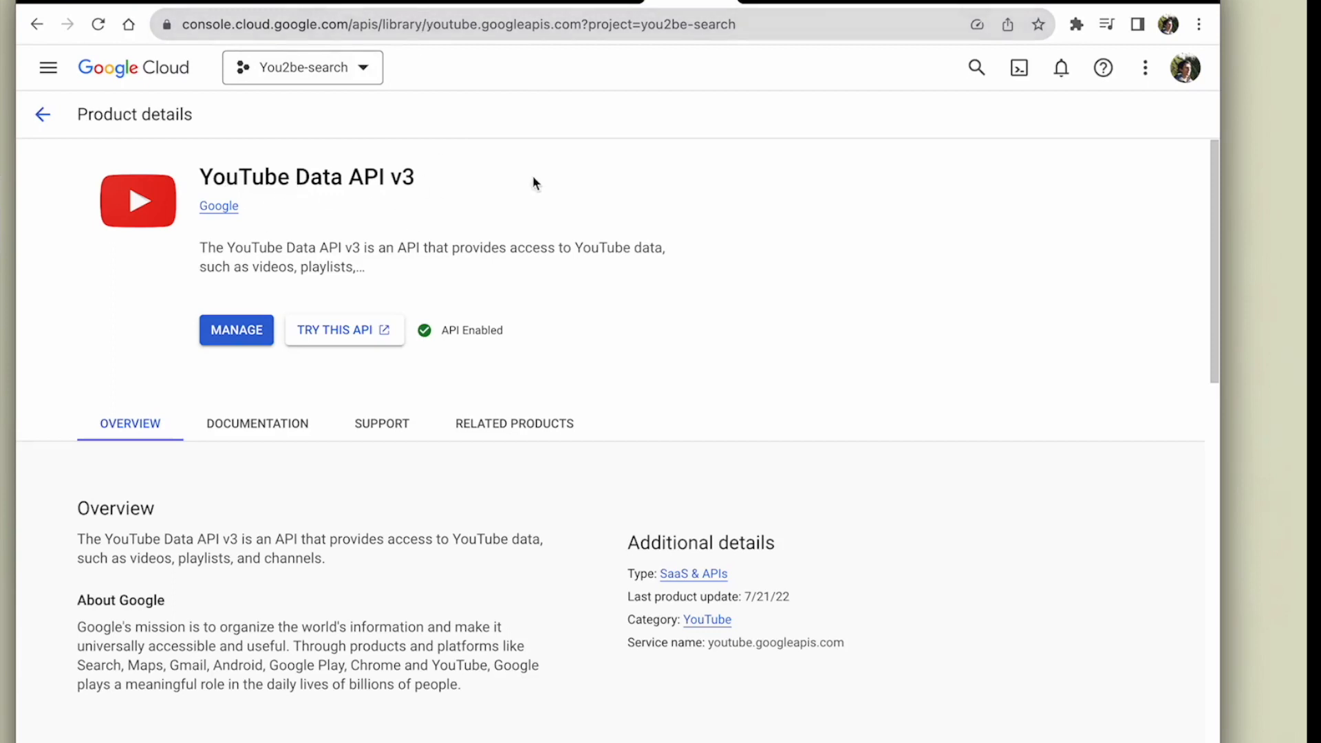
click(508, 3)
scroll(465, 387, down, 3)
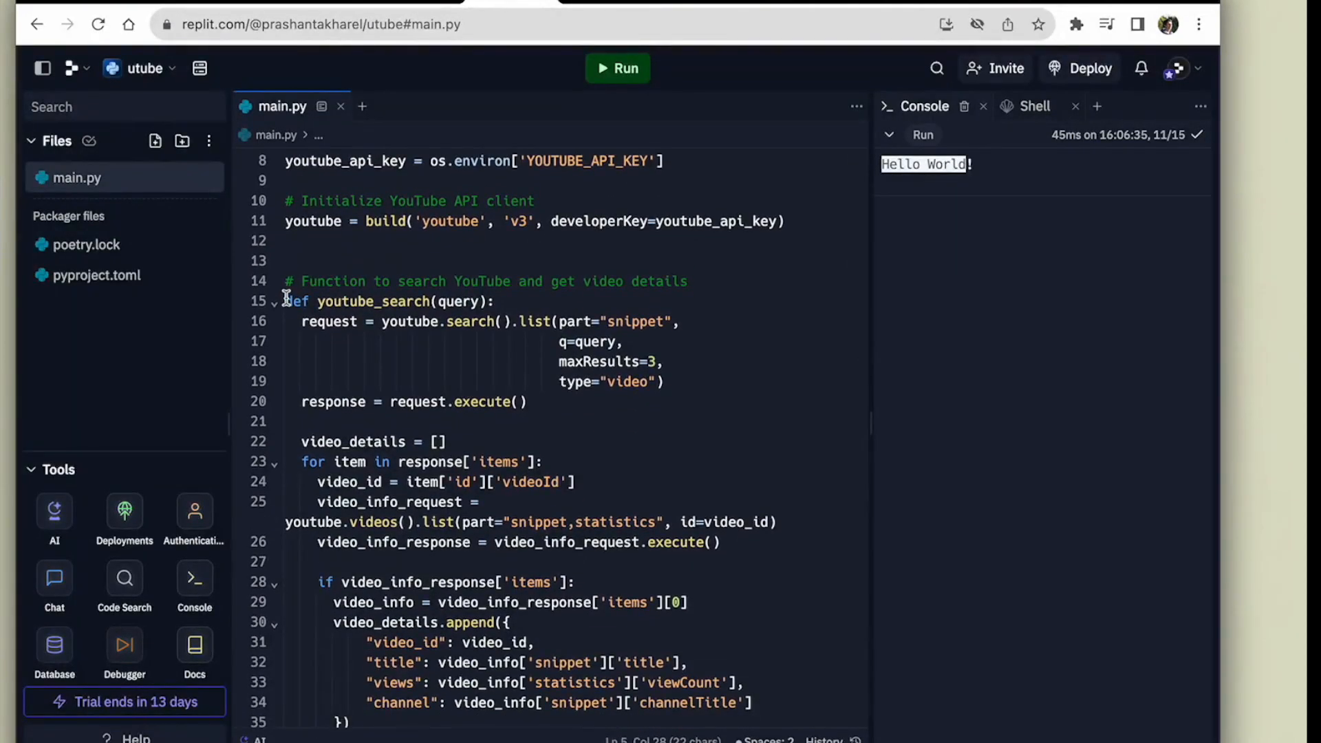
drag(286, 301, 495, 300)
click(482, 442)
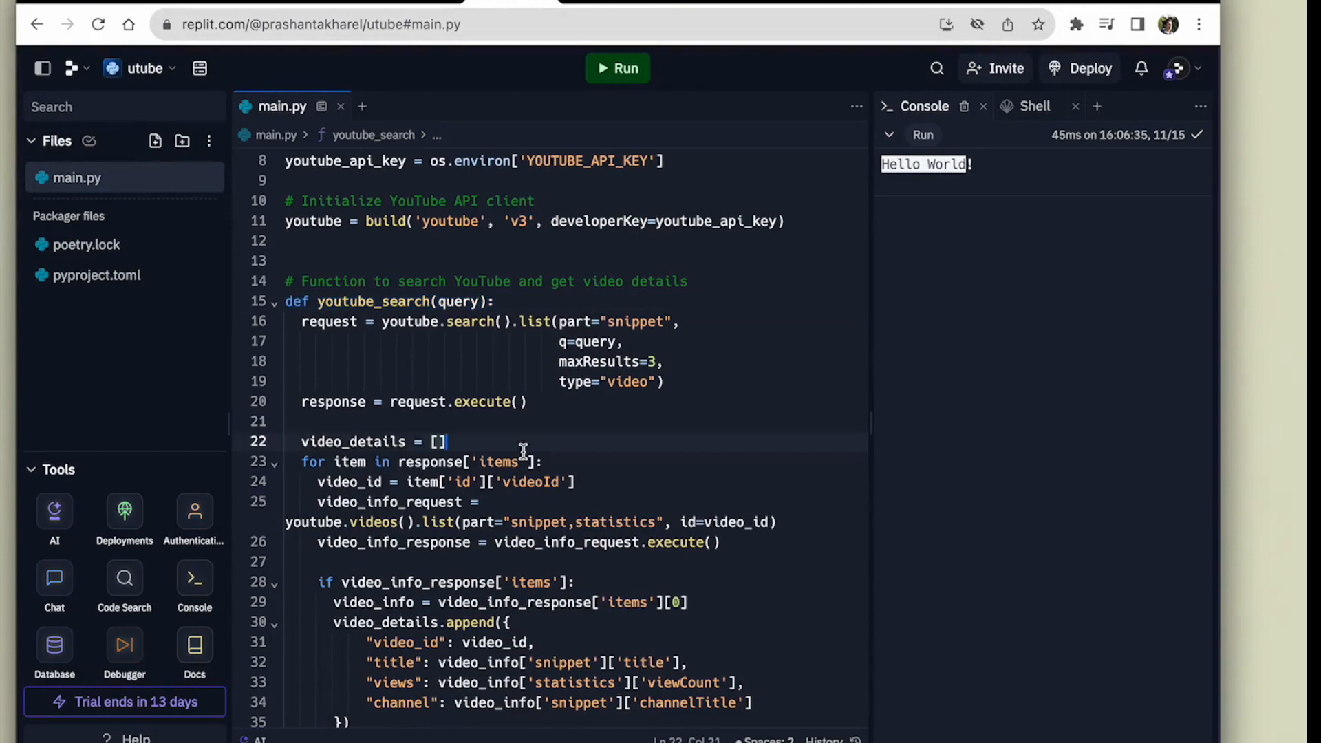
Examine youtube_search's search request, the loop over the response items and the fields it appends to video_details
scroll(523, 451, down, 1)
scroll(523, 451, down, 2)
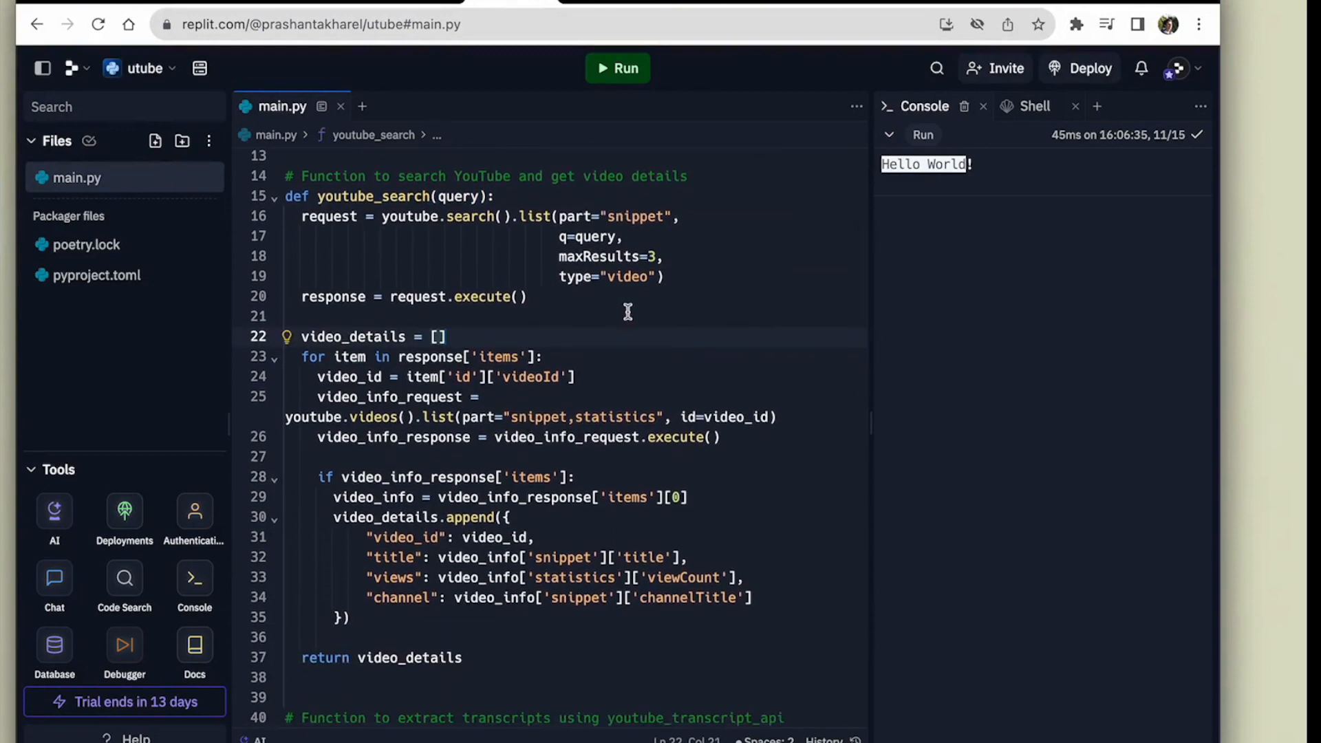
scroll(627, 312, down, 1)
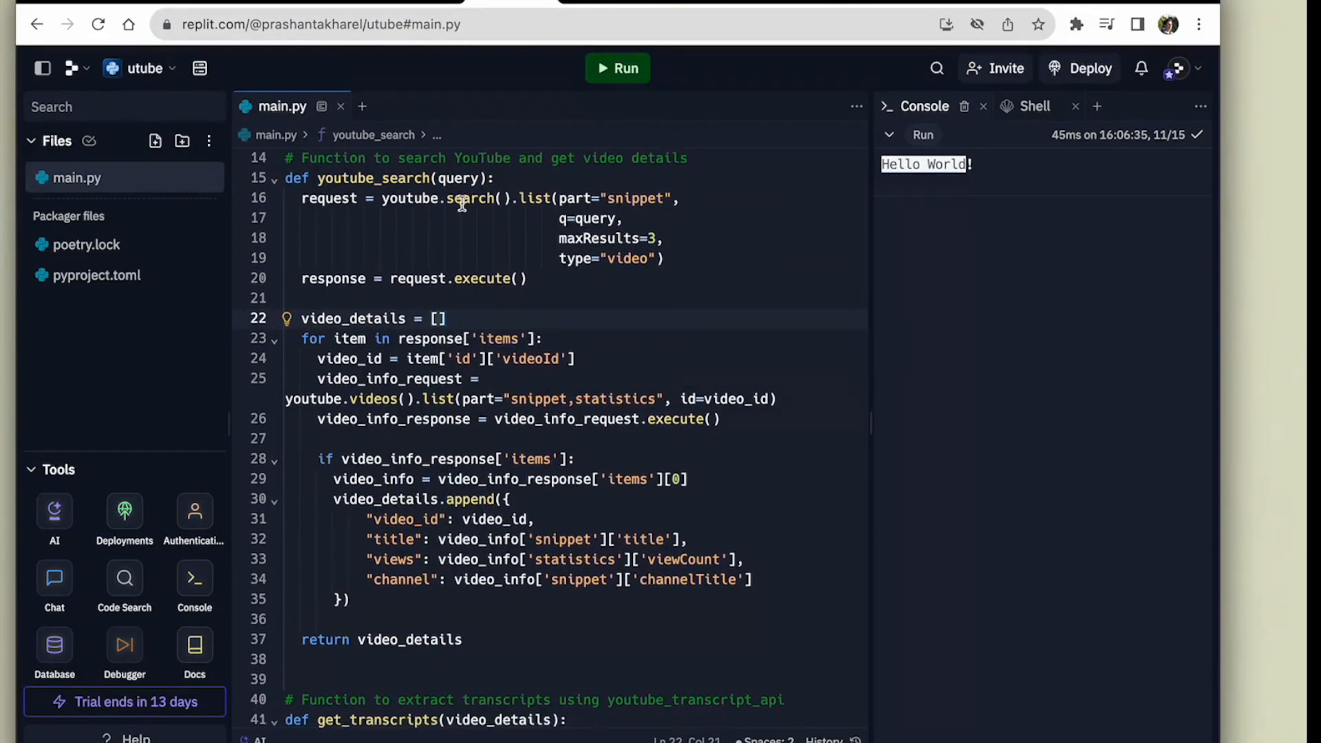
scroll(575, 274, down, 1)
scroll(554, 303, down, 3)
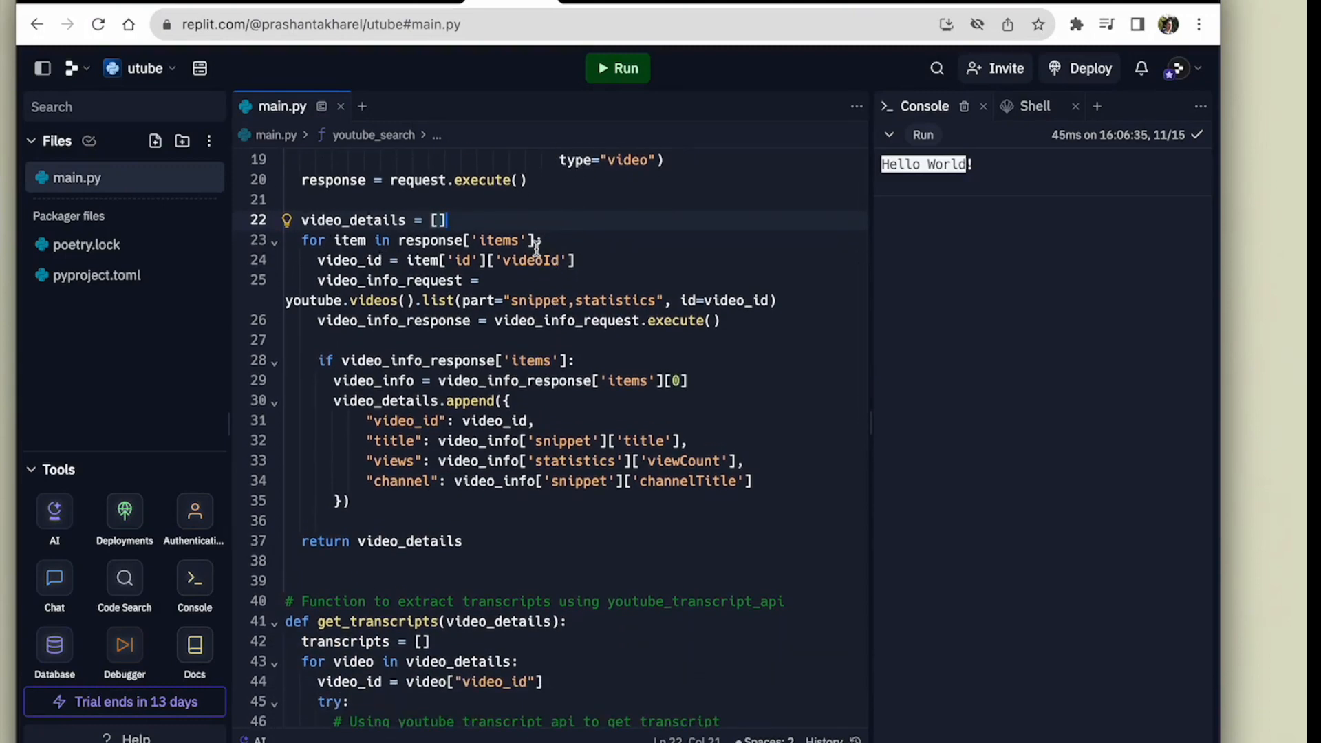
scroll(516, 306, down, 1)
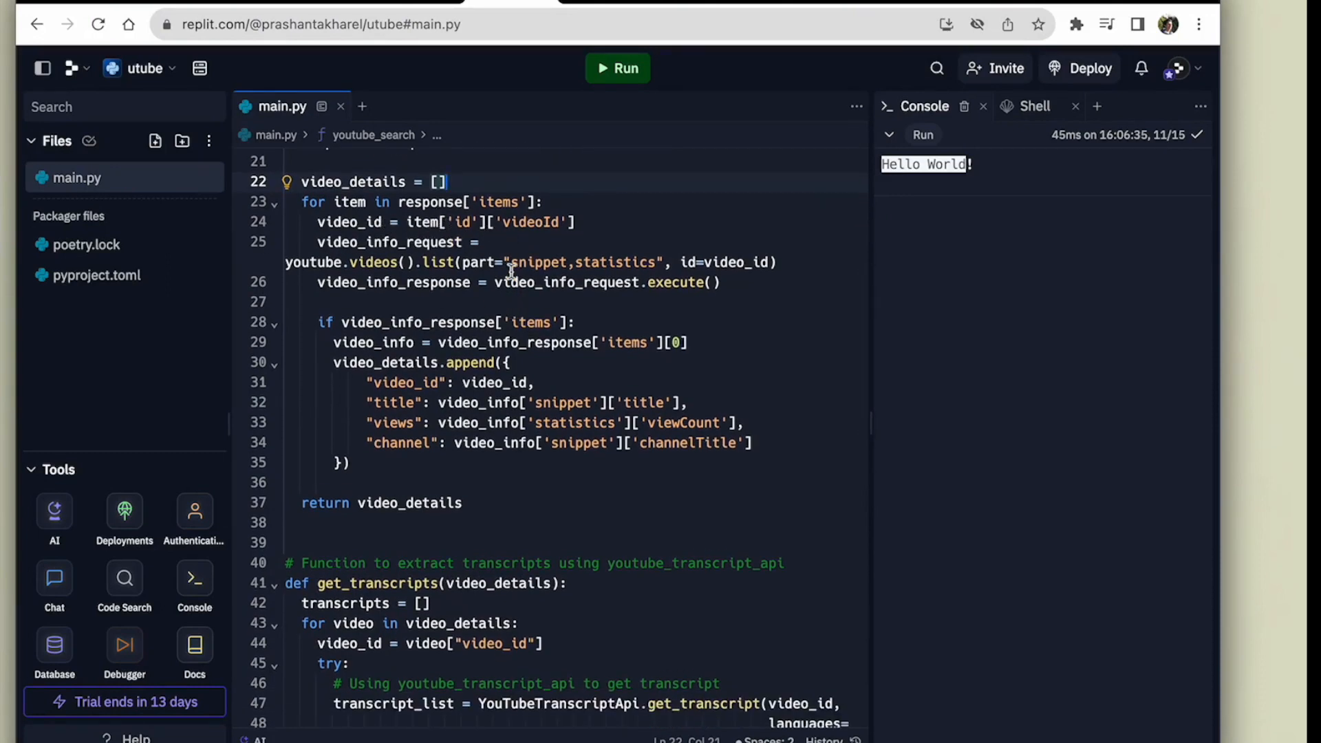
scroll(537, 342, down, 1)
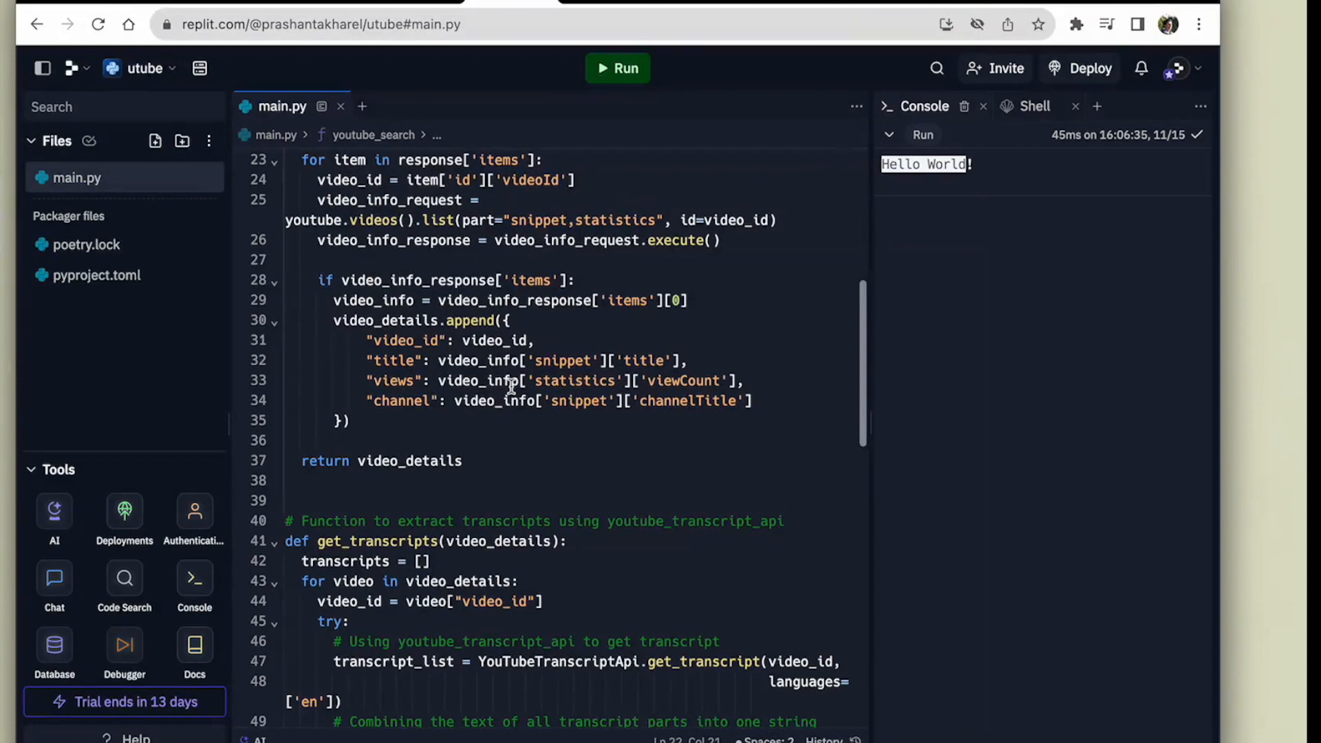
scroll(461, 426, down, 2)
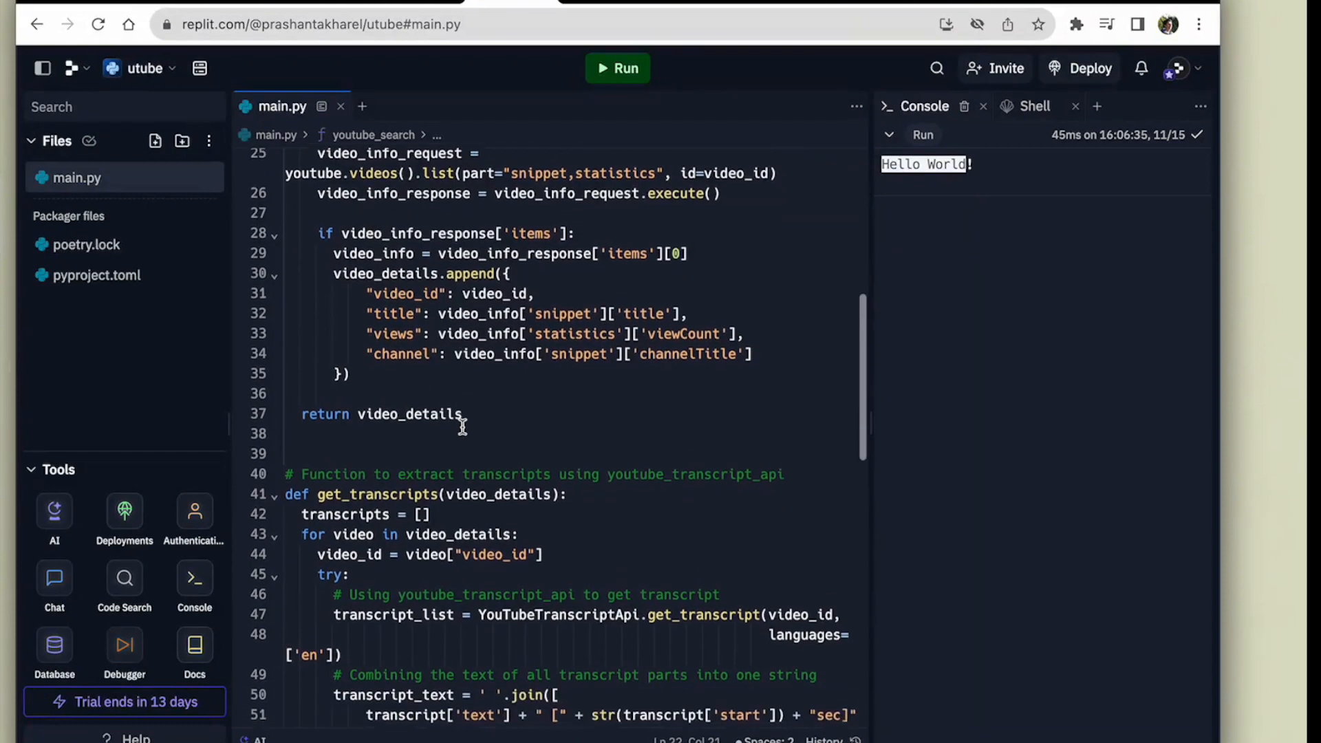
Examine get_transcripts, including the YouTubeTranscriptApi call, the joining of text with start times and the exception handling
scroll(462, 426, down, 6)
scroll(498, 286, up, 2)
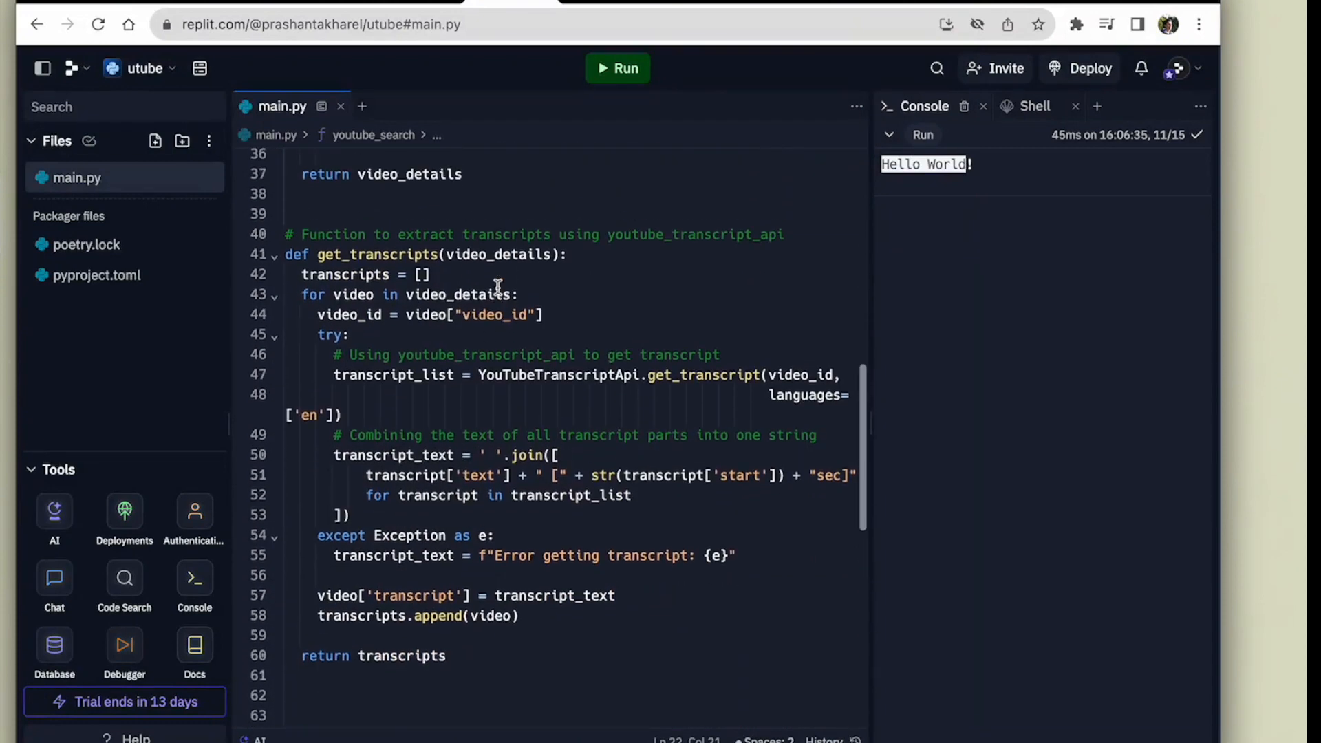
scroll(416, 378, up, 1)
scroll(416, 377, down, 2)
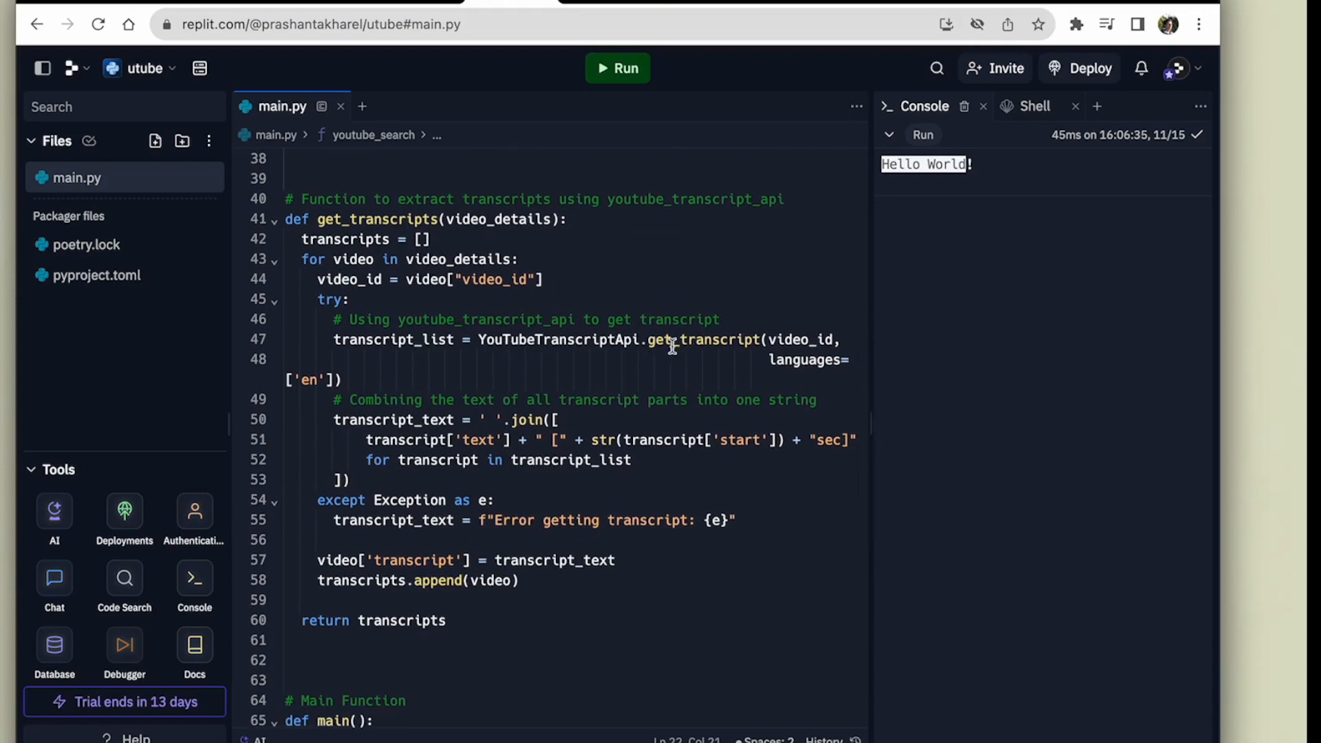
scroll(574, 368, down, 2)
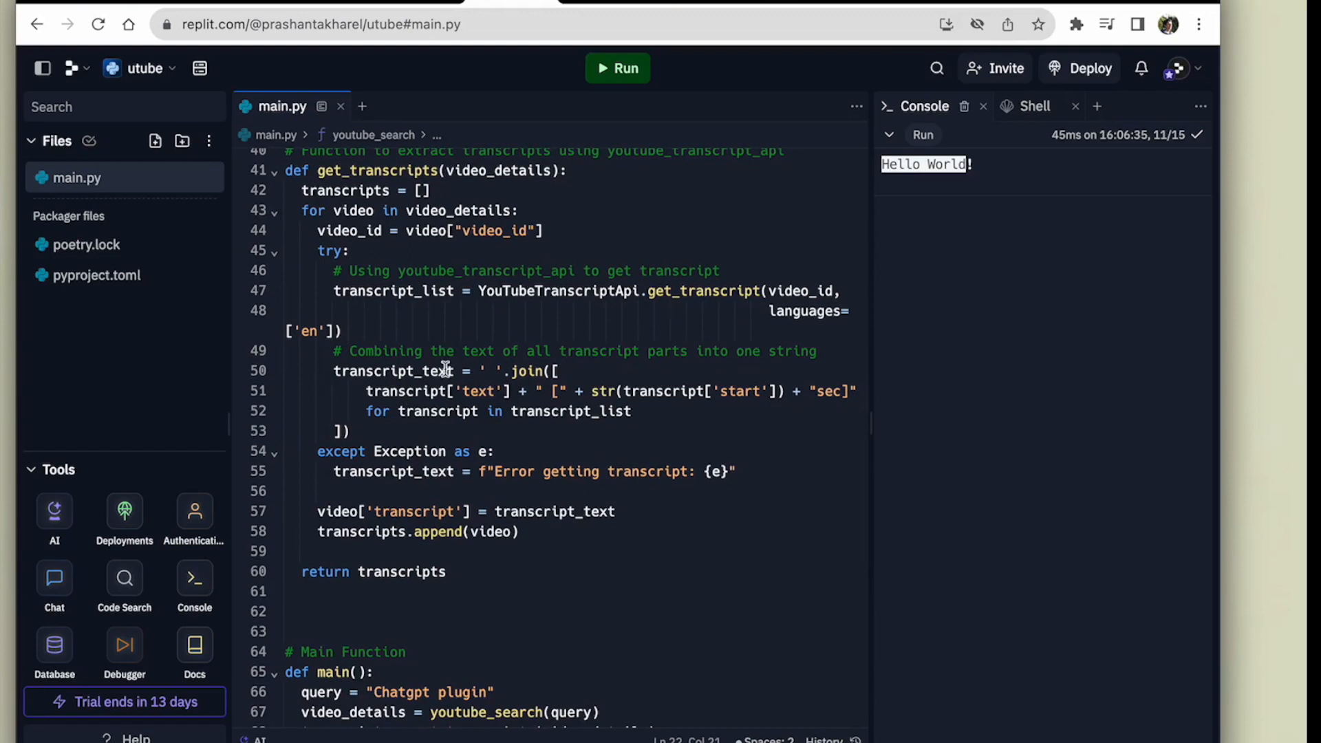
click(517, 393)
click(673, 472)
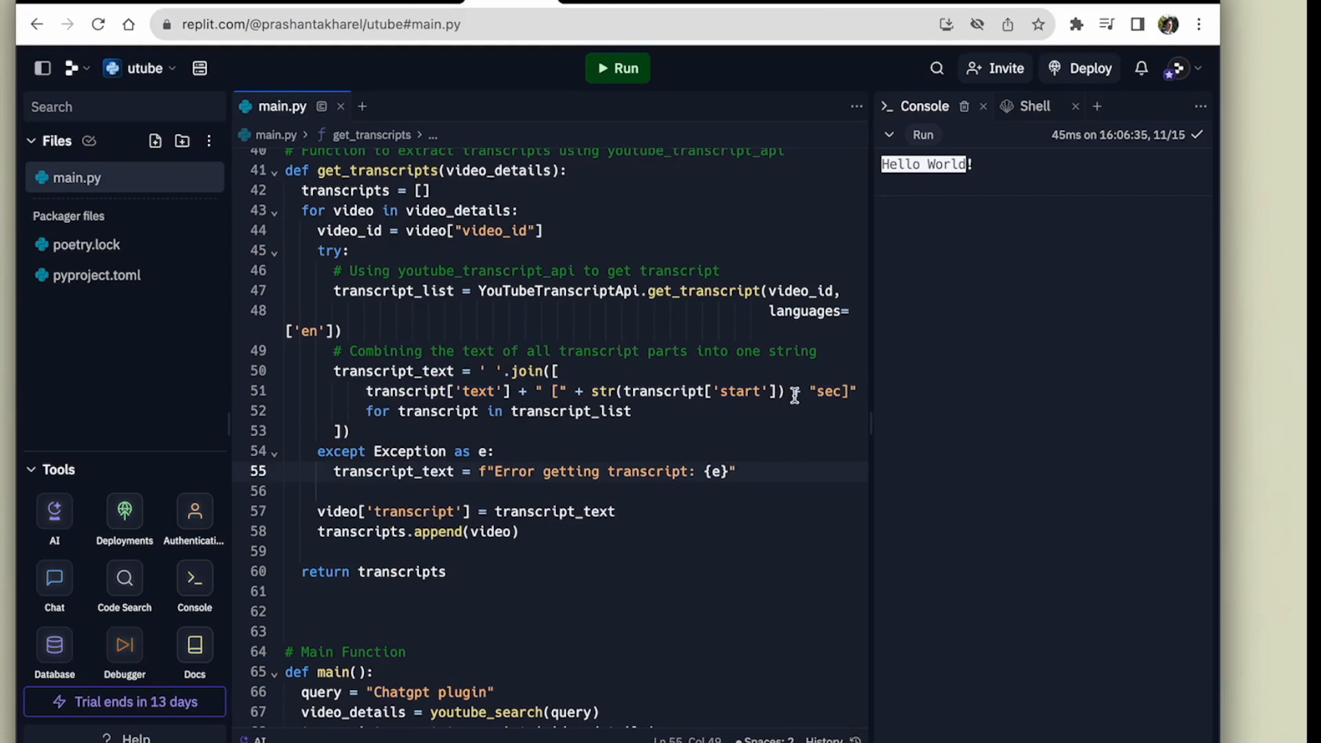
drag(781, 392, 593, 391)
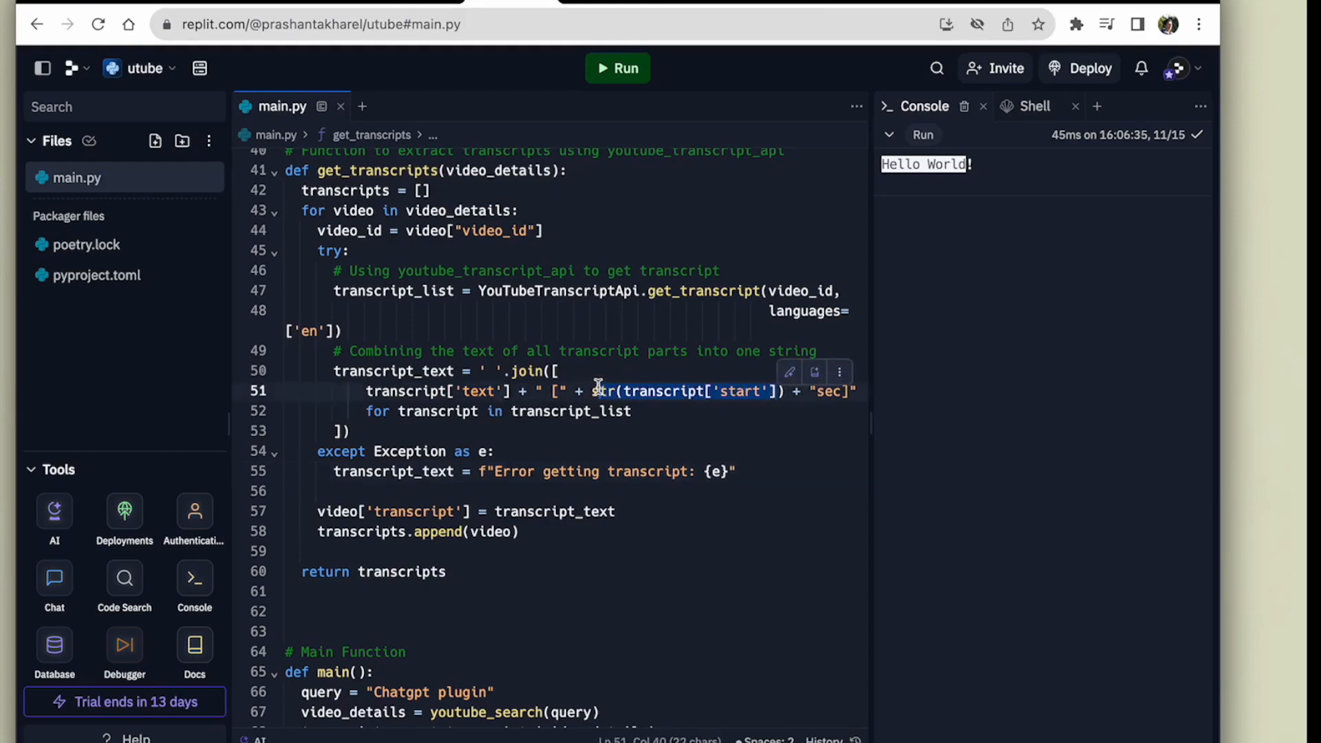
click(547, 427)
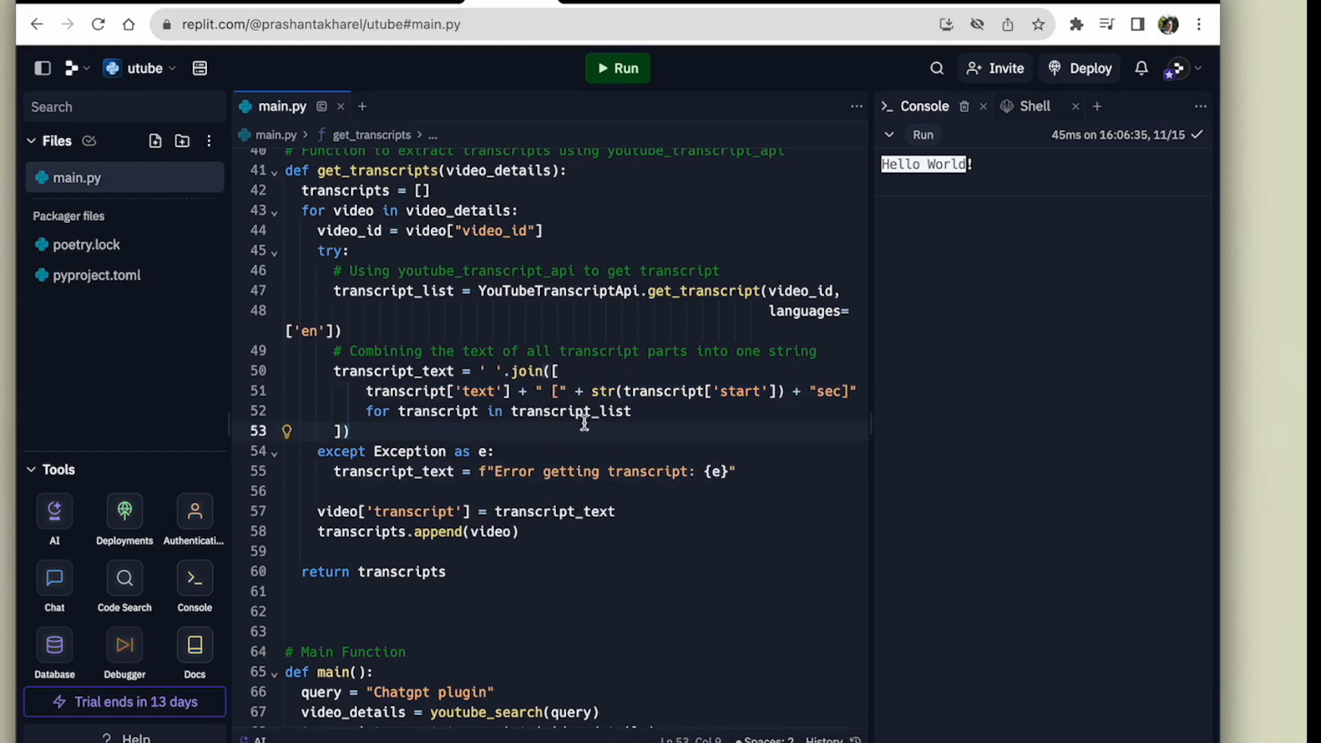
Examine the main function's query, its youtube_search and get_transcripts calls, the transcripts.json output and the script's entry point
scroll(585, 422, down, 5)
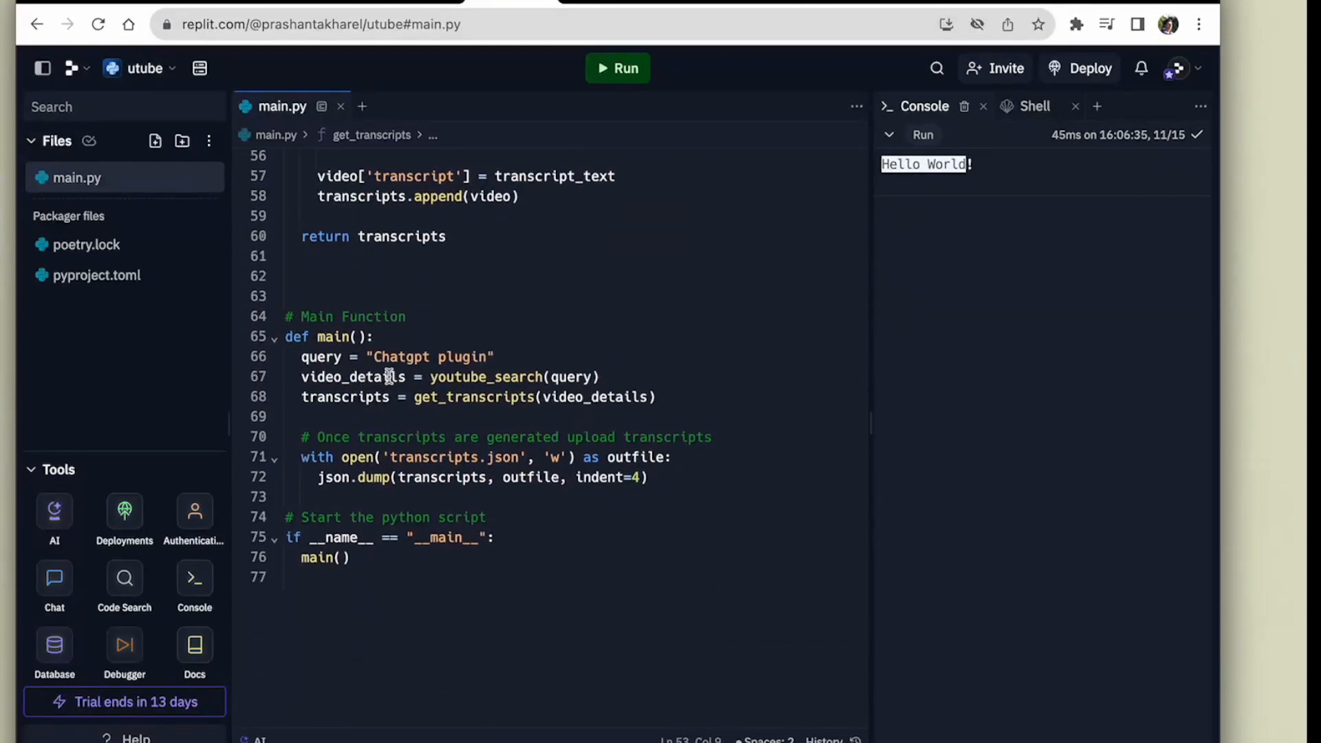
click(558, 376)
click(452, 413)
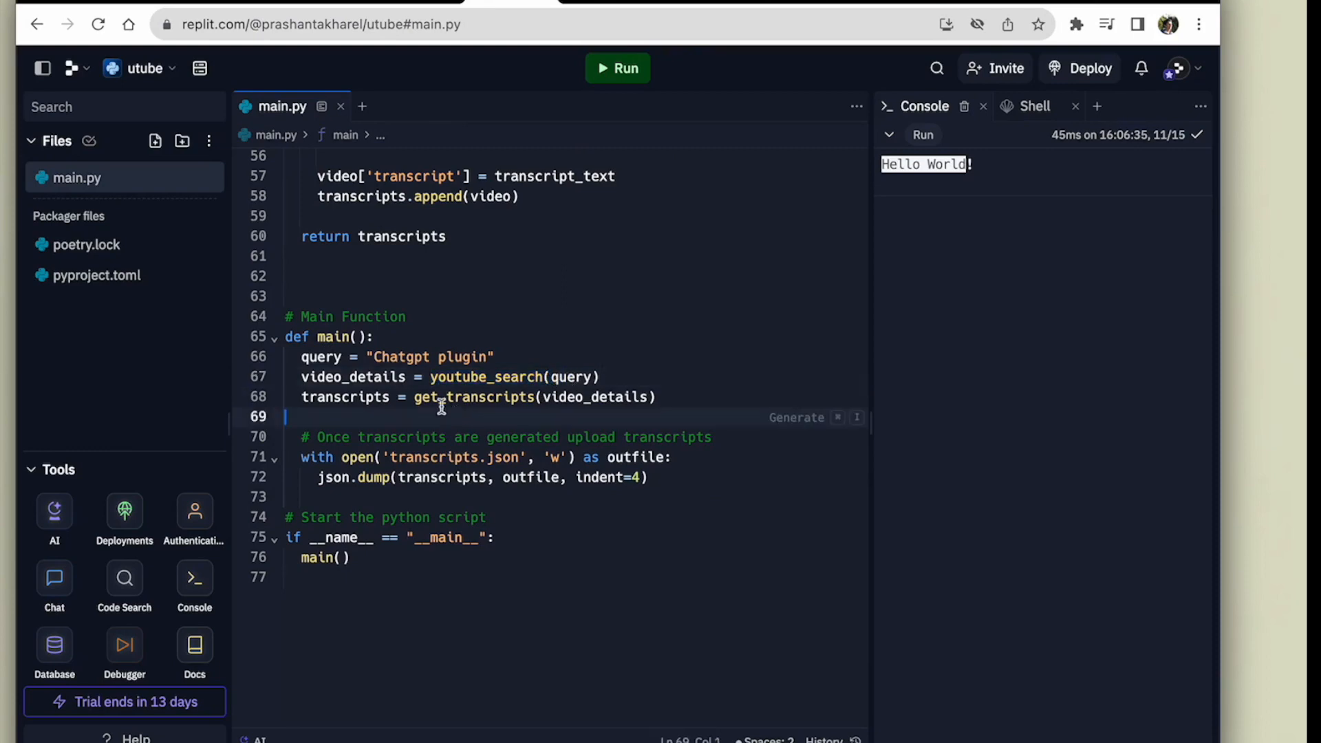
drag(414, 397, 541, 397)
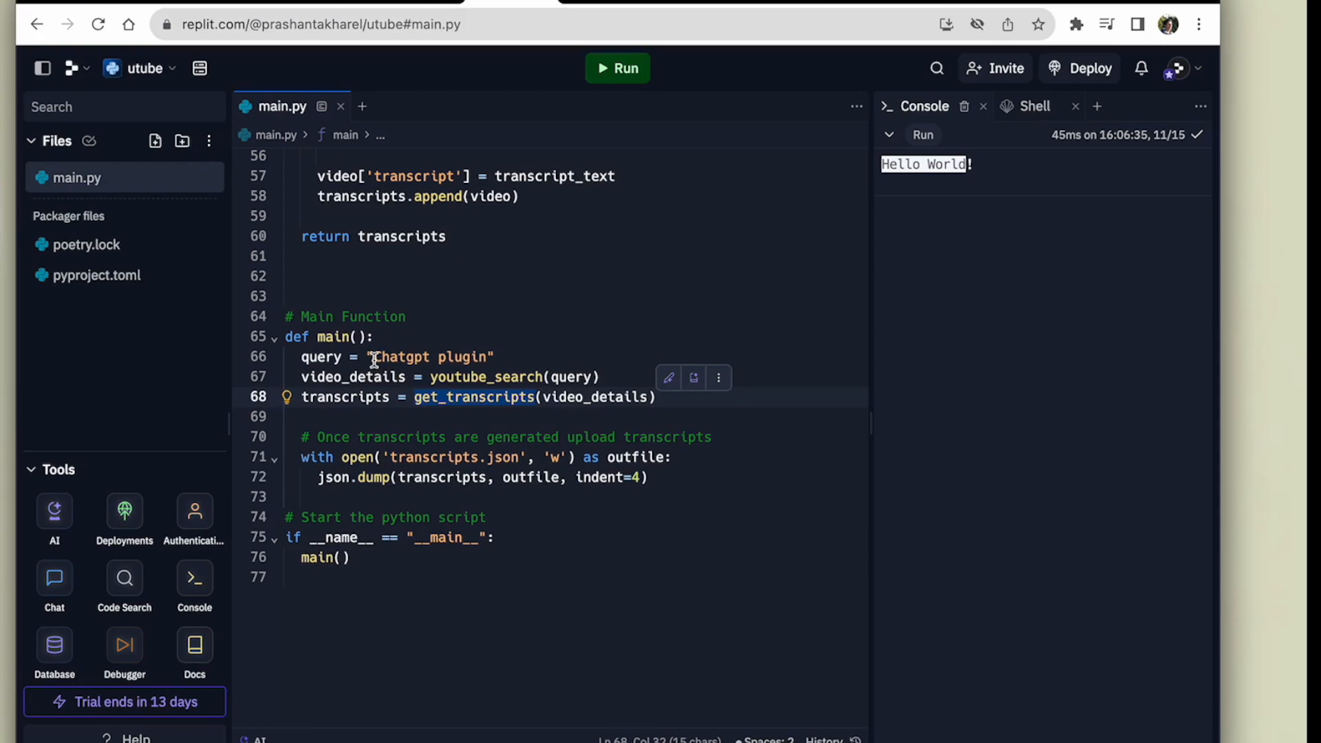
click(374, 358)
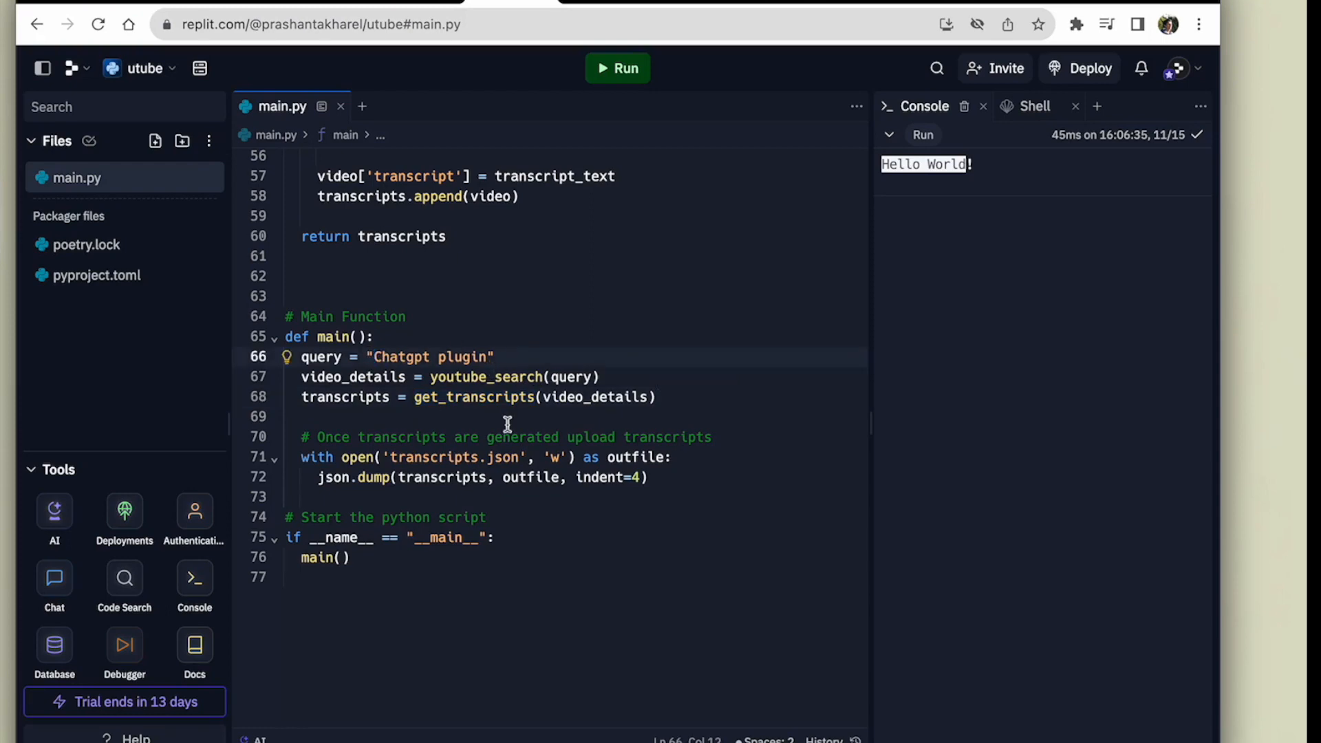
scroll(507, 425, down, 2)
click(439, 498)
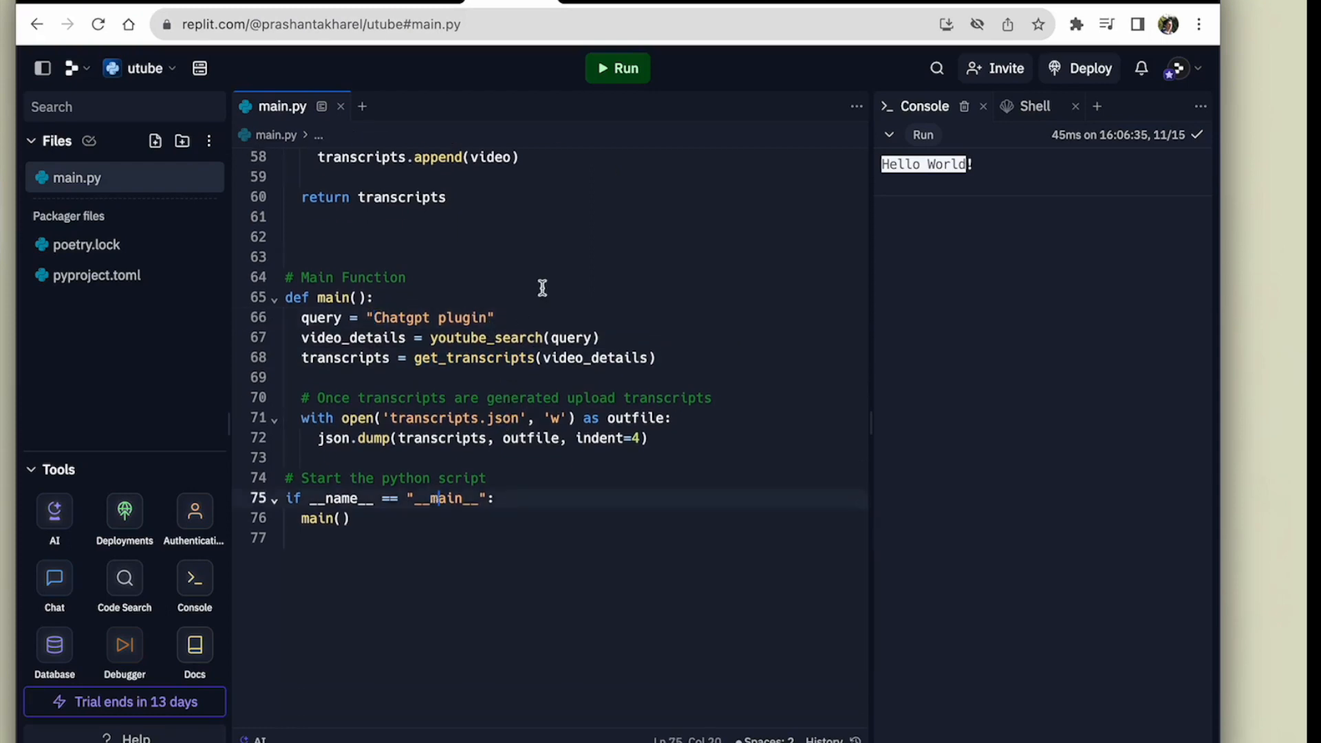
Run main.py to install its packages and inspect the run's console output
click(612, 75)
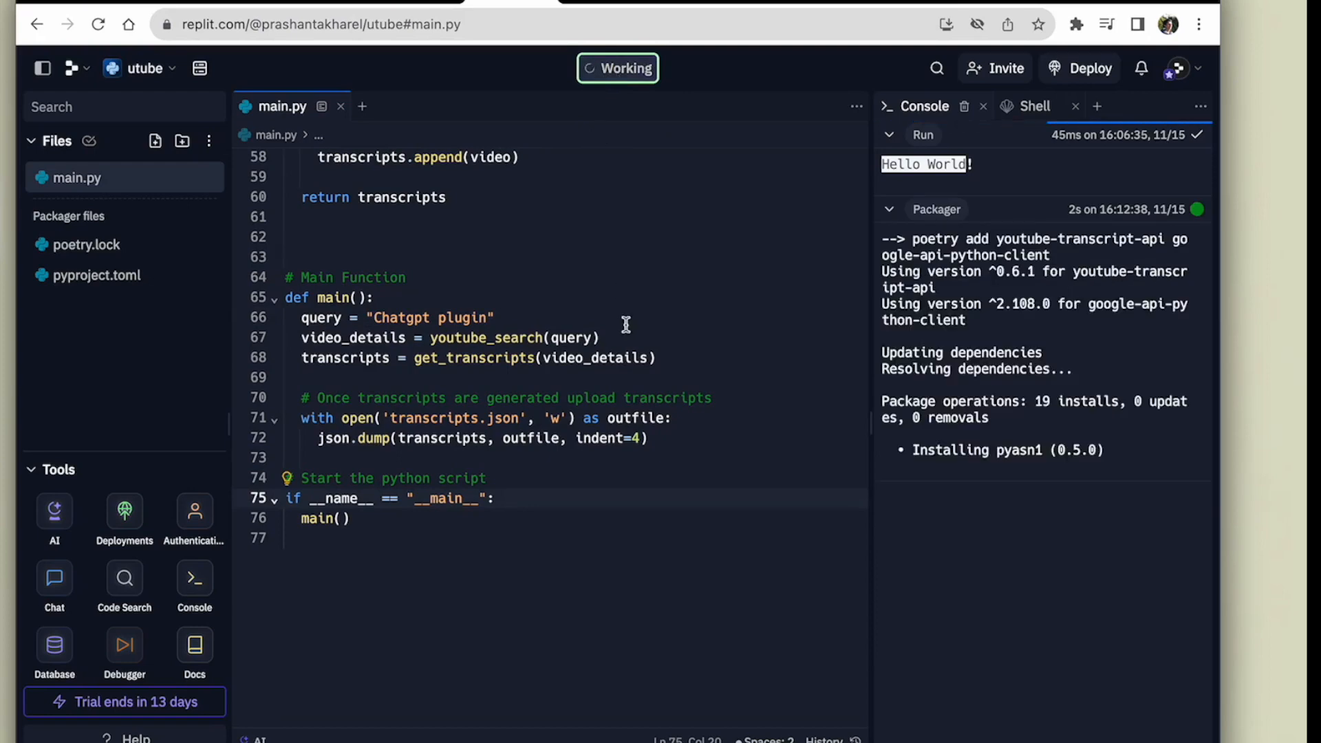
scroll(629, 324, up, 15)
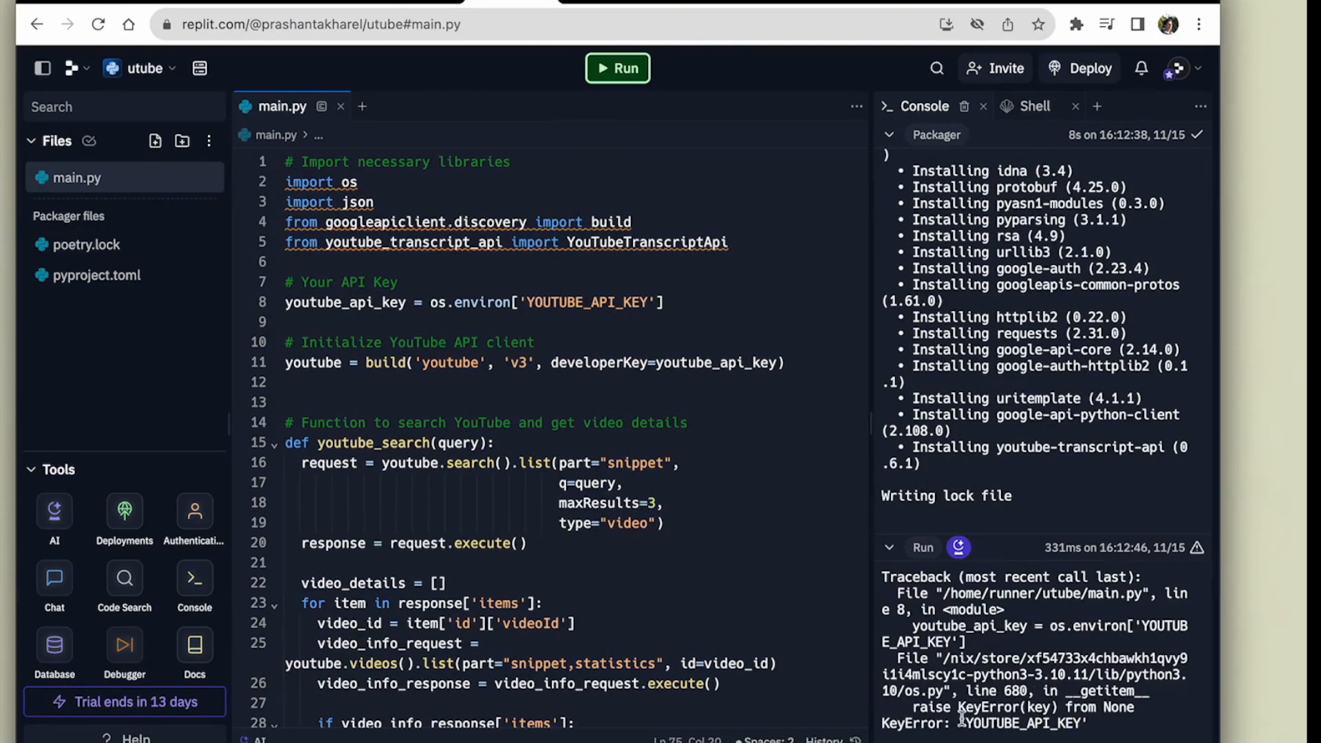
drag(972, 724, 1087, 723)
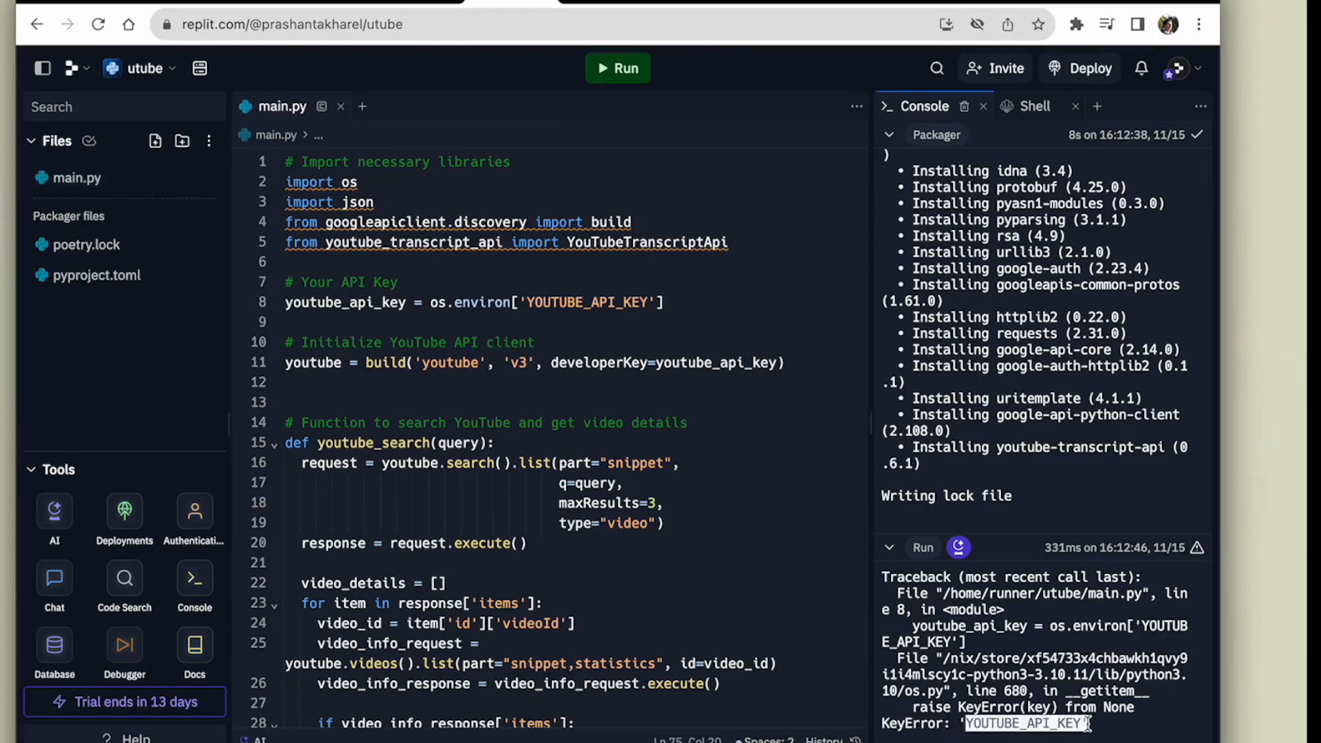
click(501, 344)
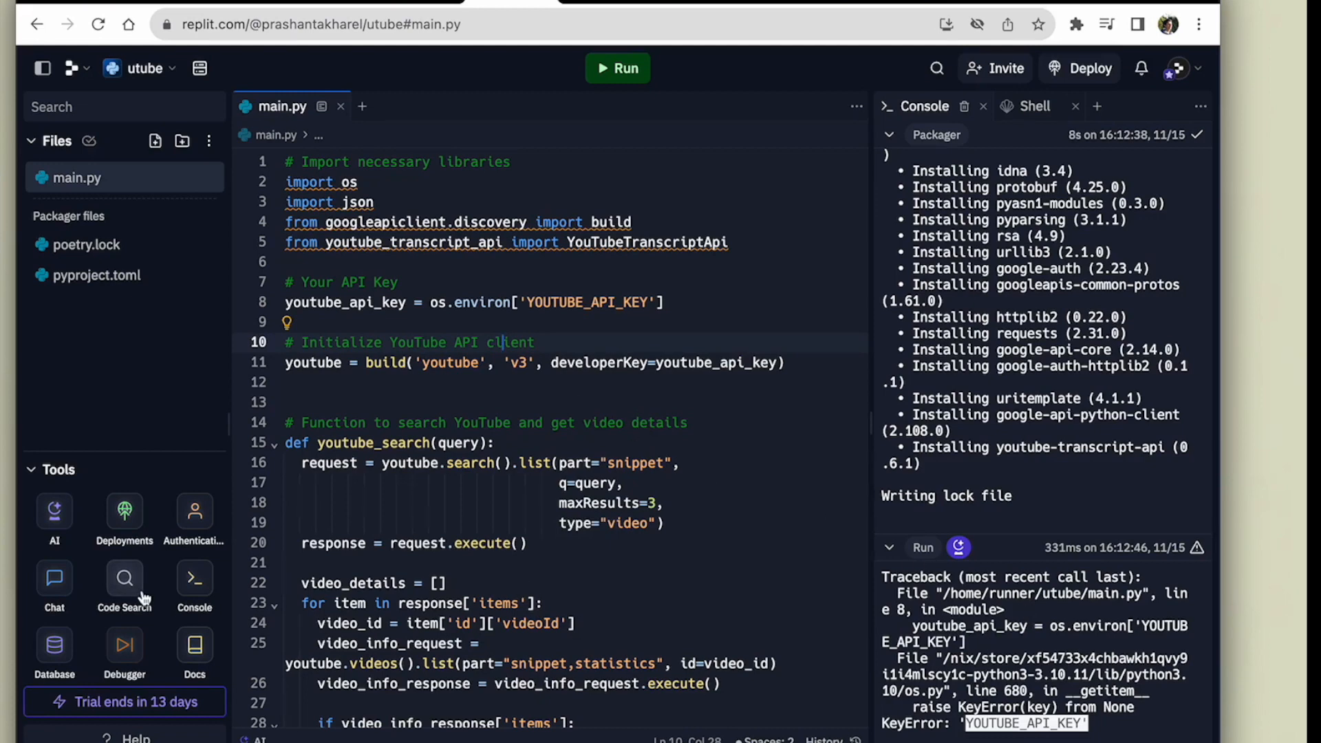
Add a Replit secret named YOUTUBE_API_KEY with the YouTube API key as its value, and run main.py again
scroll(124, 613, down, 5)
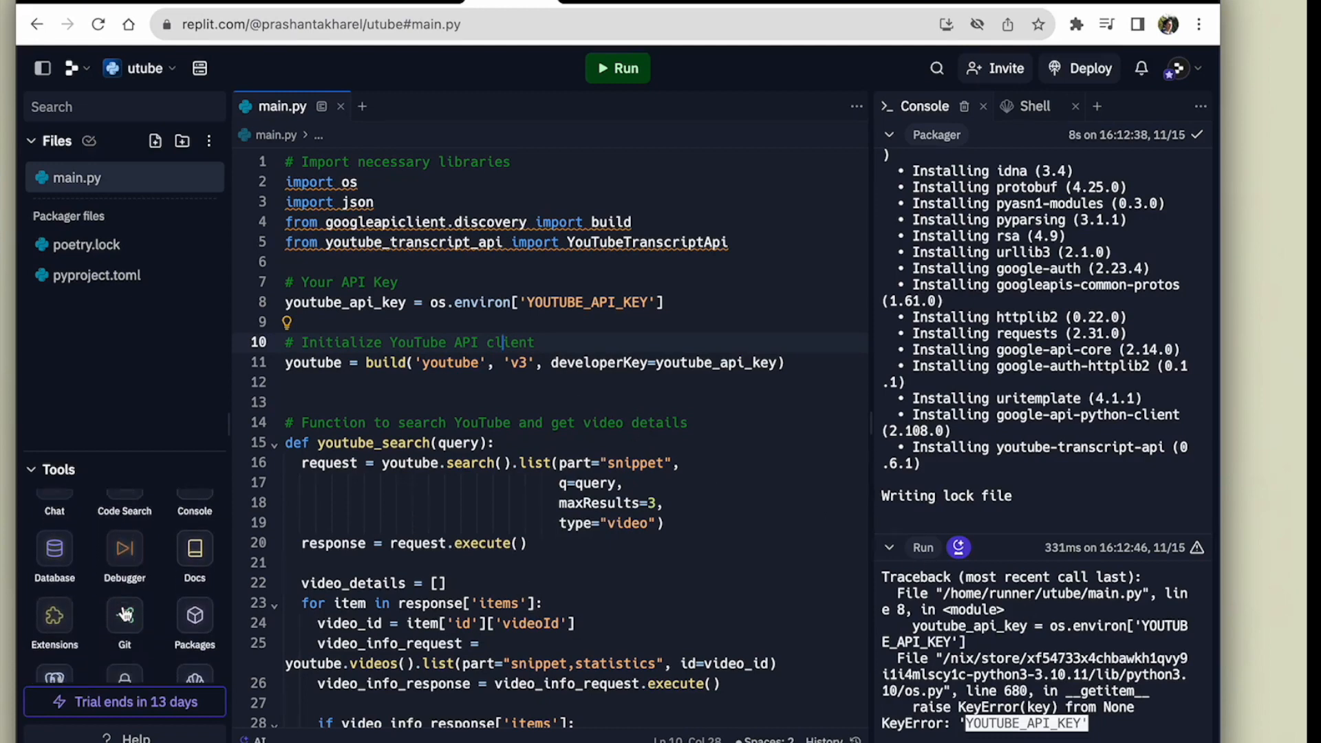
scroll(125, 613, down, 2)
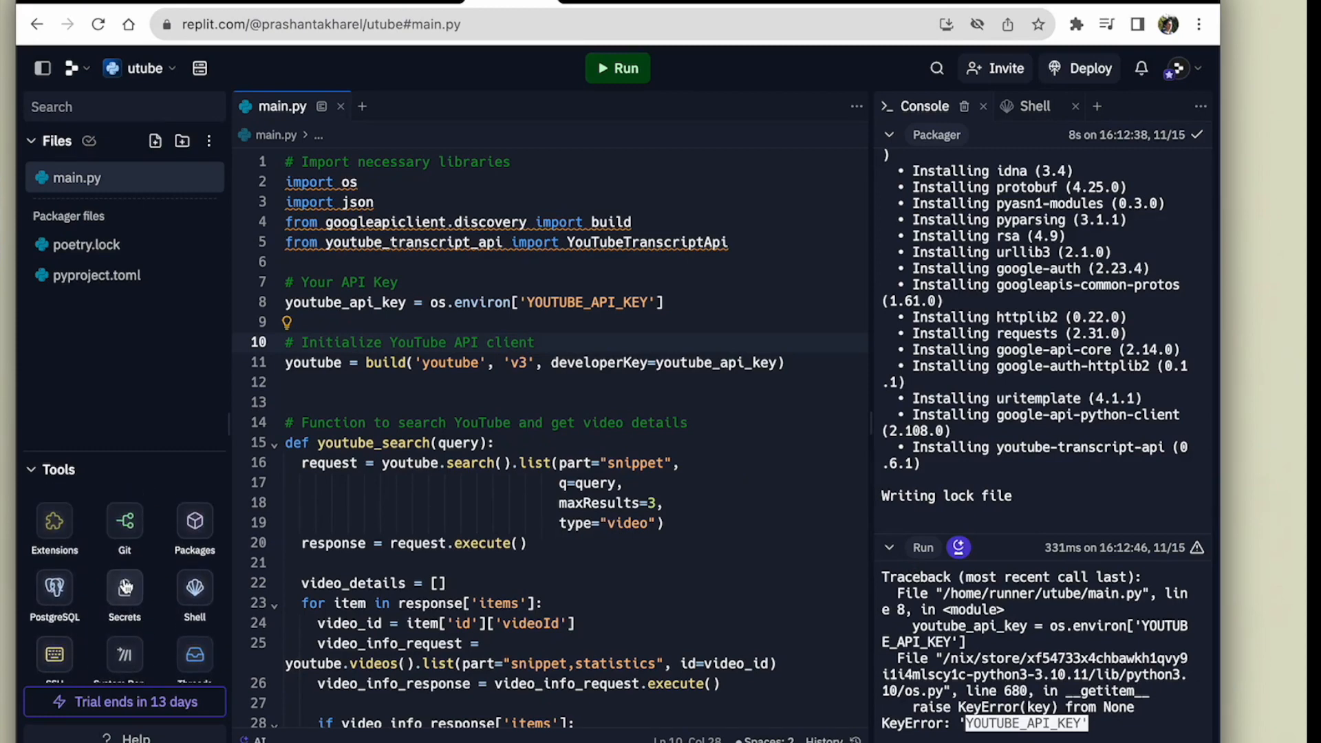
click(125, 586)
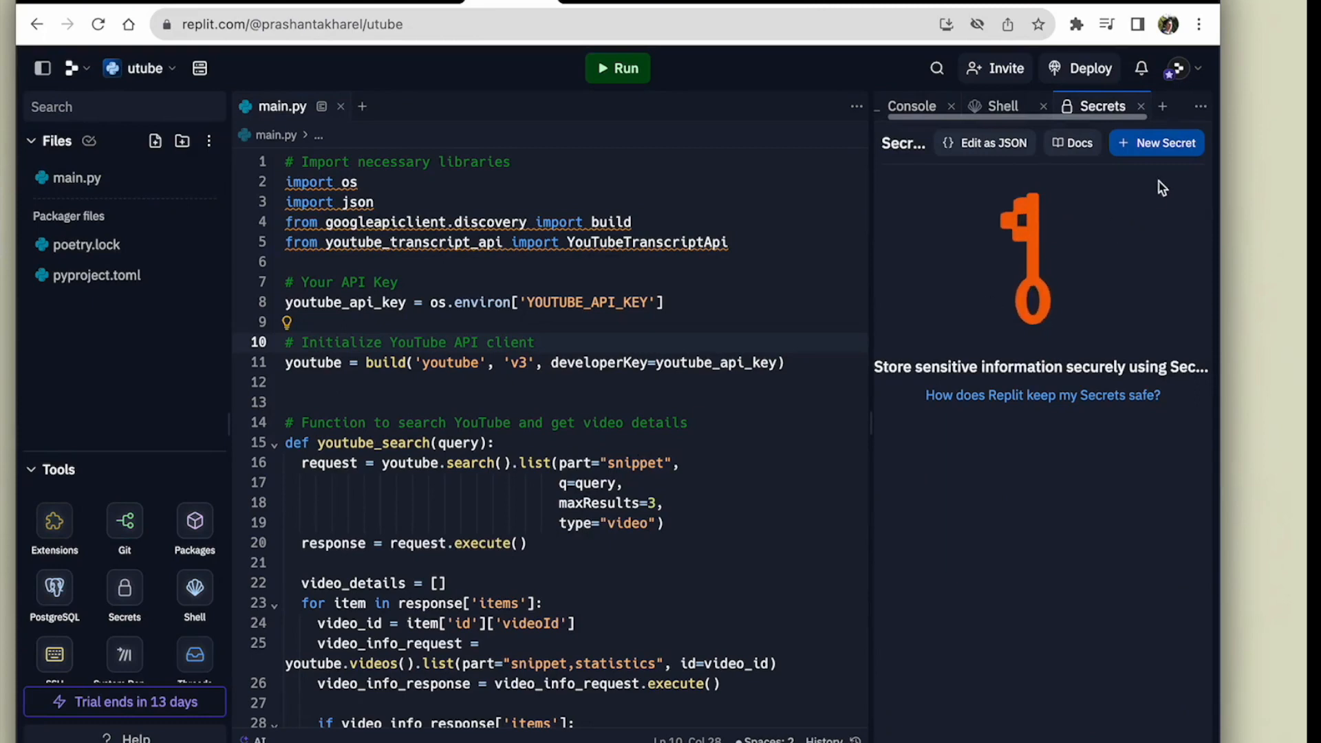
click(1161, 147)
click(942, 214)
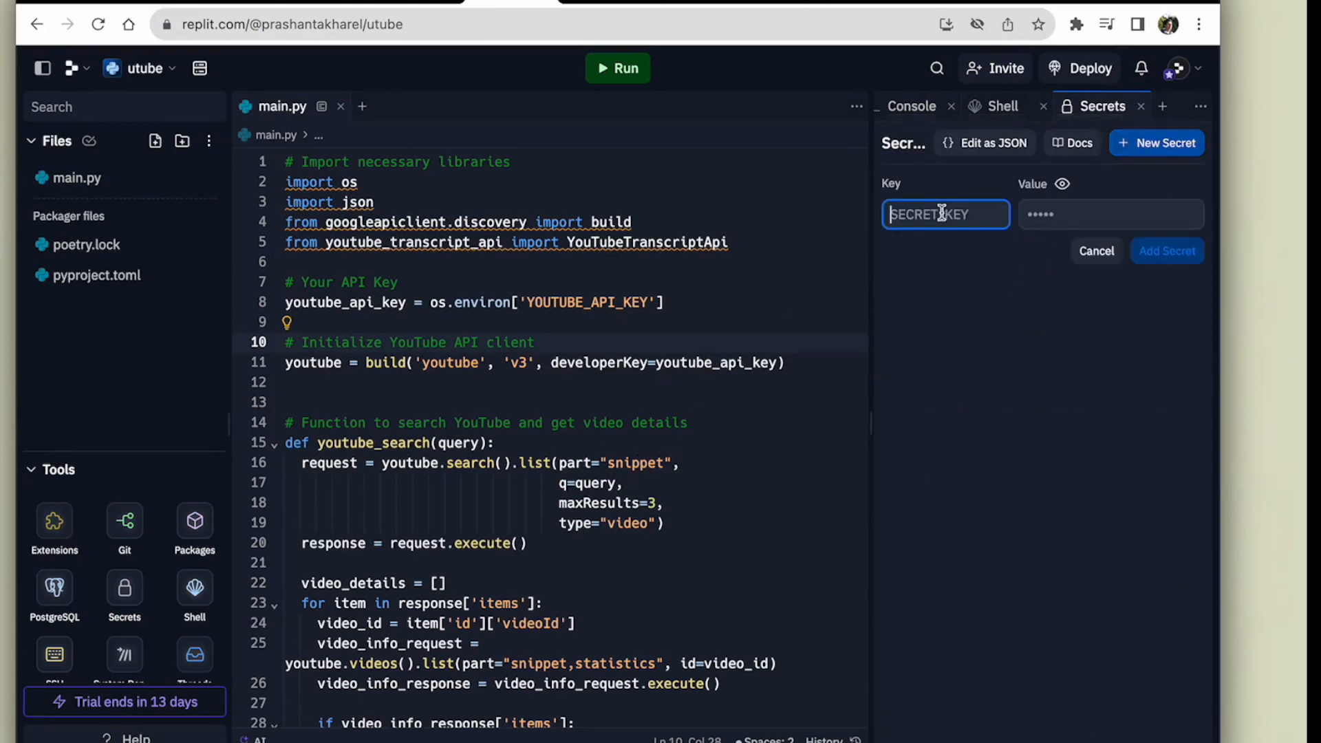
text(YOUTUB)
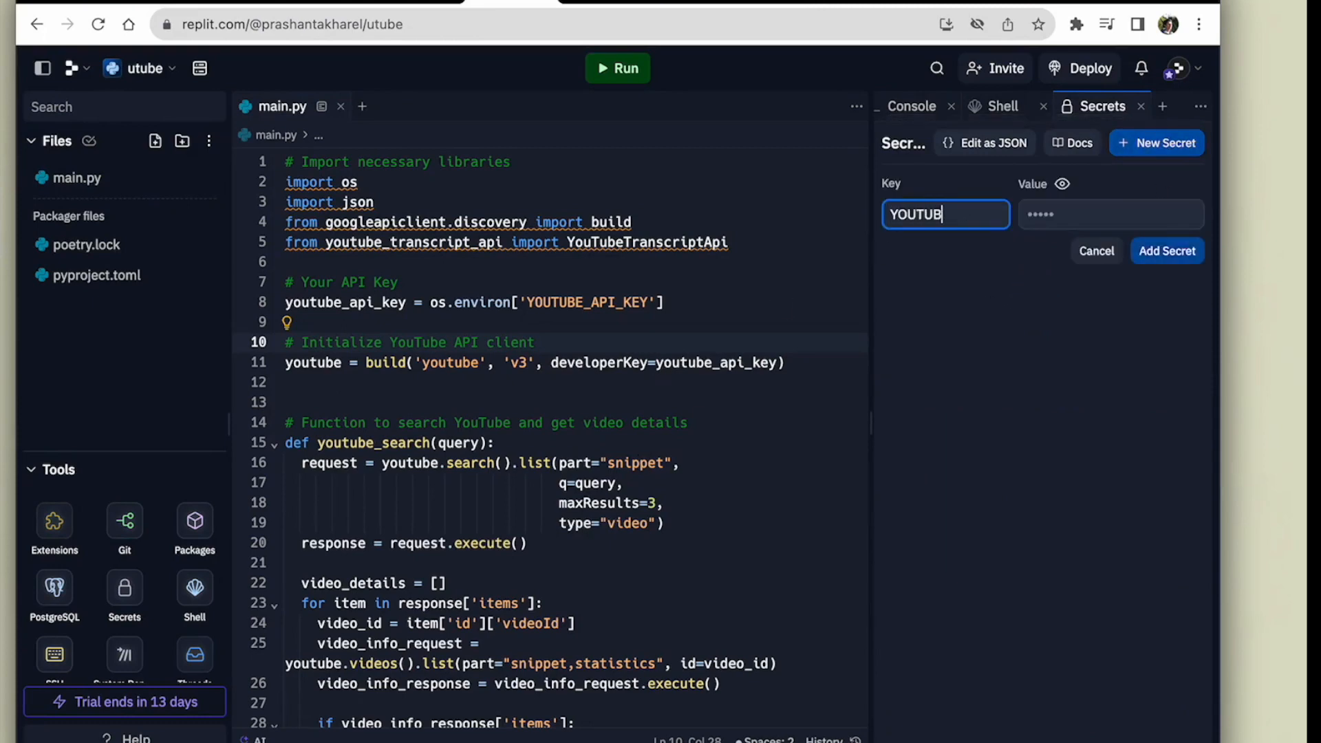
text(E_API_KEY)
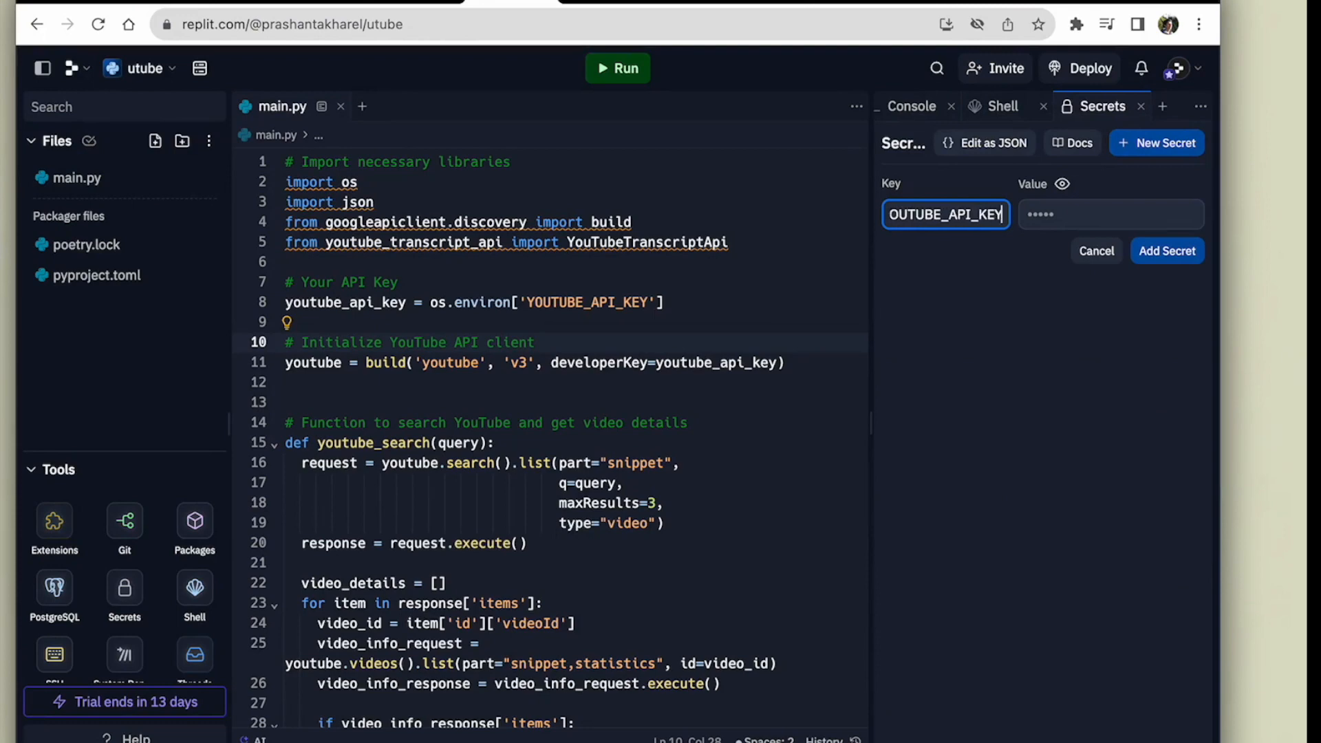
click(1057, 215)
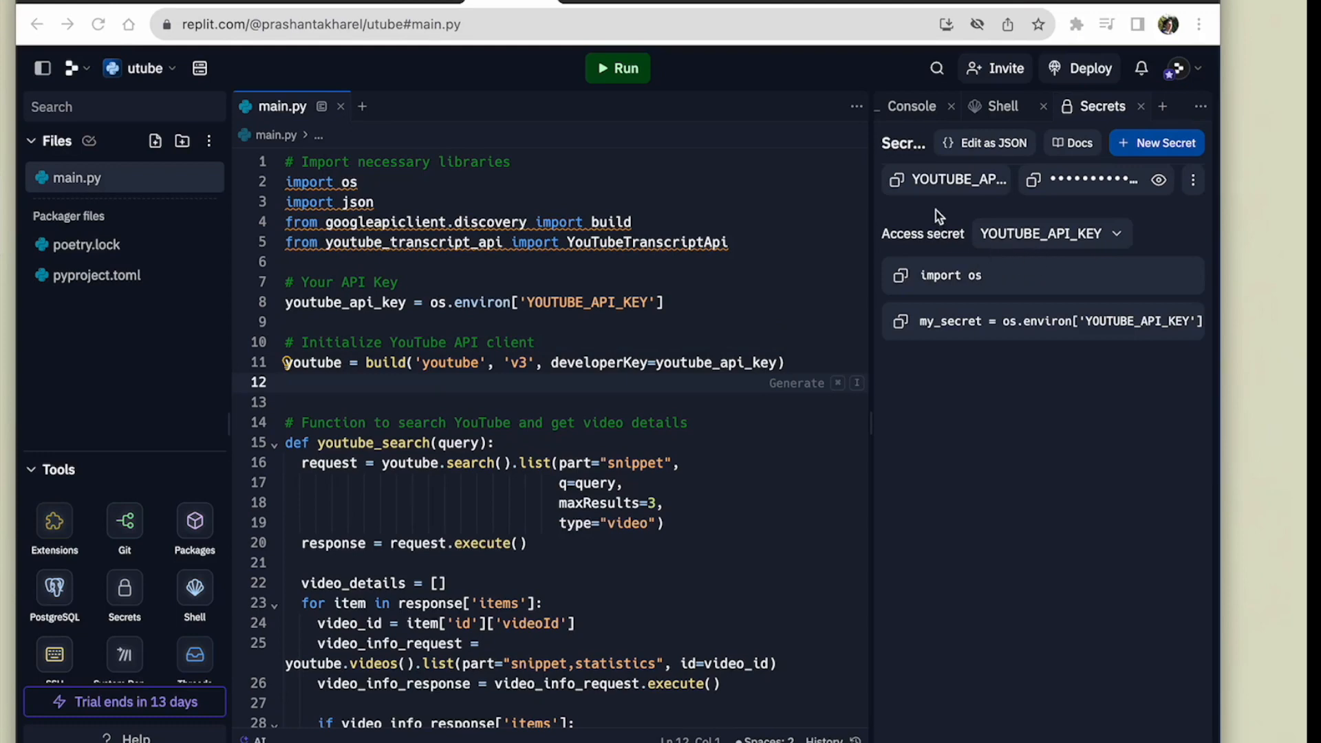
click(623, 75)
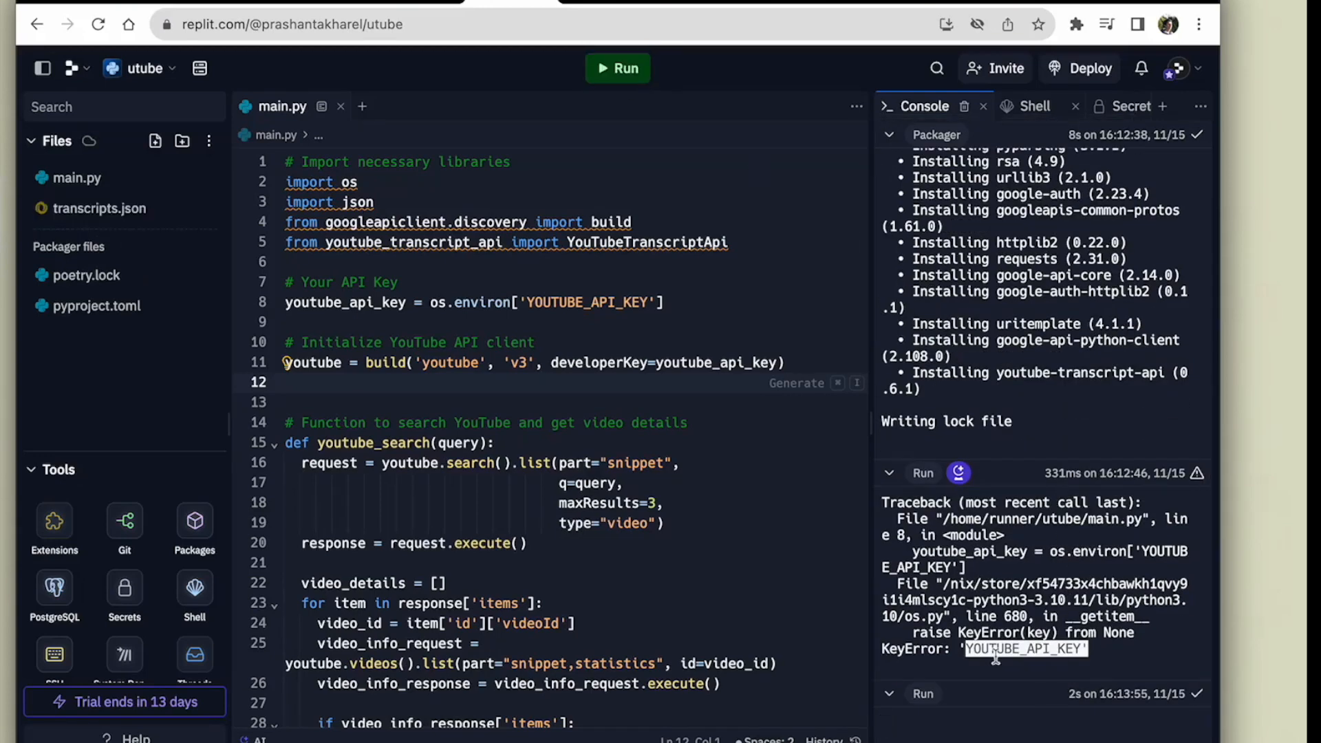
Delete the word "upload" from the comment above the transcripts.json output in the main function
scroll(397, 465, down, 15)
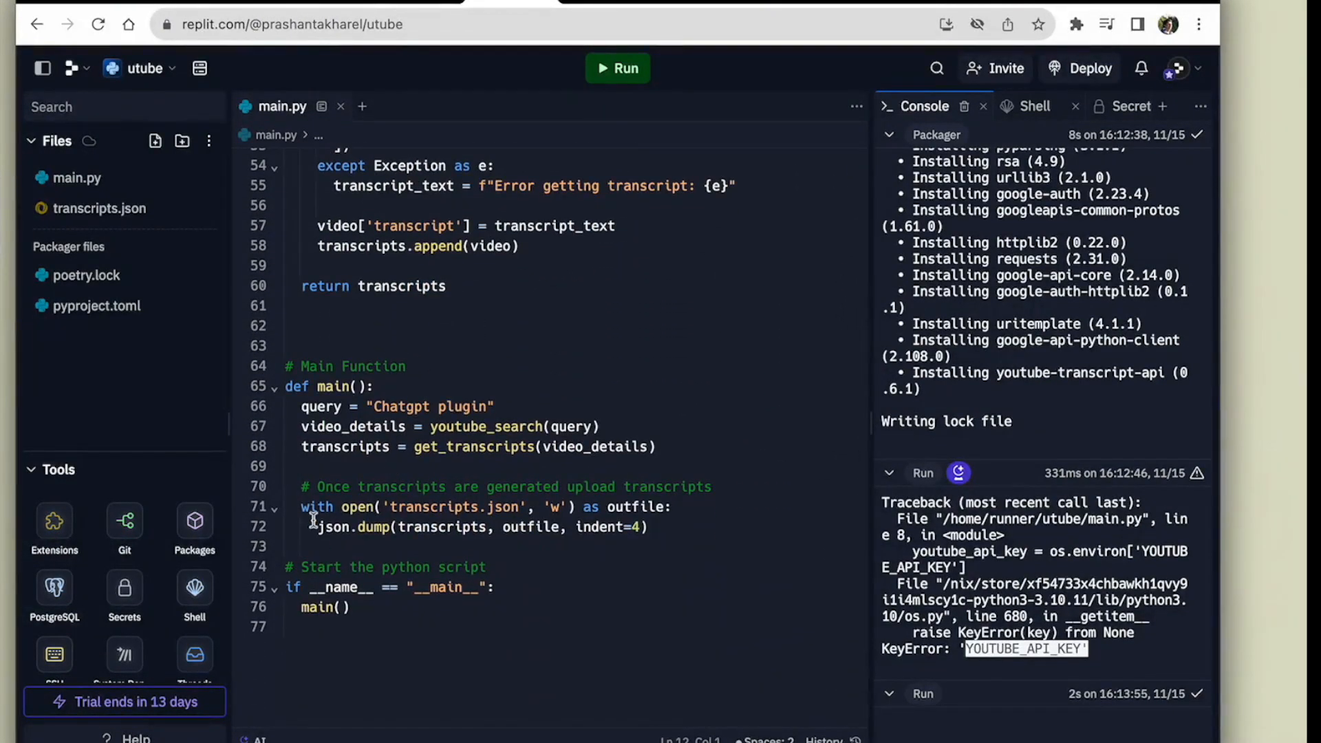
drag(303, 486, 710, 487)
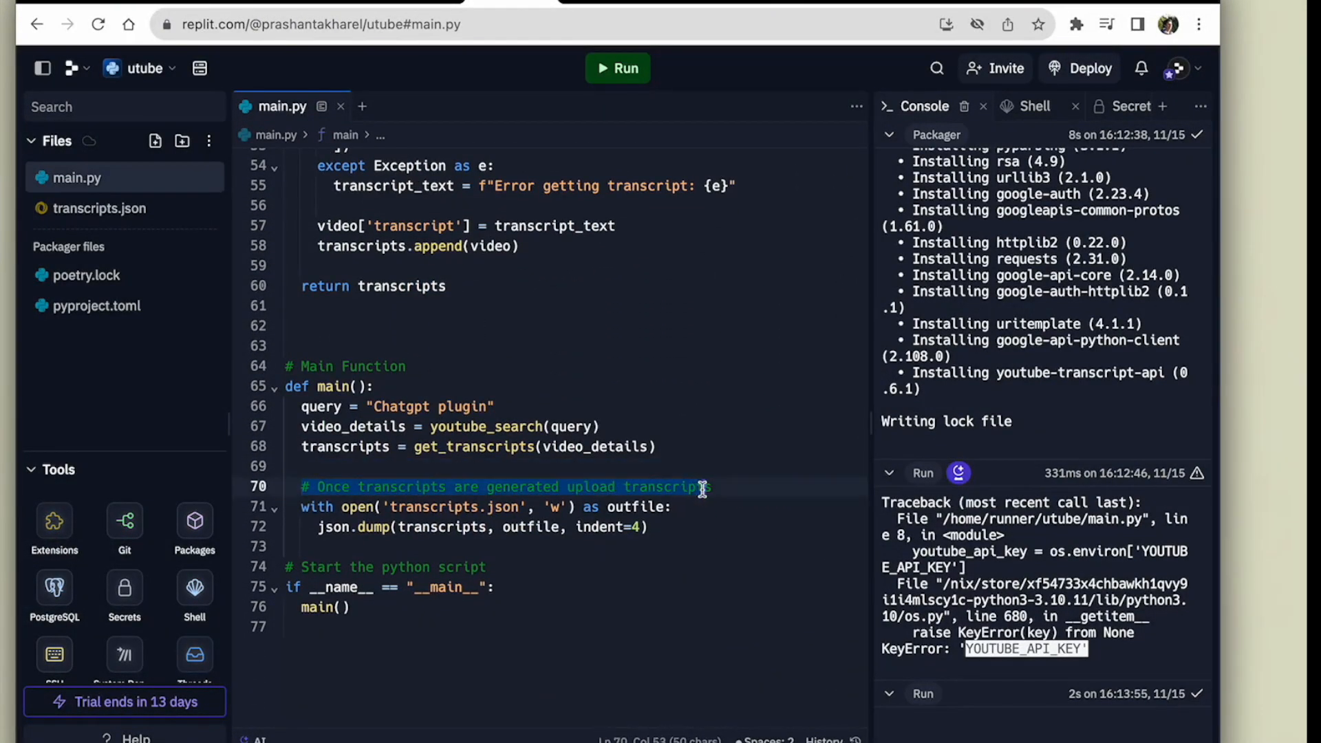
click(599, 487)
double_click(599, 487)
key(BackSpace)
key(BackSpace)
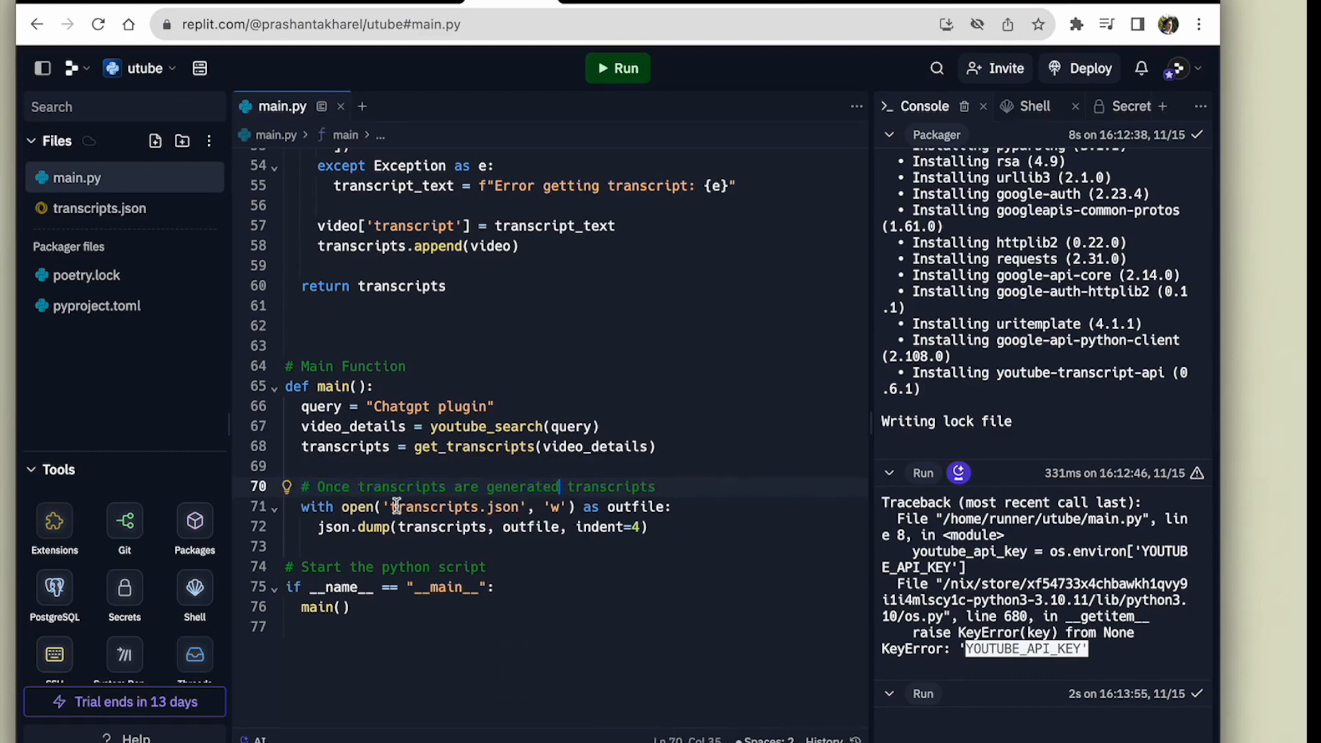
Open transcripts.json and examine the saved video_id, title, views, channel and timestamped transcript fields
click(435, 547)
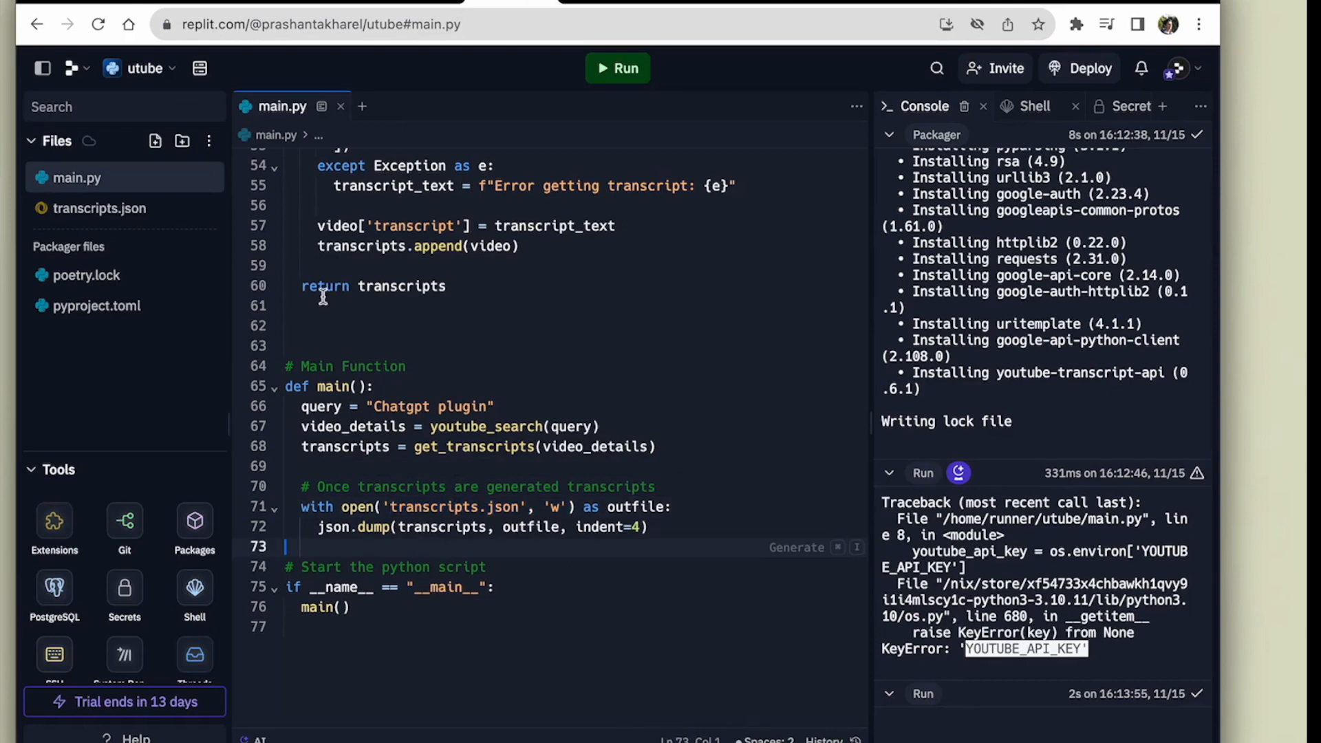
click(105, 208)
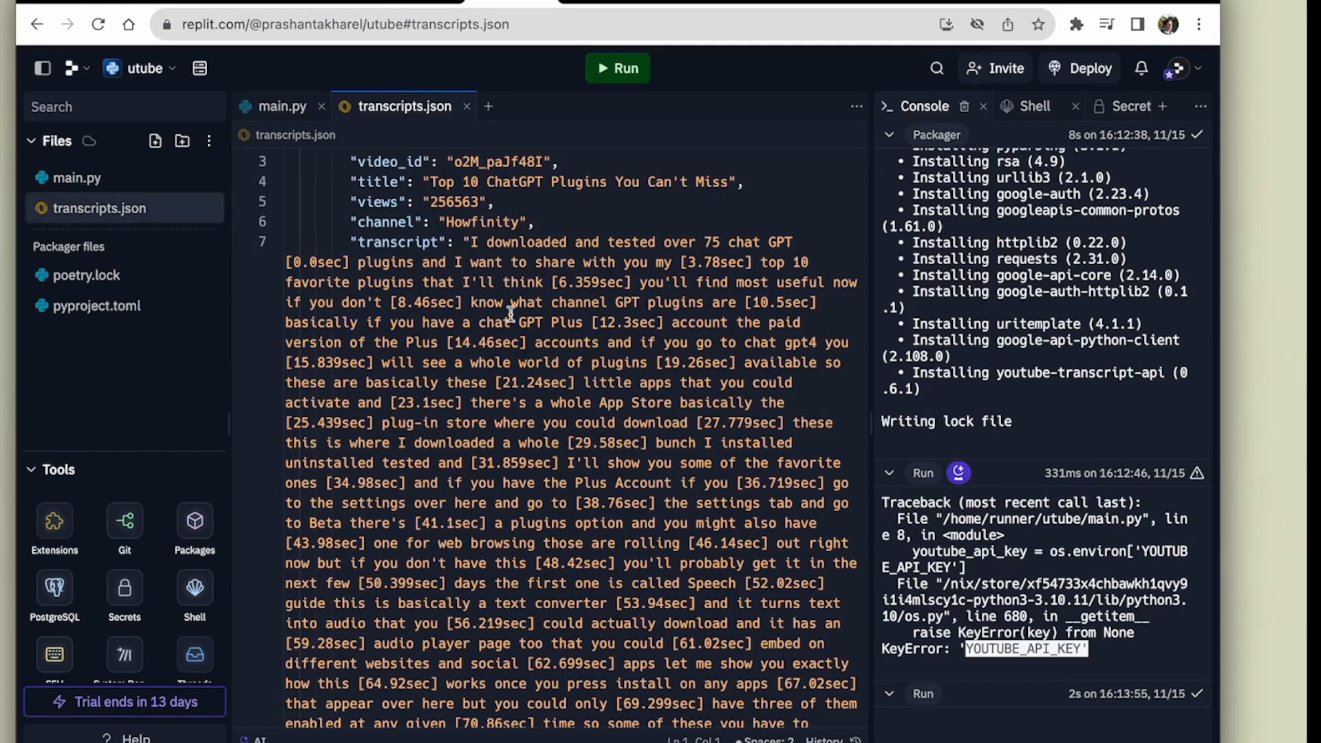
scroll(510, 302, up, 1)
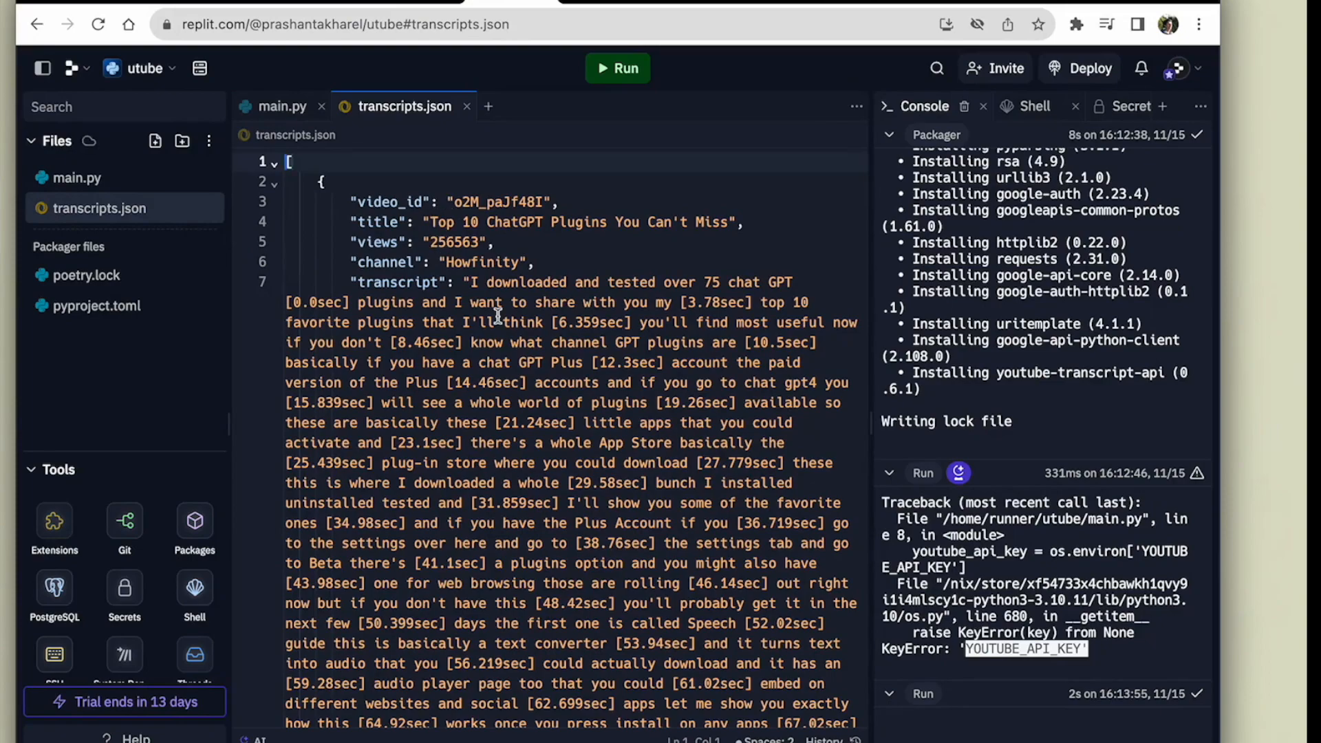
scroll(498, 315, down, 1)
drag(469, 266, 500, 286)
click(525, 477)
scroll(525, 479, down, 20)
scroll(525, 480, up, 20)
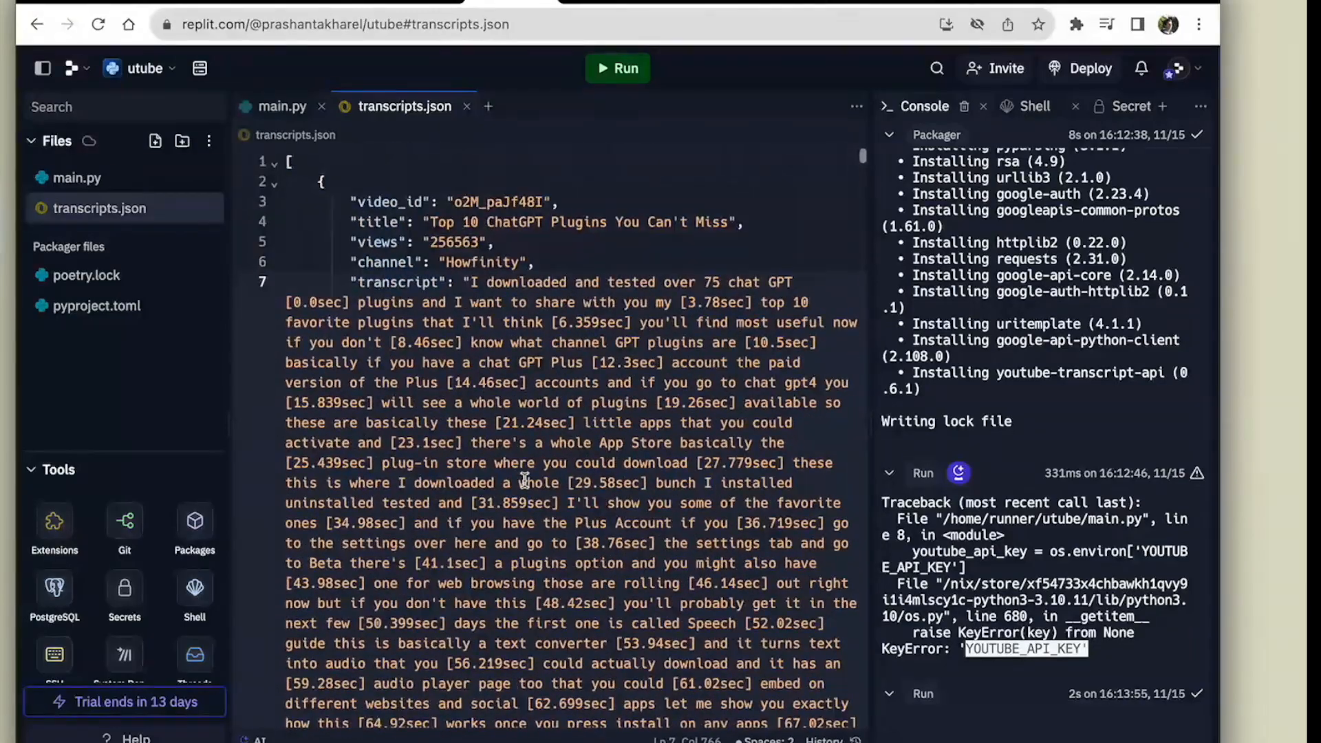
Return to main.py and delete one blank line above the Main Function comment
click(73, 182)
click(442, 366)
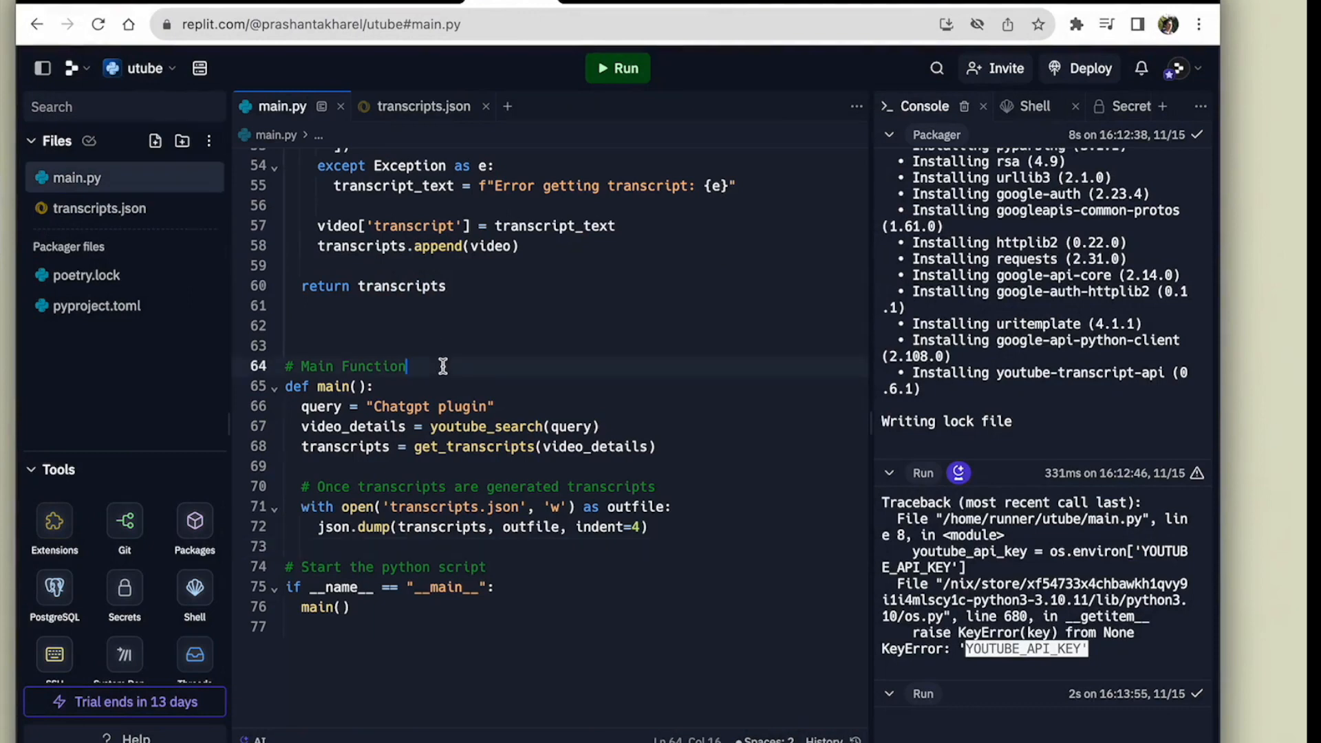
click(371, 326)
key(BackSpace)
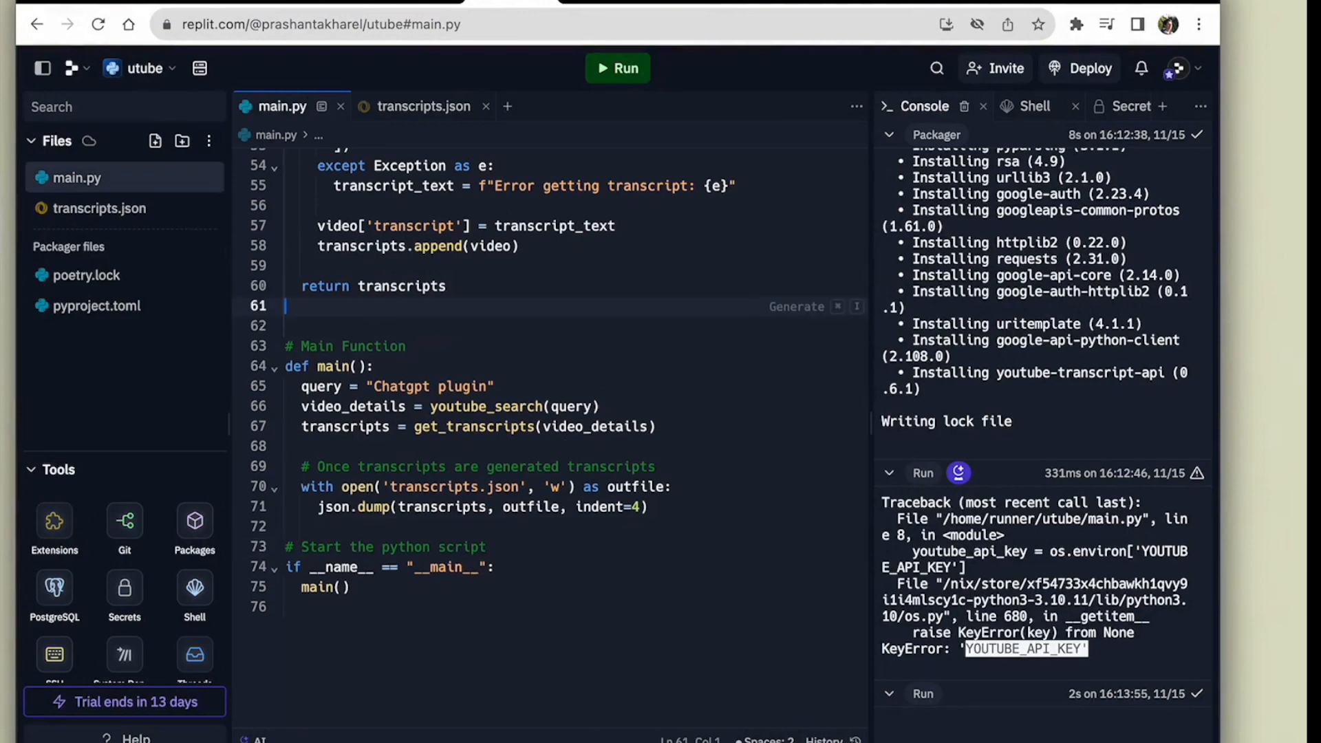
Review main.py's get_transcripts function, main function, entry point and the imports at the start of the script
scroll(550, 413, up, 6)
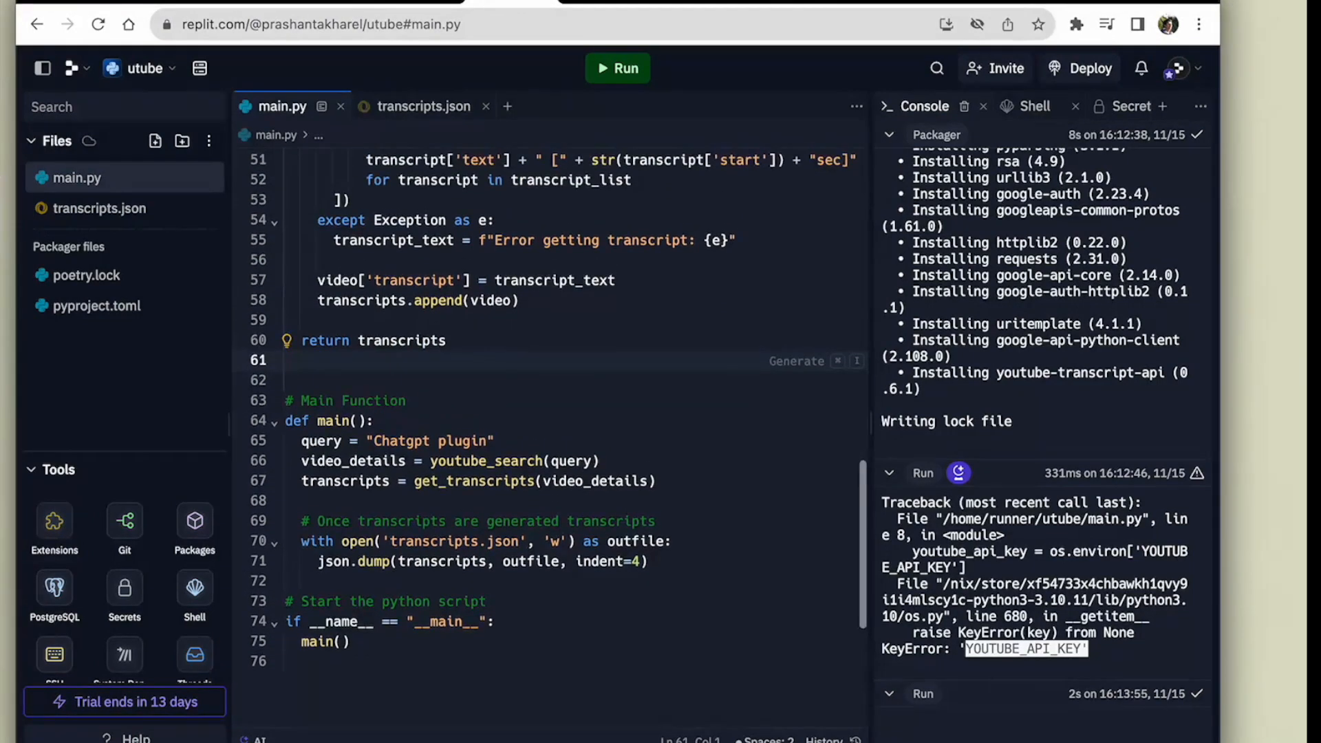
scroll(539, 456, up, 3)
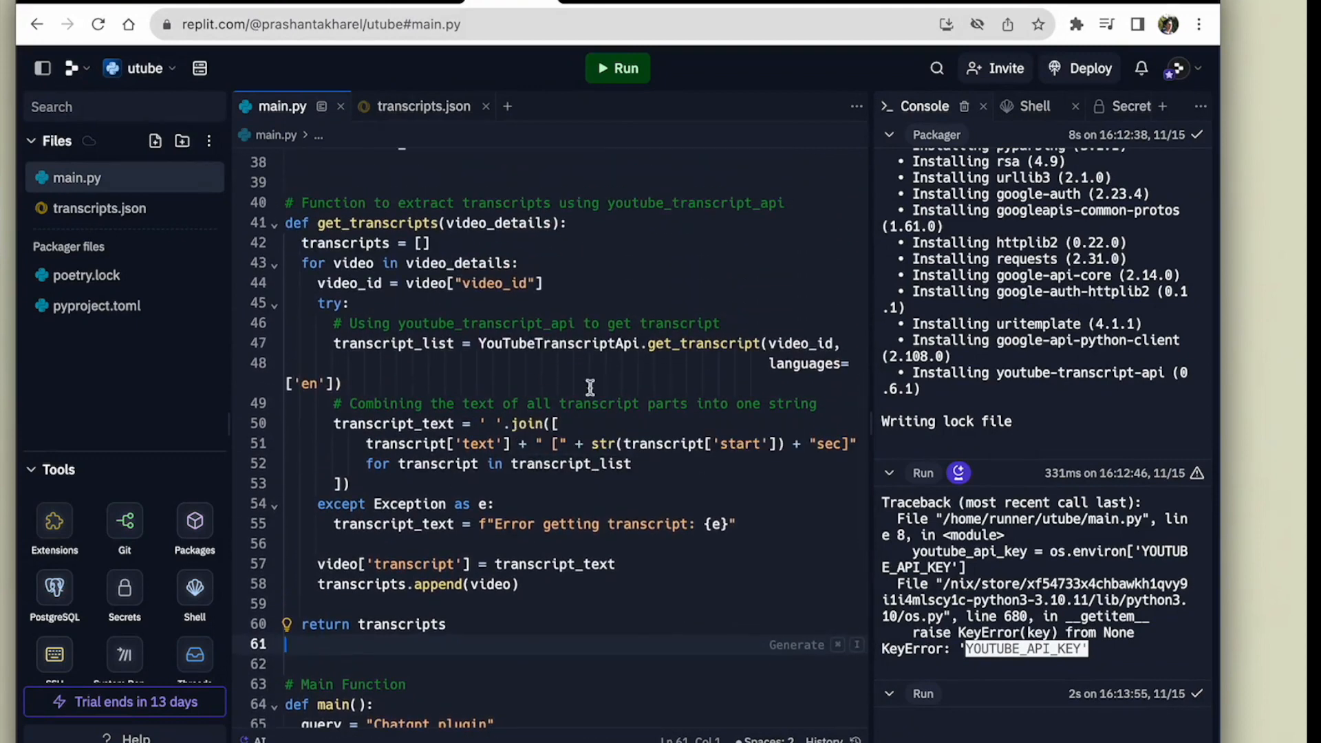
scroll(567, 643, down, 5)
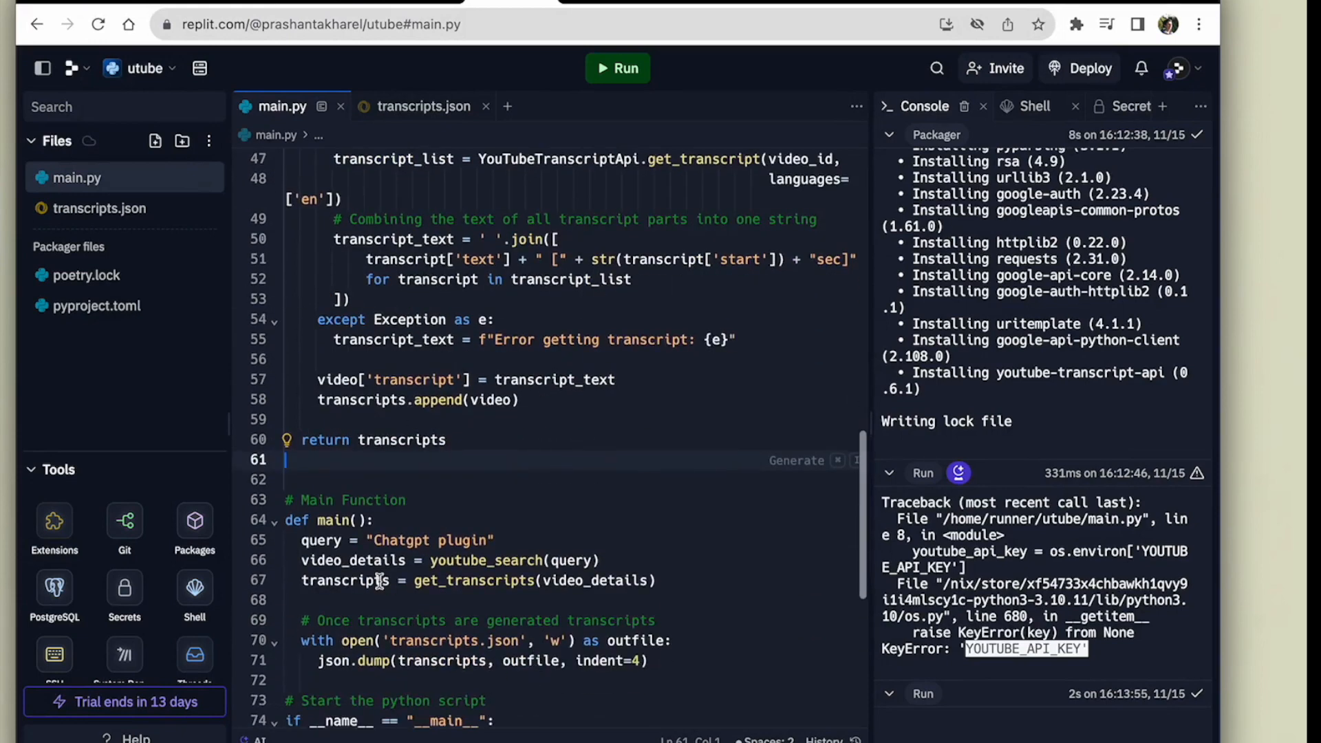
click(475, 581)
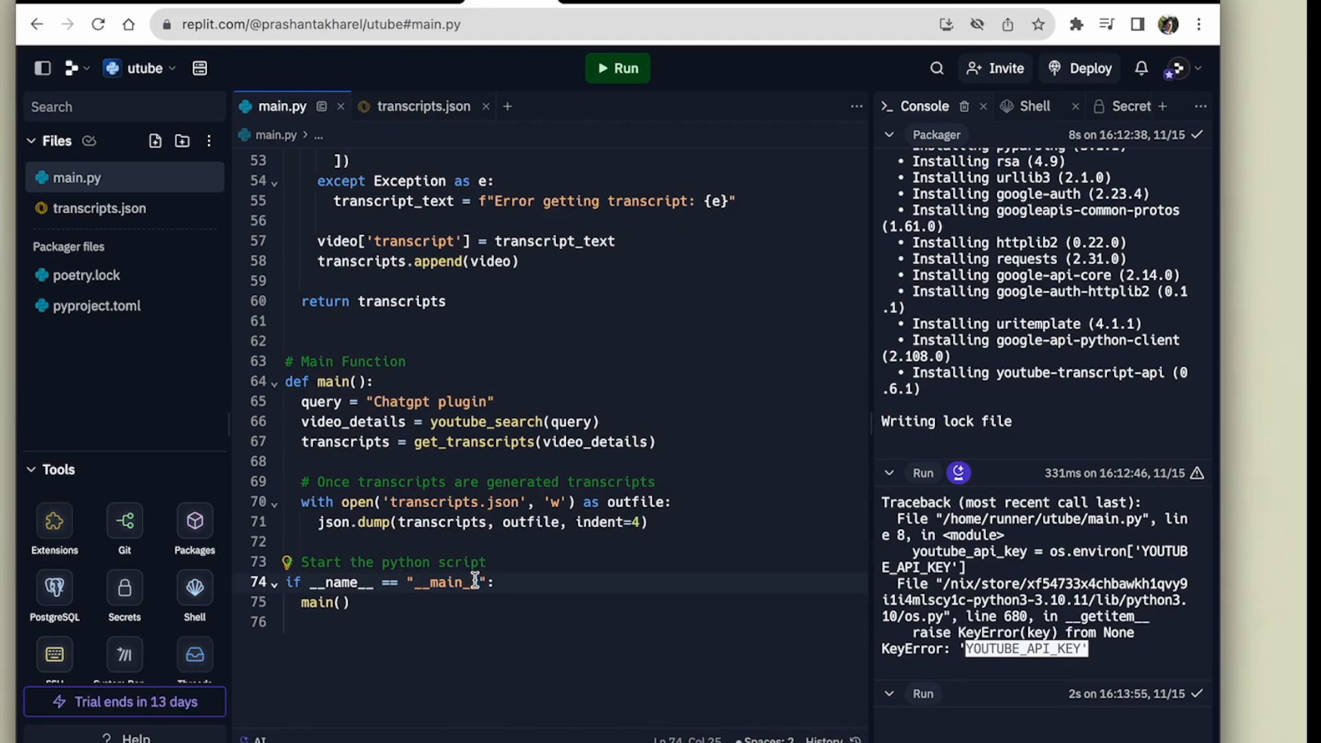
click(487, 388)
scroll(564, 247, up, 15)
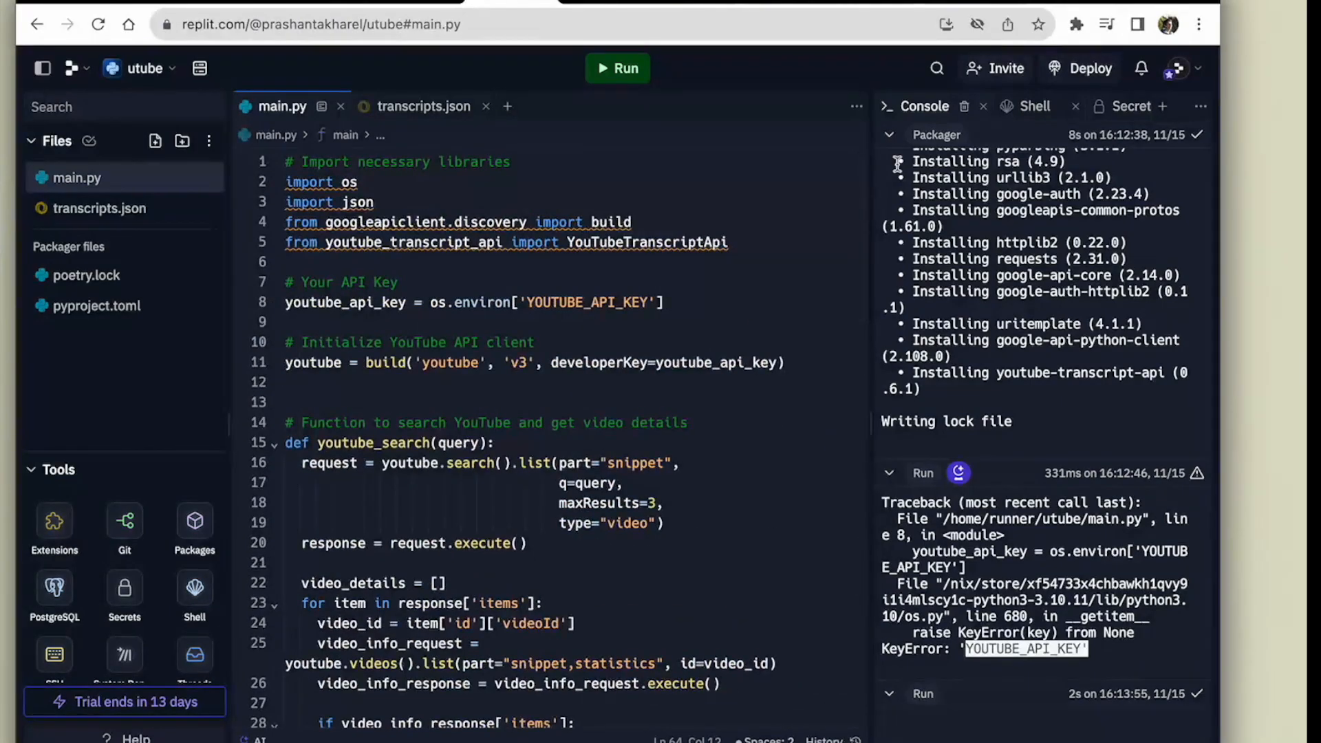
Switch to ChatGPT and examine the prompt for a YouTube transcript program and the Python skeleton given in the reply
click(1040, 3)
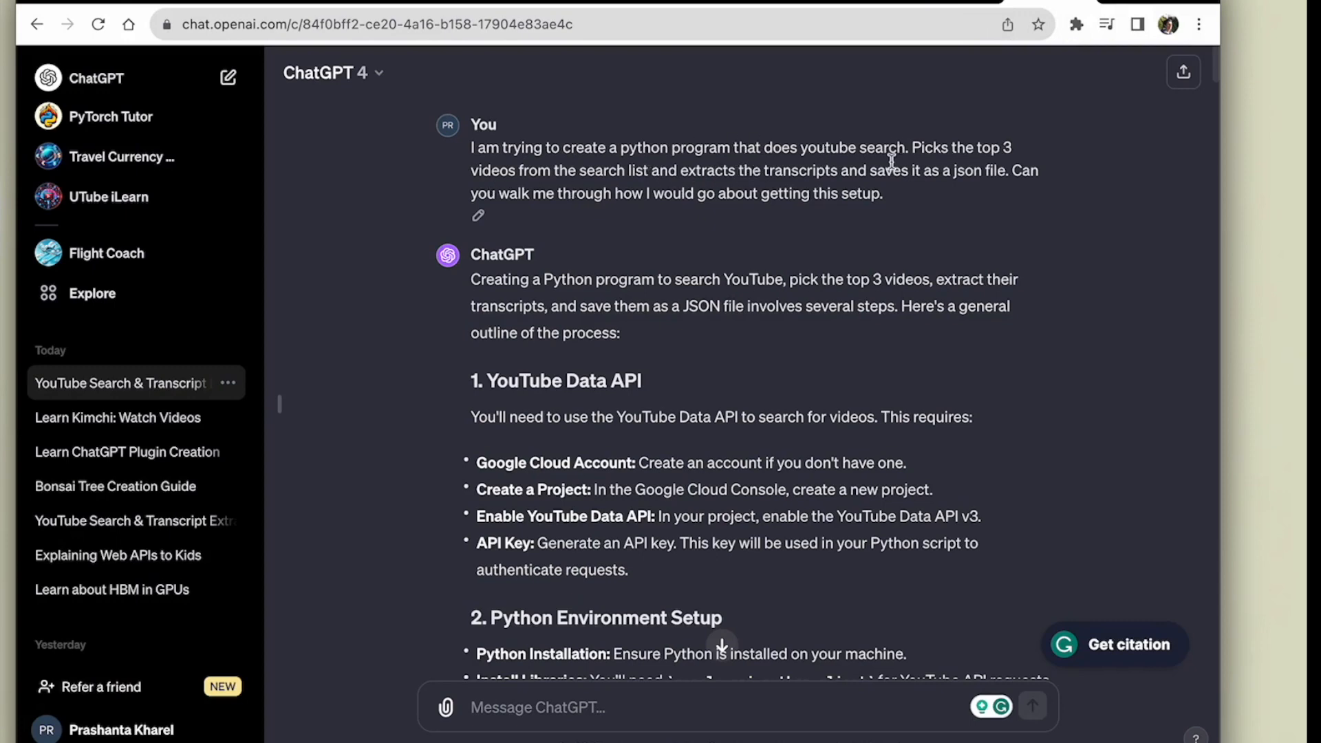
scroll(596, 200, down, 10)
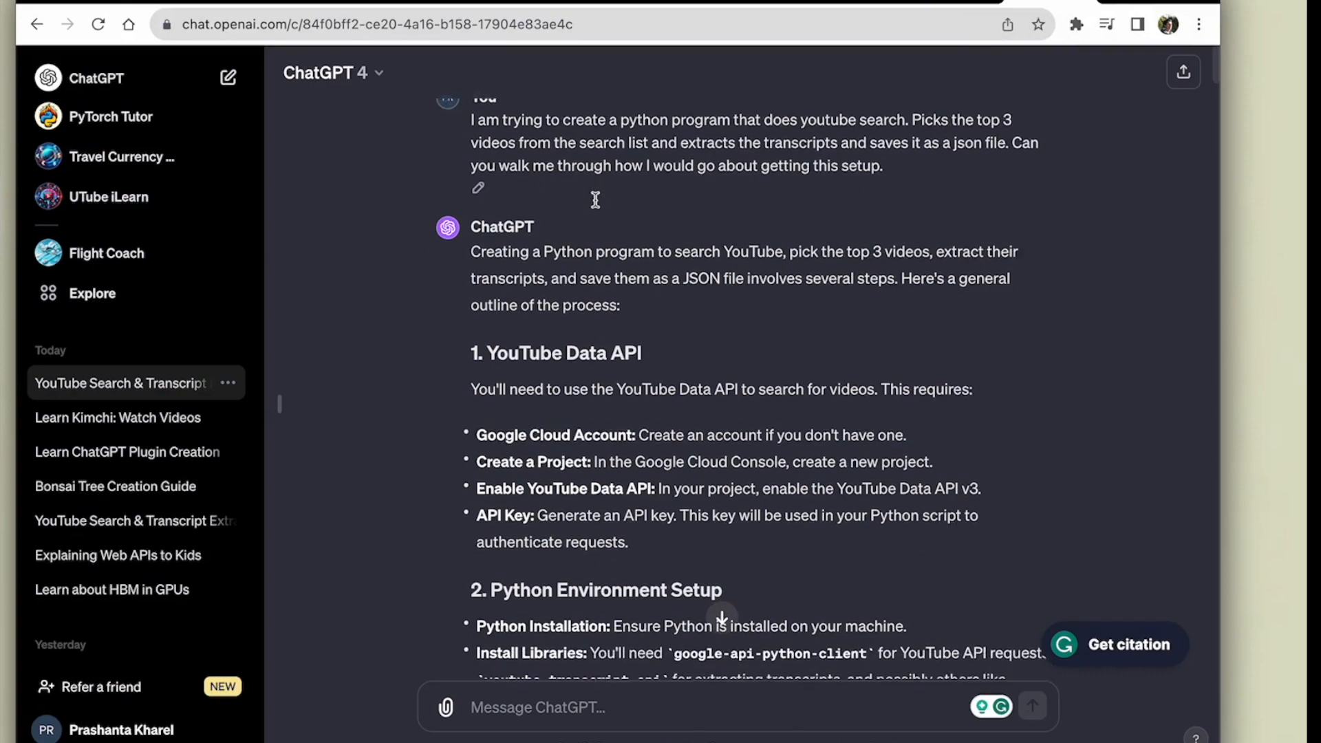
scroll(595, 415, down, 10)
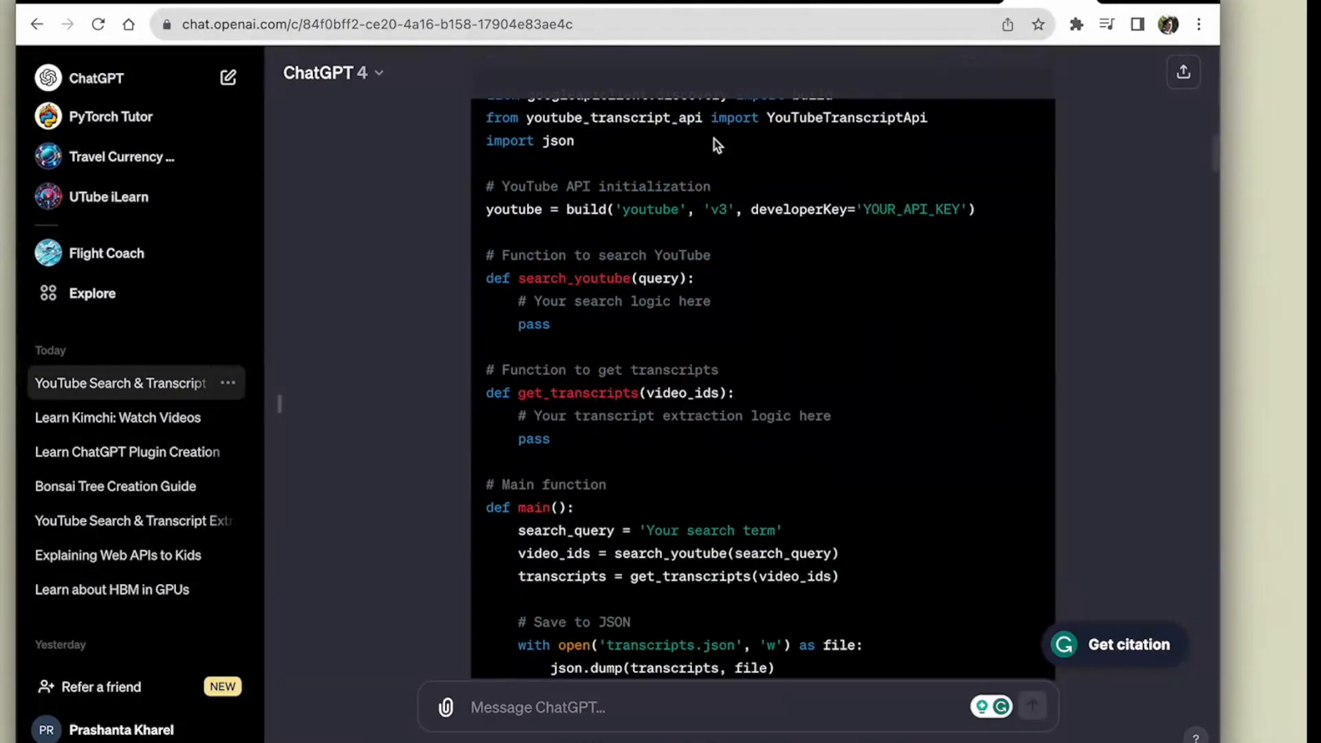
scroll(687, 359, up, 5)
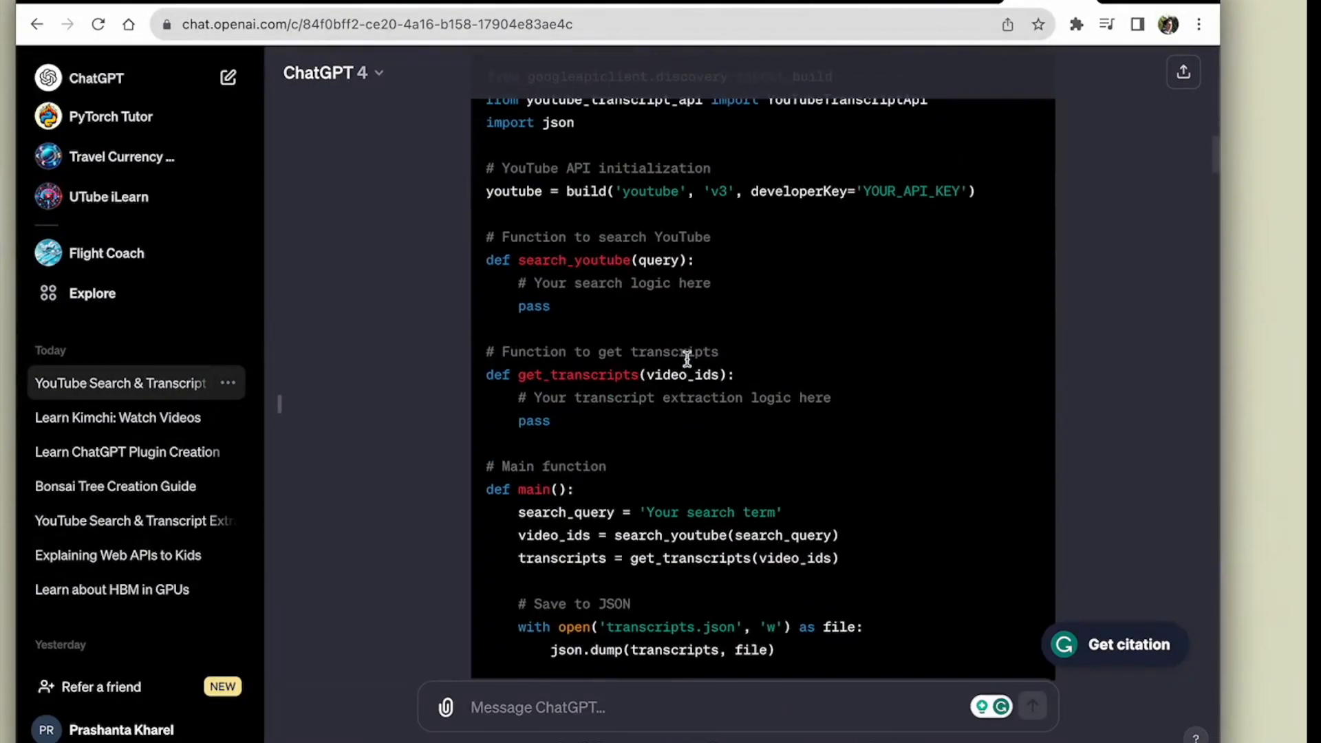
scroll(687, 357, up, 2)
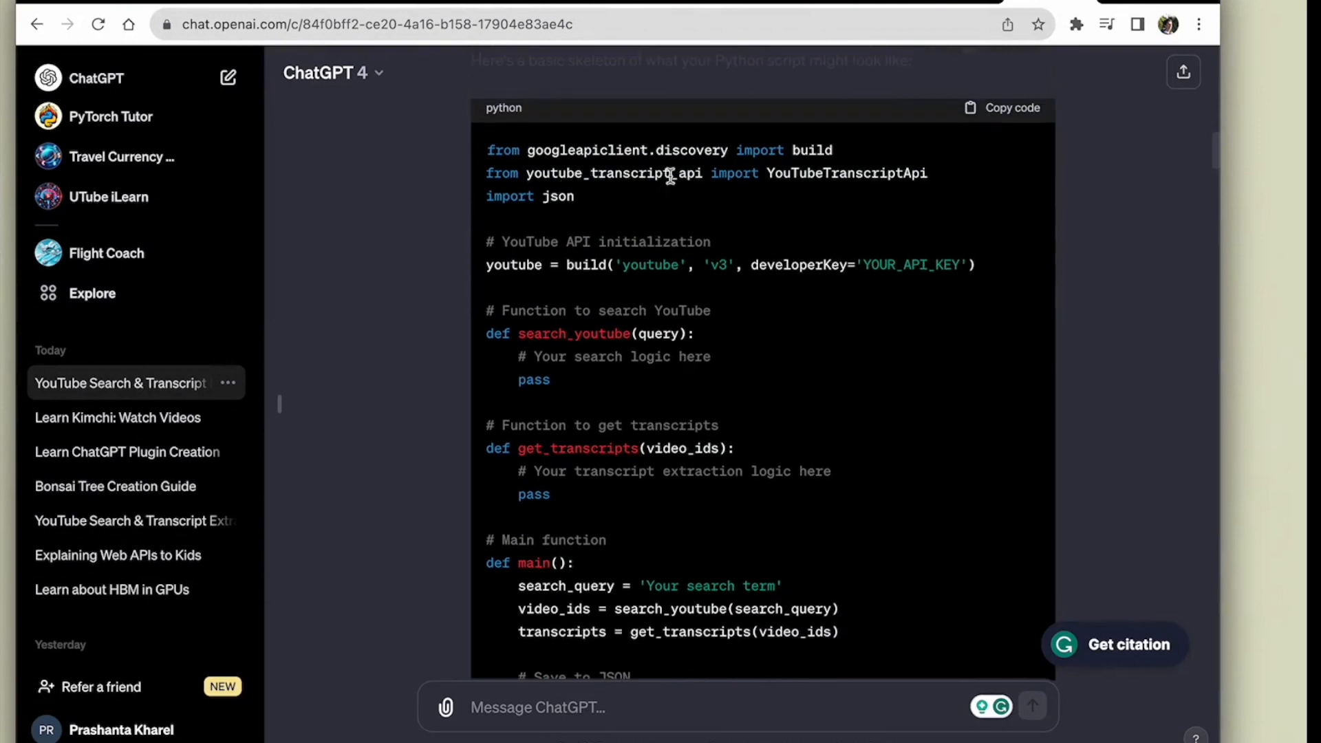
scroll(767, 473, down, 2)
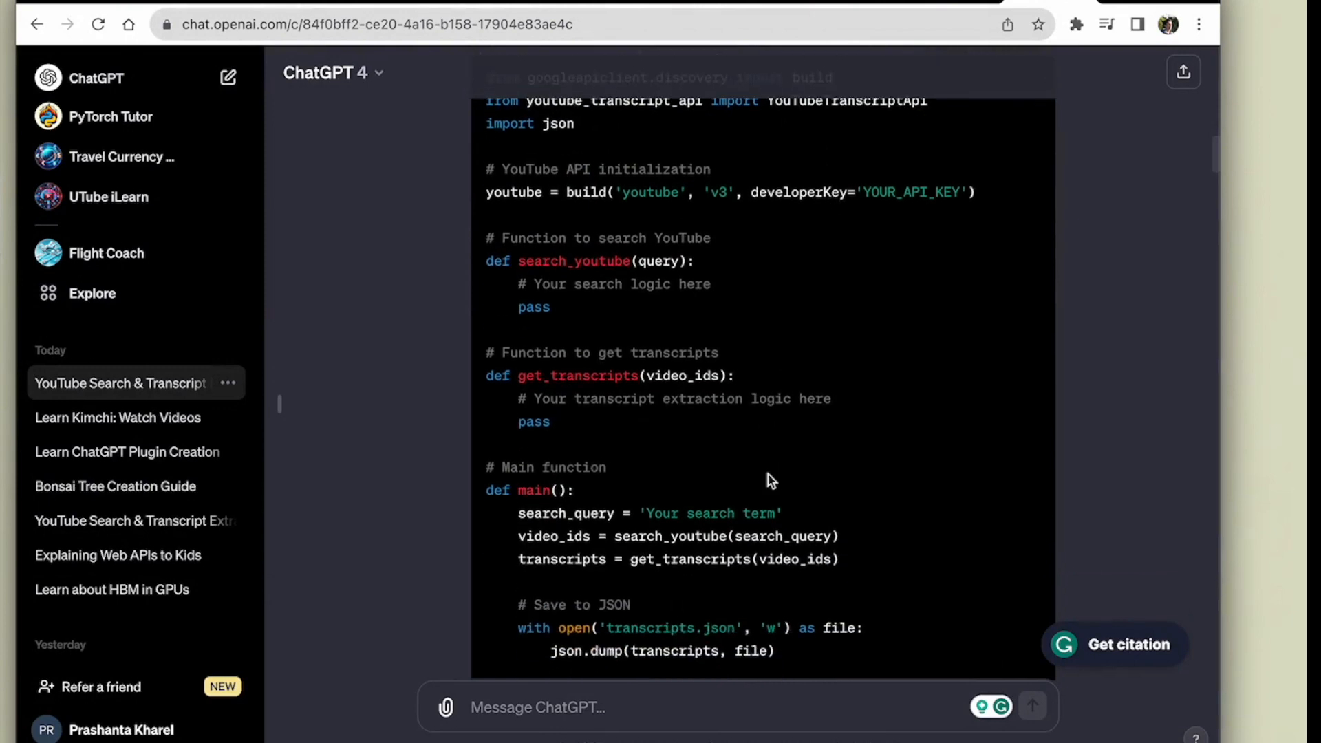
scroll(605, 423, down, 4)
scroll(605, 421, up, 4)
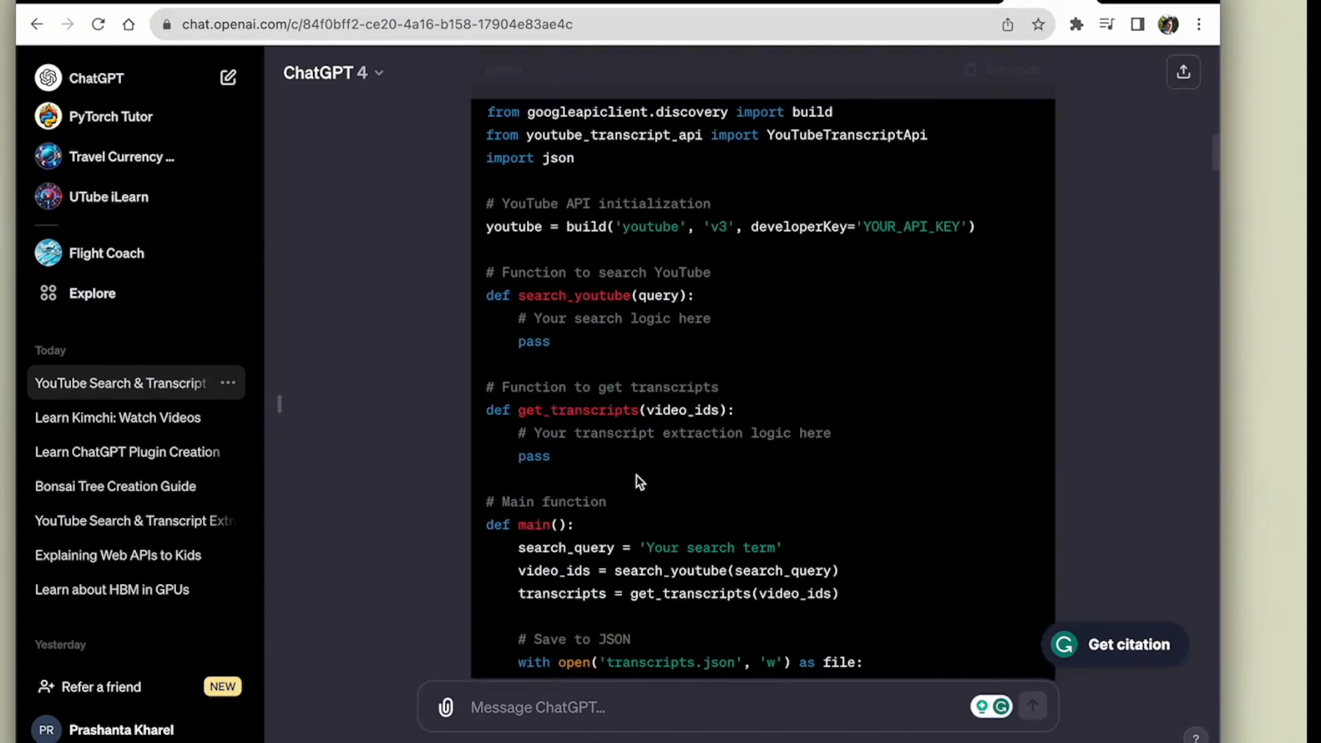
scroll(637, 478, down, 5)
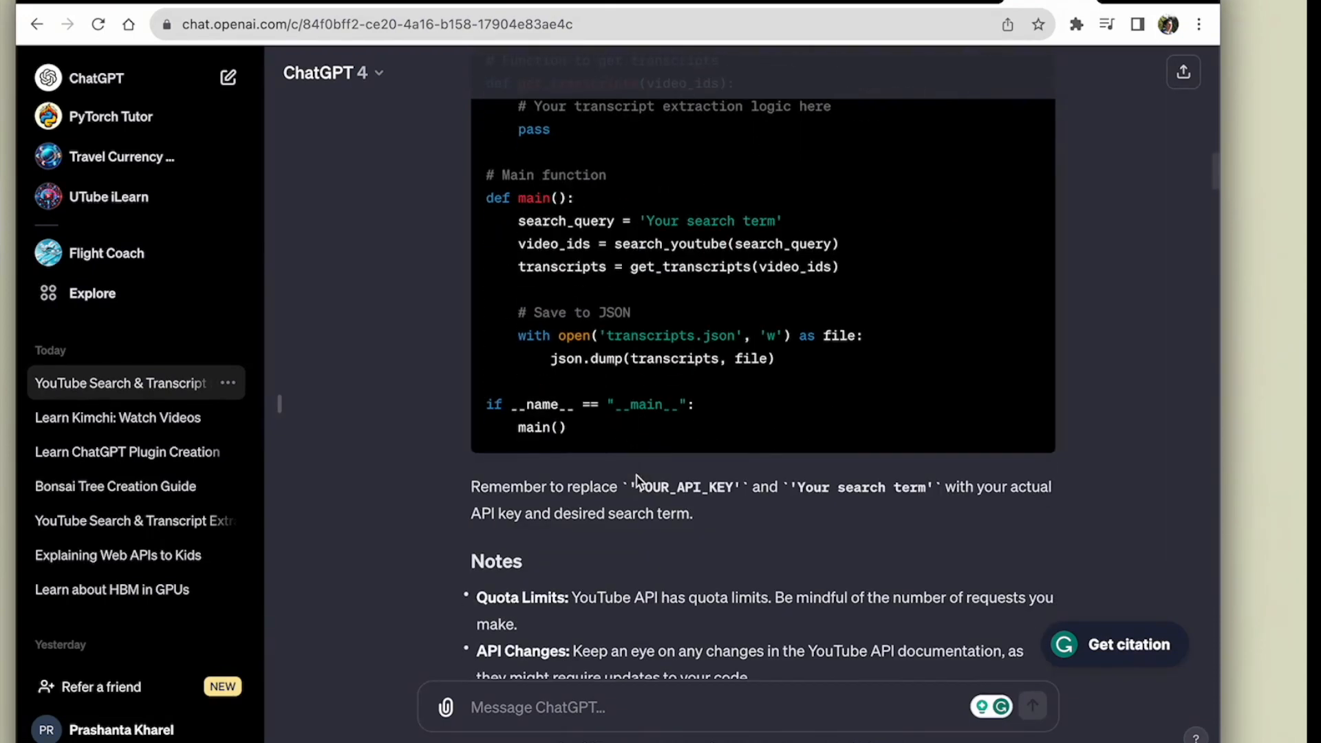
scroll(637, 477, up, 3)
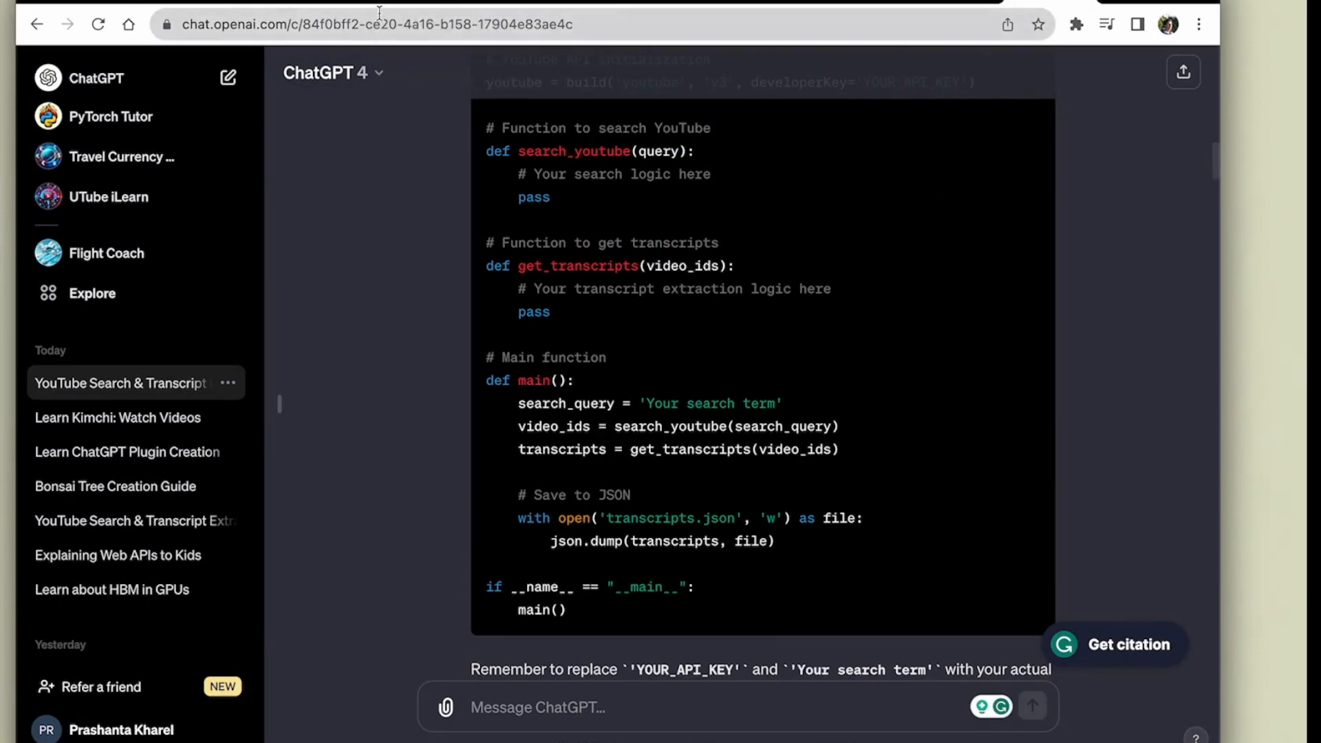
Switch back to Replit and review main.py from youtube_search down to the entry point against the skeleton
click(503, 7)
click(474, 473)
scroll(473, 474, down, 10)
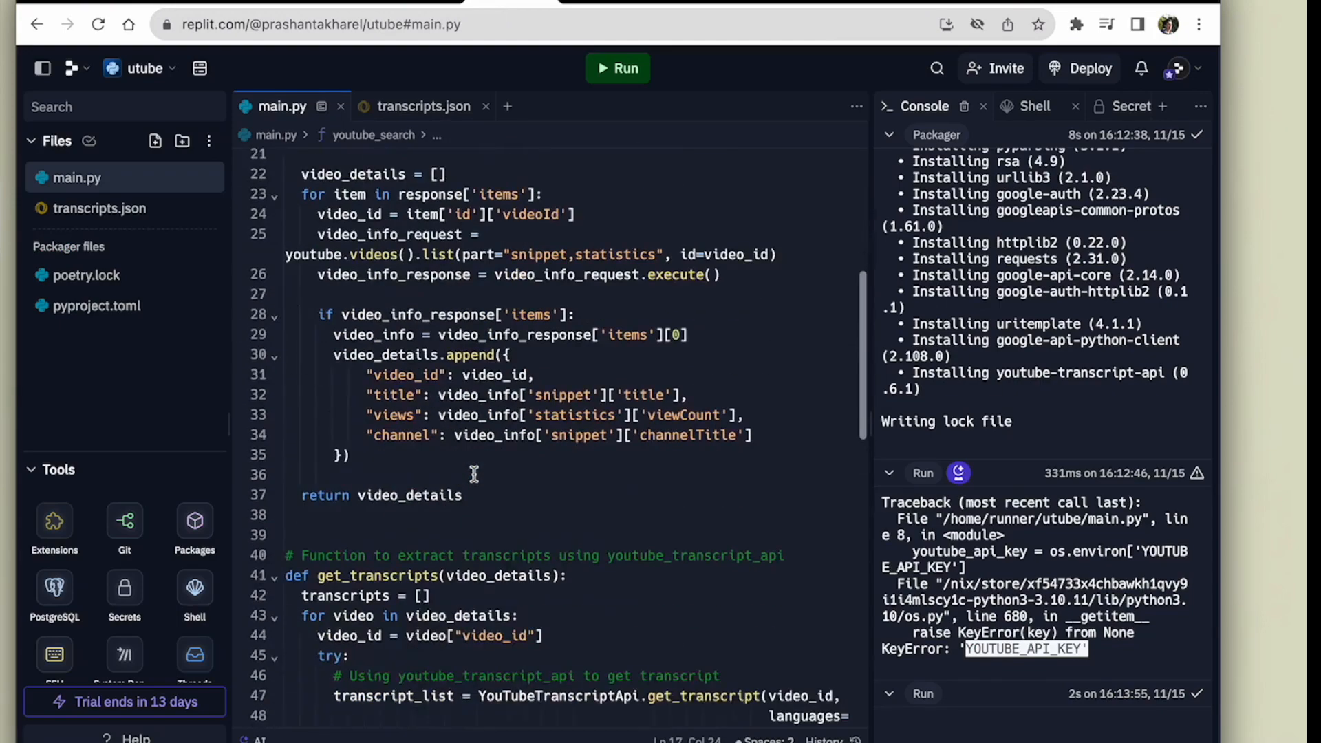
scroll(473, 474, down, 10)
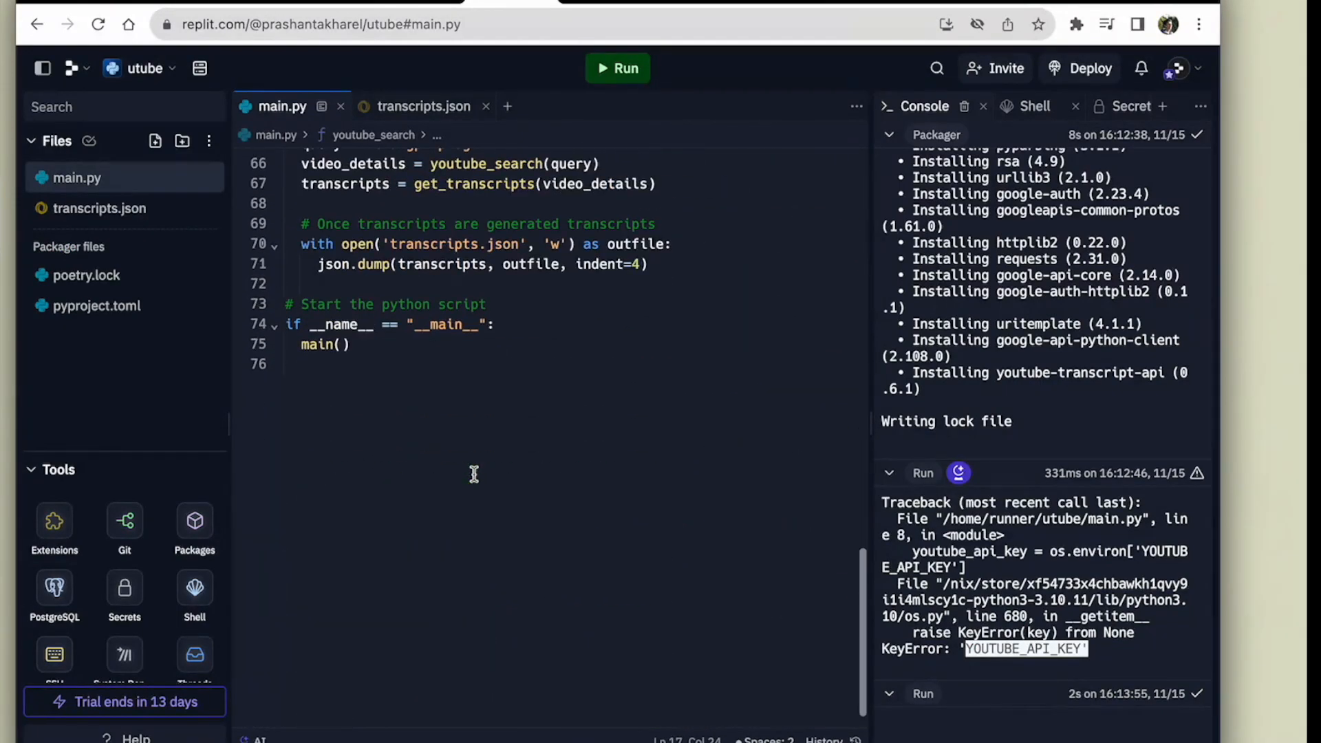
scroll(473, 474, up, 3)
Switch to ChatGPT and read the request to turn the script into a Flask web API, including the reply's setup steps
click(1049, 6)
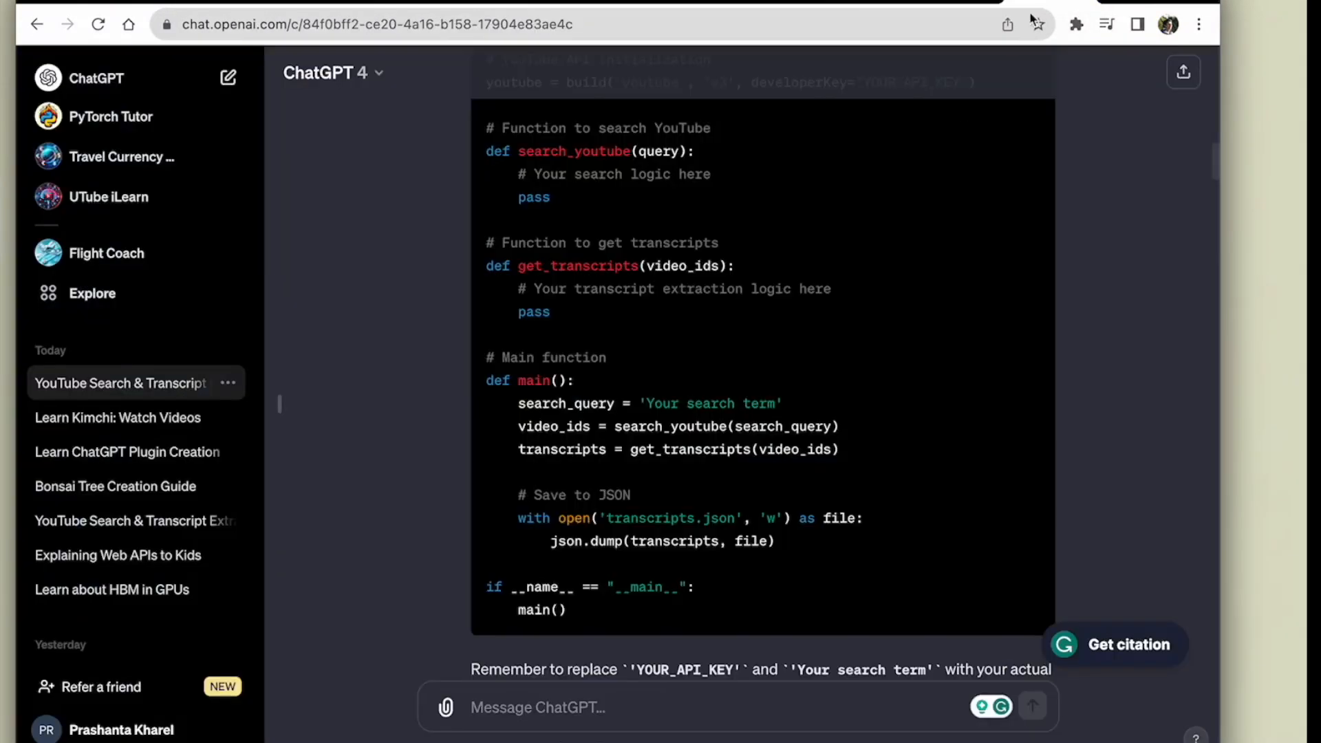
scroll(792, 470, down, 6)
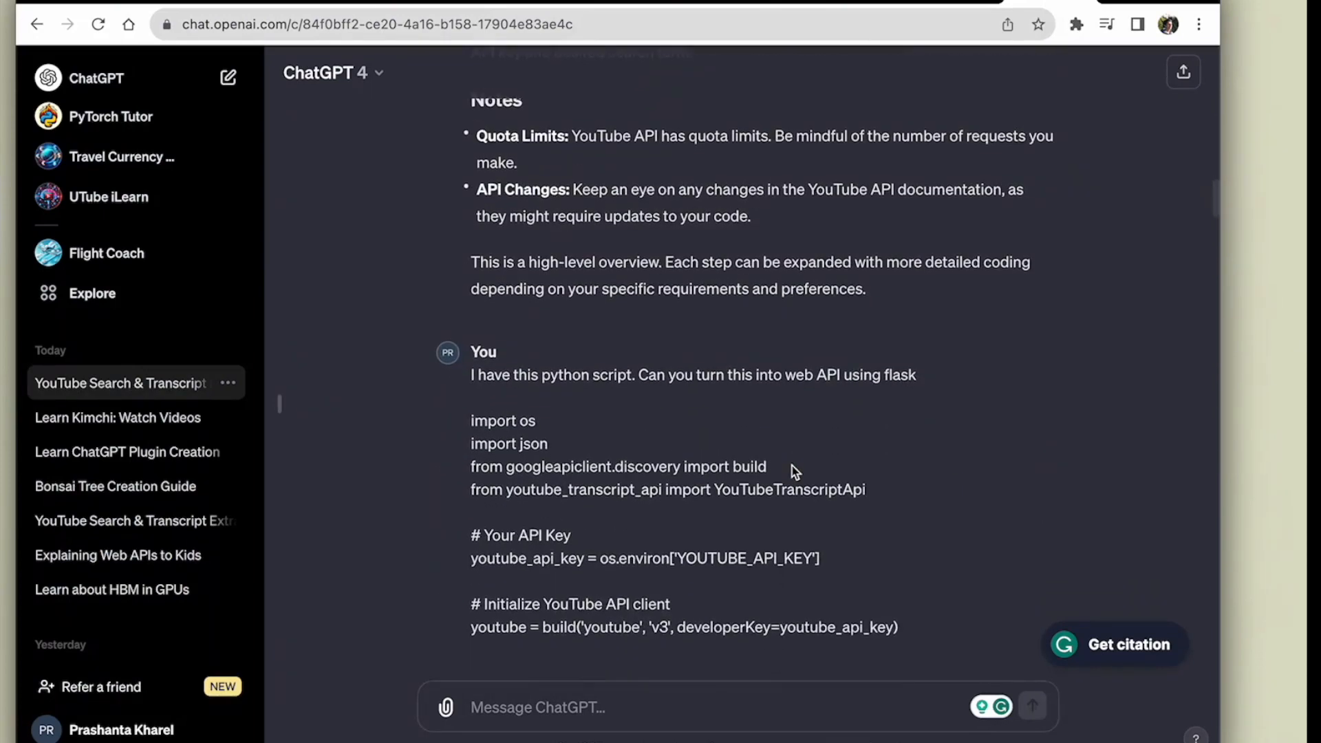
scroll(792, 470, down, 2)
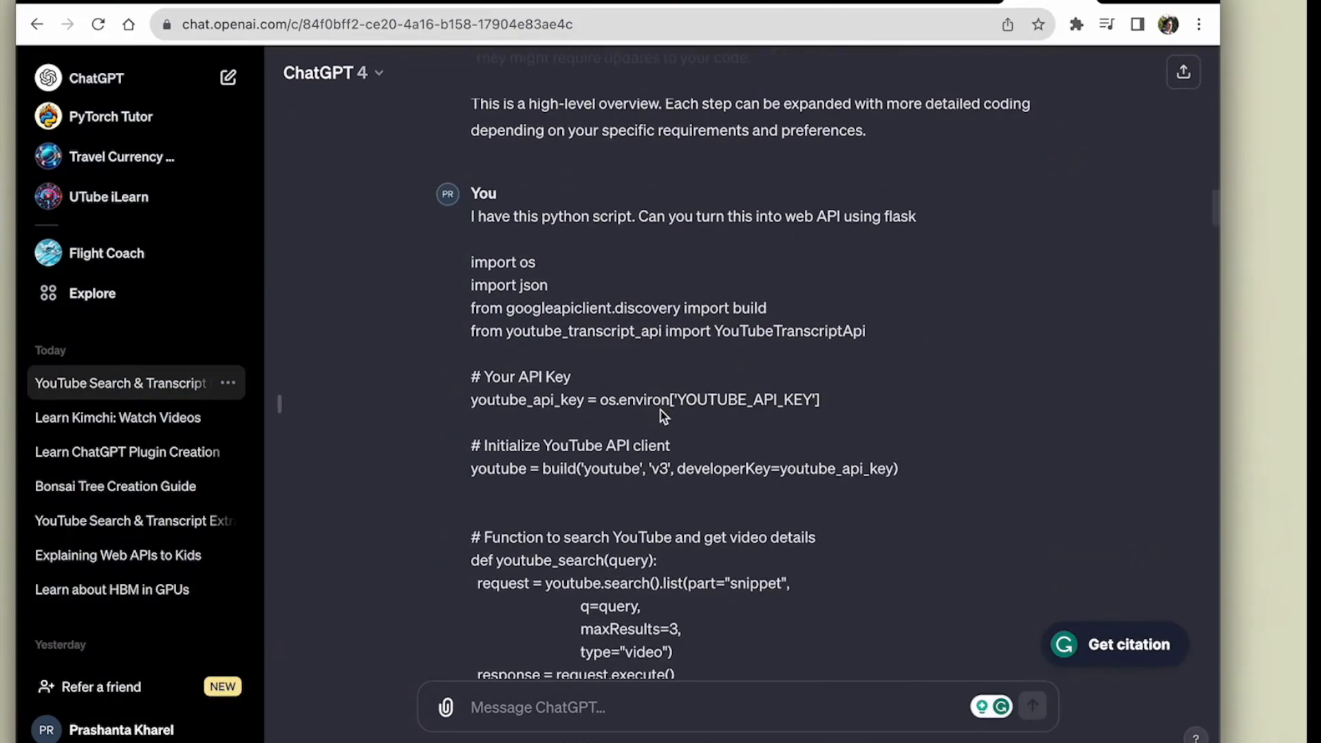
scroll(660, 410, down, 15)
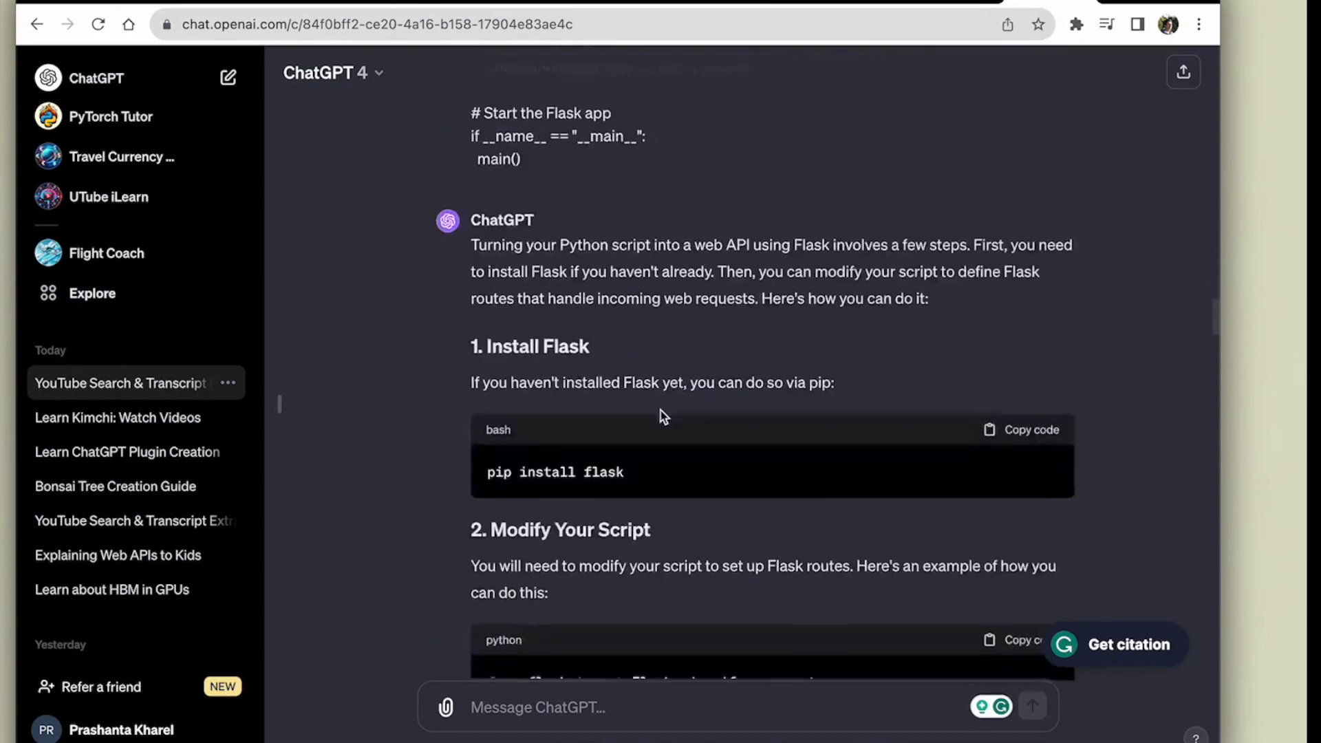
scroll(661, 410, down, 12)
scroll(660, 410, up, 18)
scroll(659, 410, up, 20)
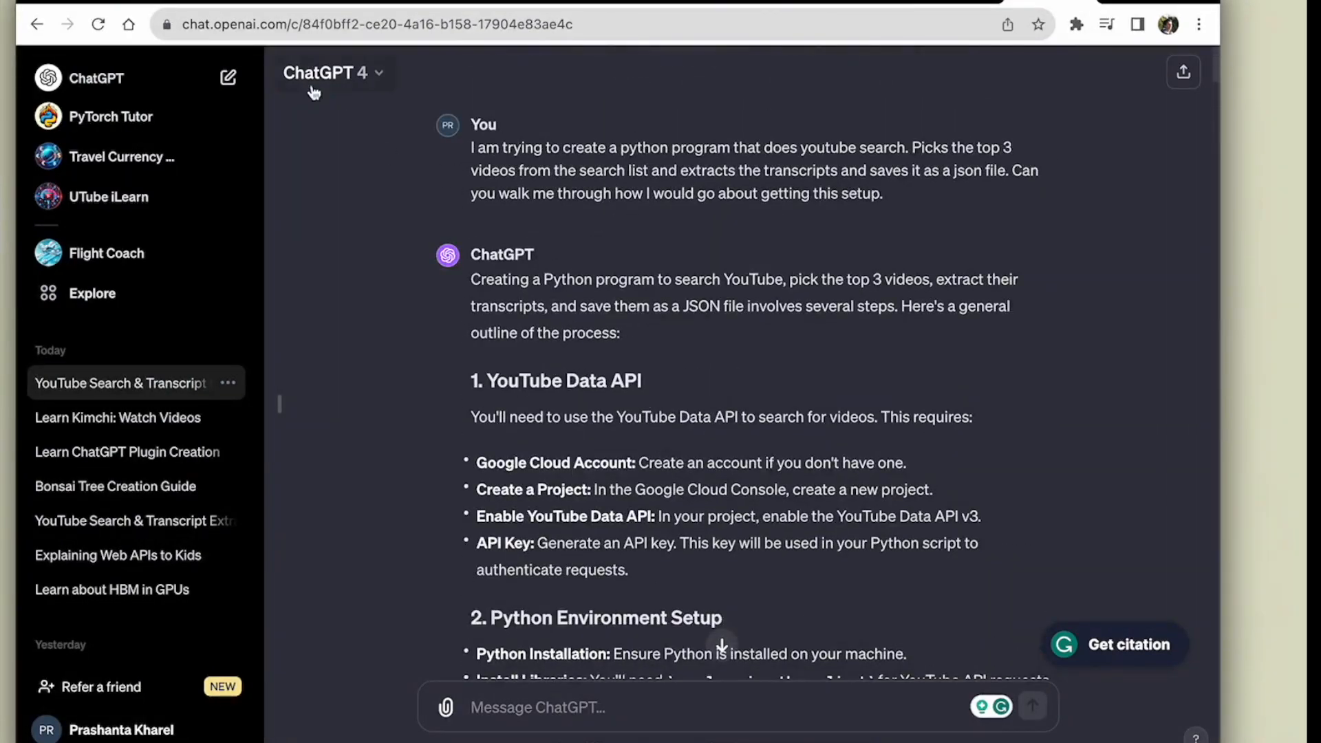
click(311, 3)
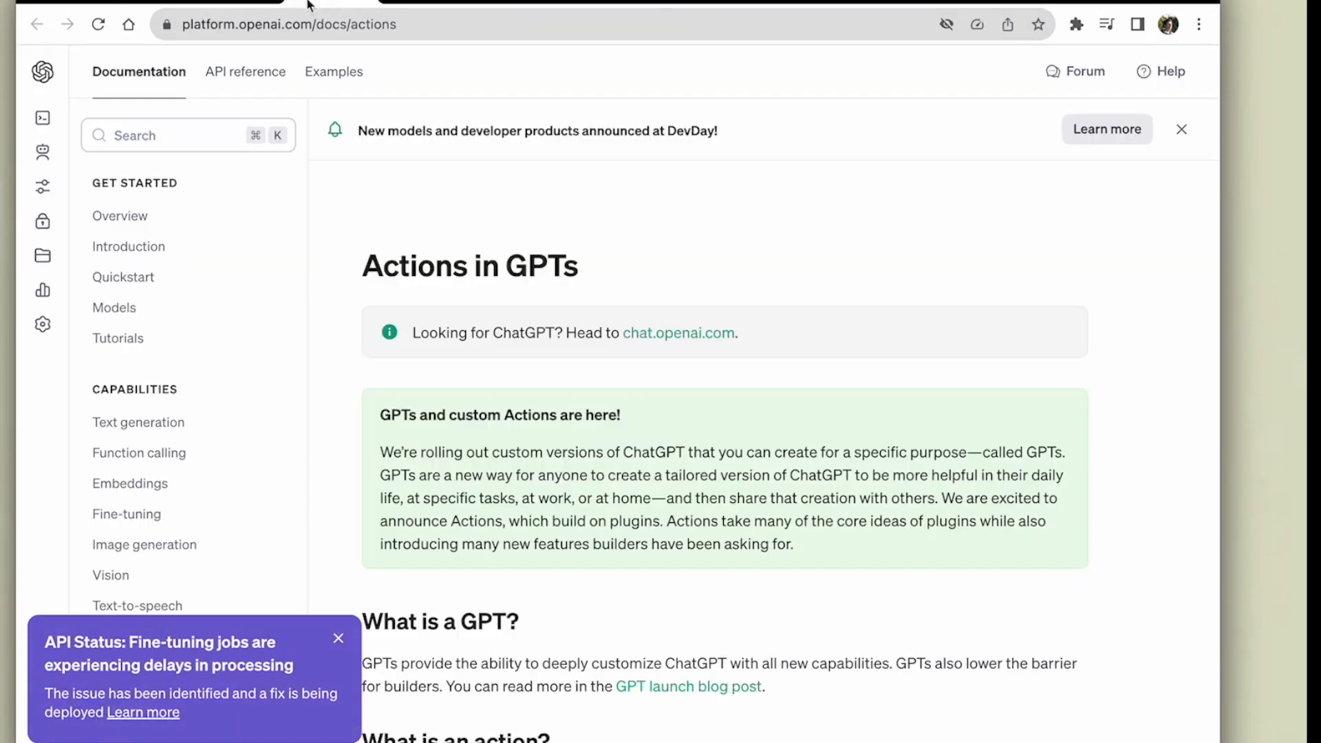
click(235, 3)
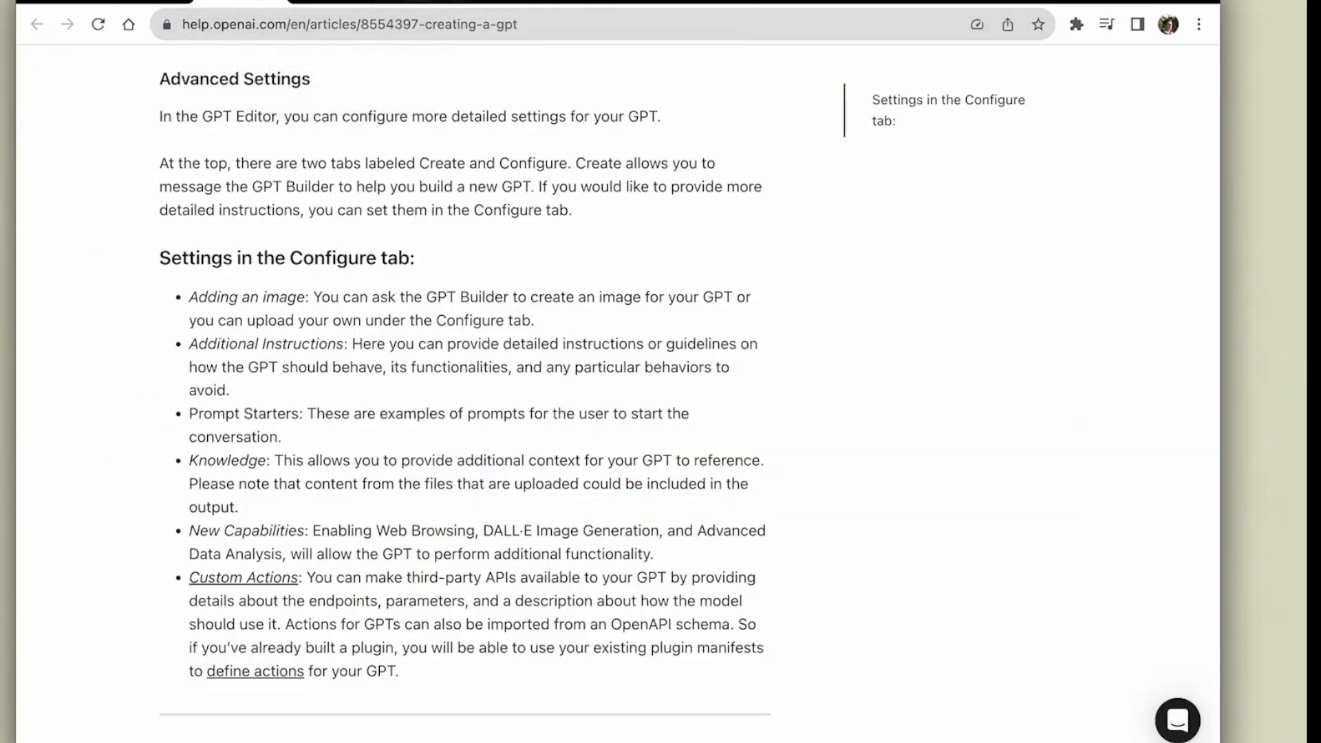
click(421, 2)
Switch to Replit and replace main.py's code with the Flask version that imports Flask, waitress and random and uses maxResults=random.randint(3, 5)
click(511, 2)
click(448, 448)
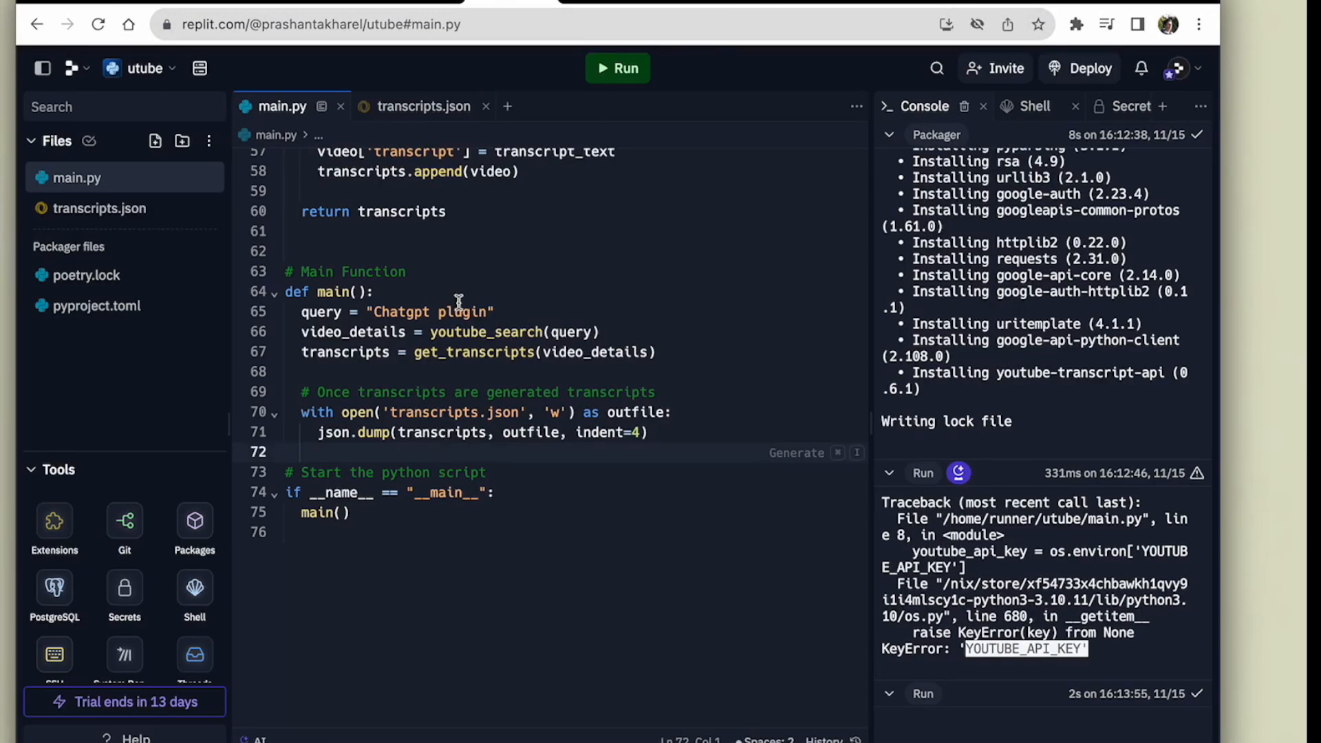
scroll(460, 299, up, 2)
click(408, 293)
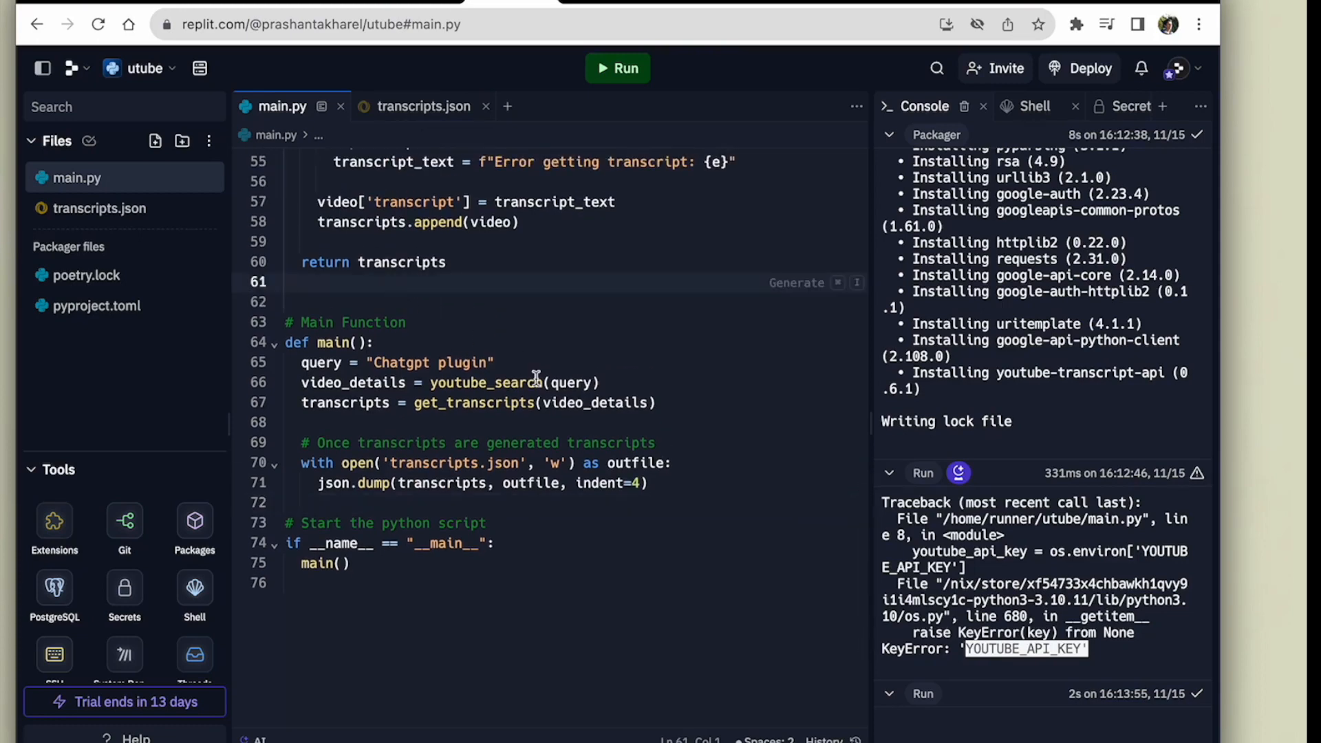
scroll(534, 377, up, 2)
scroll(536, 379, up, 2)
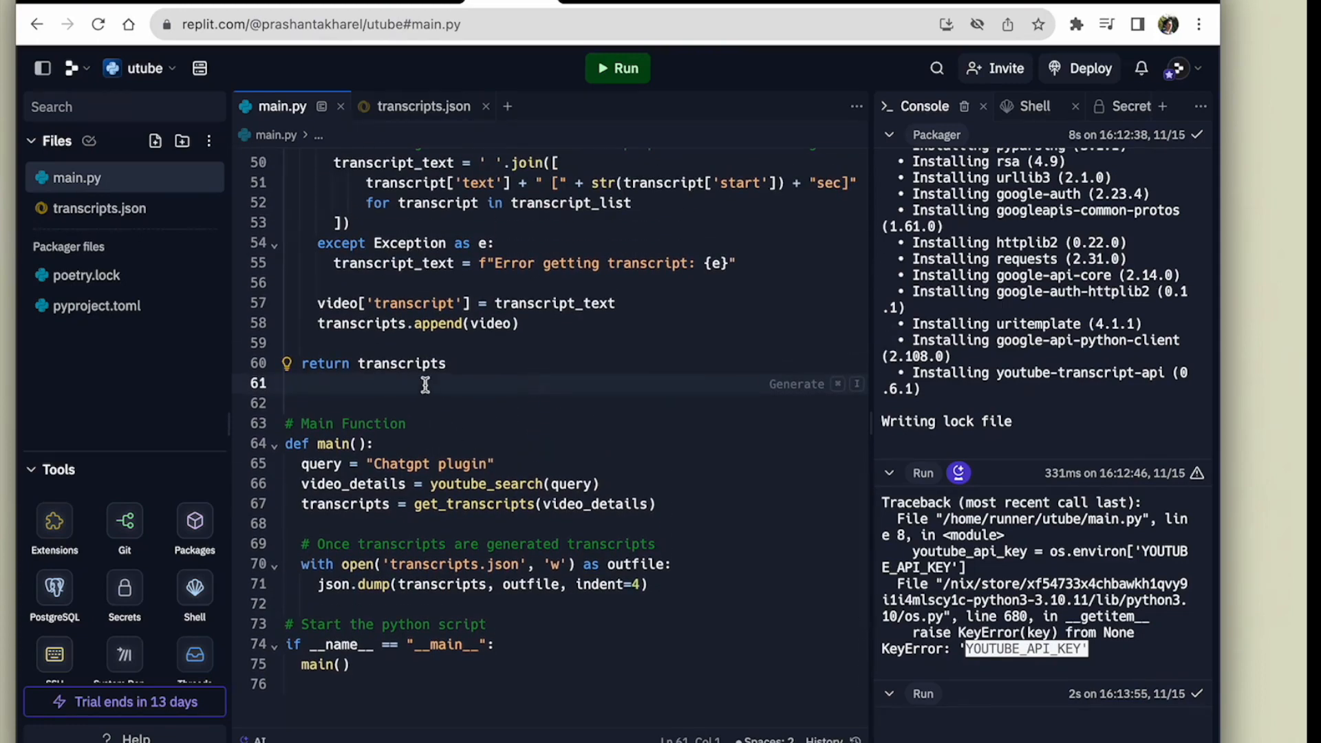
key(Return)
key(Return)
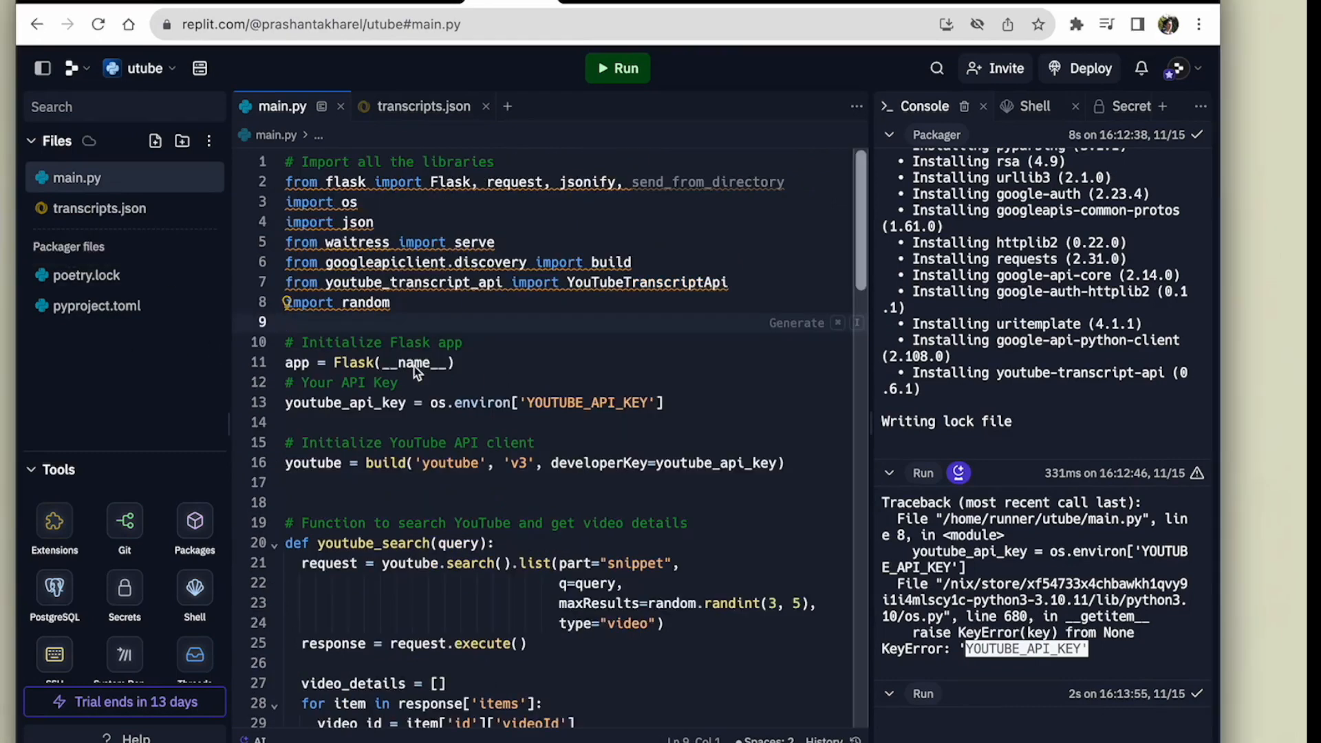
Review main.py's imports, Flask and YouTube client setup, and the youtube_search function down to the API endpoint
click(447, 312)
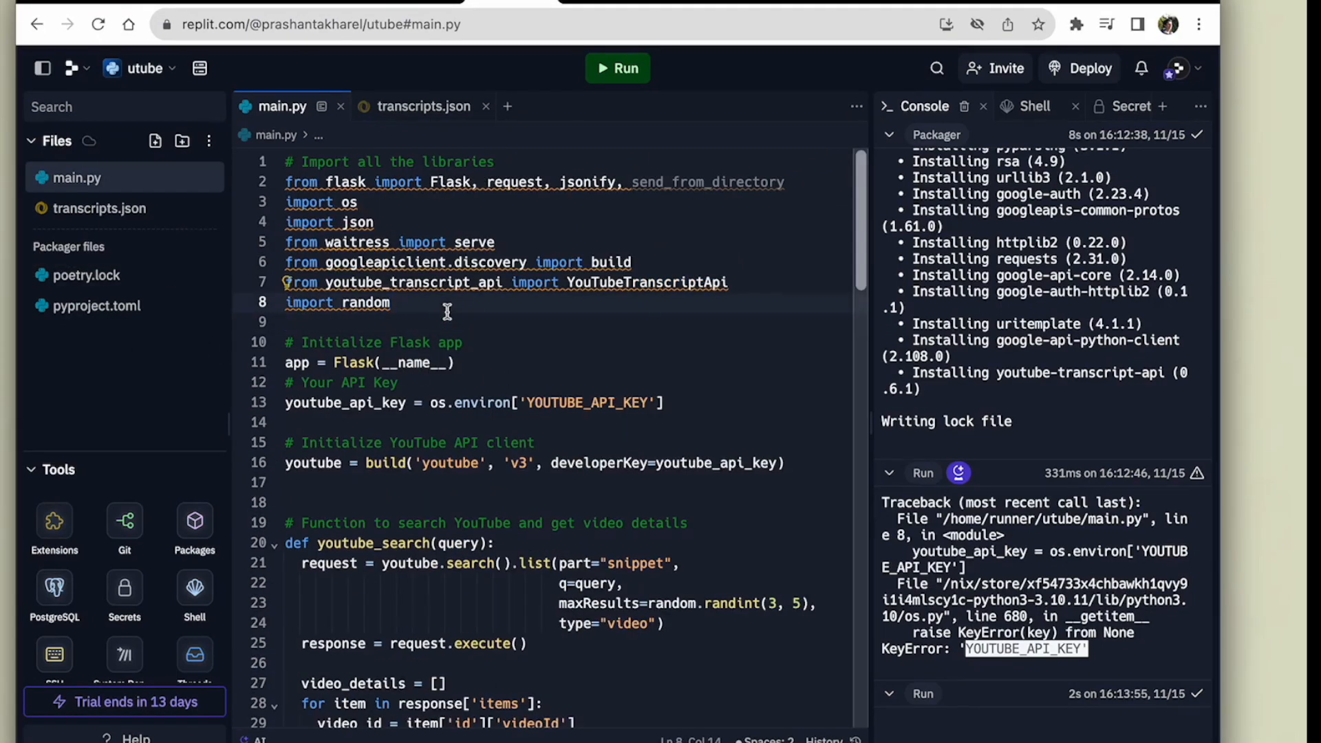
scroll(447, 311, down, 2)
scroll(447, 311, down, 3)
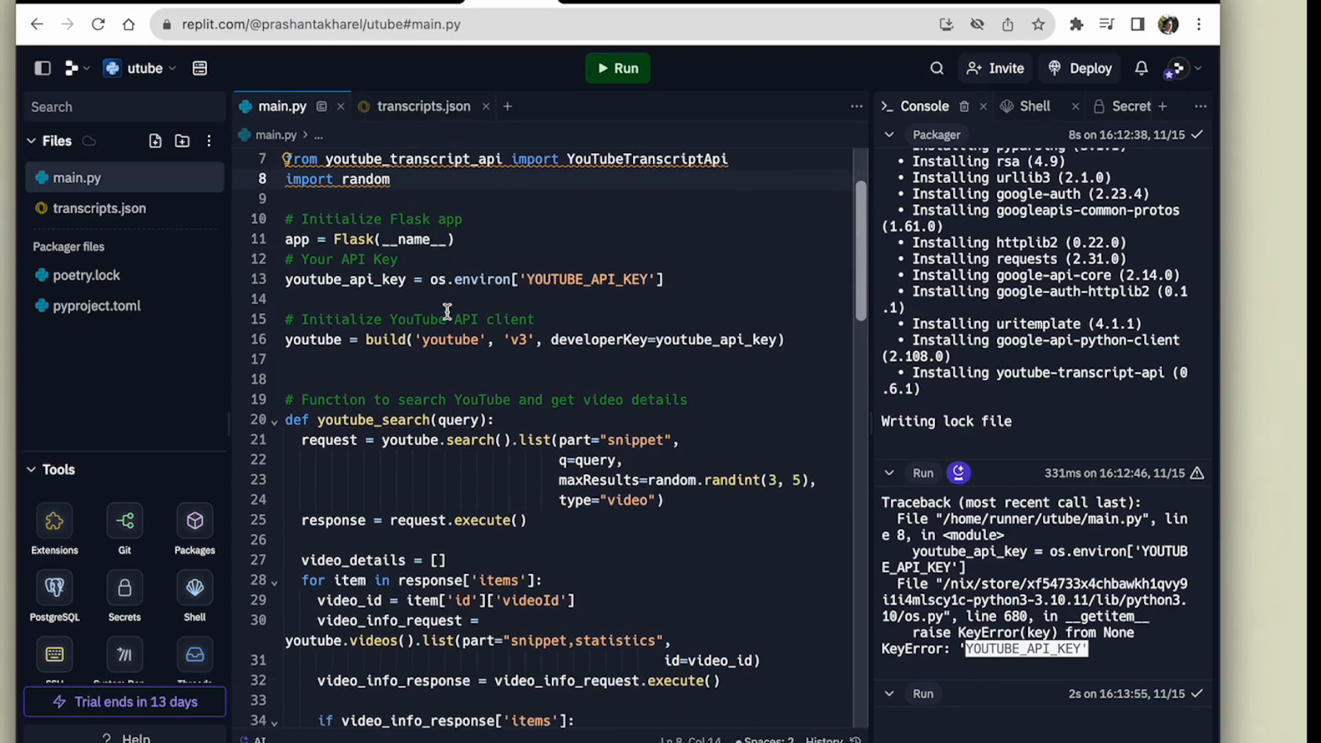
drag(326, 350, 431, 350)
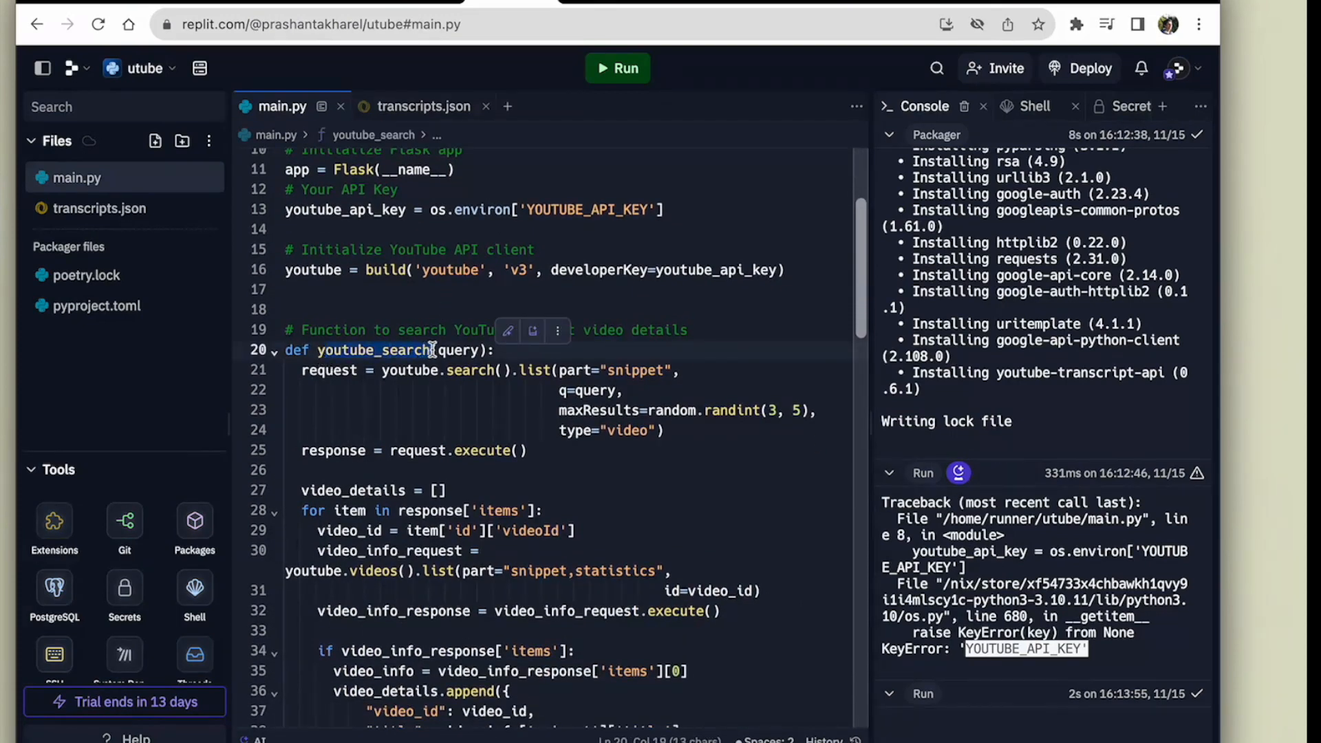
scroll(447, 426, down, 2)
scroll(447, 426, down, 10)
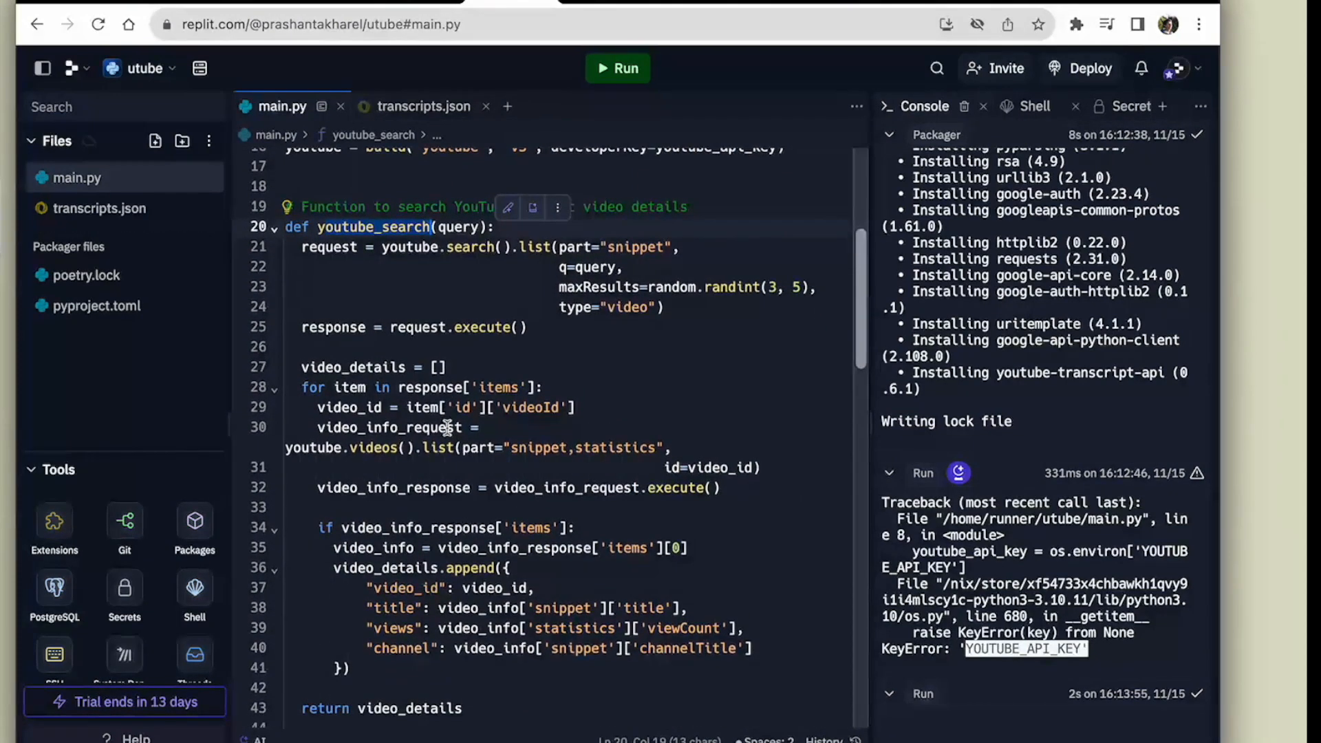
scroll(447, 428, down, 10)
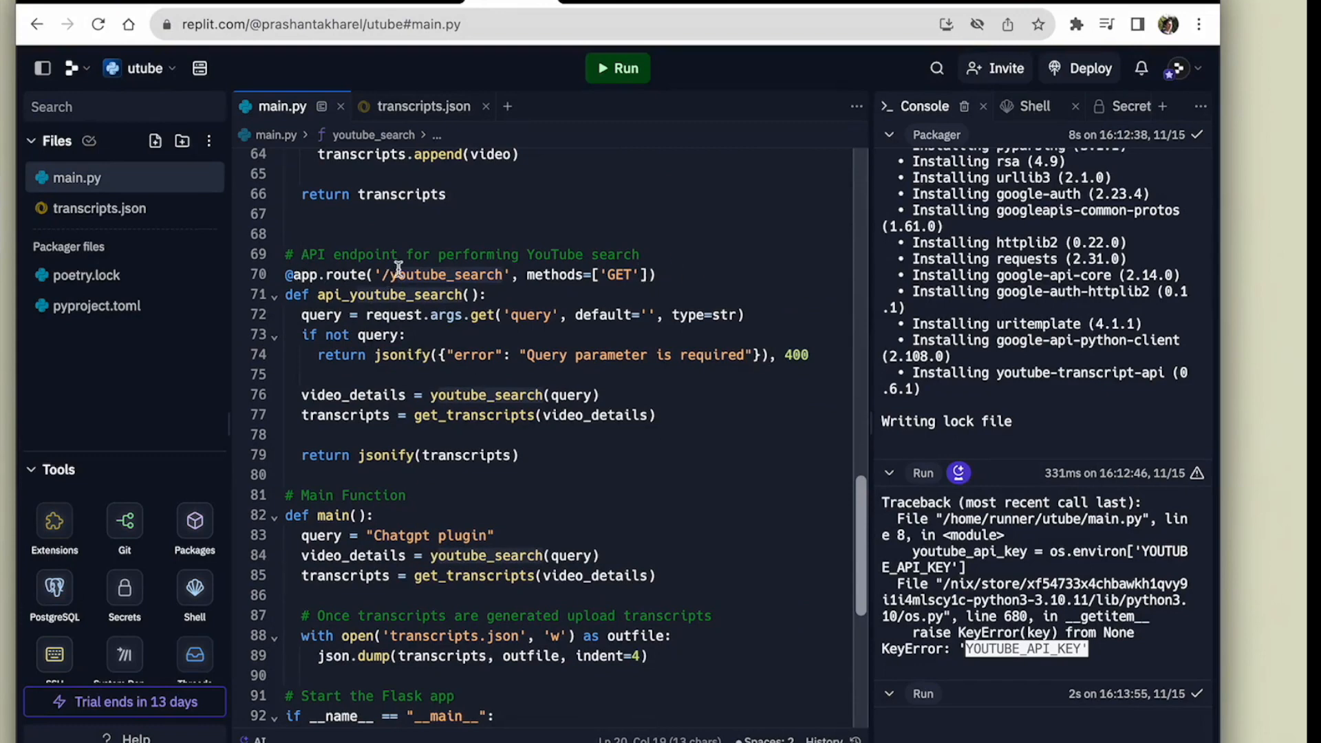
Examine the /youtube_search GET route, its query parameter handling, the transcript return and the main function's hard-coded query
drag(296, 254, 642, 255)
click(485, 393)
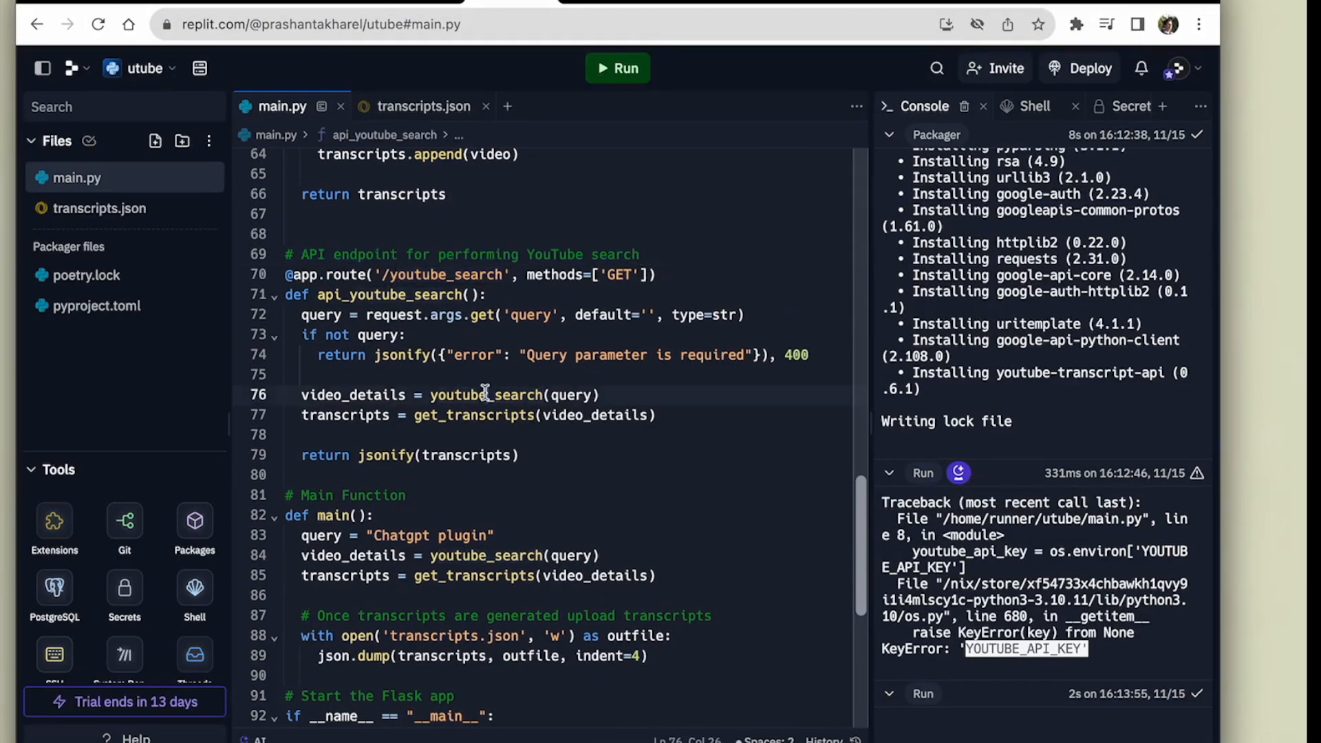
drag(287, 274, 679, 273)
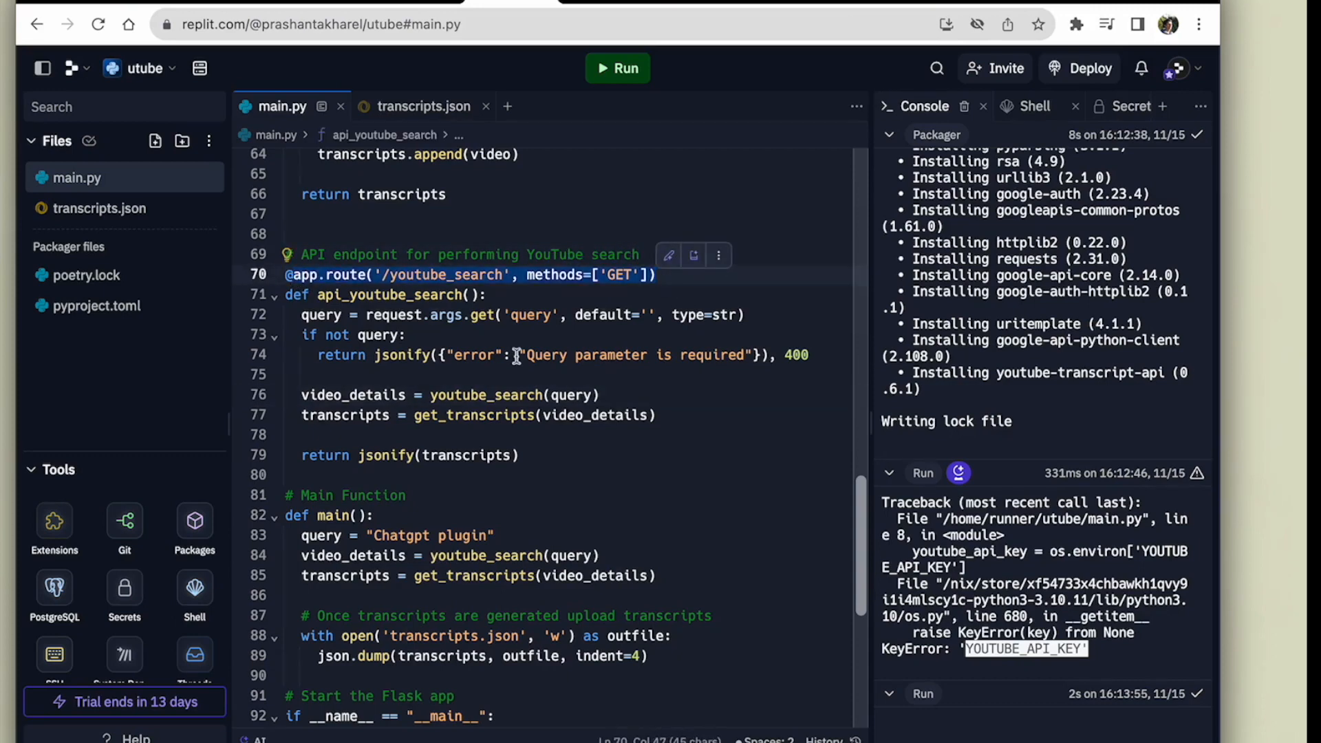
click(419, 355)
click(336, 313)
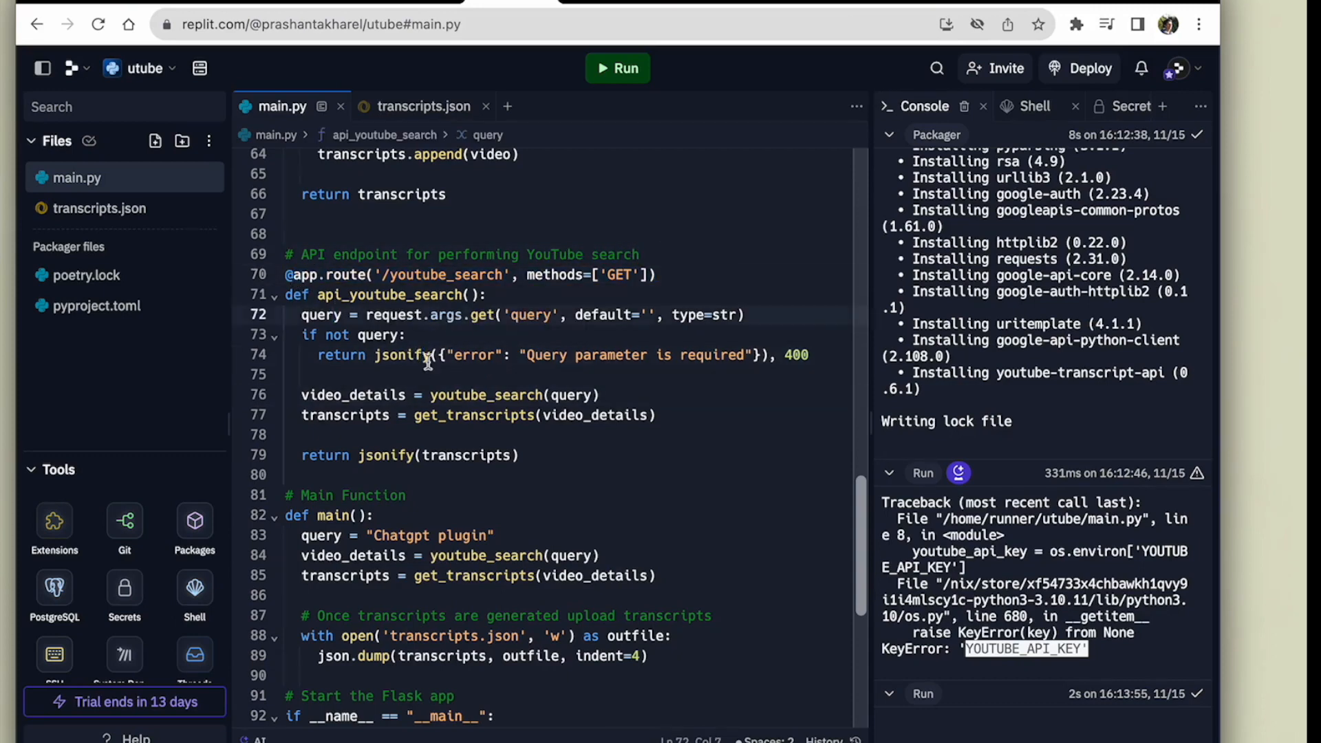
scroll(427, 378, down, 1)
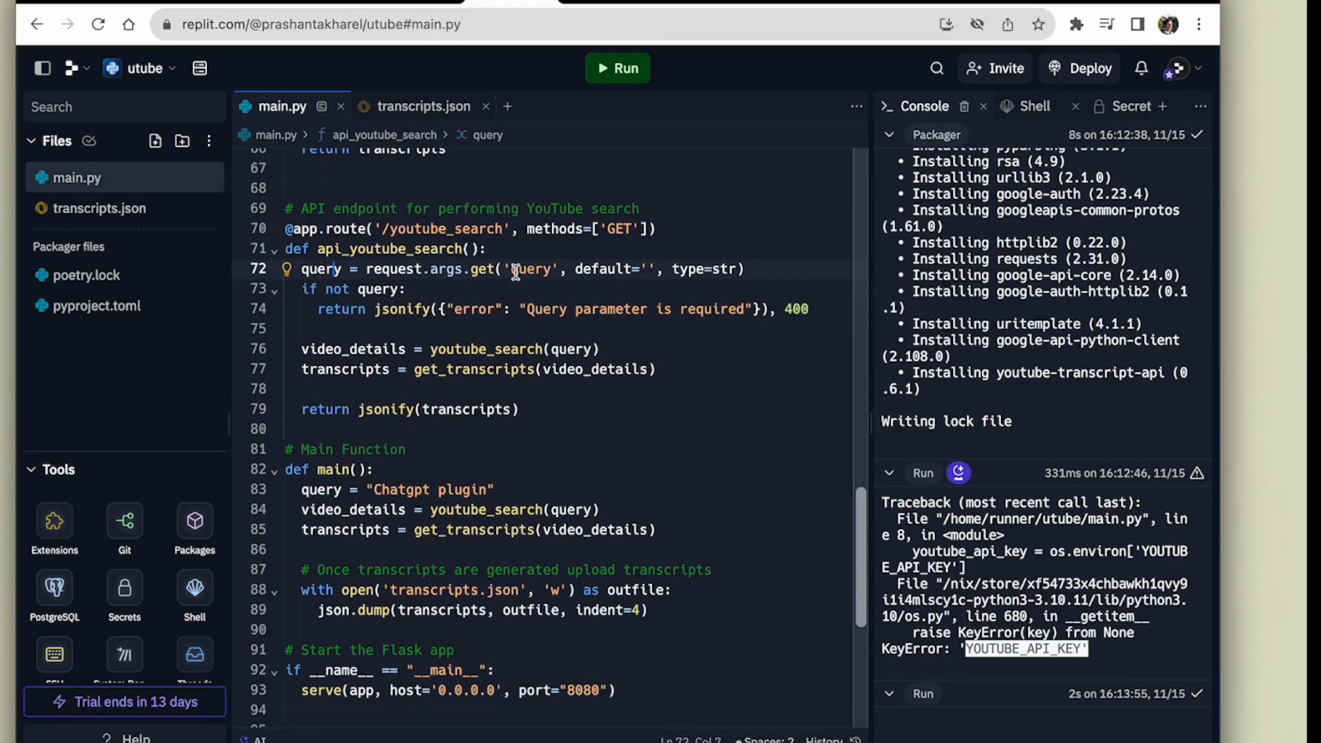
click(547, 330)
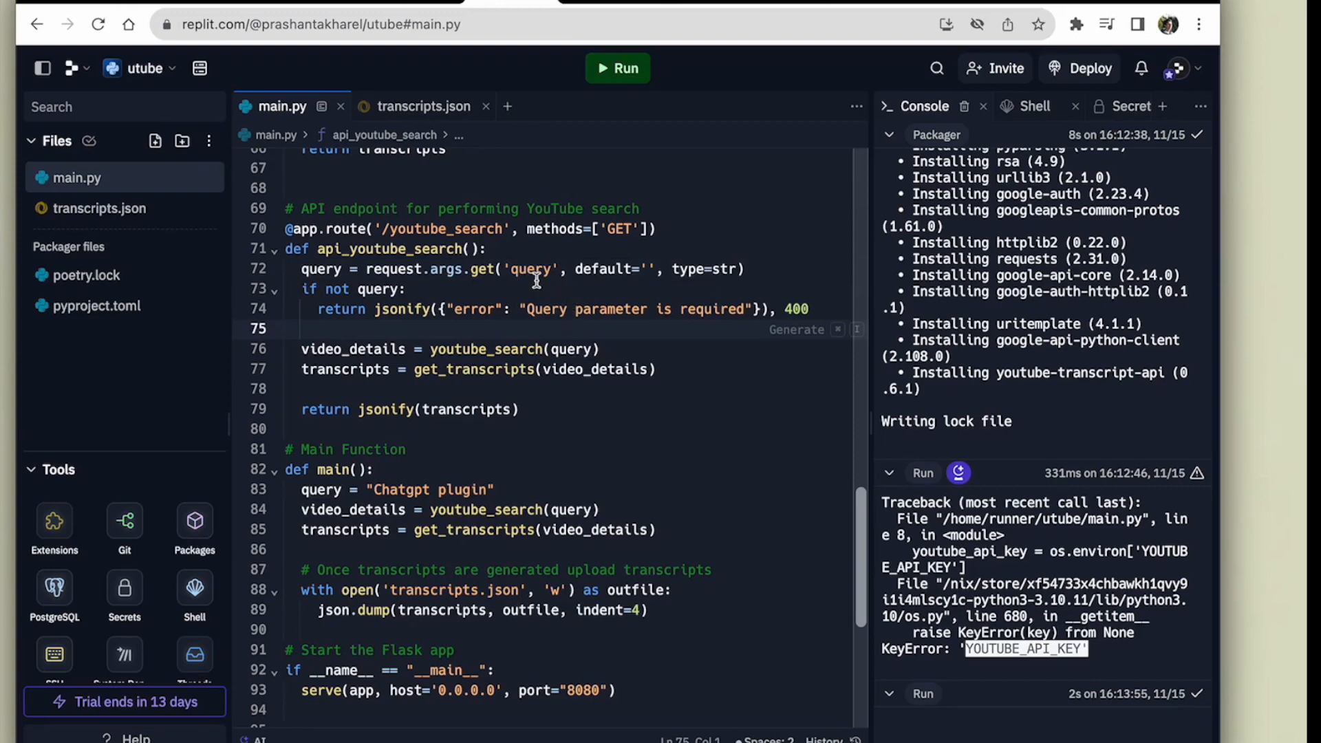
drag(300, 349, 413, 349)
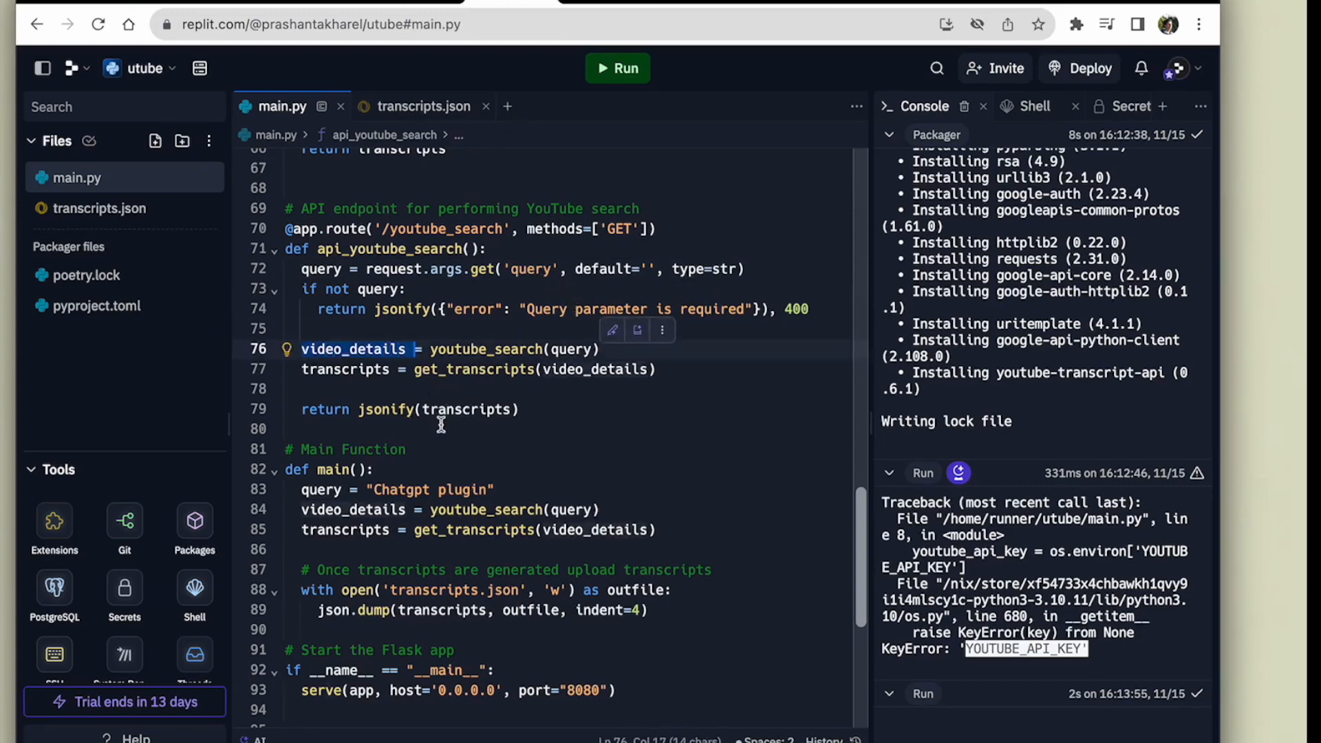
click(516, 409)
click(514, 489)
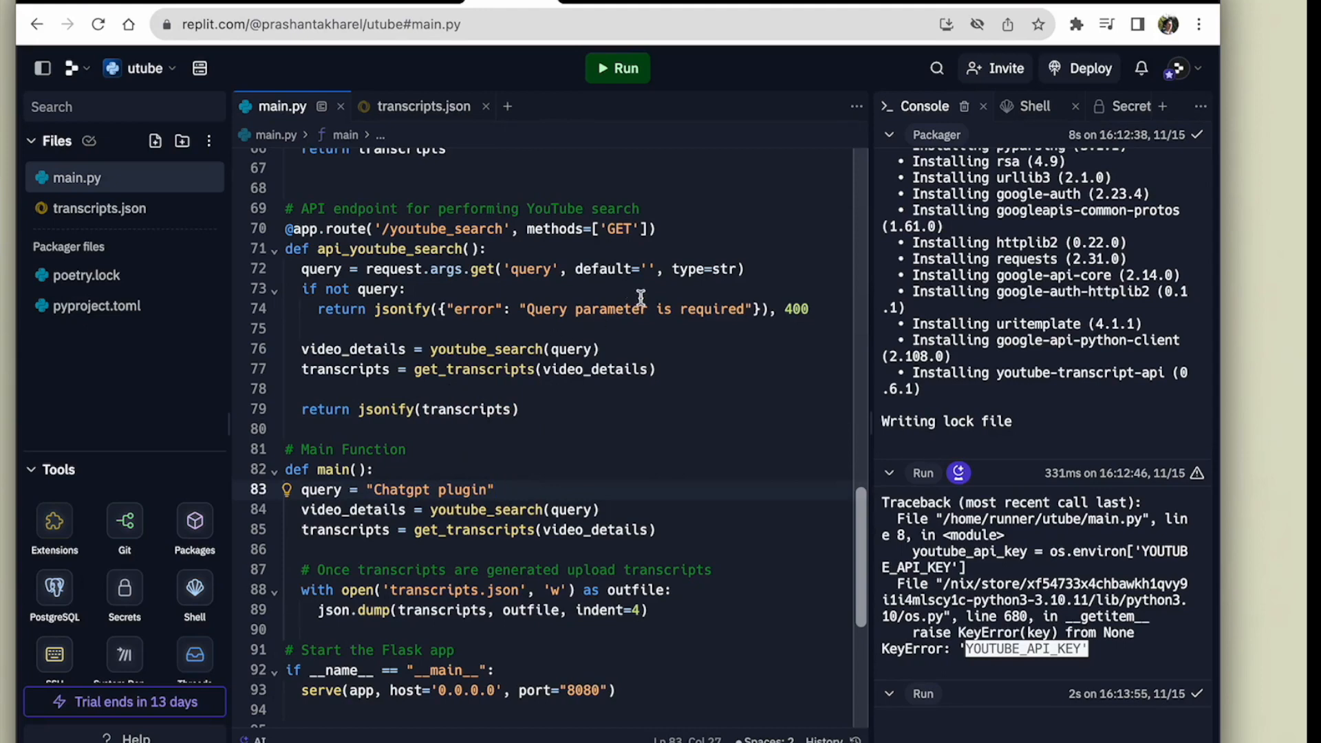
scroll(640, 297, down, 1)
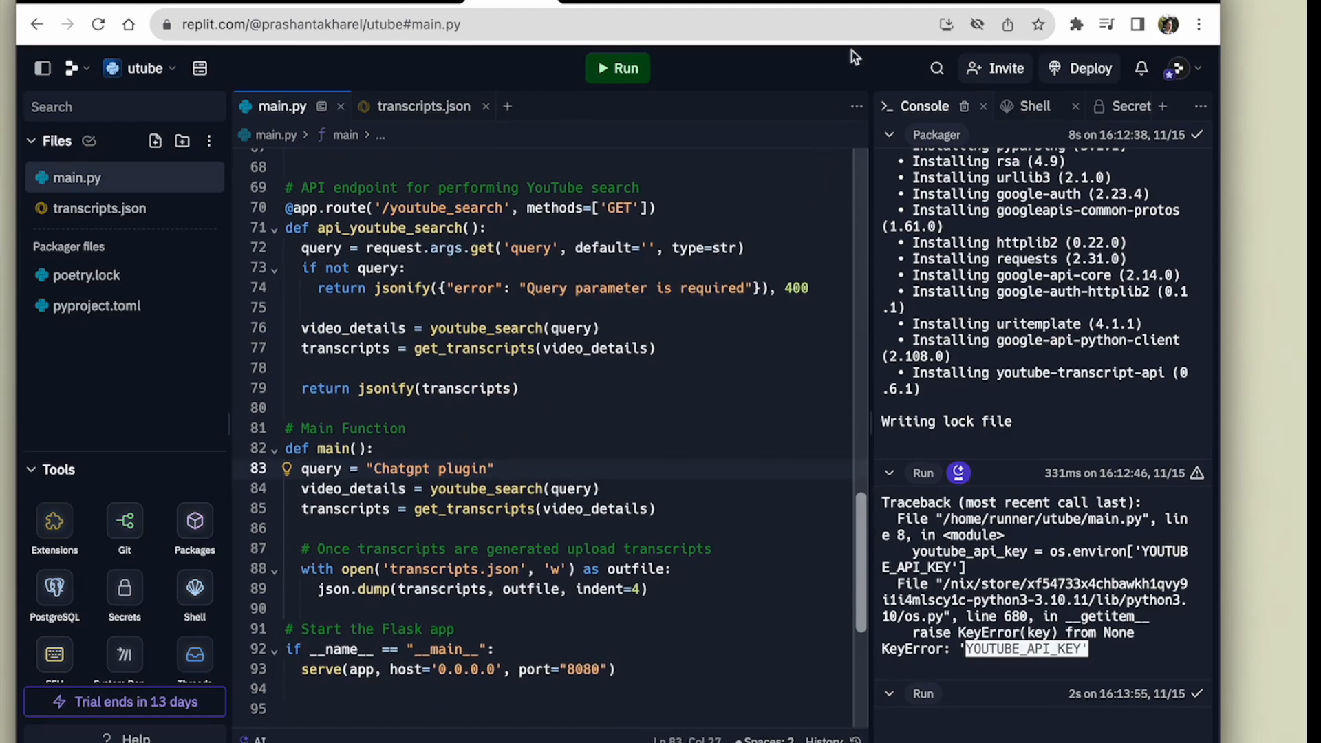
Switch to the mixedanalytics.com free API list and open the ExchangeRate-API sample URL in a new browser tab
click(873, 2)
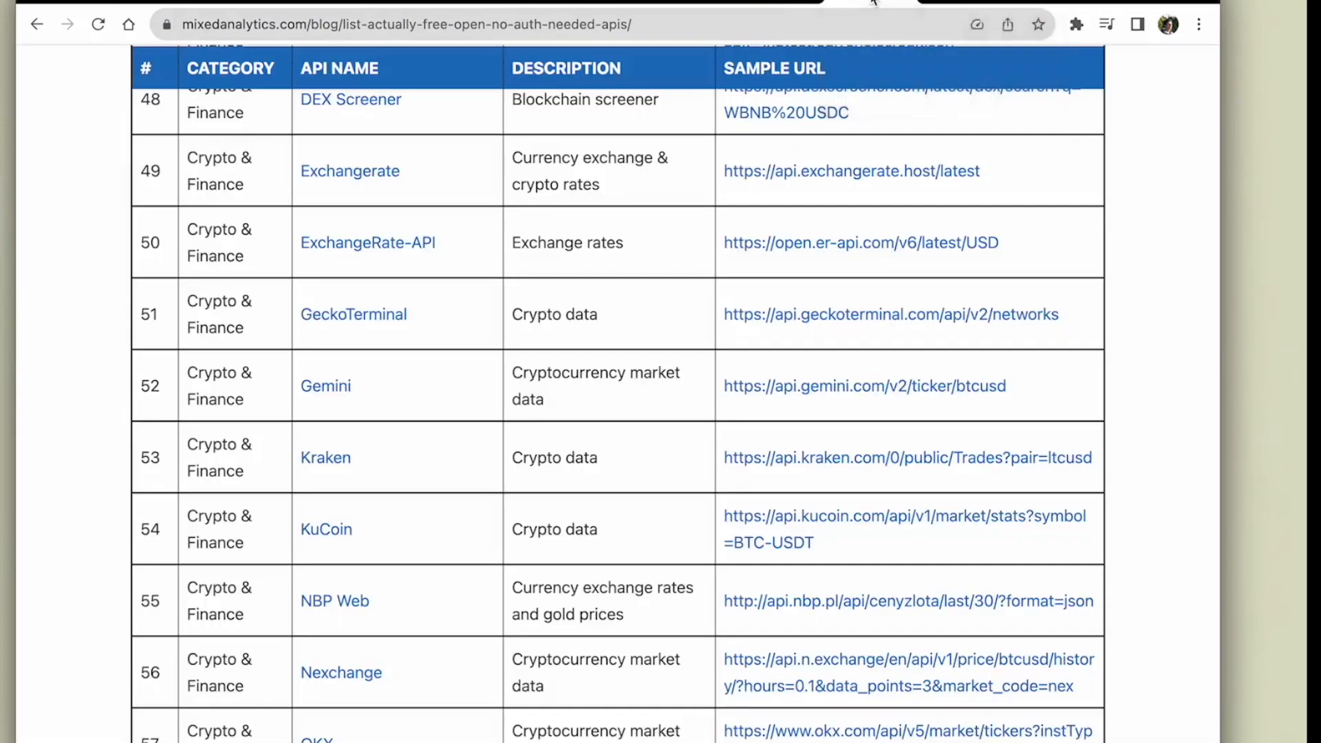
scroll(563, 298, up, 1)
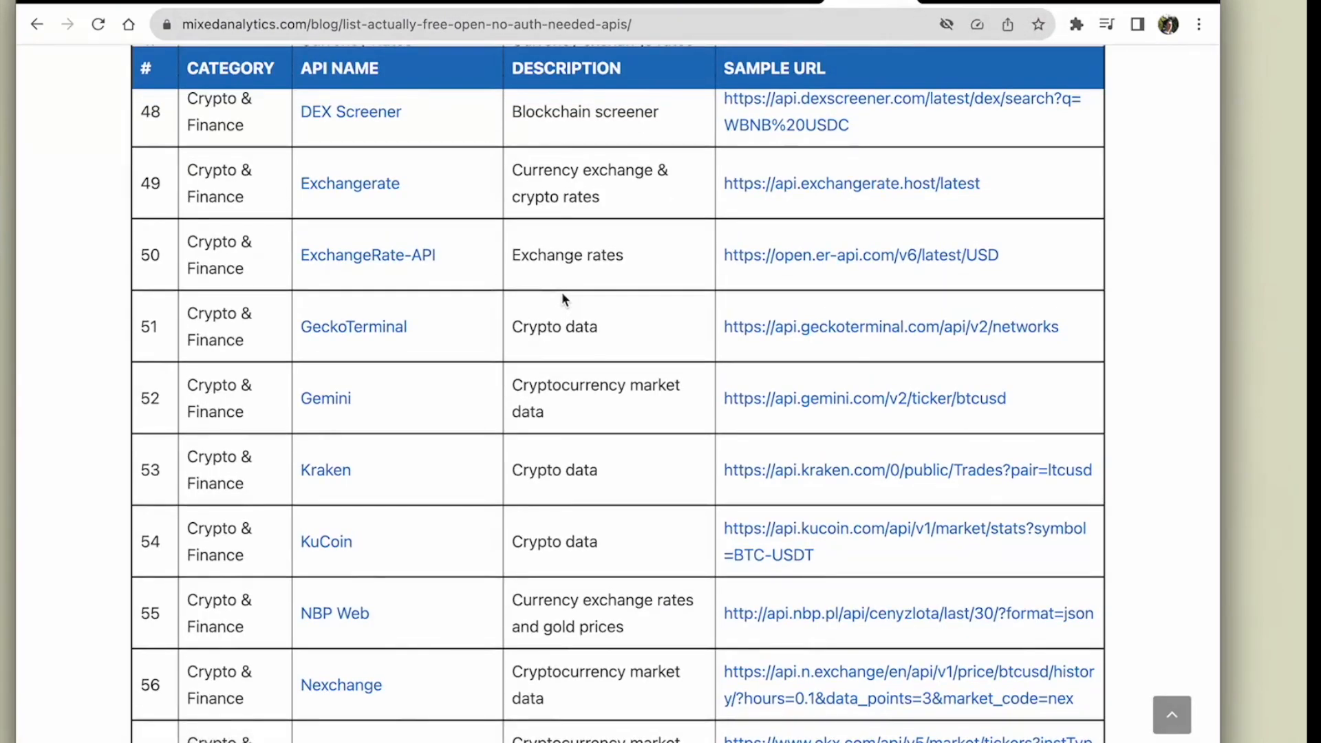
scroll(561, 292, down, 3)
scroll(561, 292, up, 4)
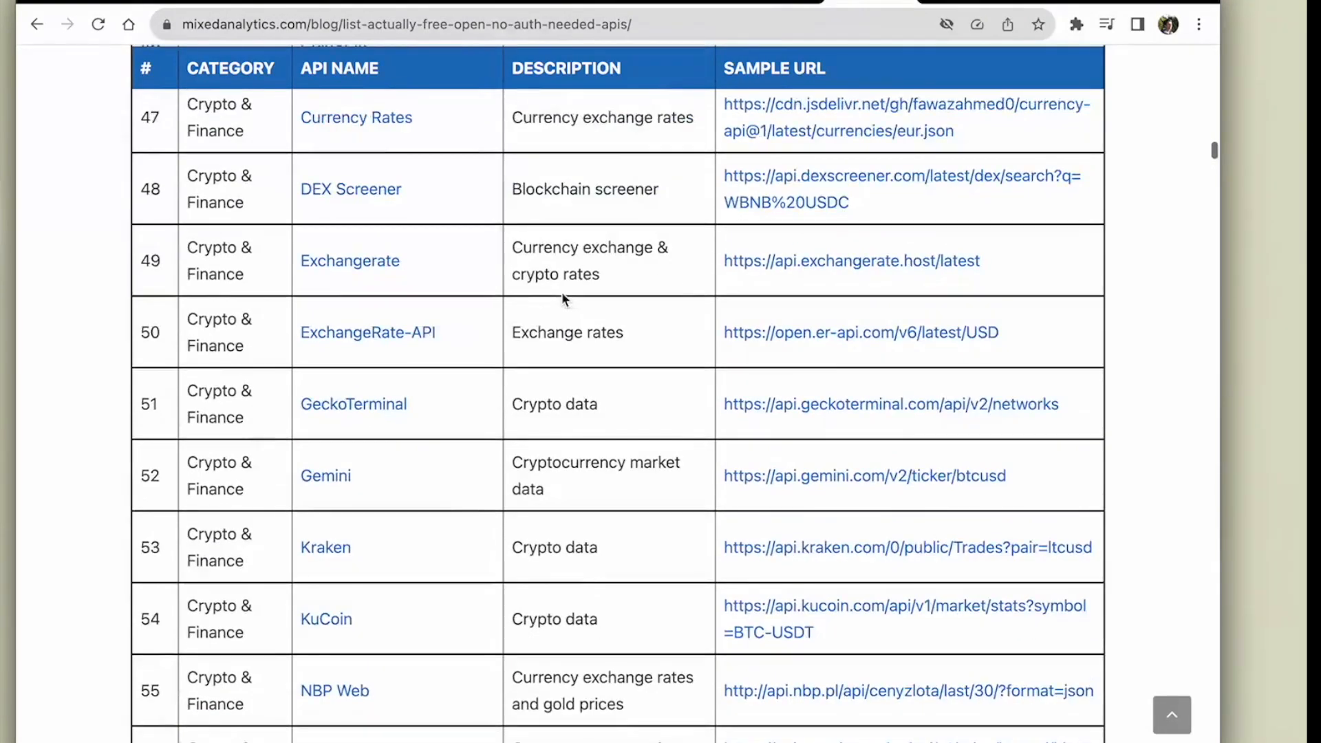
scroll(562, 291, up, 1)
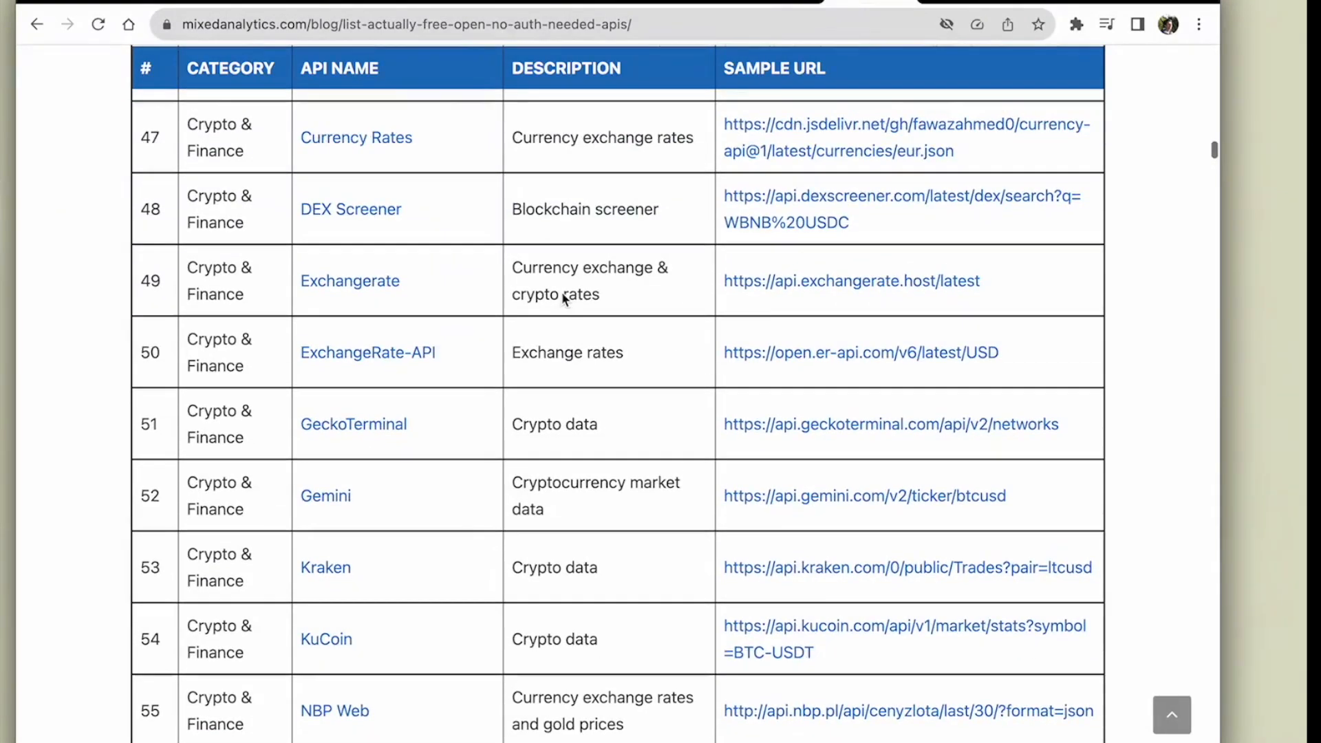
right_click(838, 356)
click(916, 369)
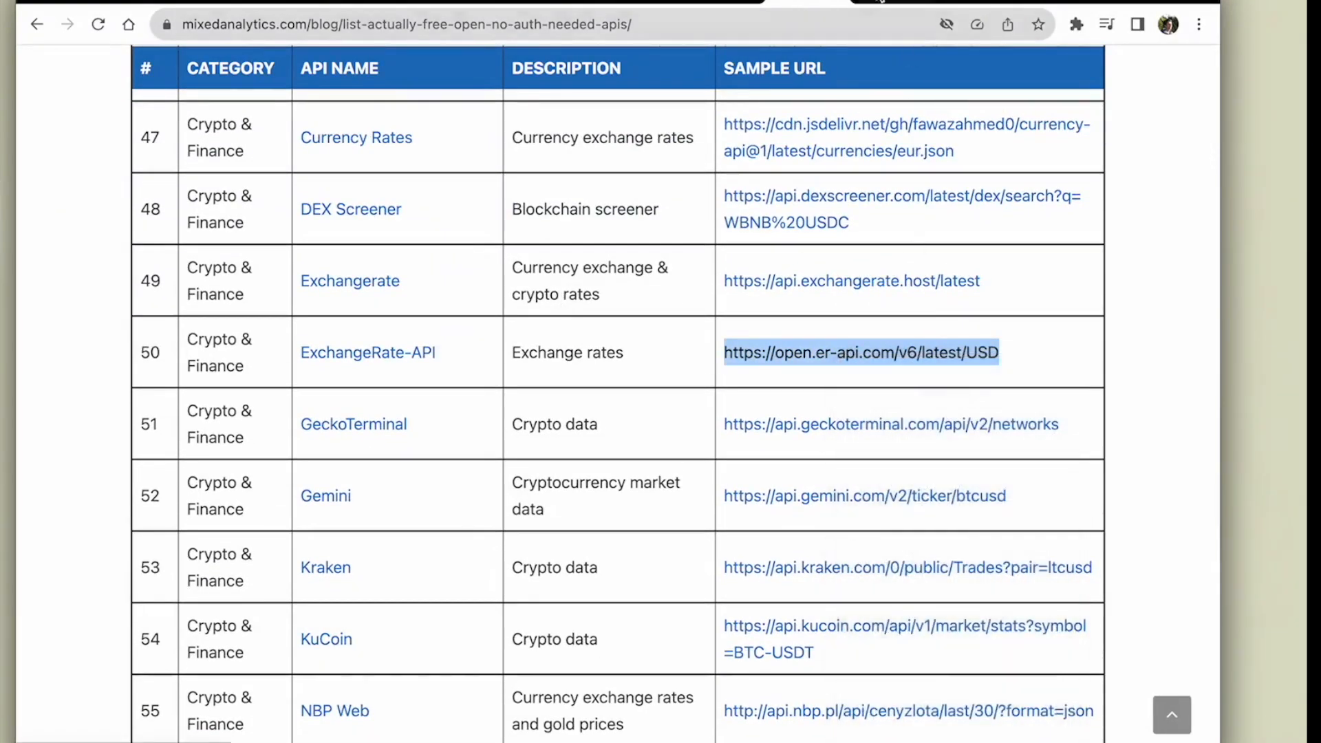
View the exchange-rate API's JSON response and examine the latest/USD endpoint part of its address
click(890, 7)
click(379, 29)
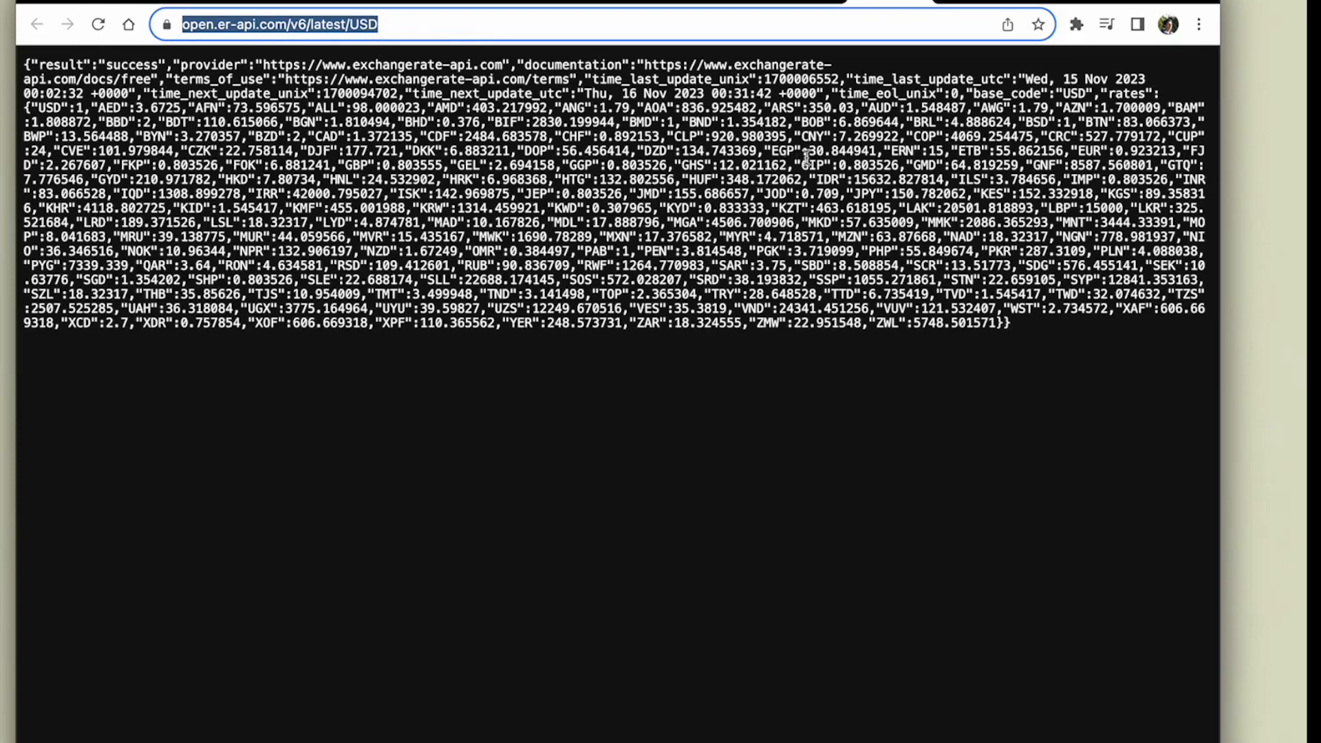
click(413, 27)
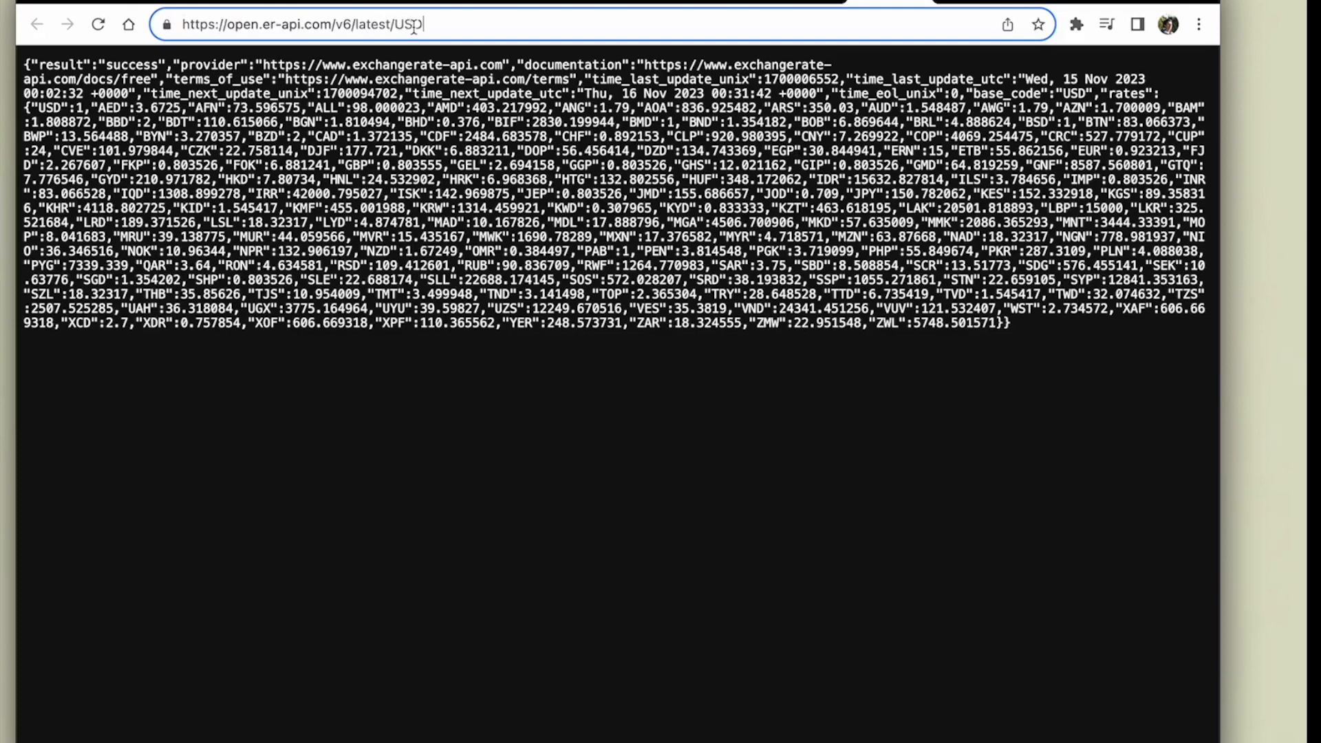
drag(448, 26, 356, 26)
click(438, 26)
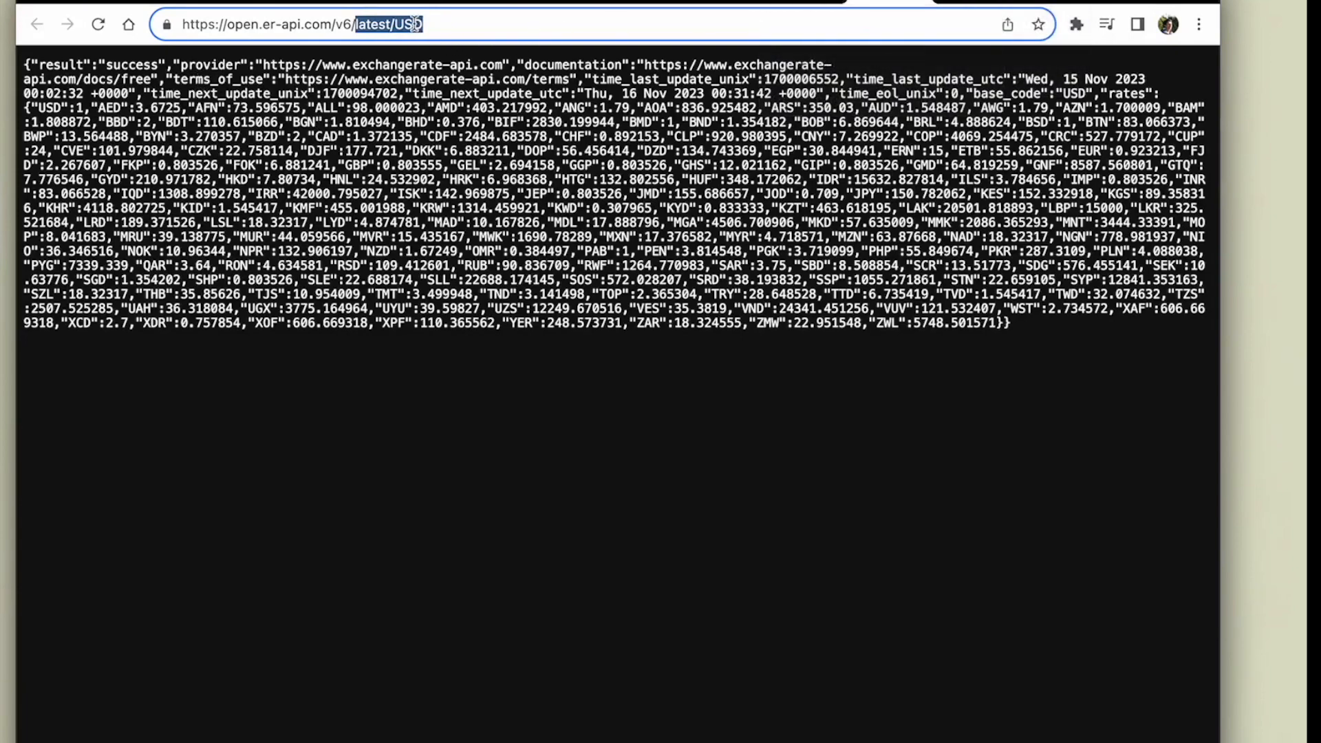
Switch back to Replit and read main.py from the API endpoint's youtube_search call to the Flask start block
click(474, 3)
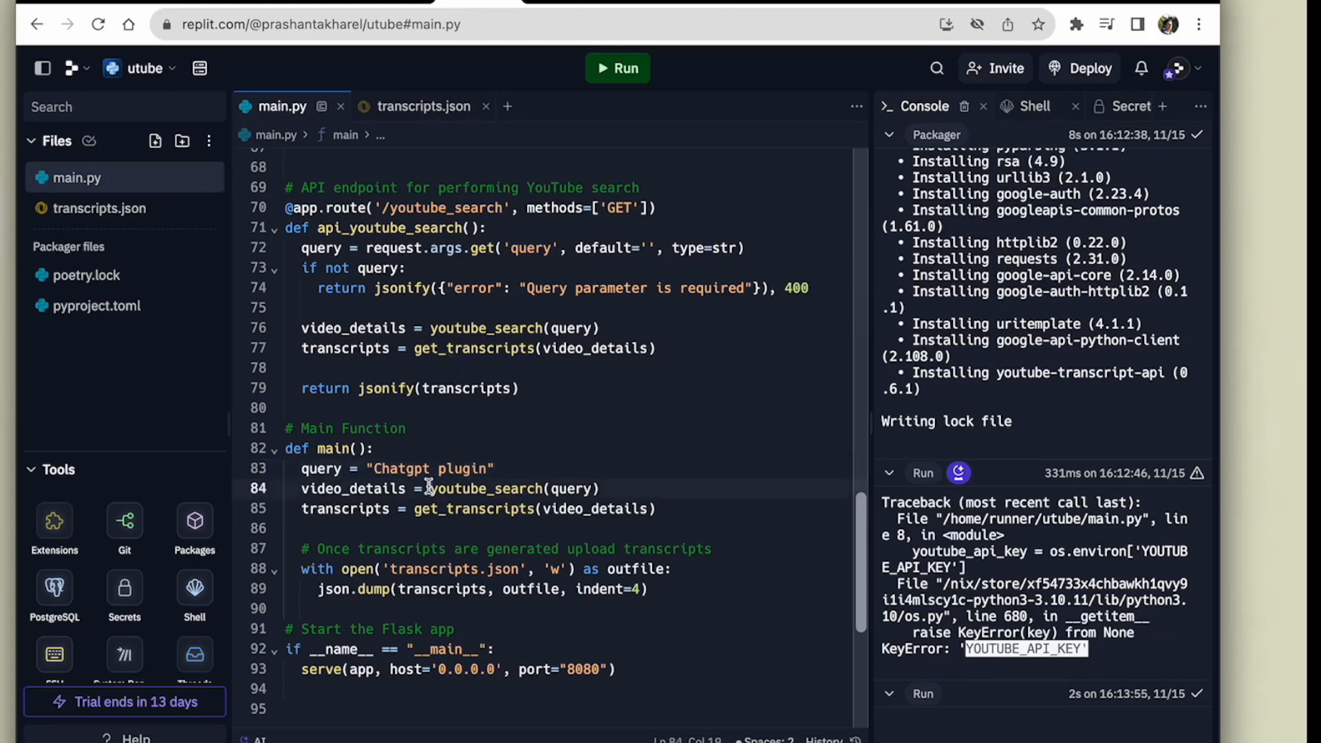
mouse_move(430, 487)
click(429, 327)
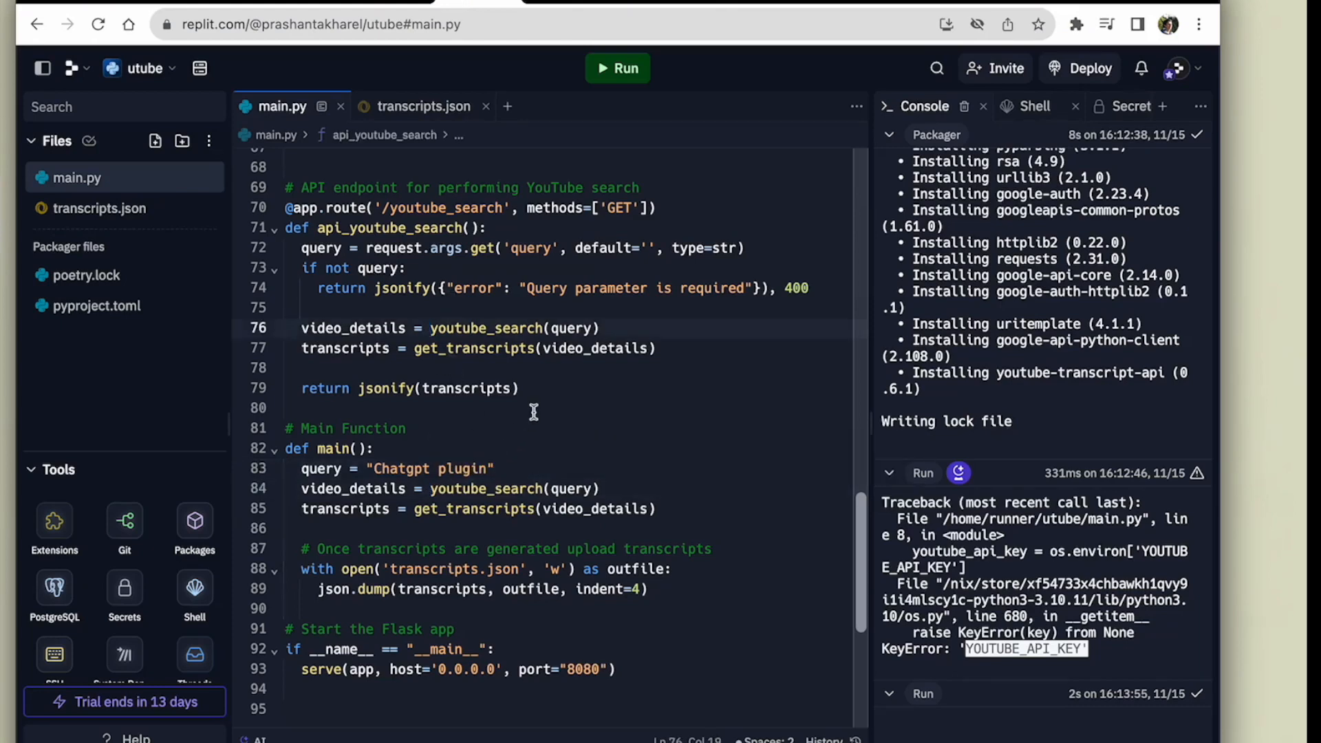
scroll(543, 487, down, 2)
scroll(543, 488, down, 1)
click(382, 501)
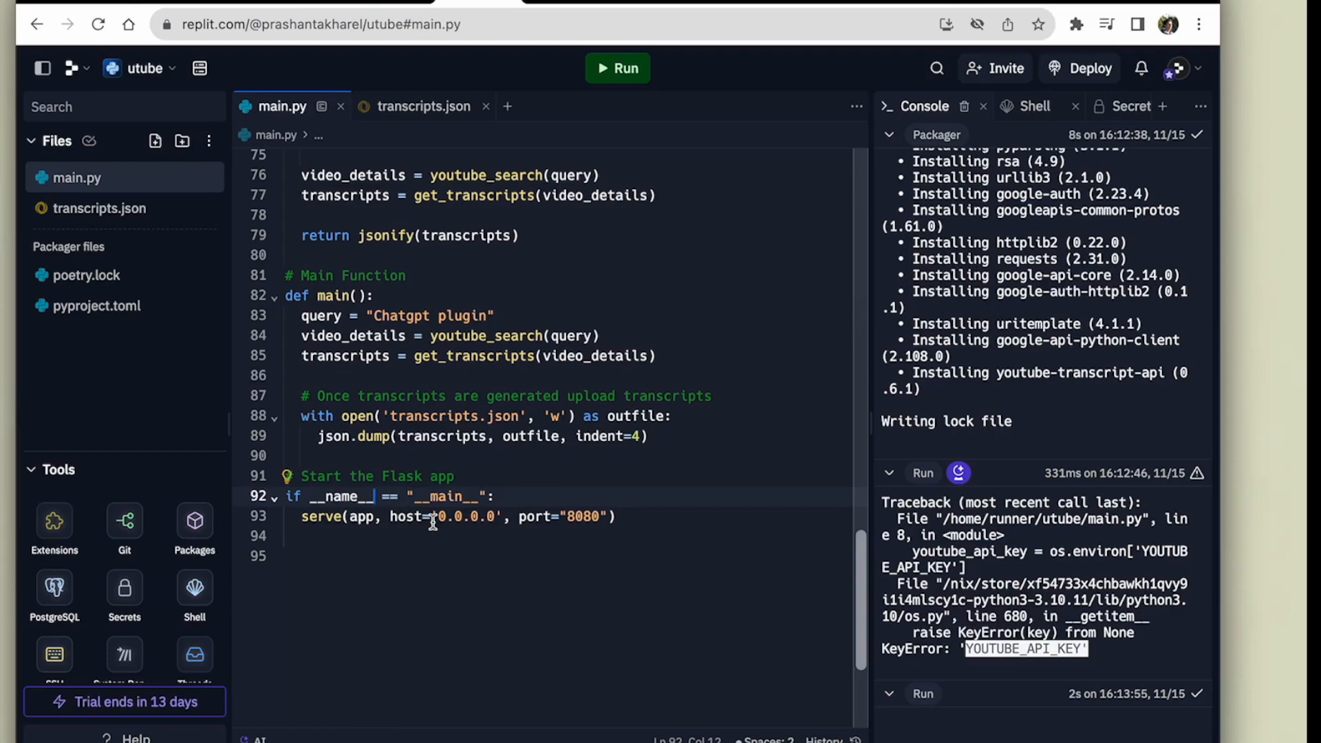
Compare the waitress serve import at the start of main.py with the serve call on host 0.0.0.0, port 8080
scroll(433, 523, up, 15)
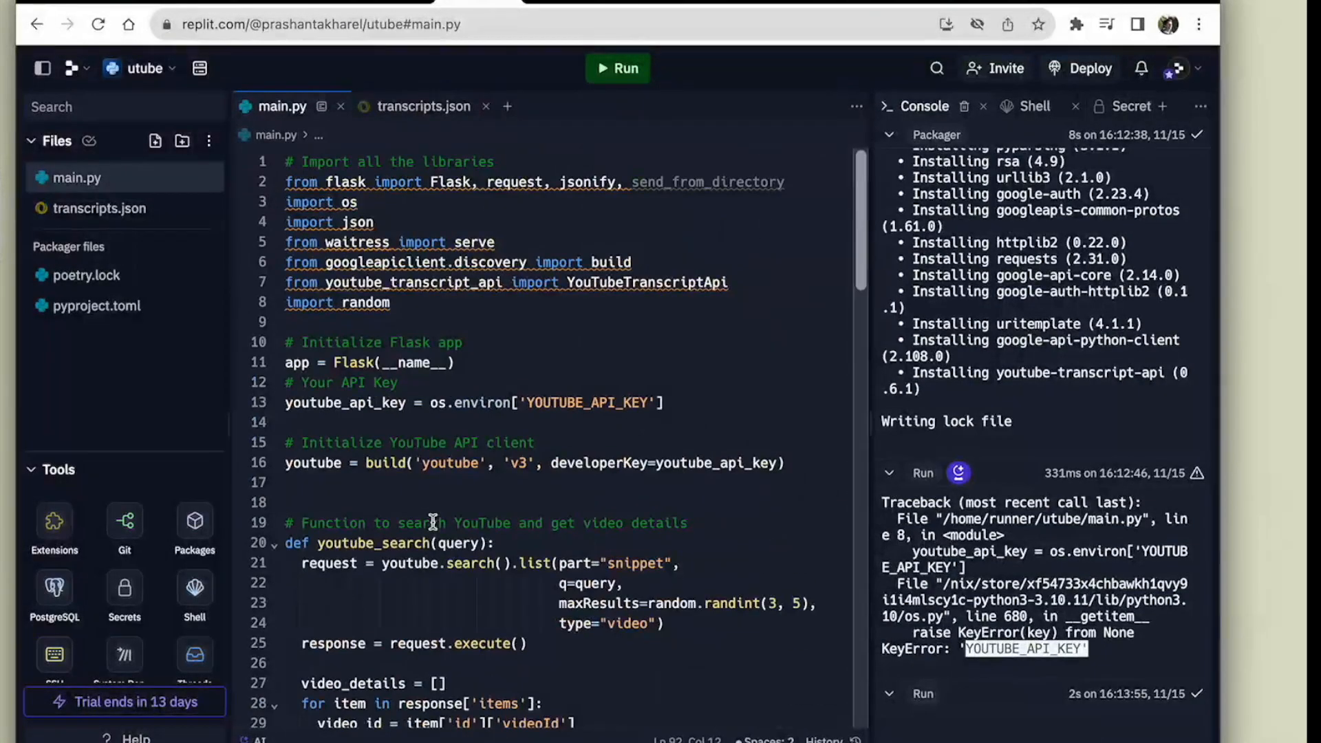
drag(390, 243, 323, 242)
click(461, 365)
triple_click(438, 244)
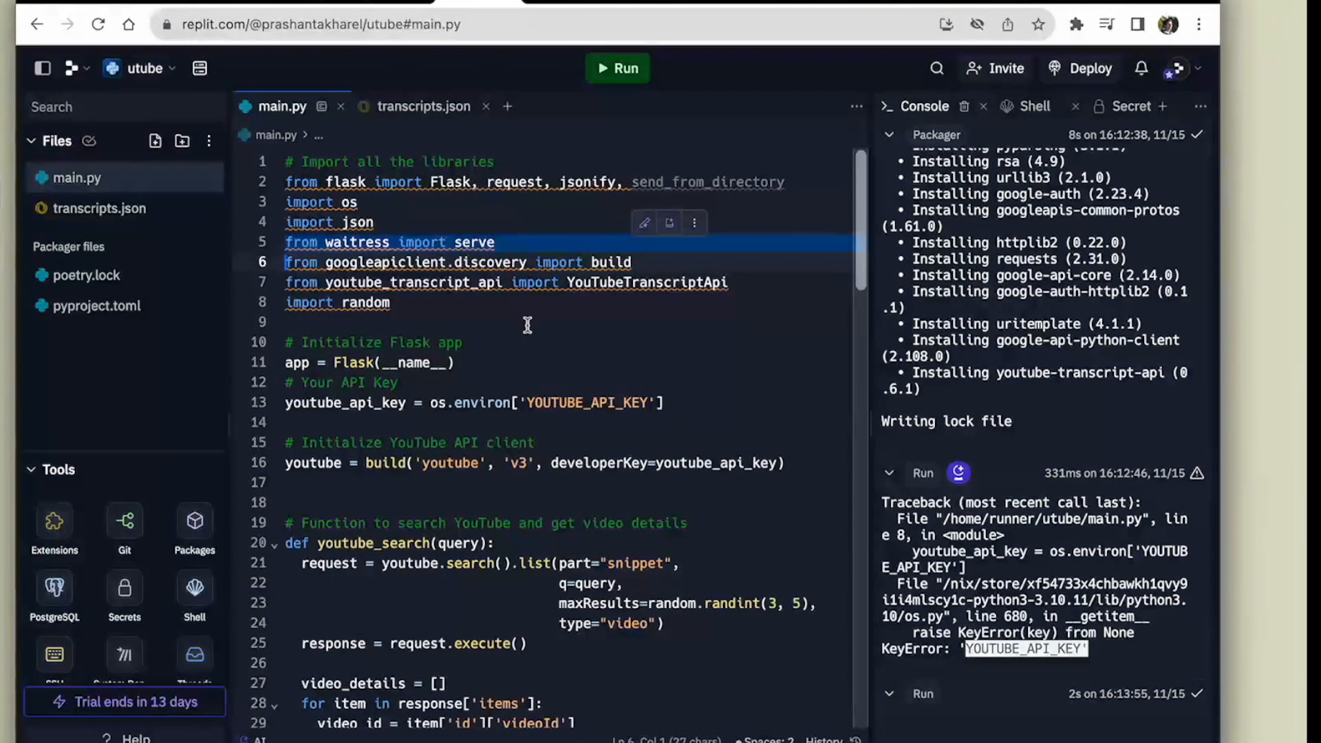
click(518, 337)
click(484, 245)
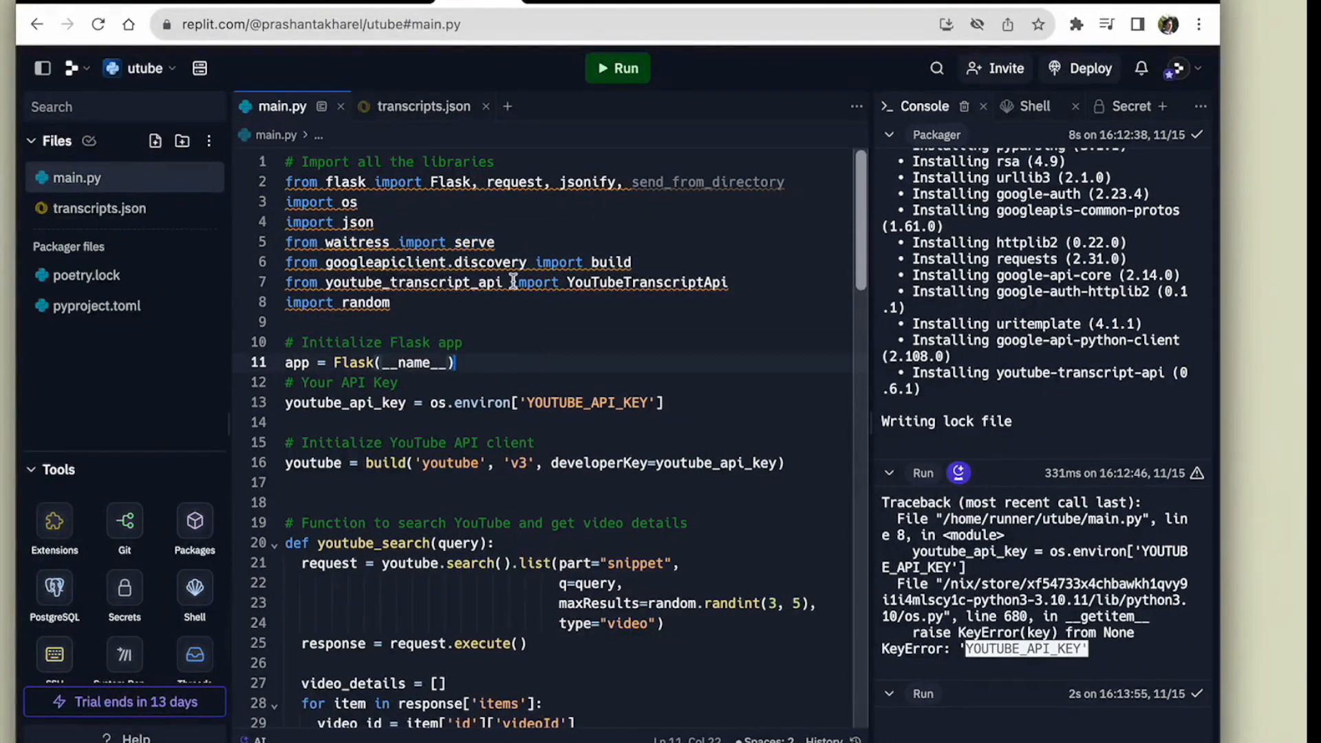
double_click(475, 242)
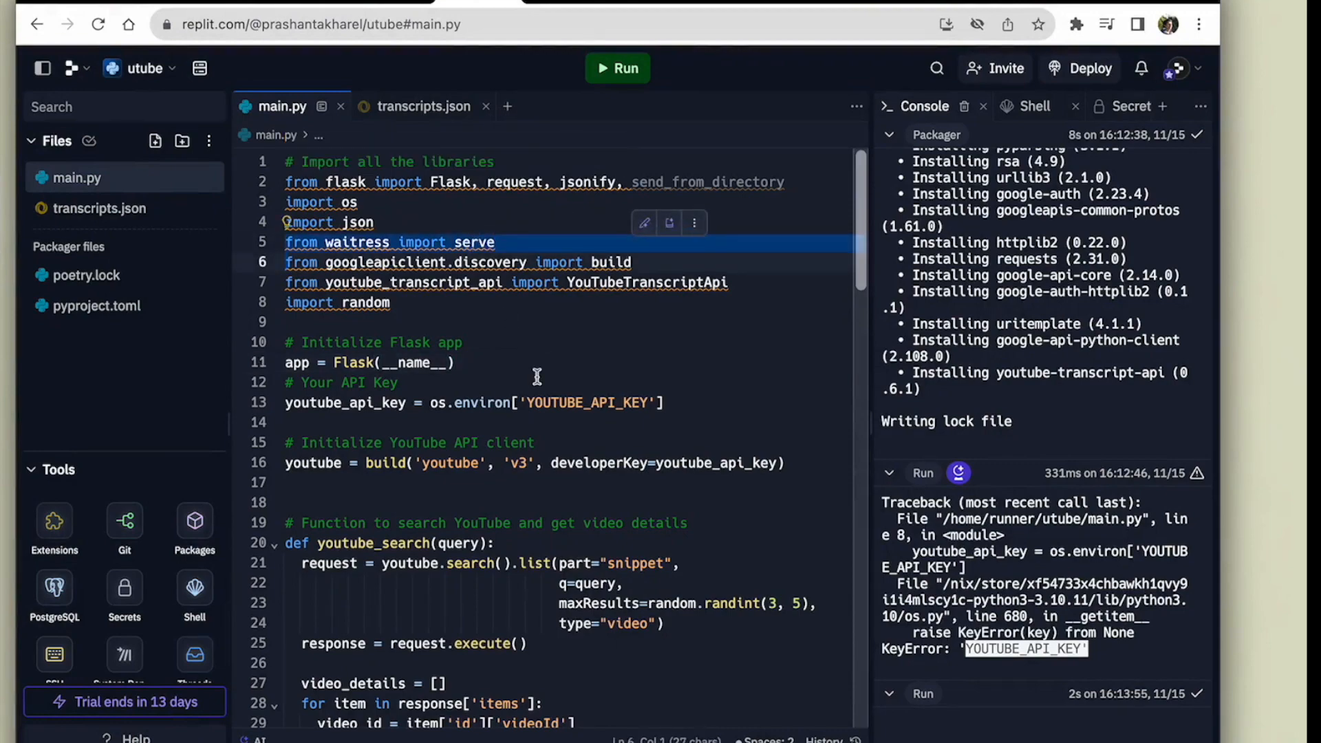
double_click(385, 380)
scroll(451, 402, down, 20)
scroll(451, 403, up, 1)
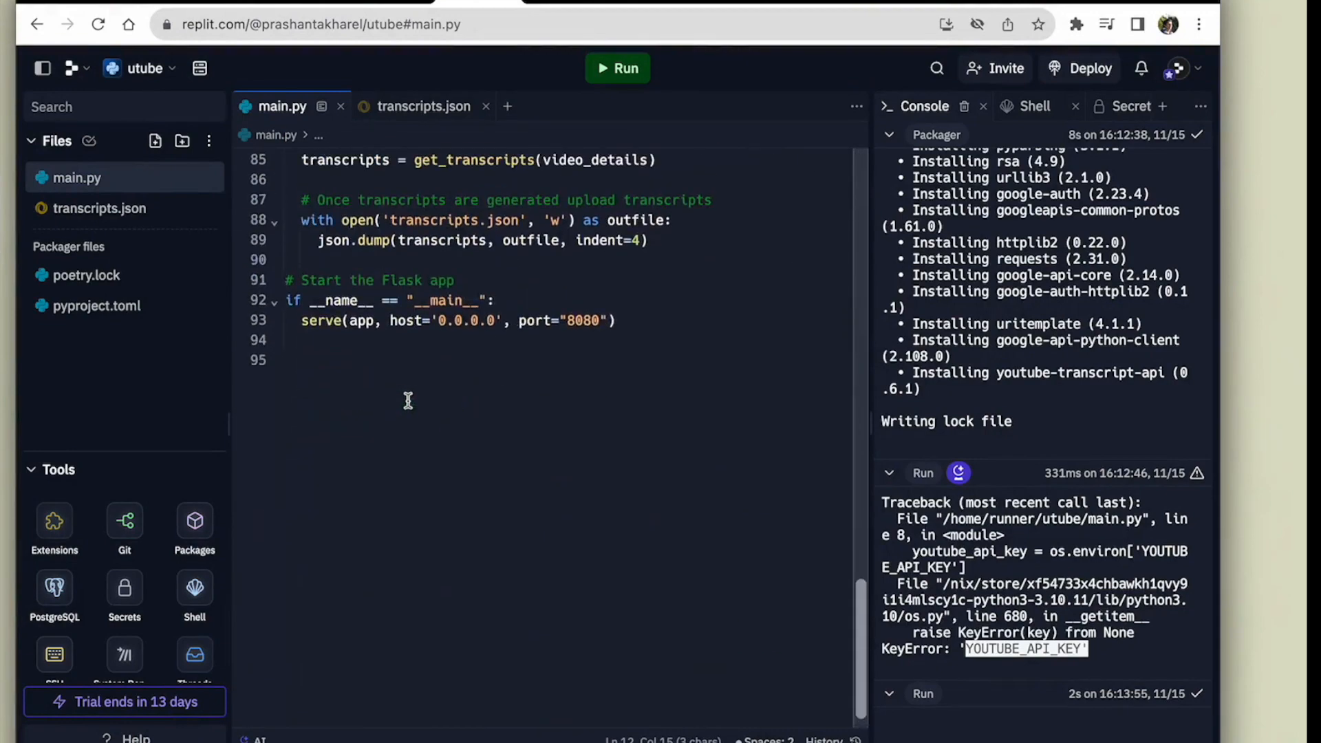
drag(303, 321, 394, 321)
Check the Flask app initialization against the API endpoint and entry-point code at the end of main.py
scroll(374, 398, up, 20)
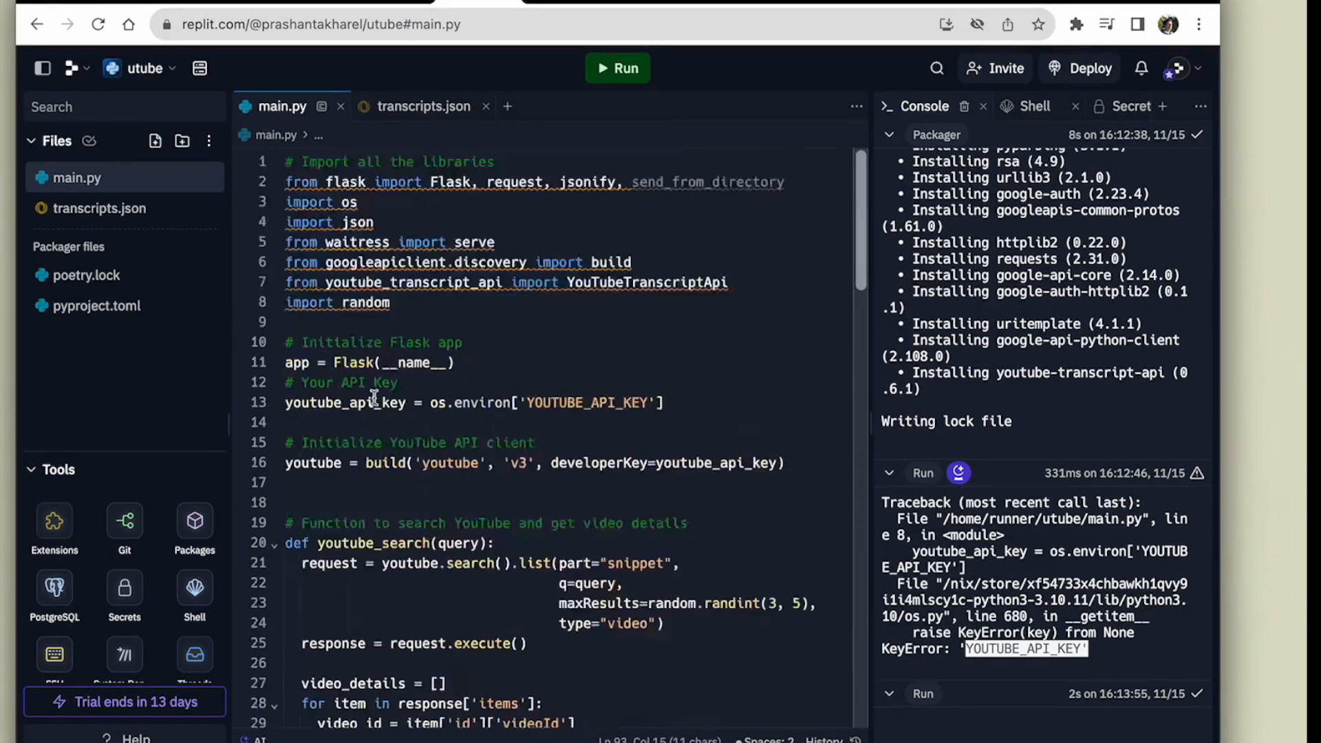
click(383, 361)
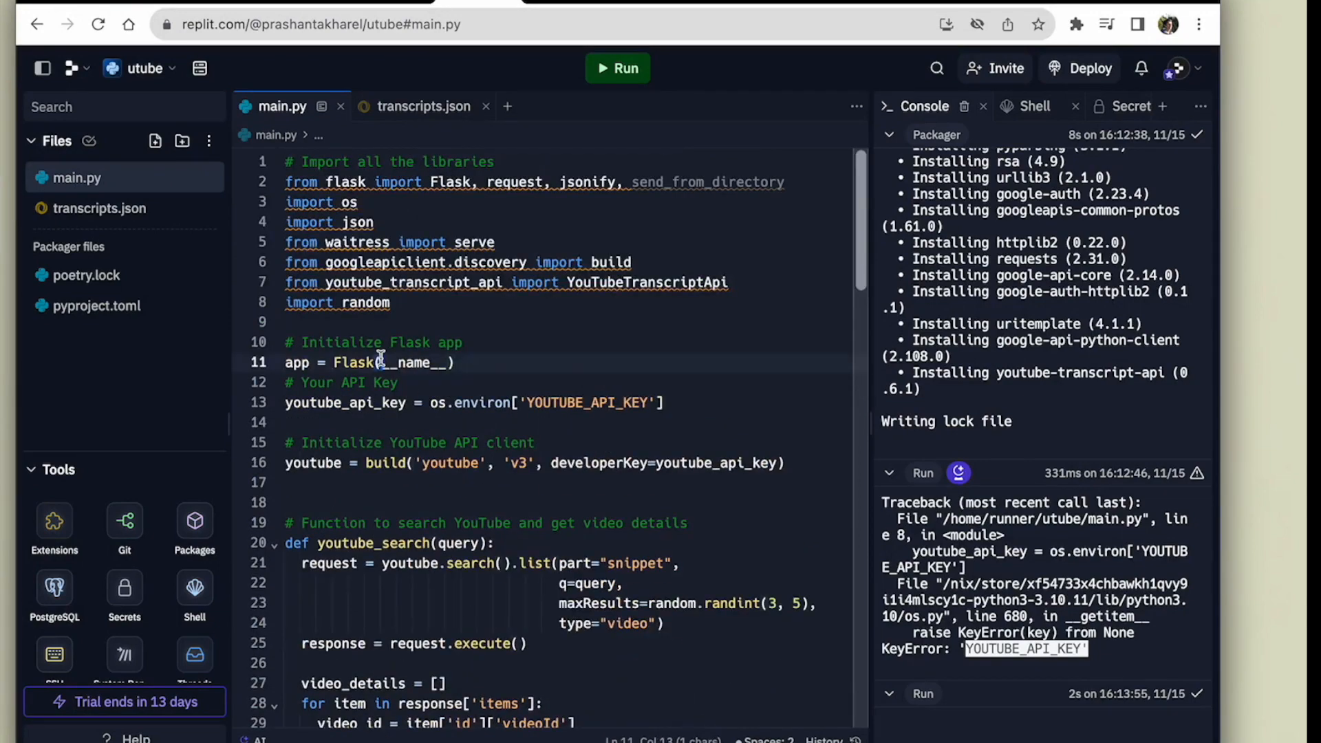
click(499, 485)
scroll(495, 486, down, 20)
scroll(496, 482, up, 4)
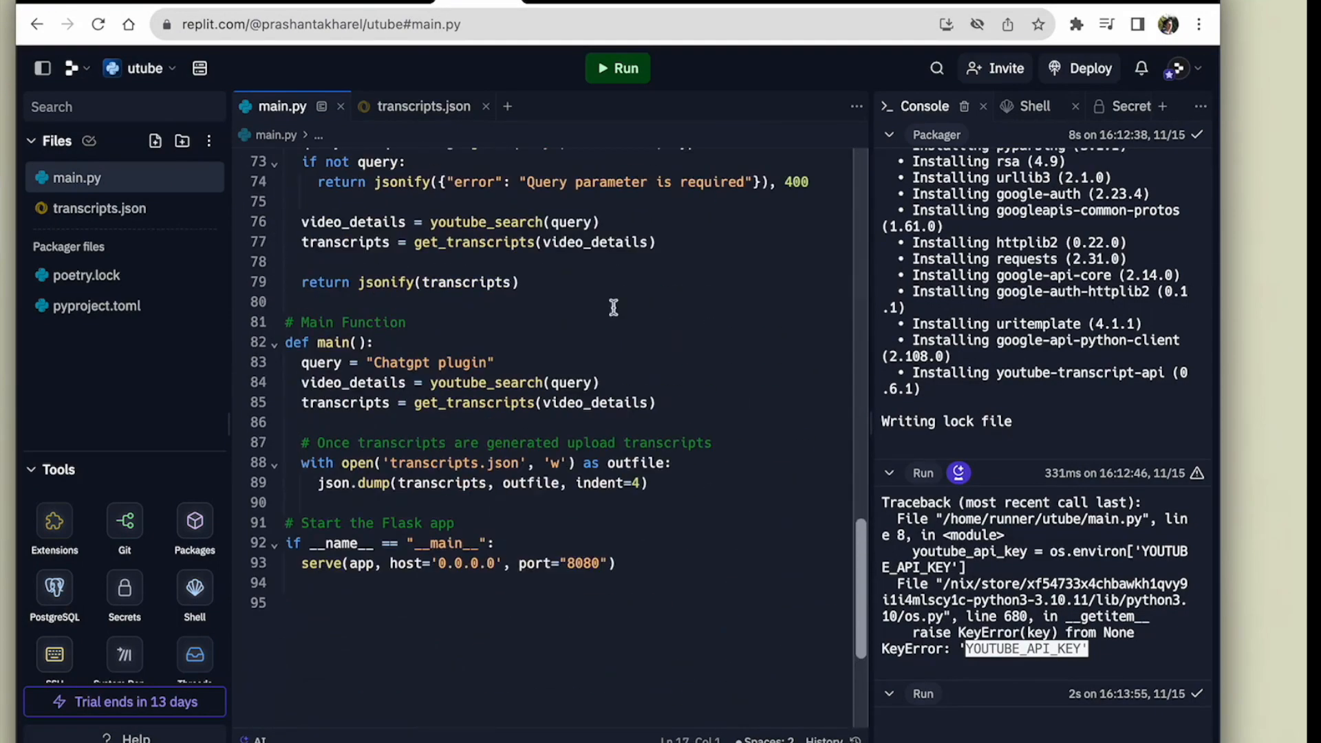
scroll(610, 304, up, 2)
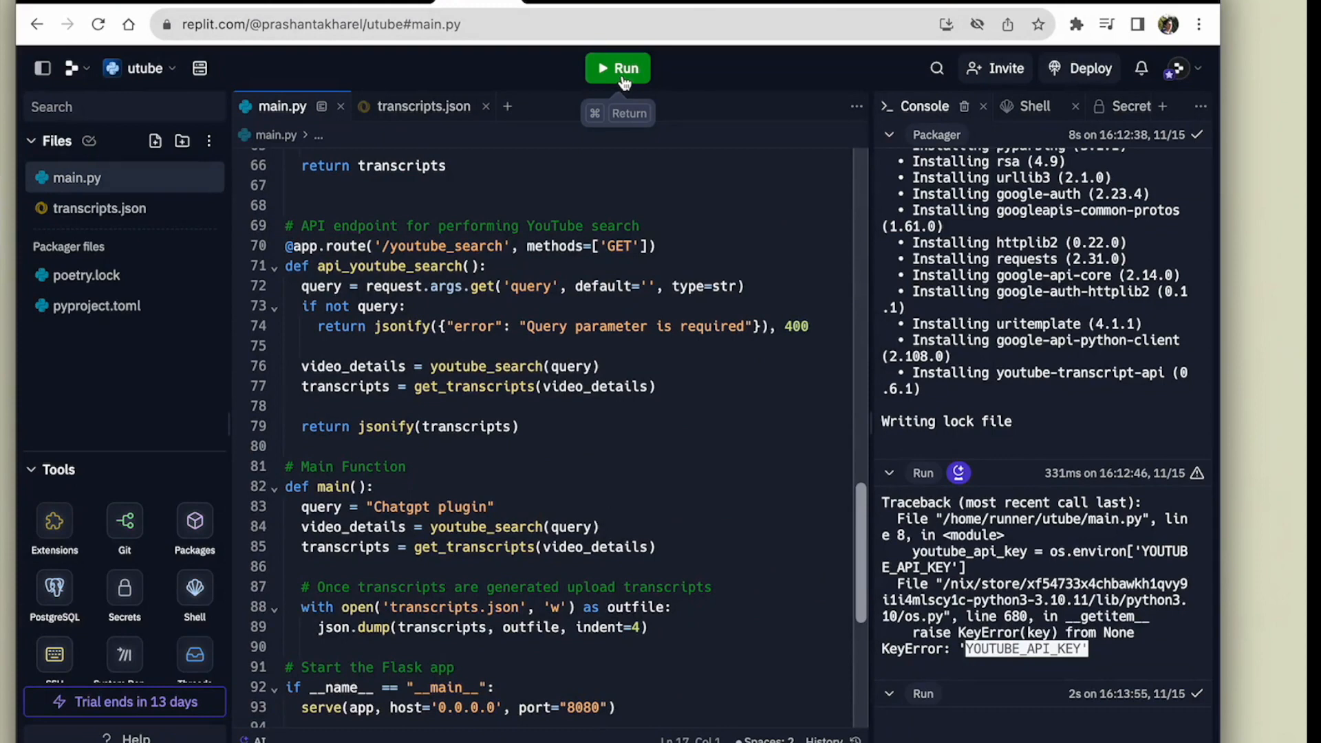
Above the youtube_search endpoint in main.py, add the comment "Create a test API end point", a GET '/test' route and a test_api() function header
scroll(472, 369, up, 3)
click(319, 309)
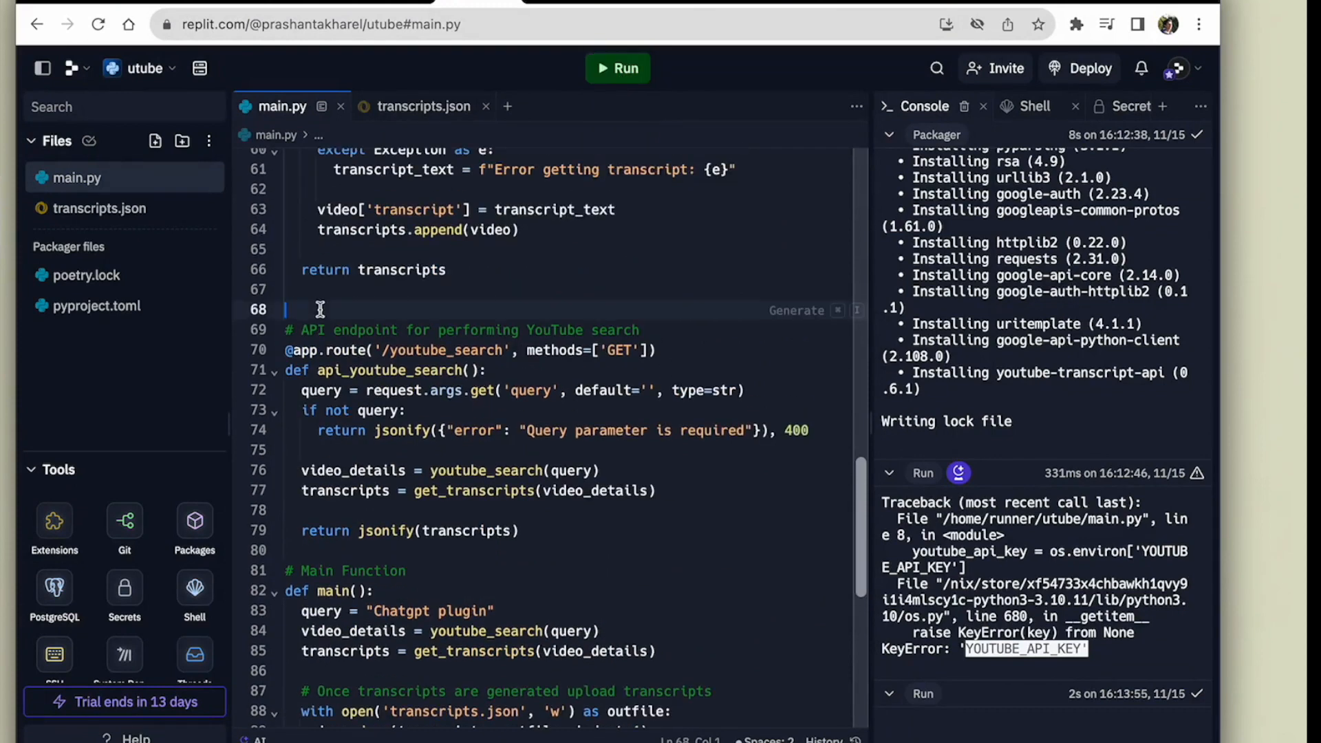
key(Return)
key(Return)
text(@)
key(BackSpace)
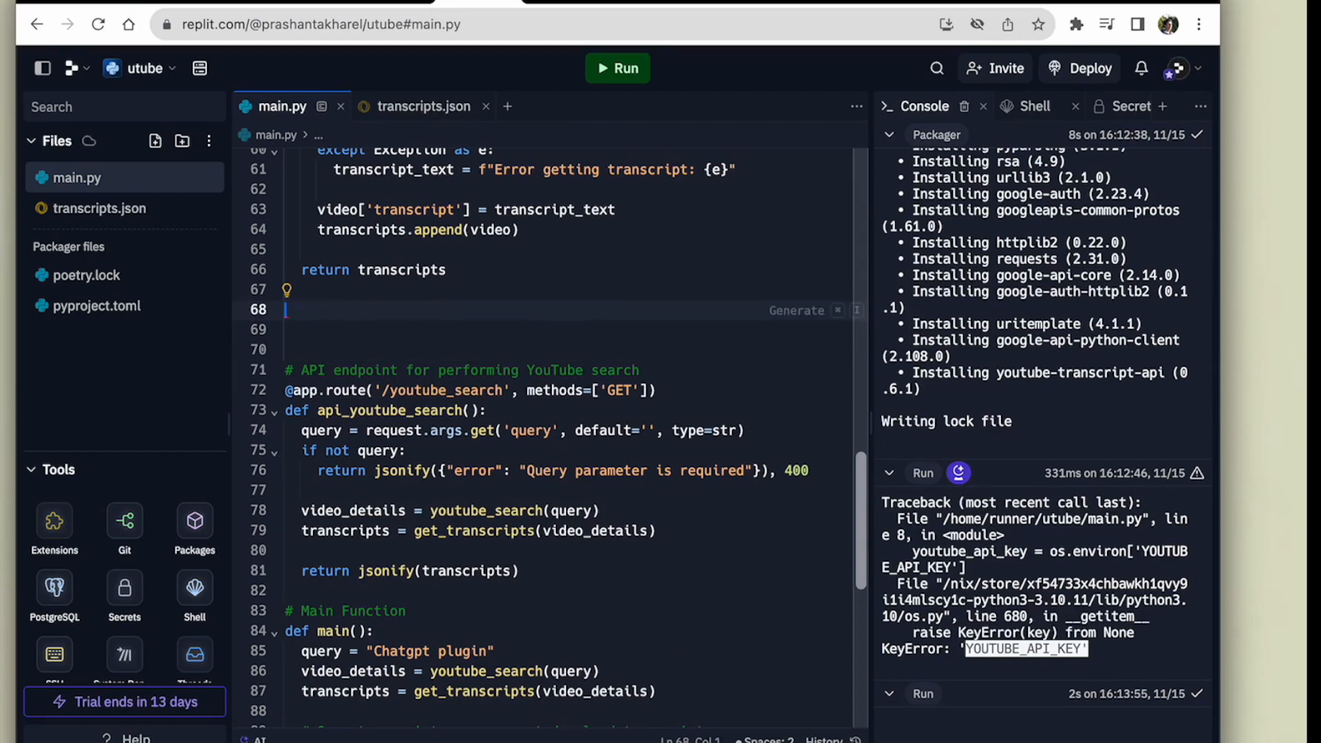
text(# Create a test API end point @app.route('/test', methods=['GET']) def test_api():)
key(Return)
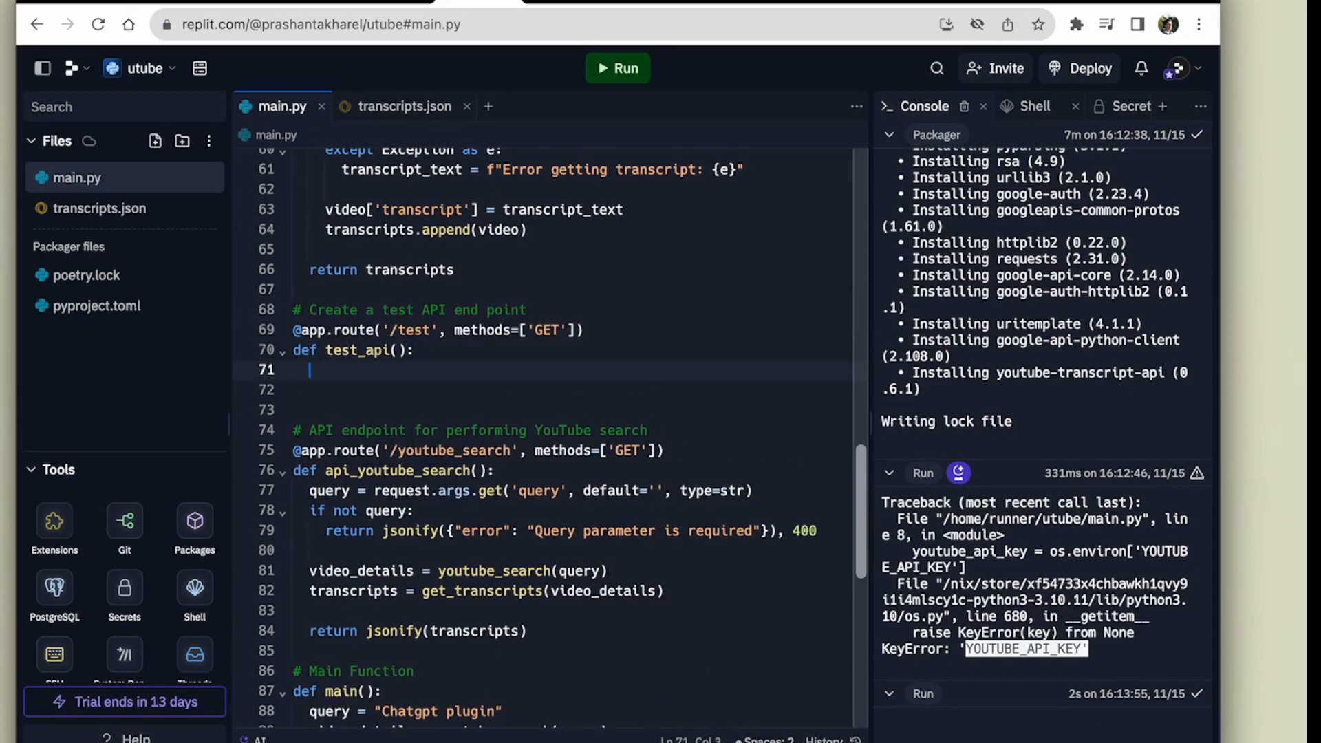
Make test_api return jsonify({"message": "API is working"}) and remove the extra blank line below the function
text(return)
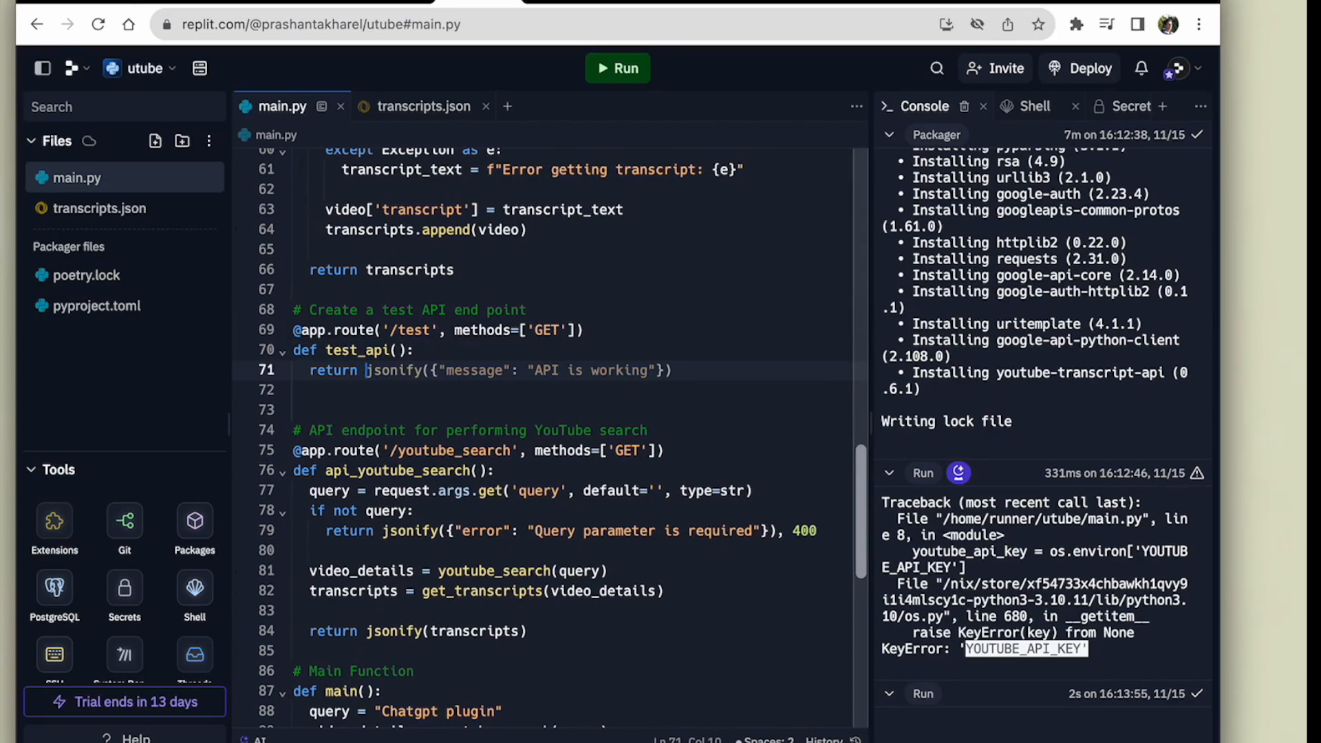
key(Tab)
click(466, 406)
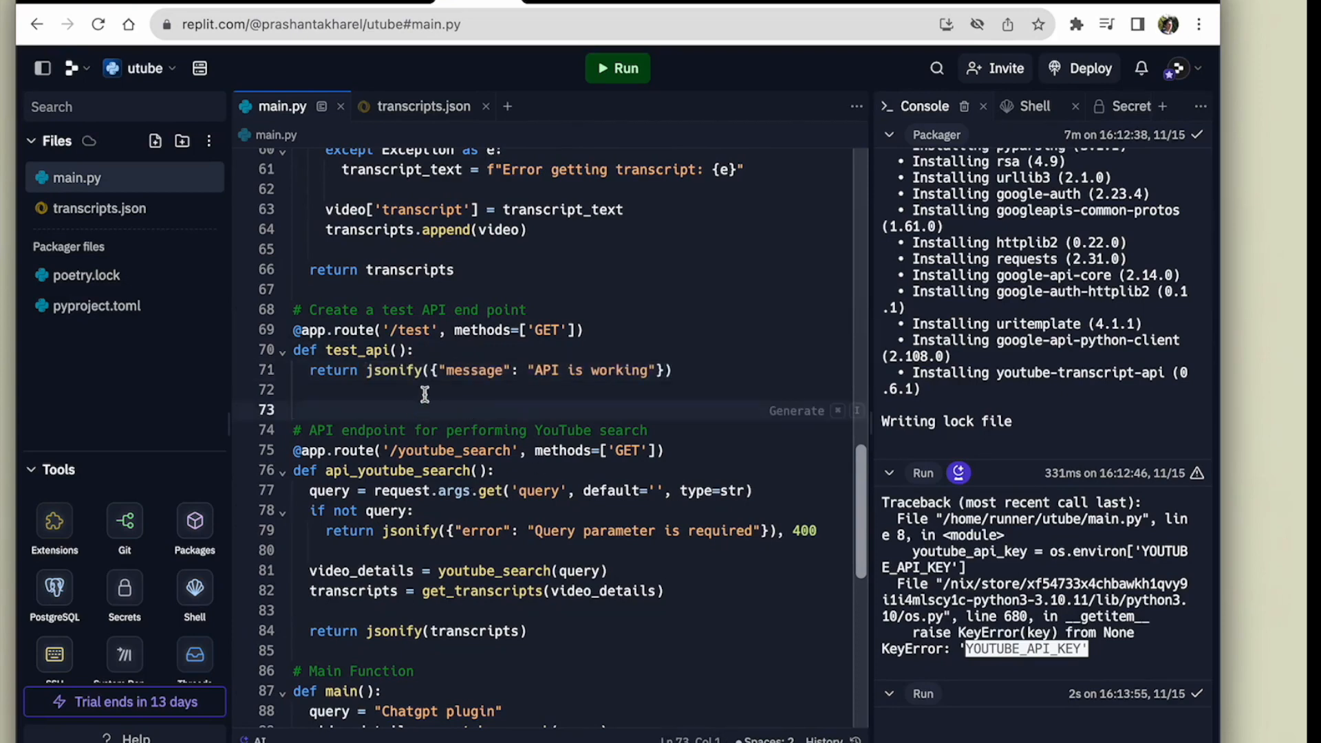
key(BackSpace)
click(476, 532)
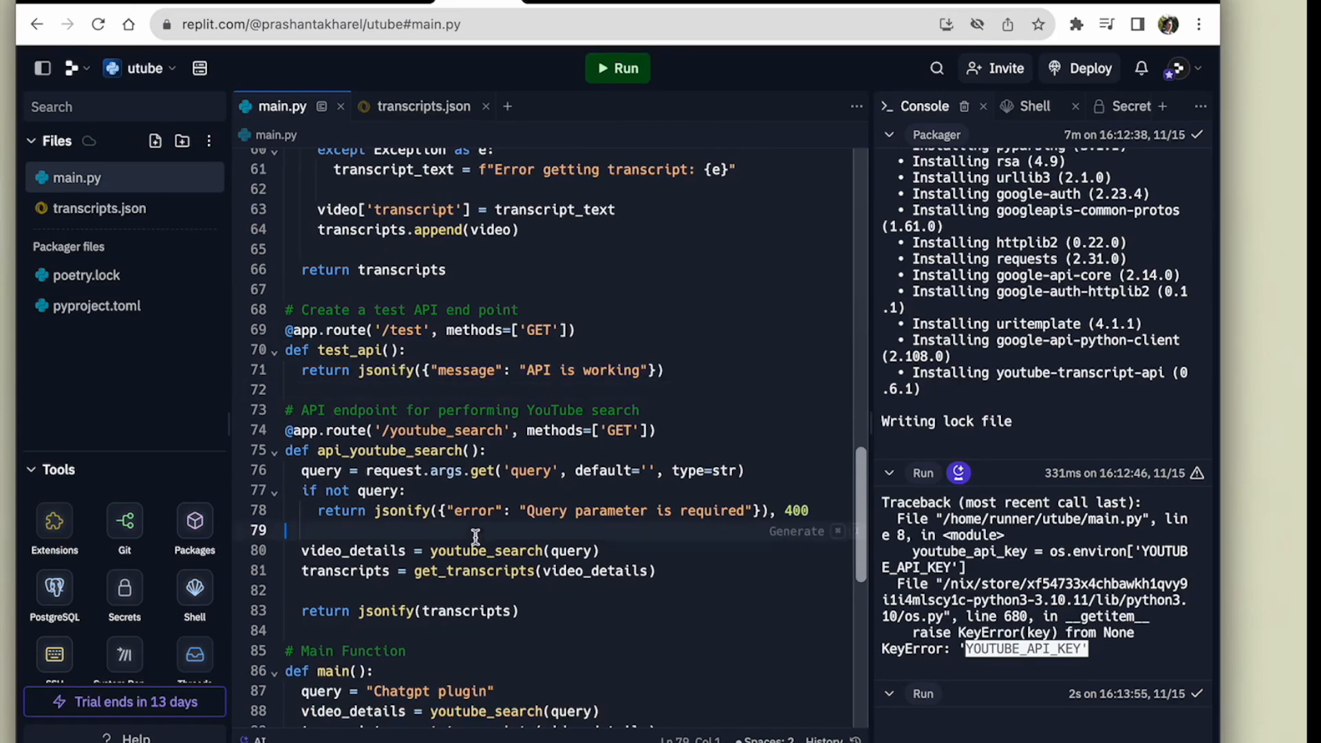
Compare the '/test' and '/youtube_search' route paths and review the rest of main.py
click(383, 329)
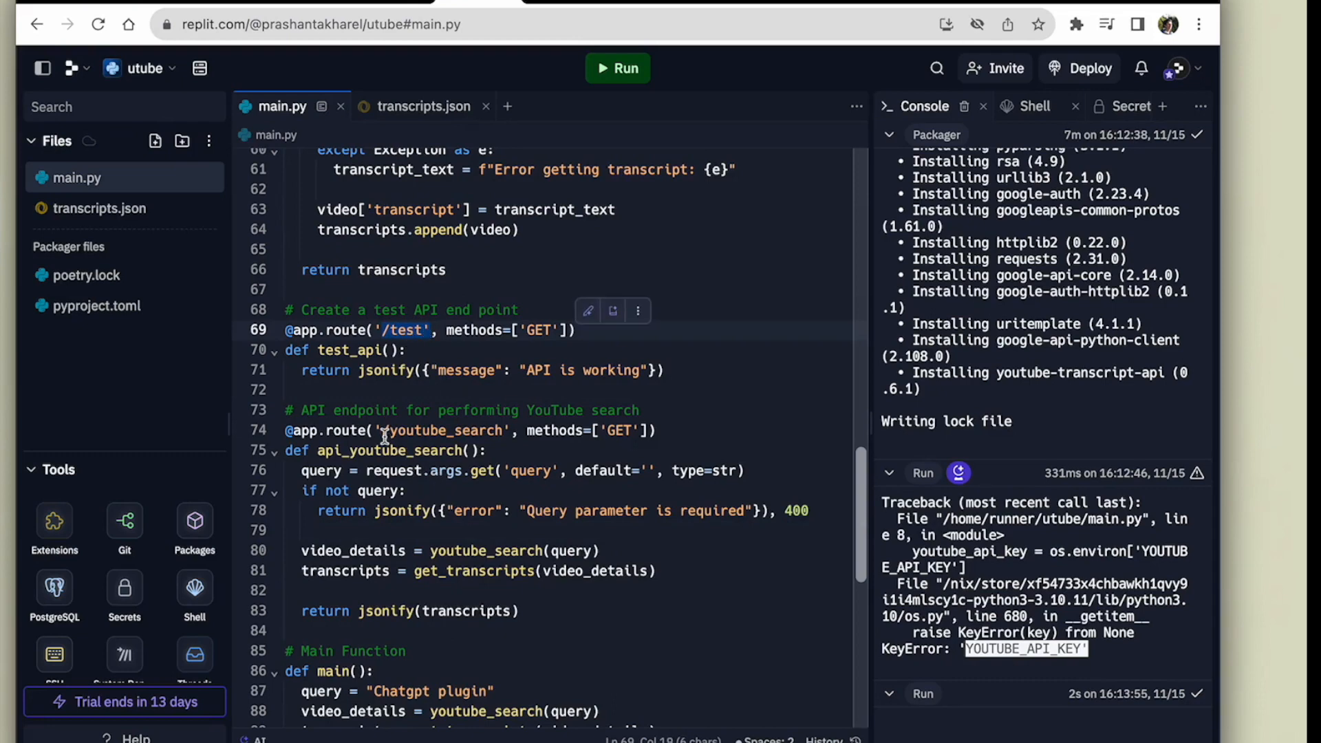
drag(383, 431, 504, 435)
click(434, 553)
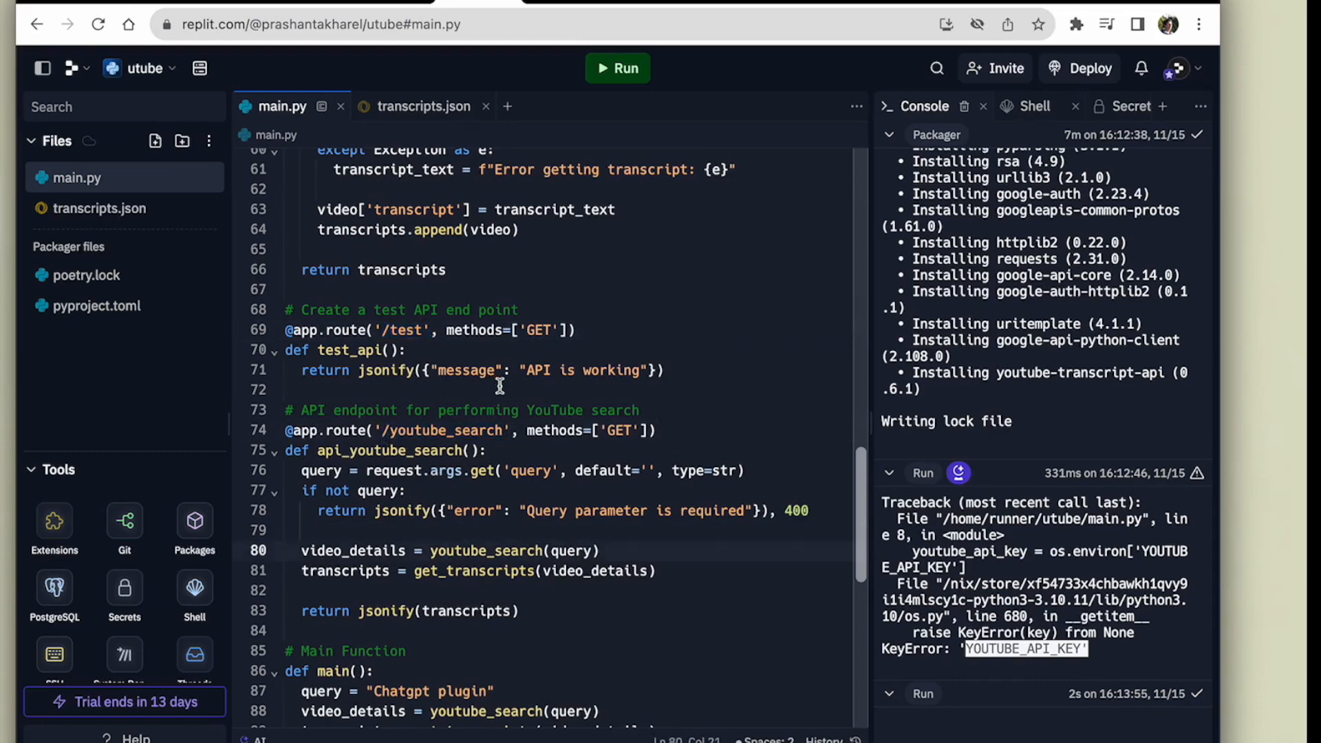
click(505, 530)
scroll(502, 531, down, 10)
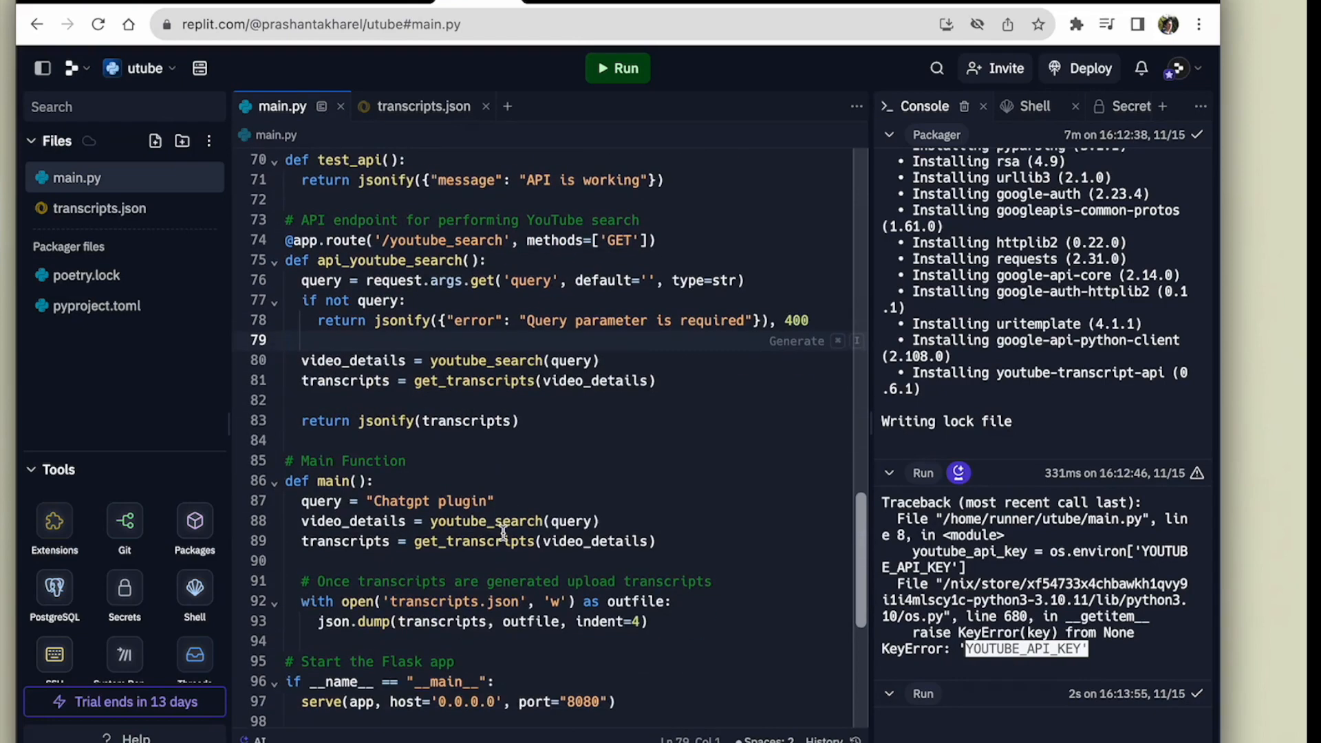
scroll(503, 533, up, 20)
Run the Flask app and open its web preview in a separate browser tab
click(624, 69)
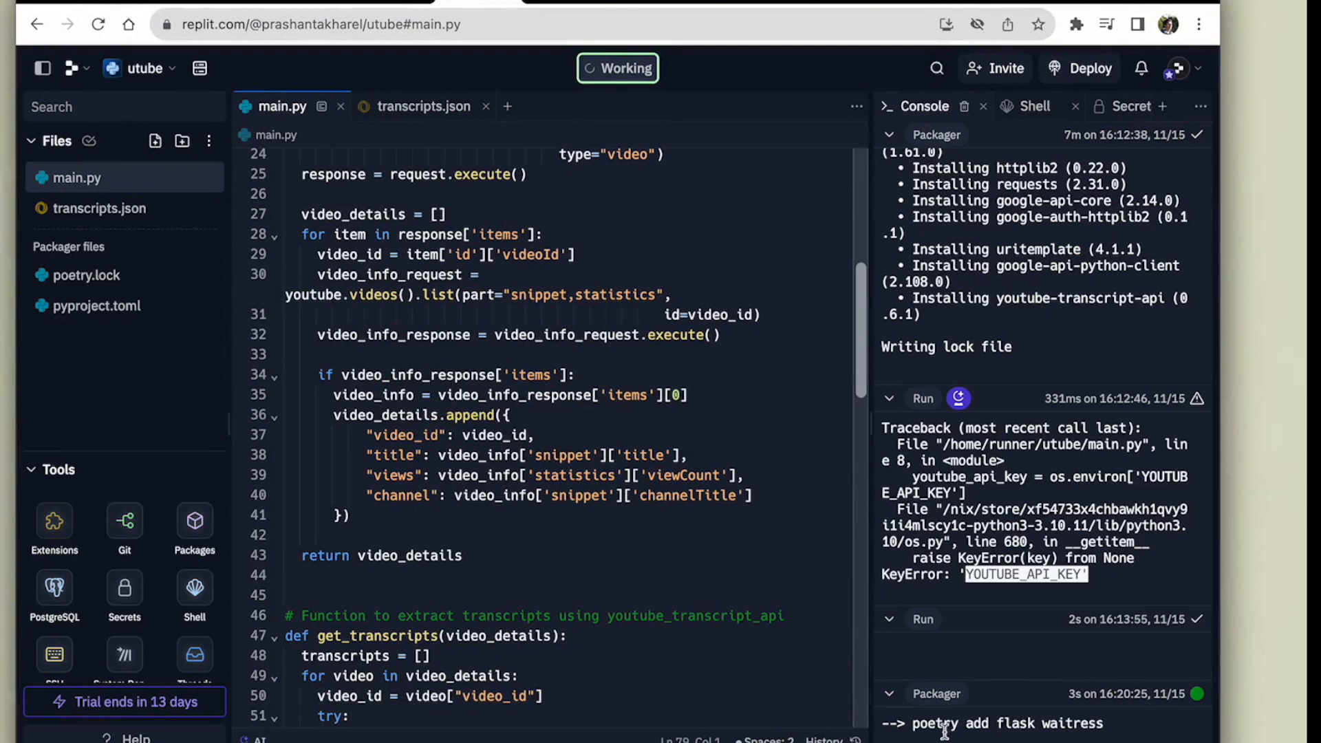
scroll(626, 544, up, 7)
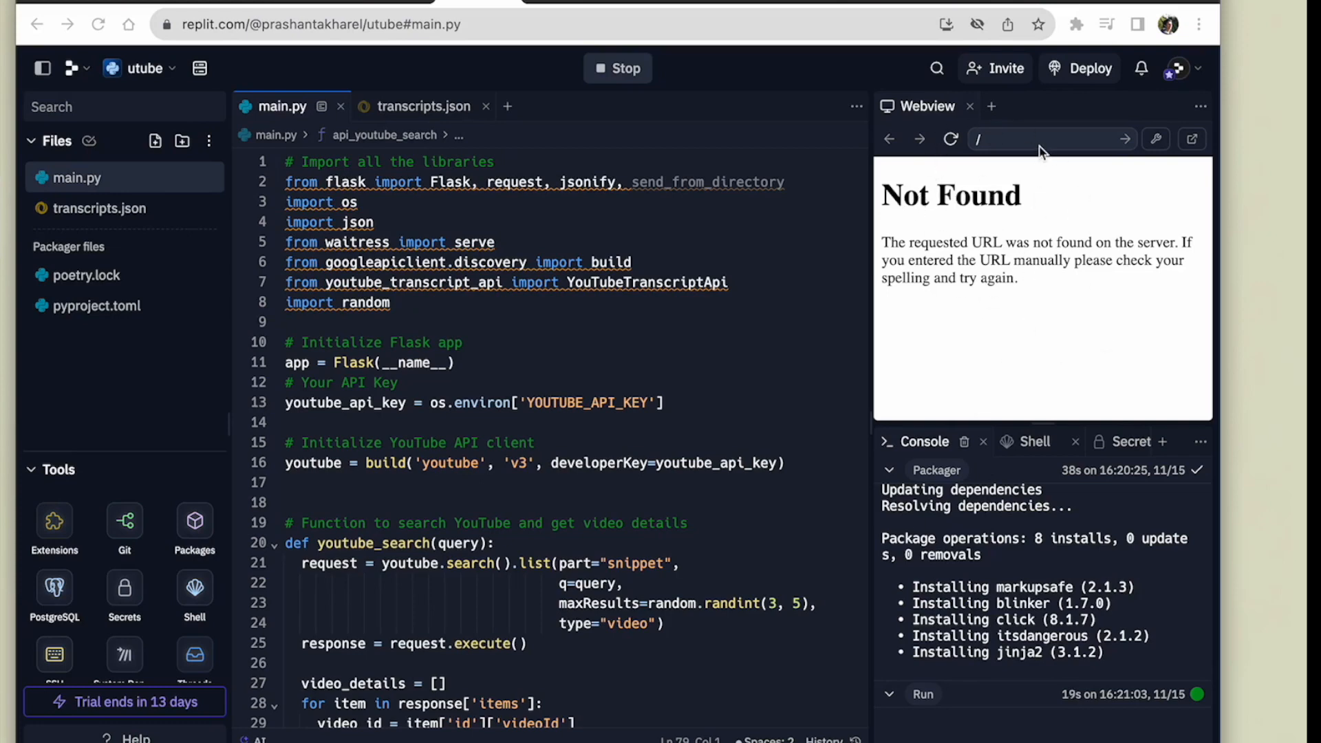
click(1194, 146)
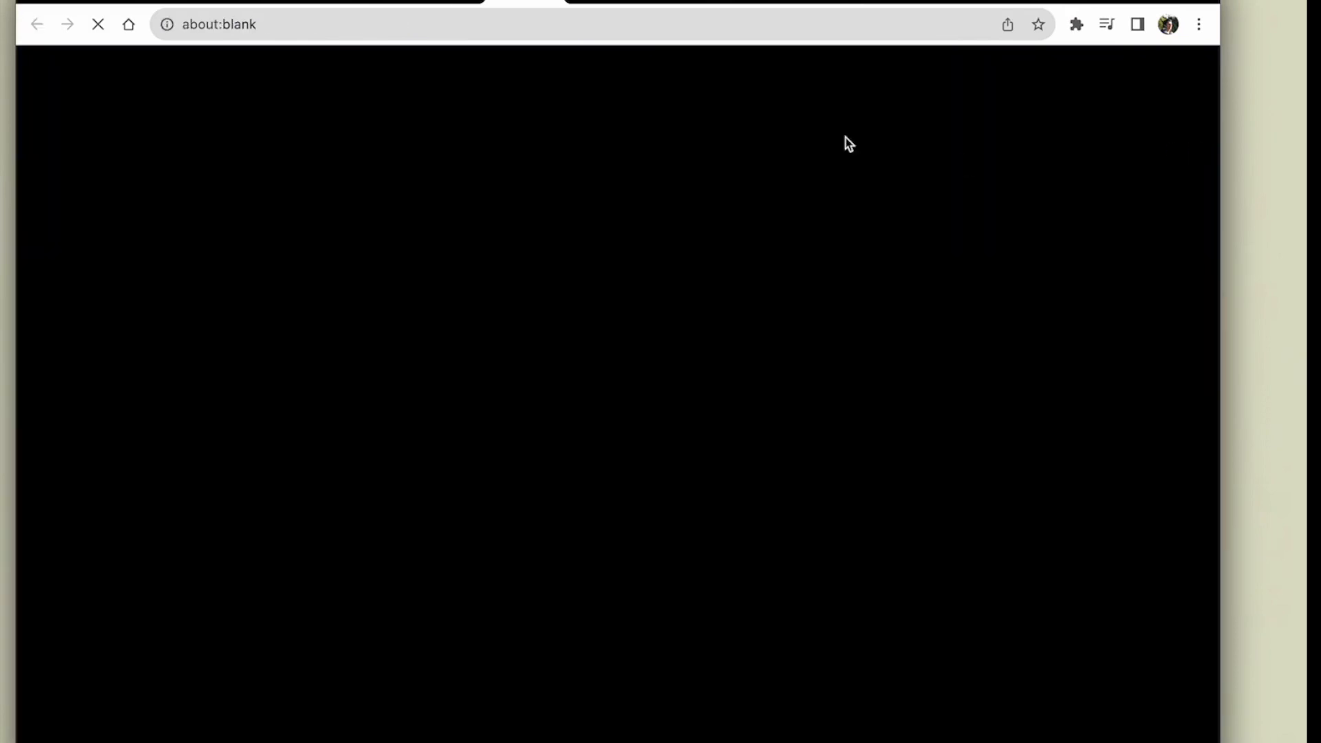
Request the hosted app's /test endpoint and examine the JSON message it returns
click(242, 20)
click(428, 26)
key(super+a)
click(467, 25)
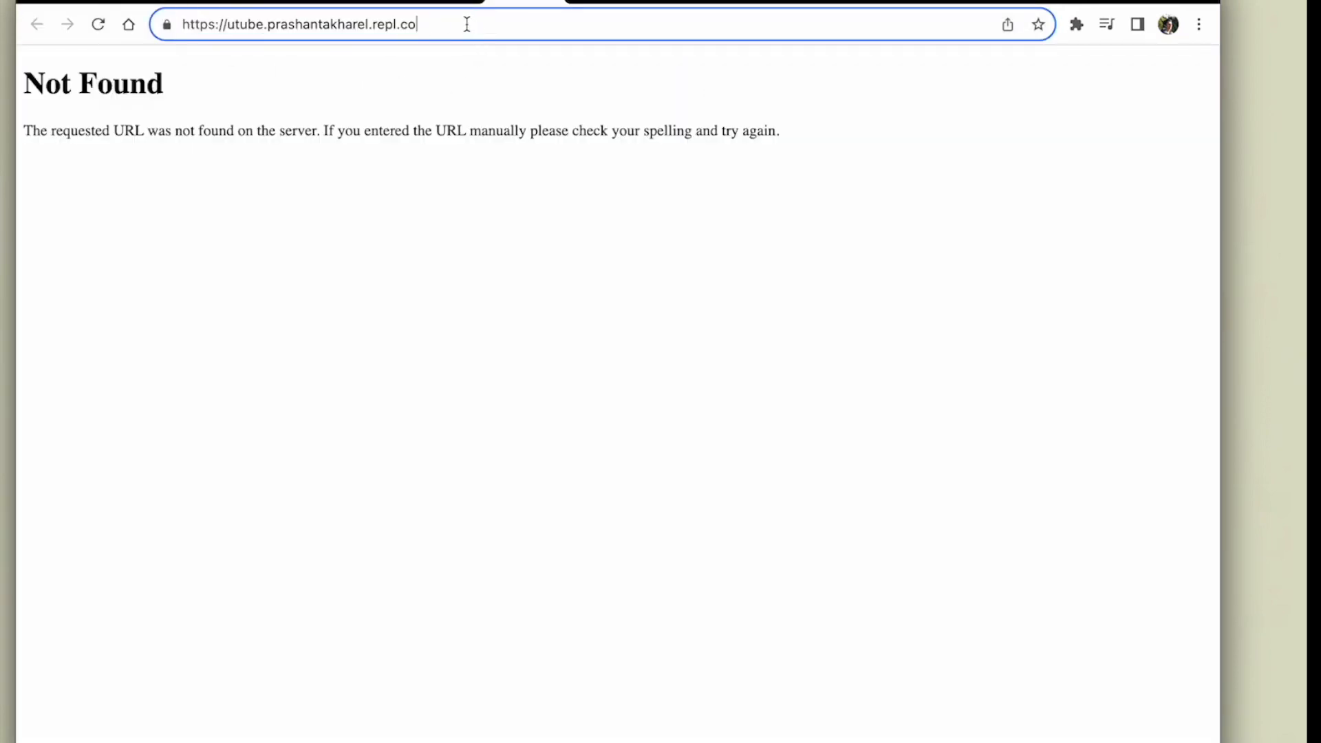
text(/test)
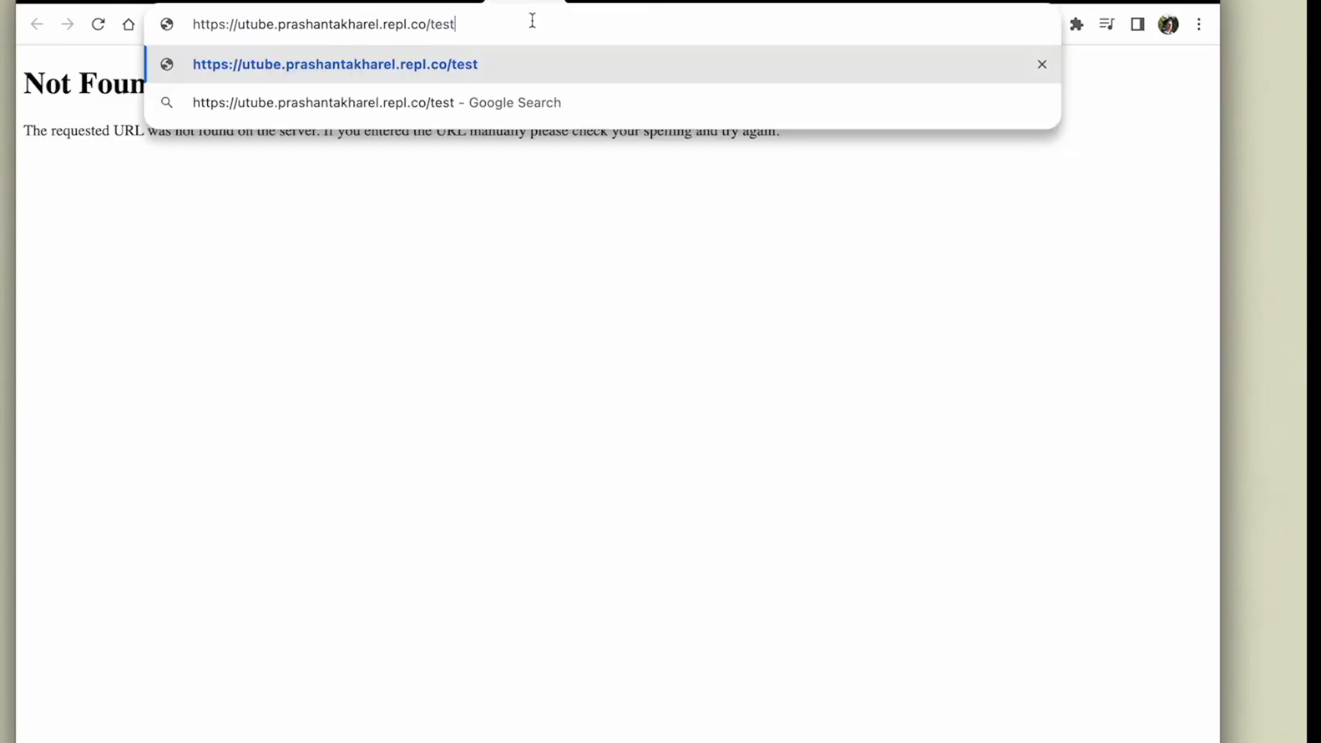
key(Return)
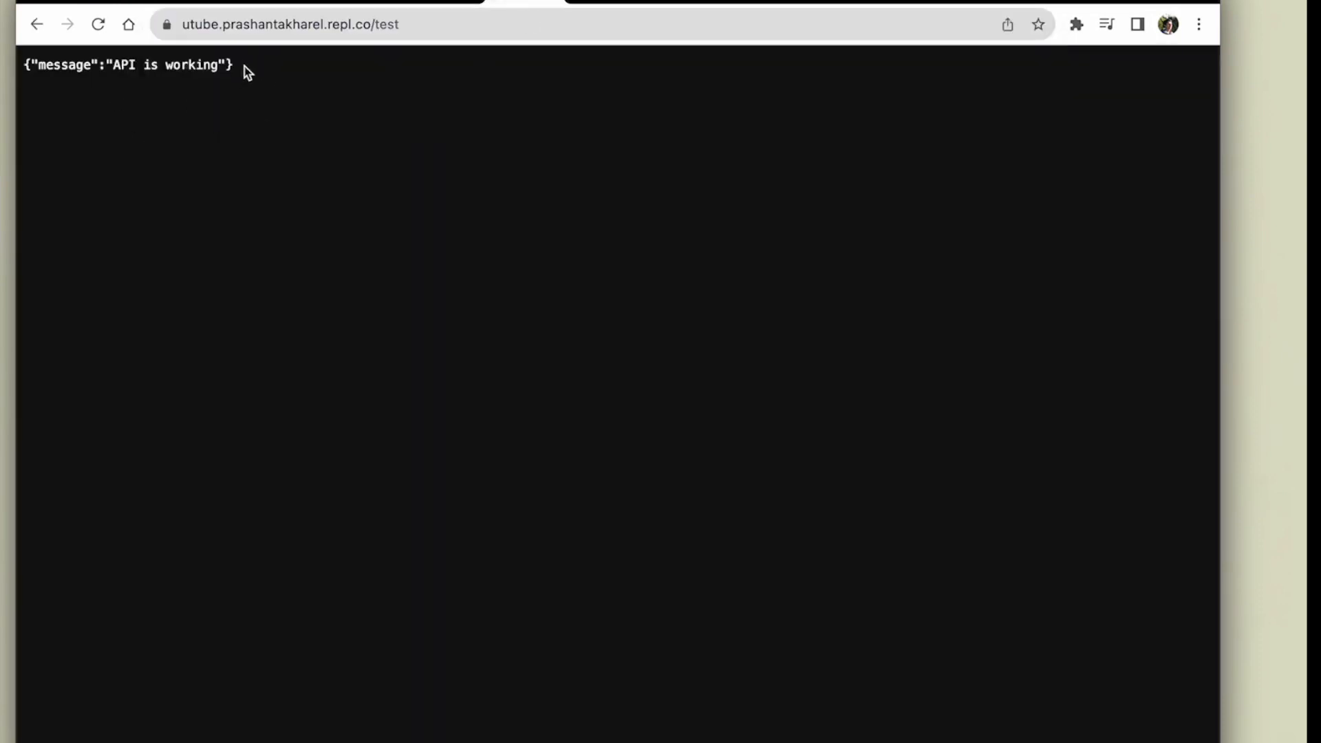
drag(245, 66, 23, 65)
click(327, 62)
Replace the test path in the hosted app's address with the youtube_search endpoint
click(457, 20)
click(530, 22)
key(BackSpace)
key(BackSpace)
key(BackSpace)
key(BackSpace)
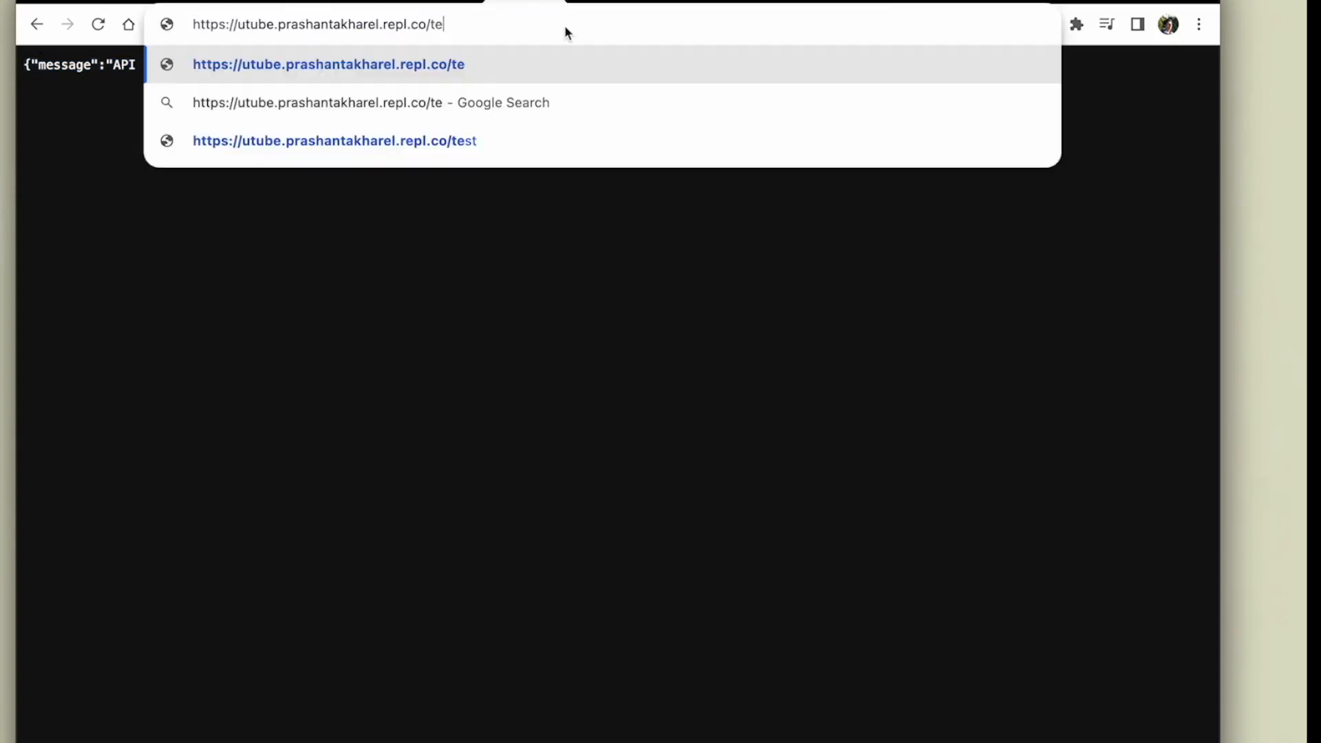
text(youtu)
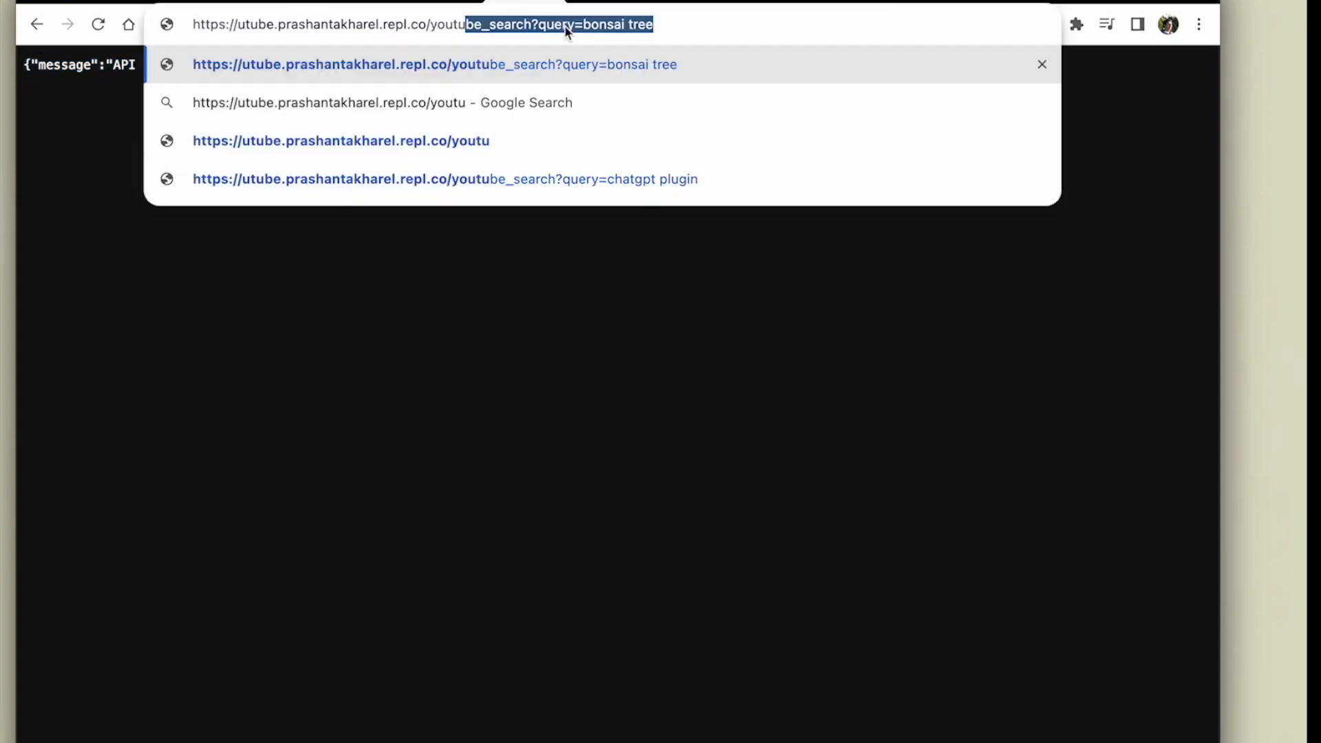
Set the youtube_search query parameter to chatgpt4 and load the request
drag(697, 34, 588, 27)
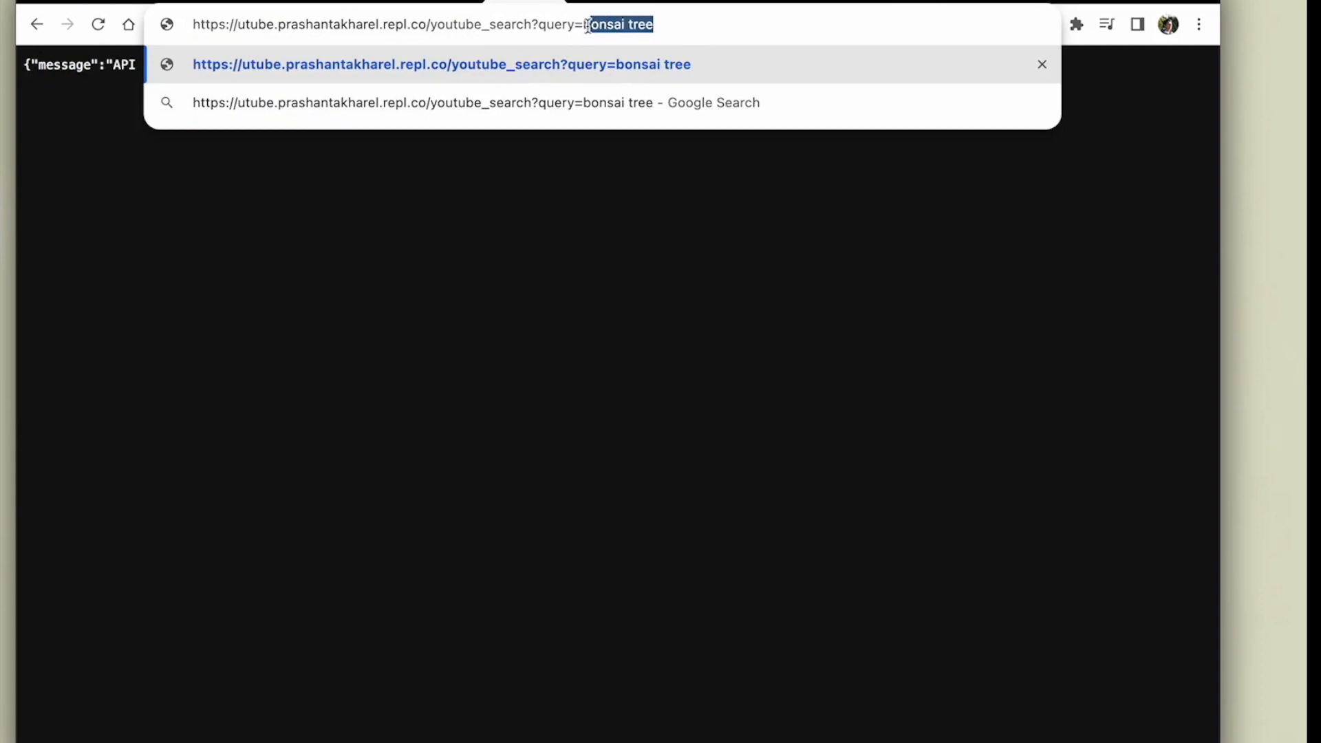
text(bonsa)
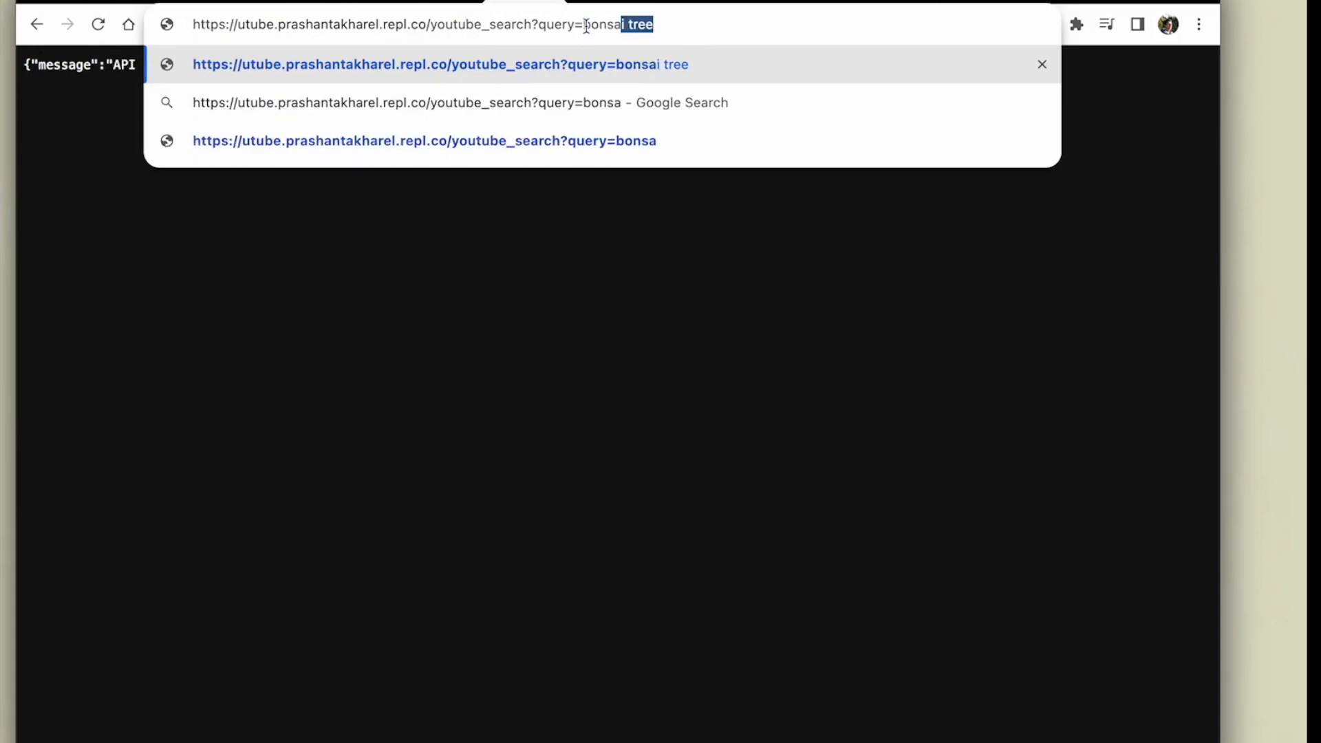
key(BackSpace)
key(BackSpace)
key(BackSpace)
key(BackSpace)
key(BackSpace)
key(BackSpace)
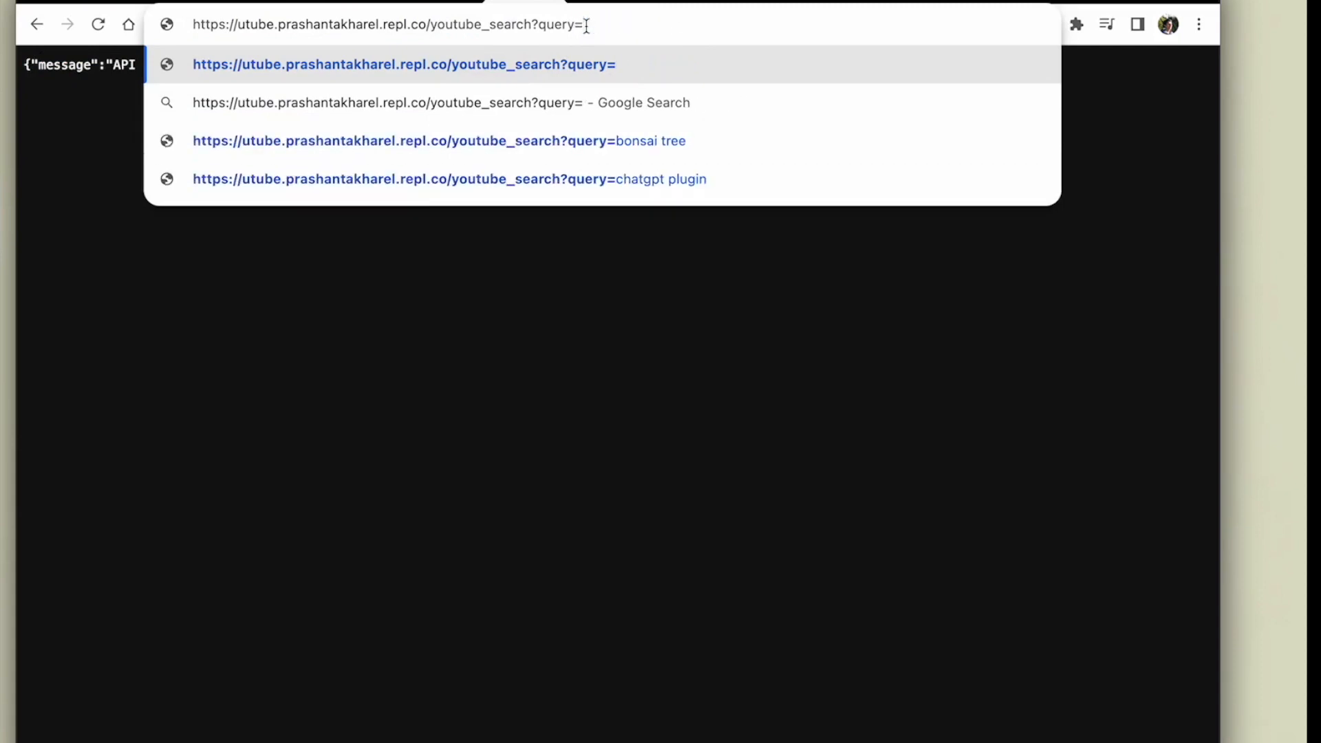
text(ch)
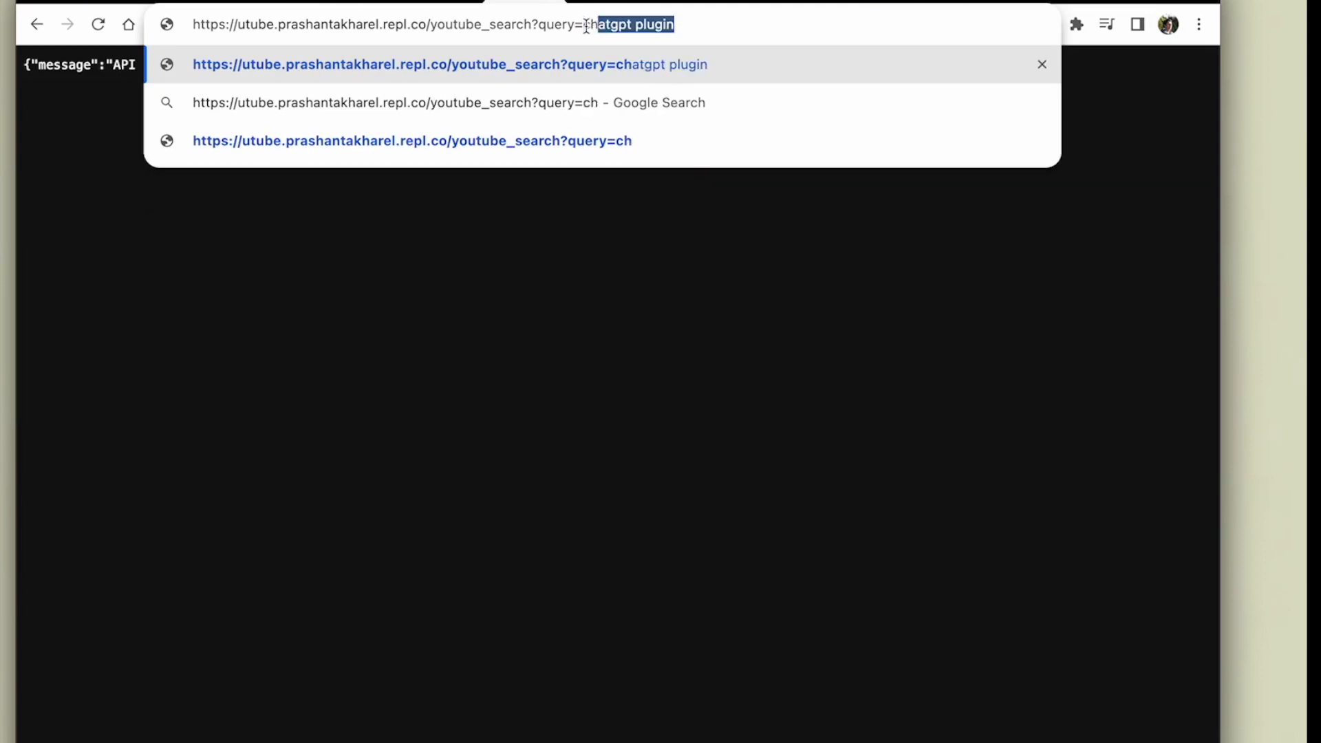
text(atgpt4)
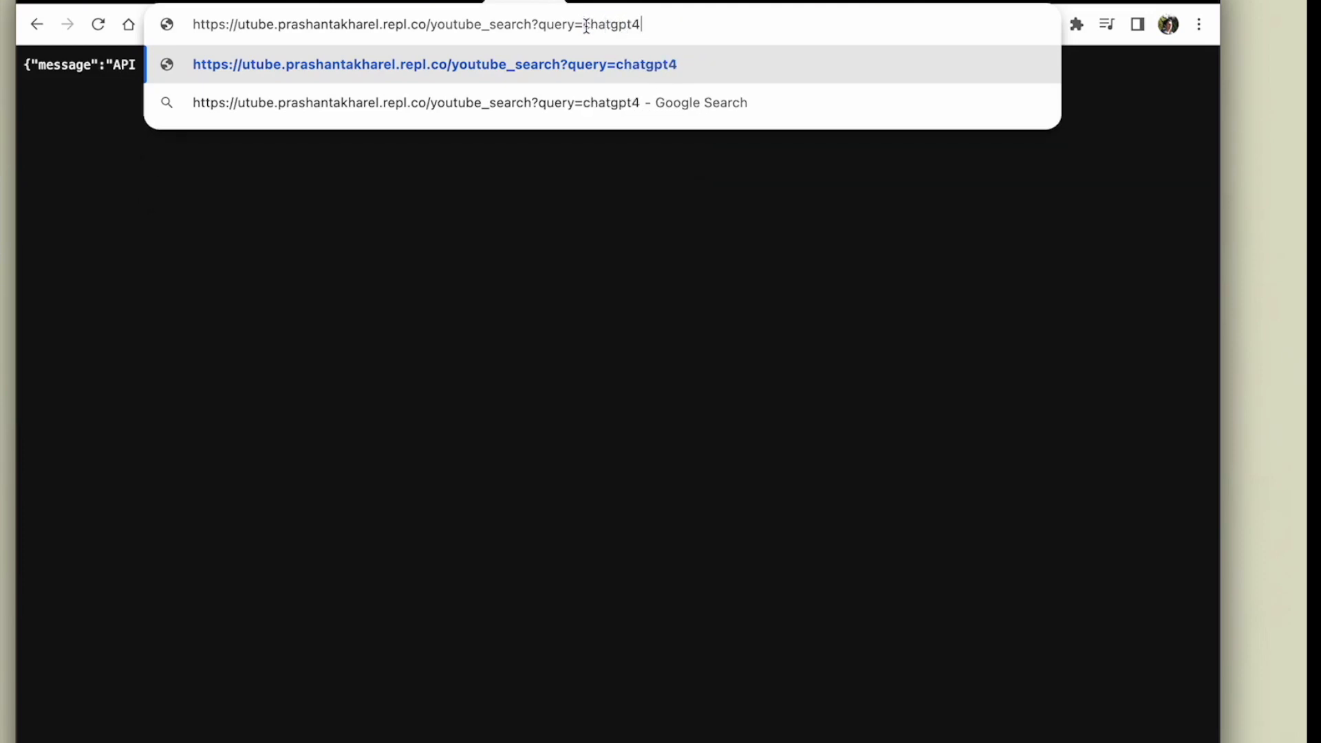
key(Return)
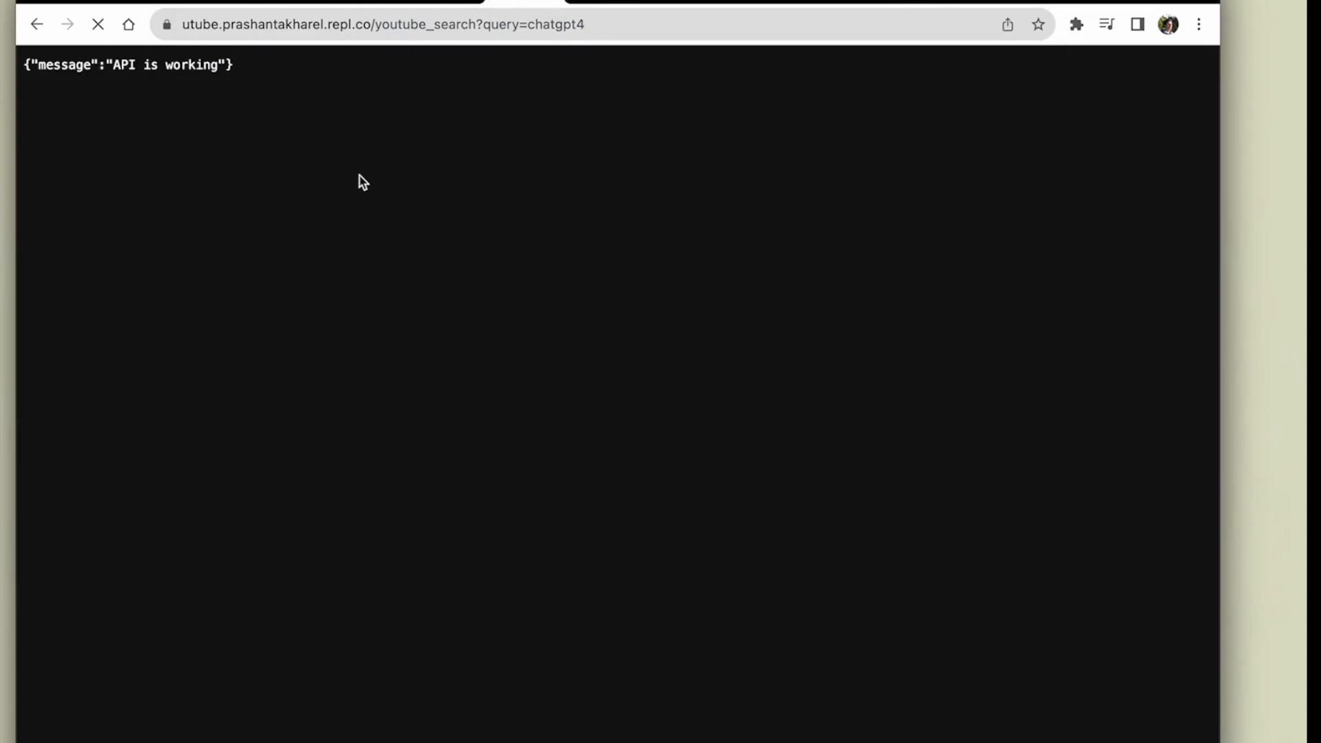
Examine the JSON response from start to end for each video's channel, title and timestamped transcript
scroll(244, 212, down, 20)
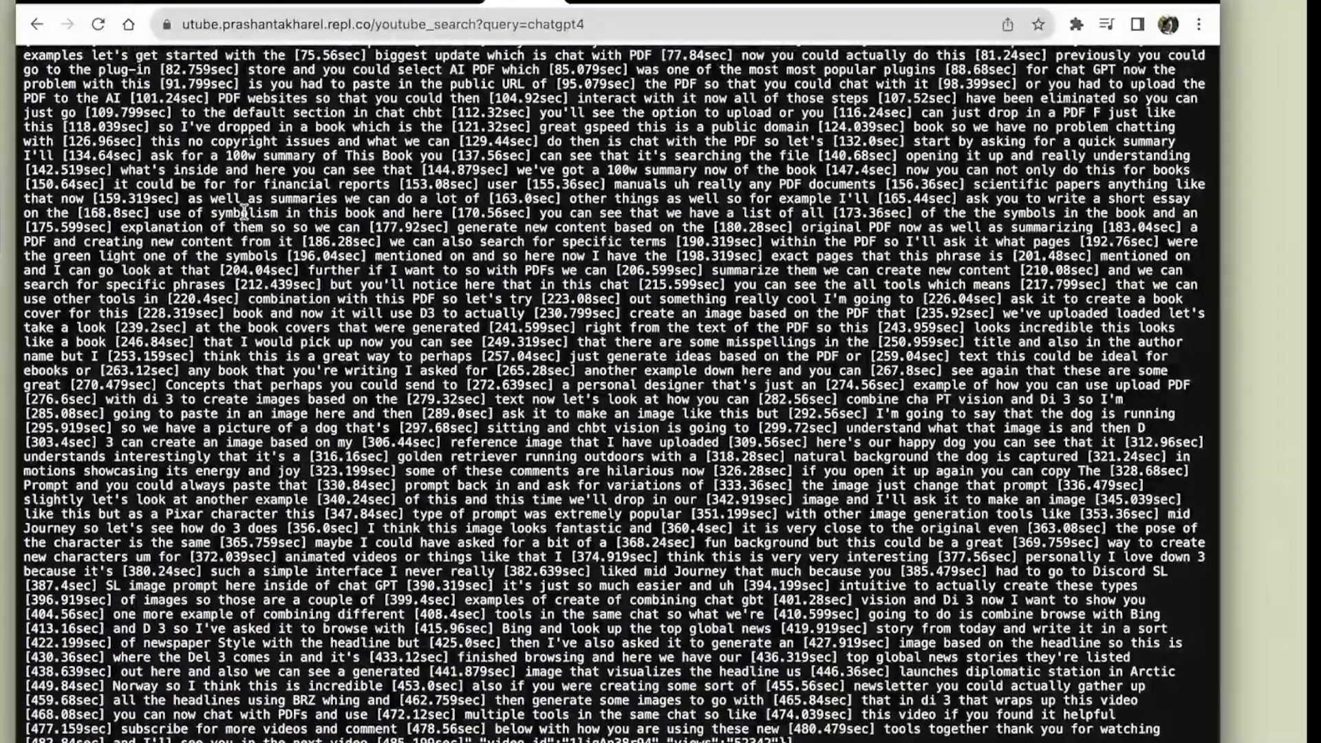
scroll(245, 212, up, 20)
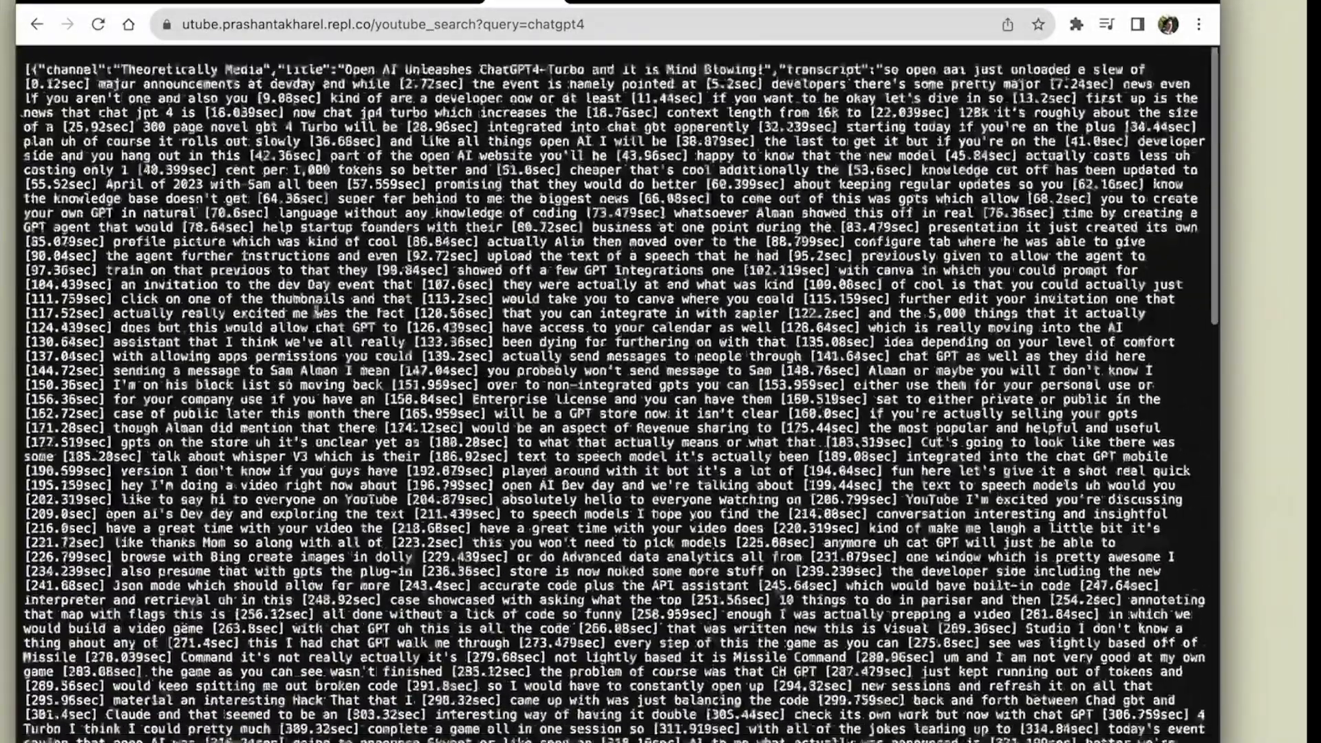
key(ctrl+shift+Tab)
scroll(333, 574, up, 3)
key(ctrl+Tab)
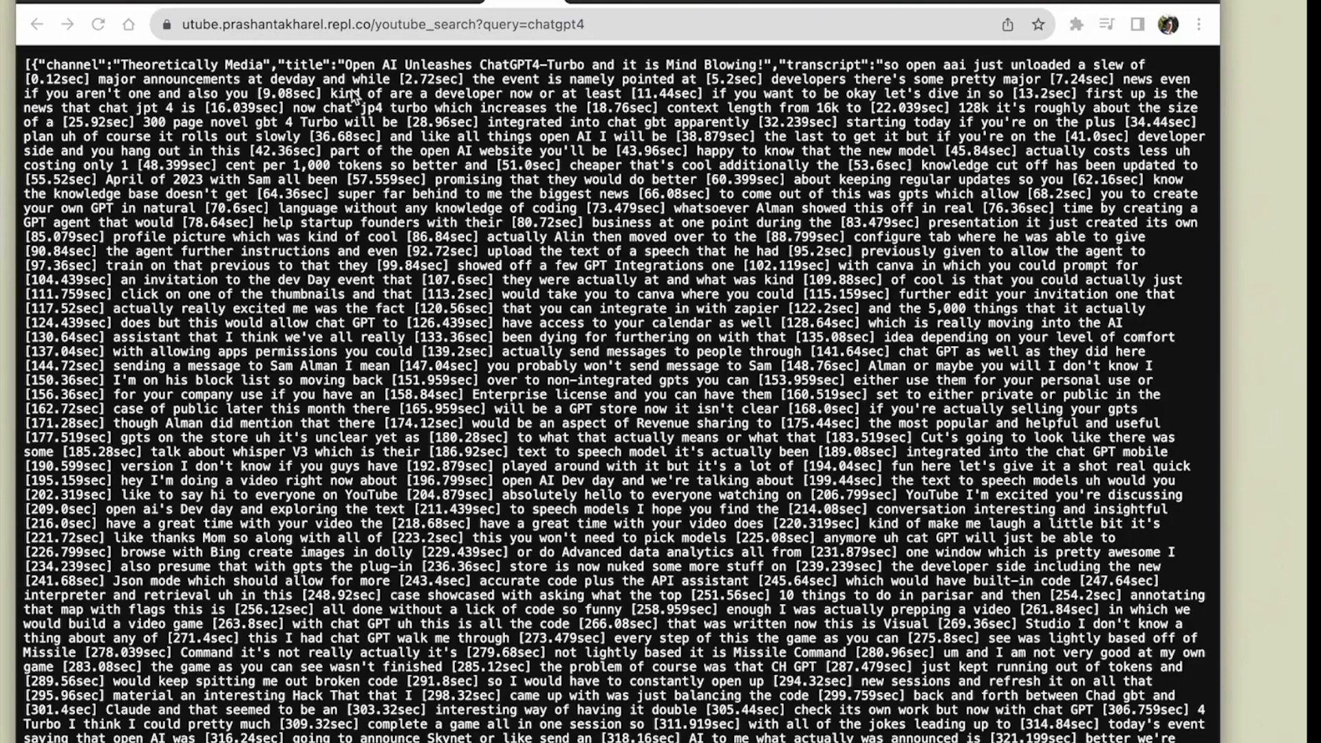
Switch to the Summarize Video & Learn GPT editor and open a new action with its empty OpenAPI schema ready for entry
click(129, 3)
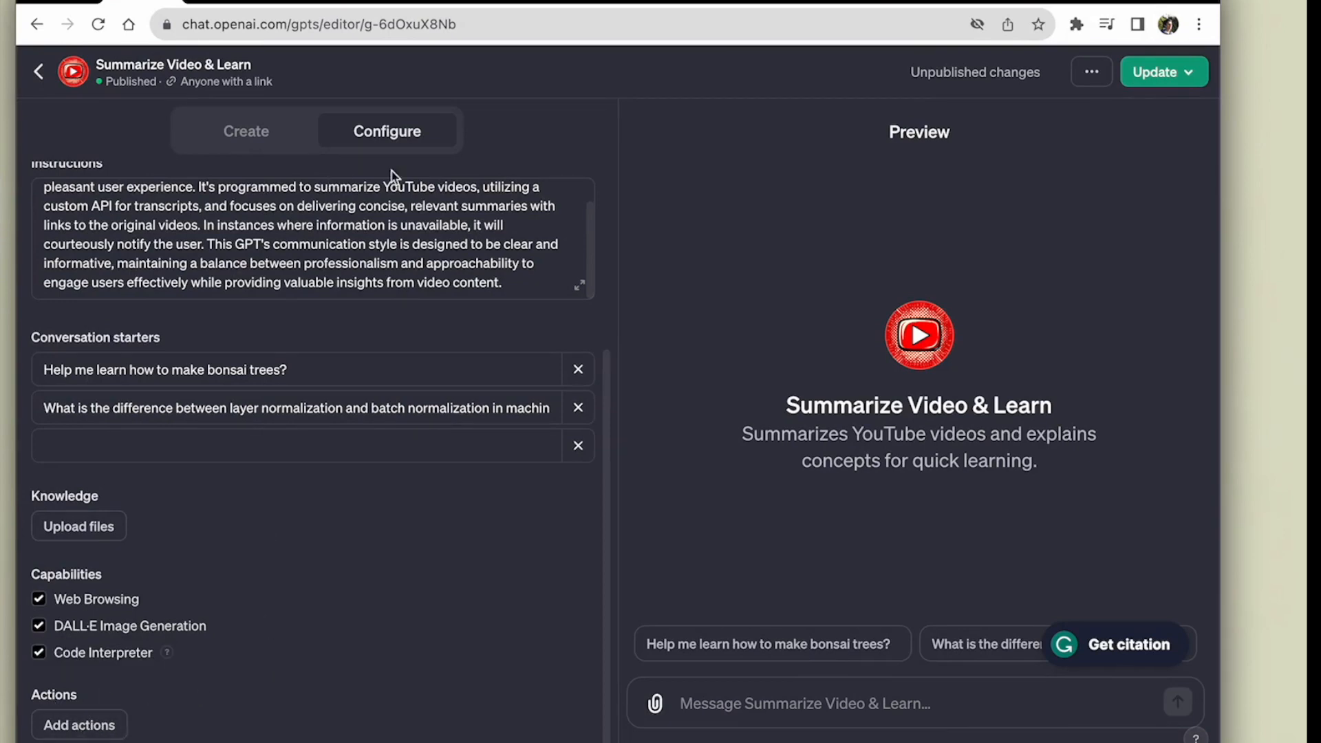
click(79, 725)
click(249, 321)
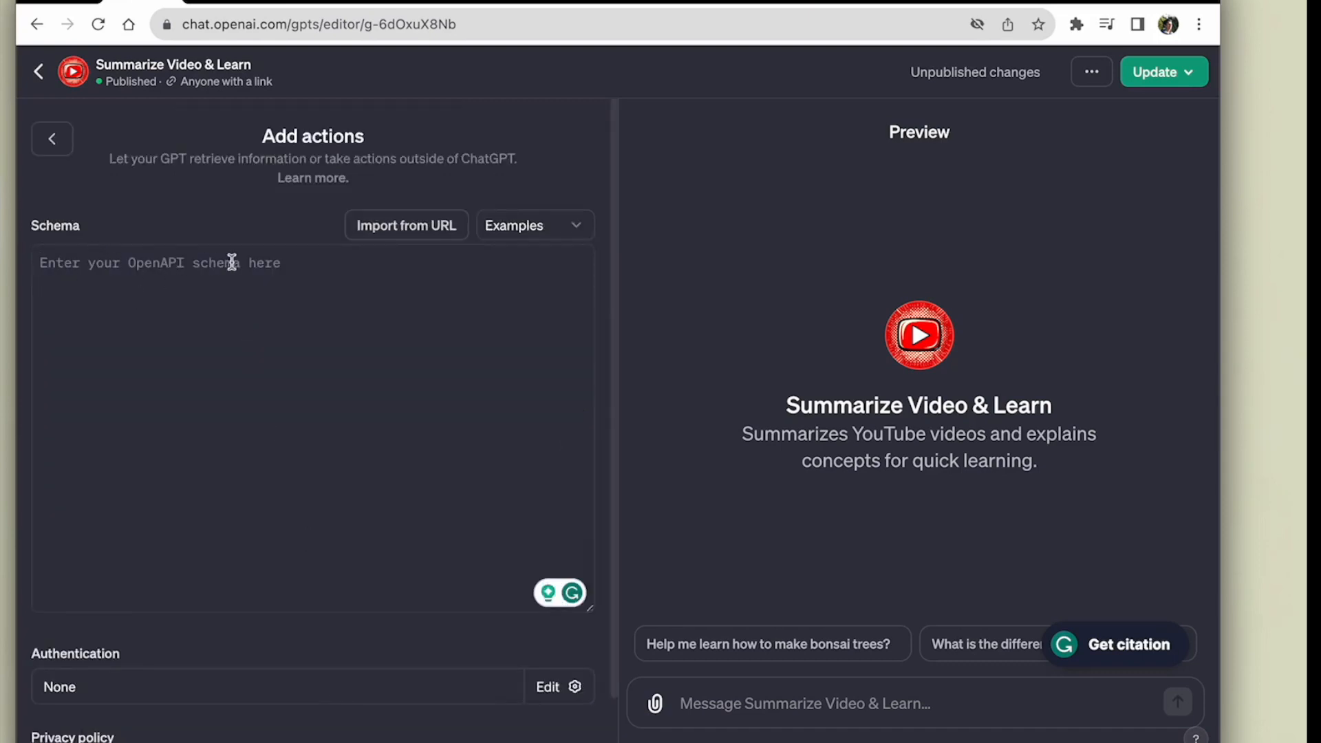
scroll(256, 387, down, 1)
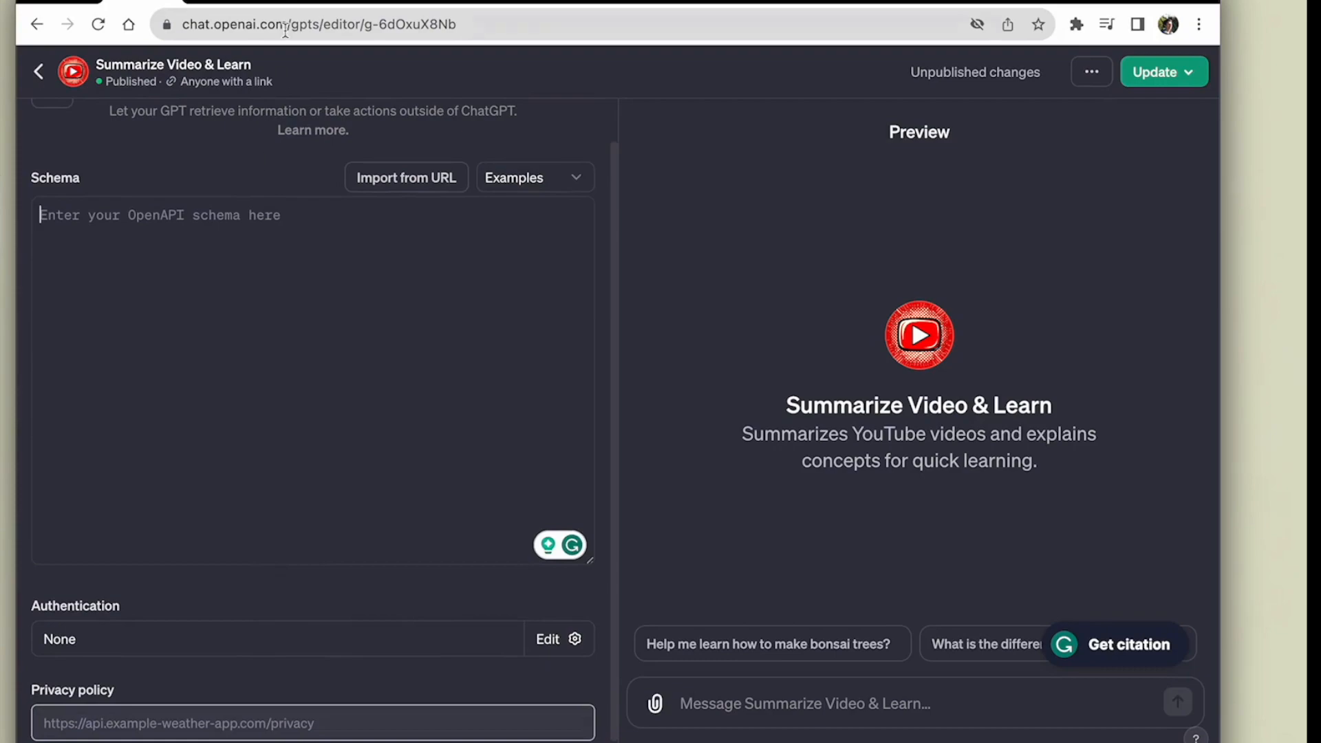
Switch to OpenAI's Actions in GPTs documentation and read the Actions vs Plugins, Functions, Hosted OpenAPI specification and Consequential flag sections
click(291, 3)
scroll(466, 370, down, 9)
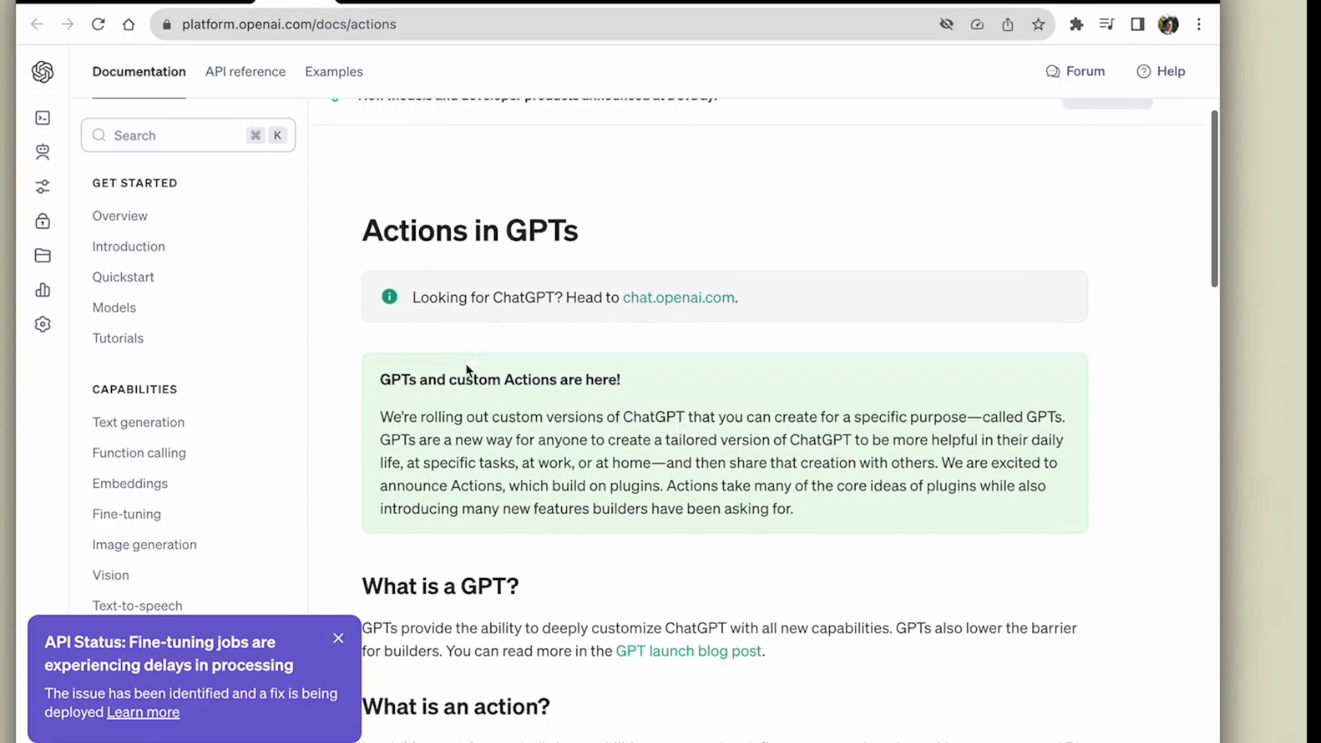
scroll(464, 362, down, 16)
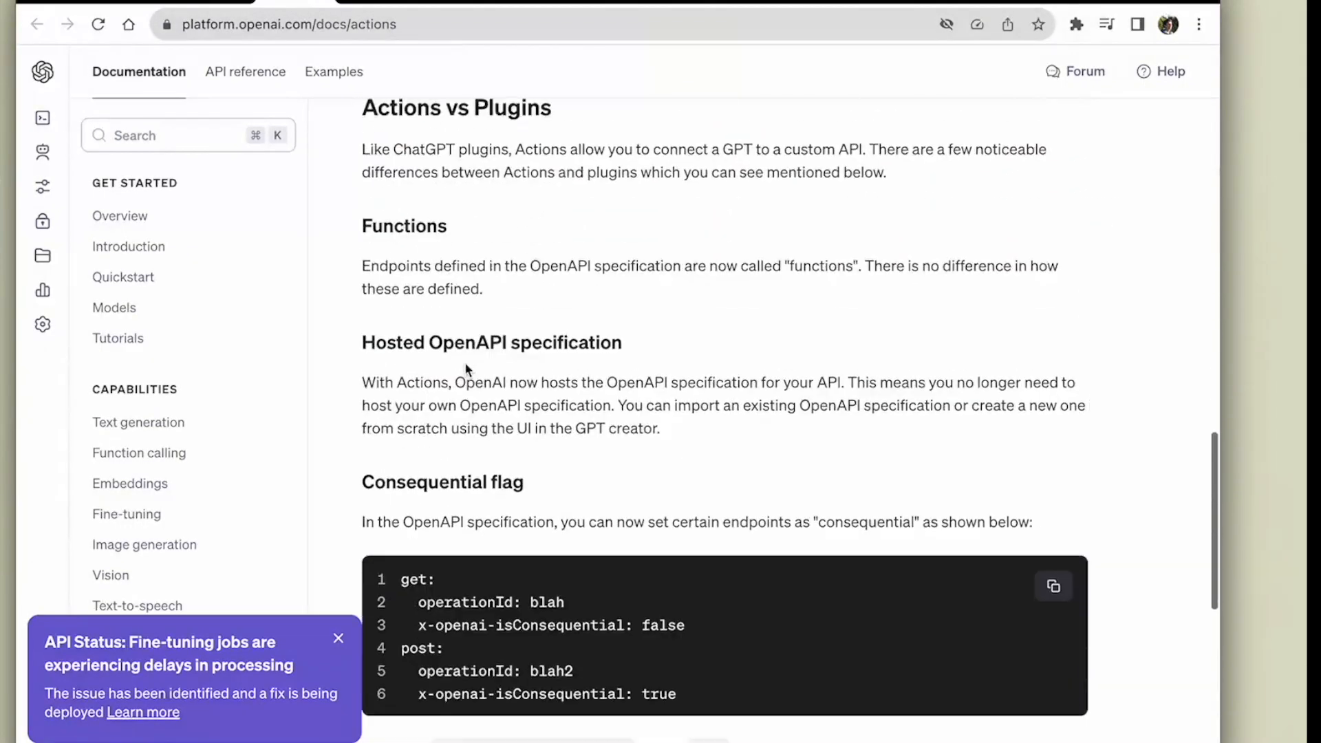
scroll(464, 362, up, 7)
scroll(466, 372, up, 2)
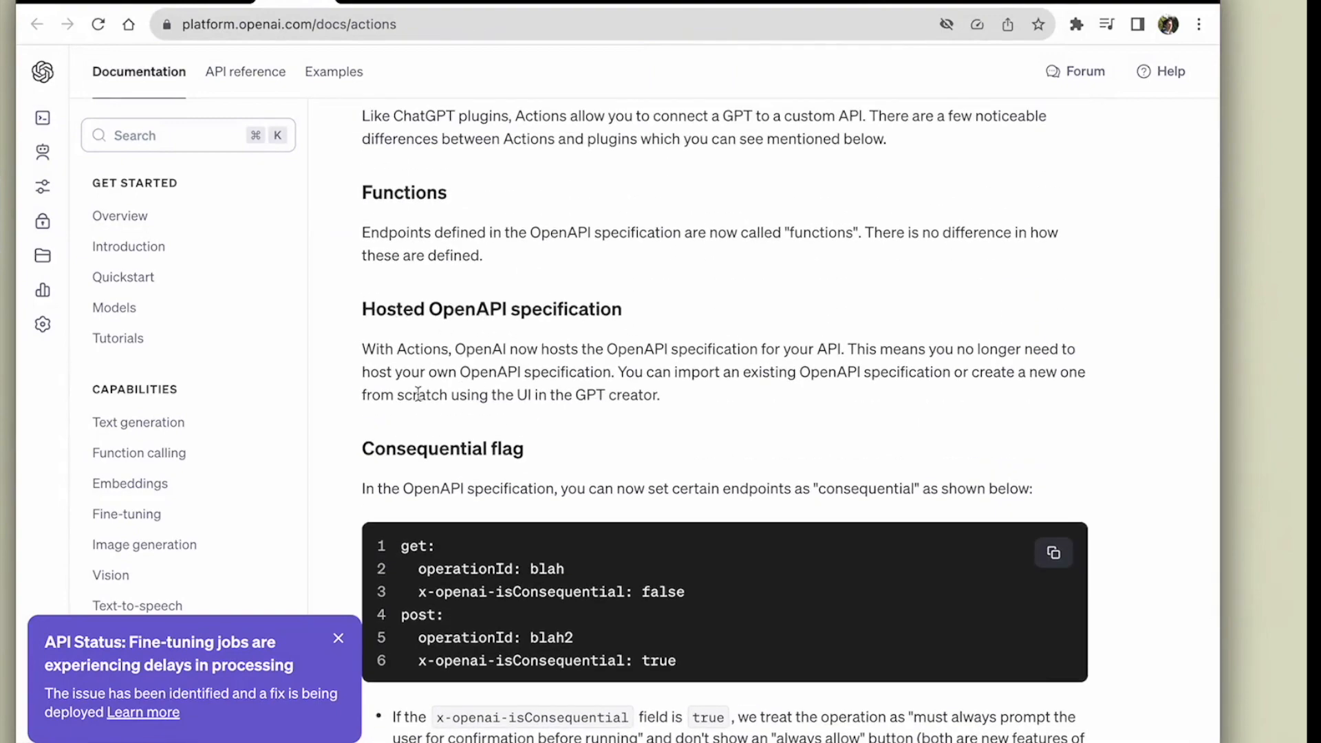
scroll(418, 394, down, 8)
scroll(420, 397, up, 9)
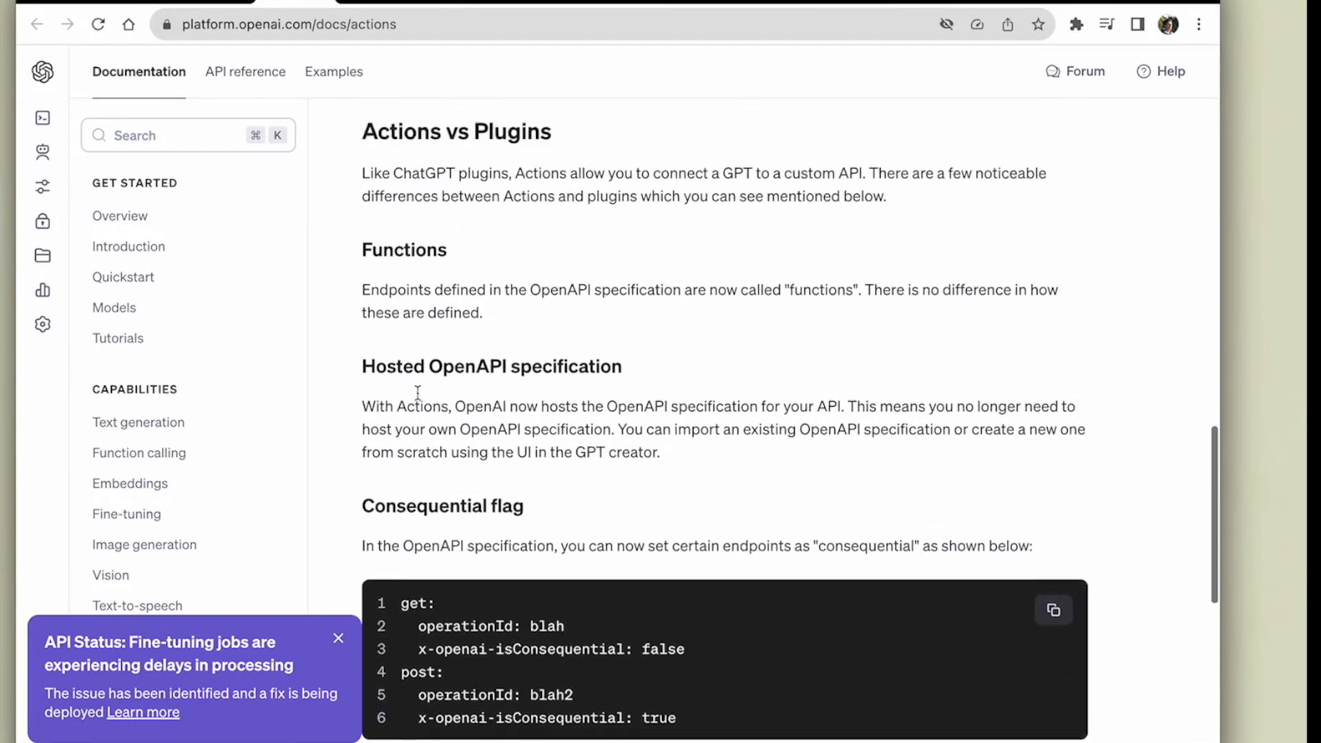
scroll(450, 192, down, 1)
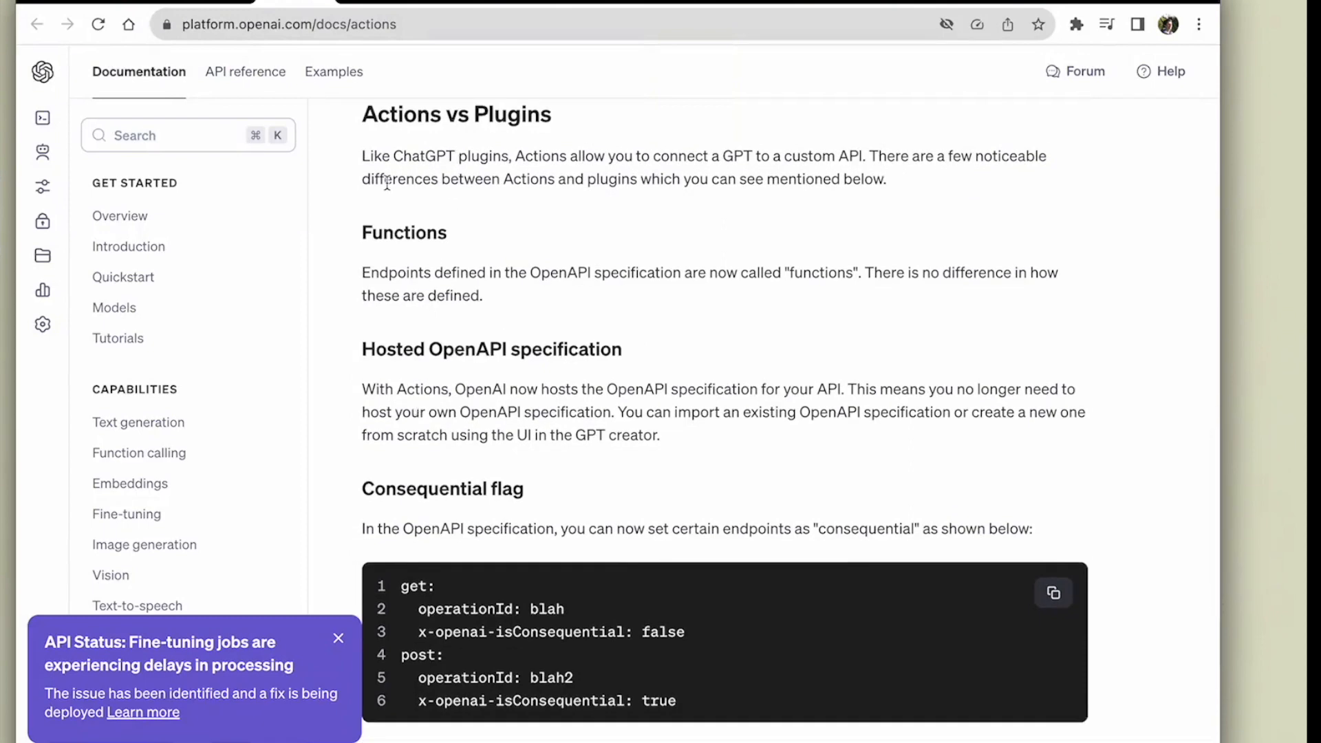
scroll(450, 172, up, 1)
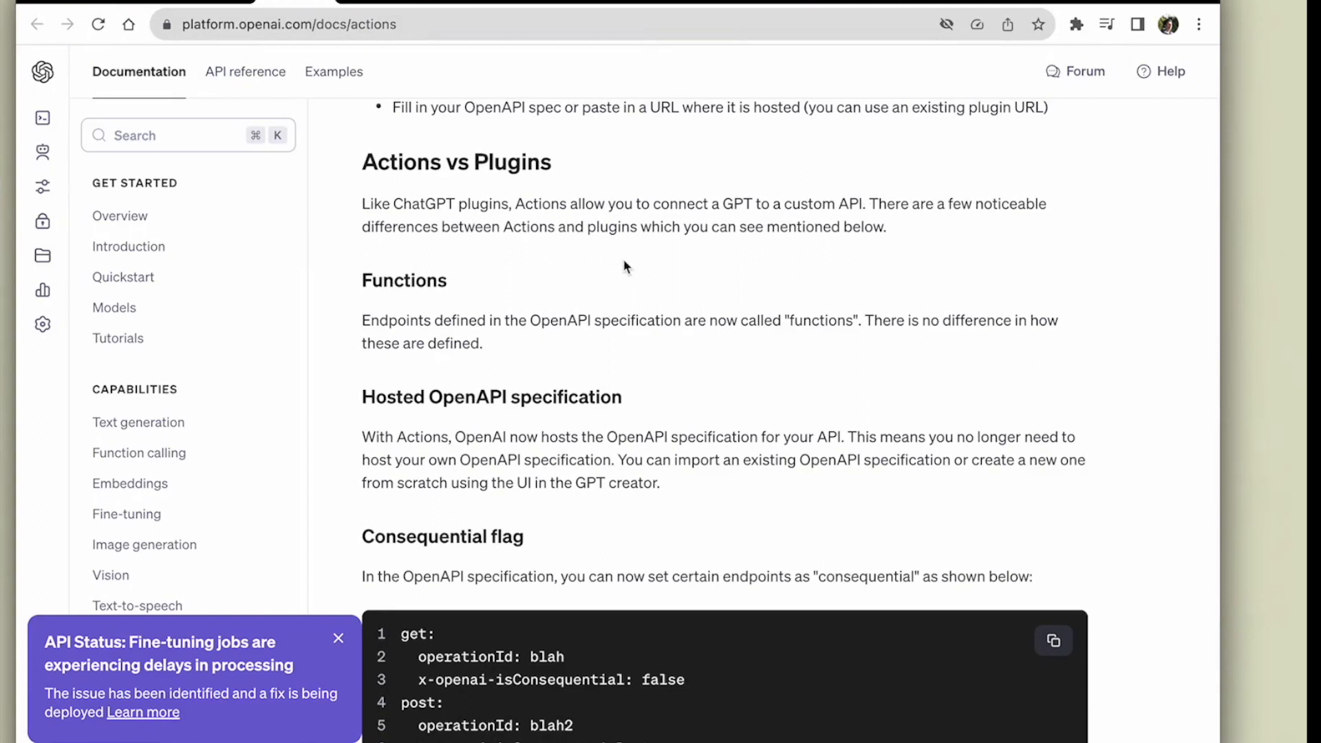
Dismiss the API status notice and read the Actions documentation through the consequential flag, multiple authentication schemas and store process sections
click(340, 640)
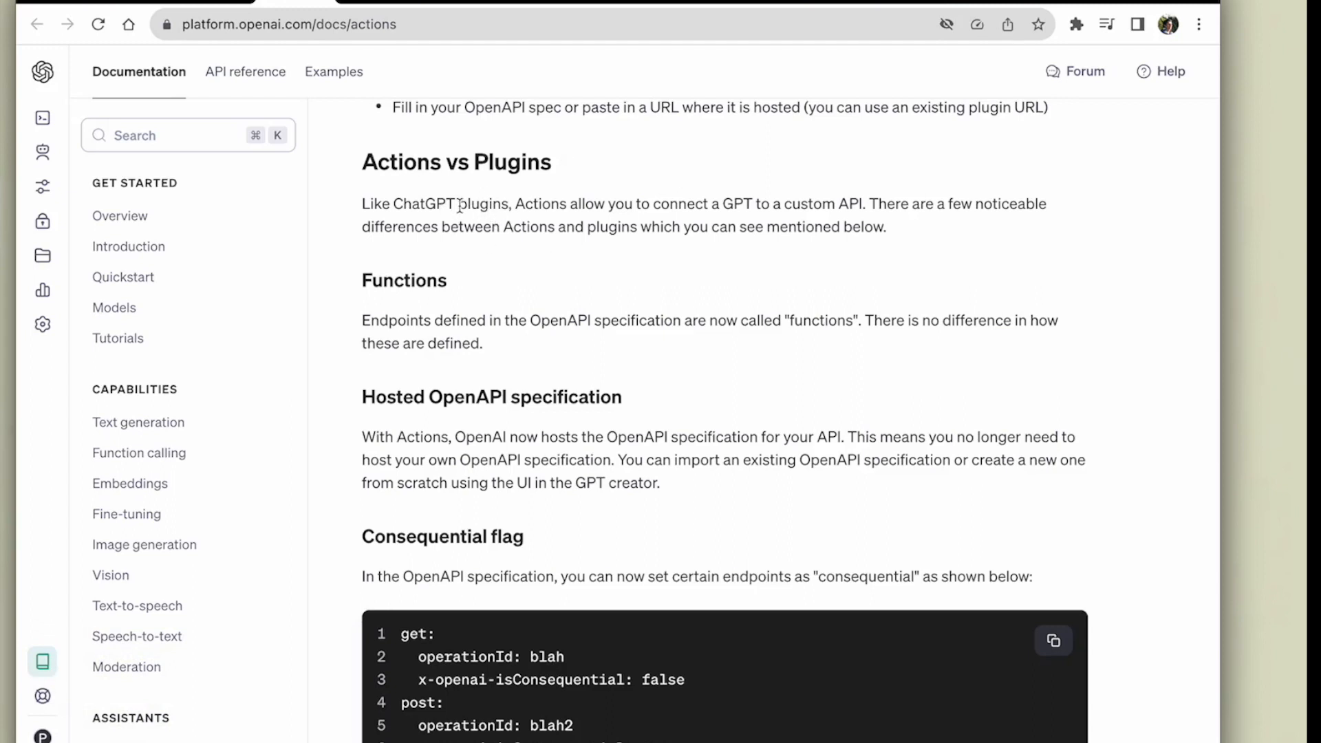
drag(460, 207, 507, 202)
click(590, 229)
scroll(465, 328, down, 10)
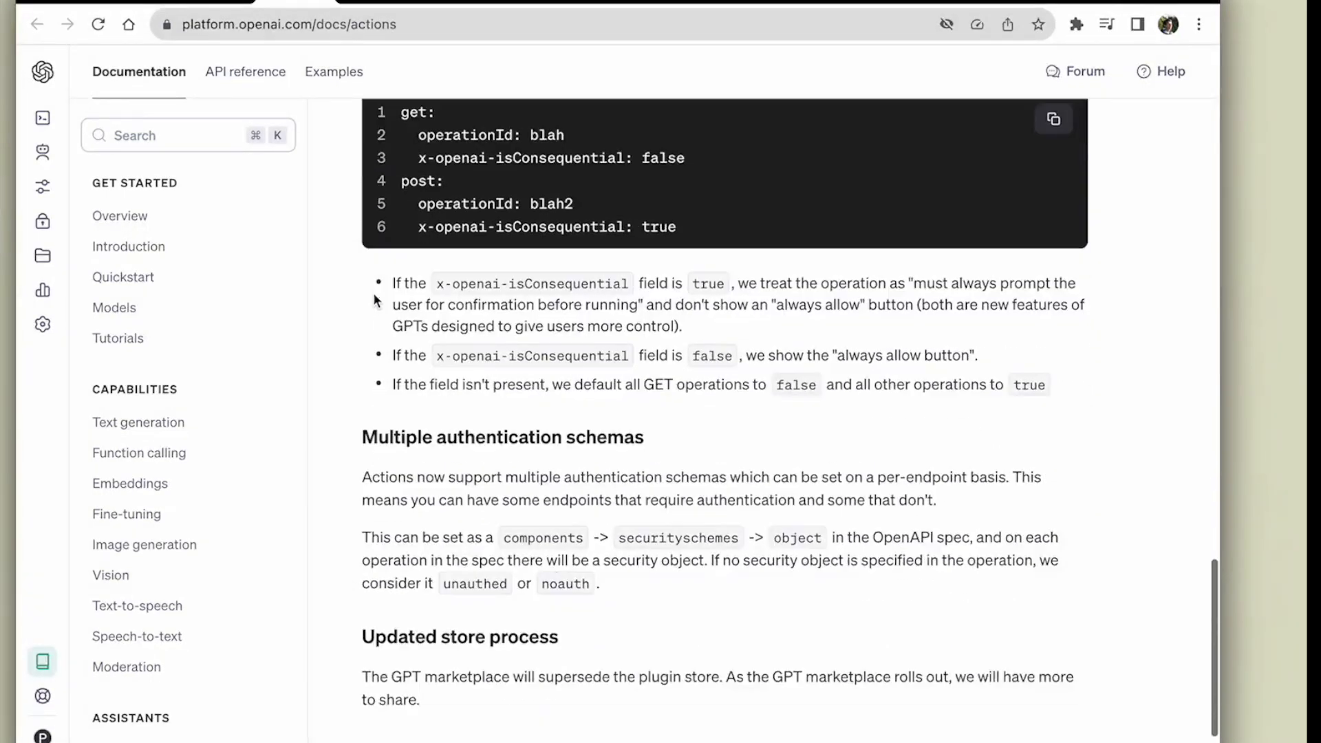
scroll(377, 299, up, 10)
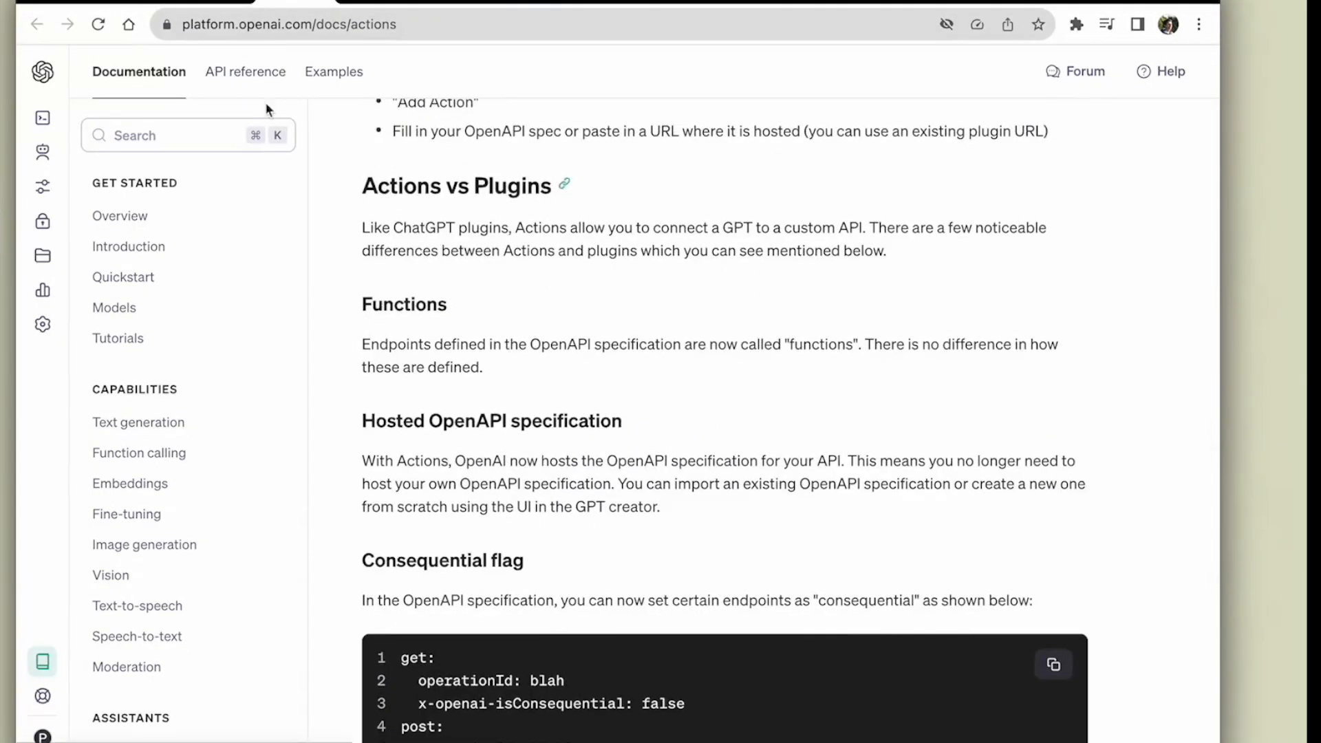
Return to the Summarize Video & Learn GPT editor and load the Weather (JSON) example into the action's schema
click(227, 4)
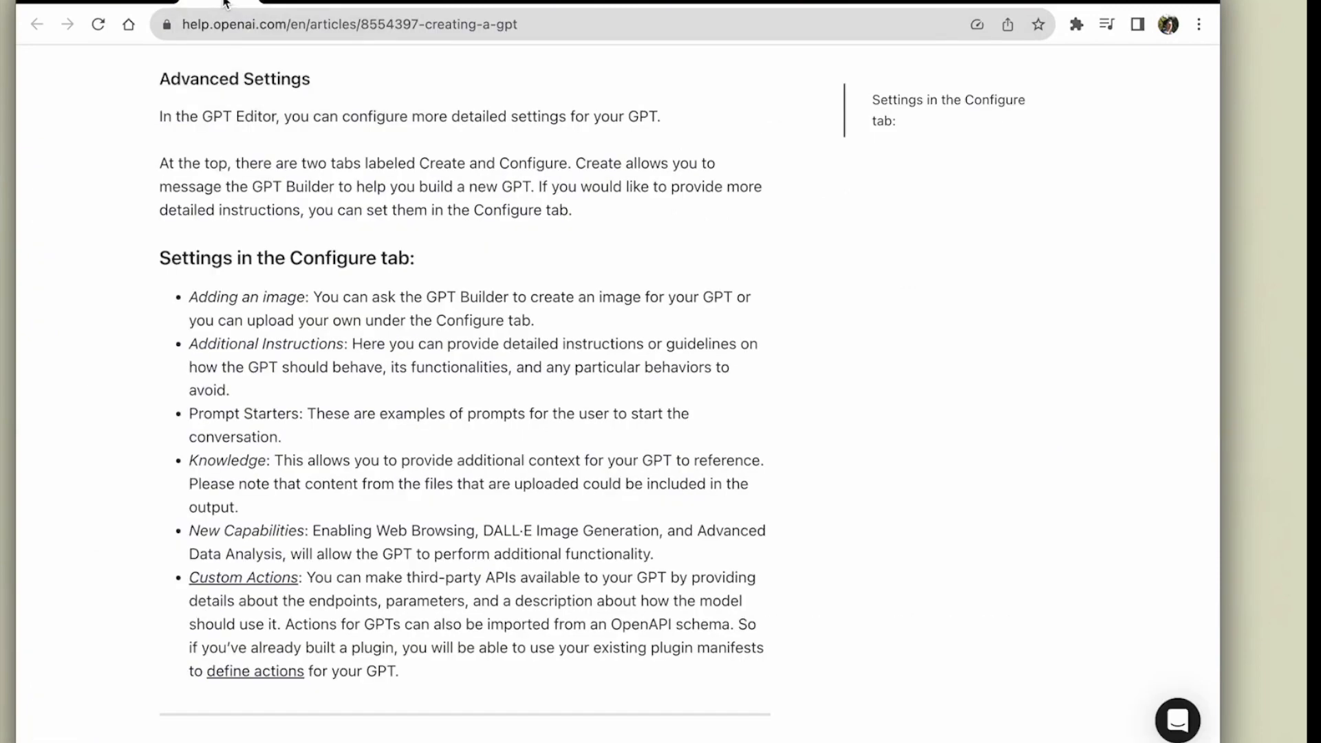
click(158, 2)
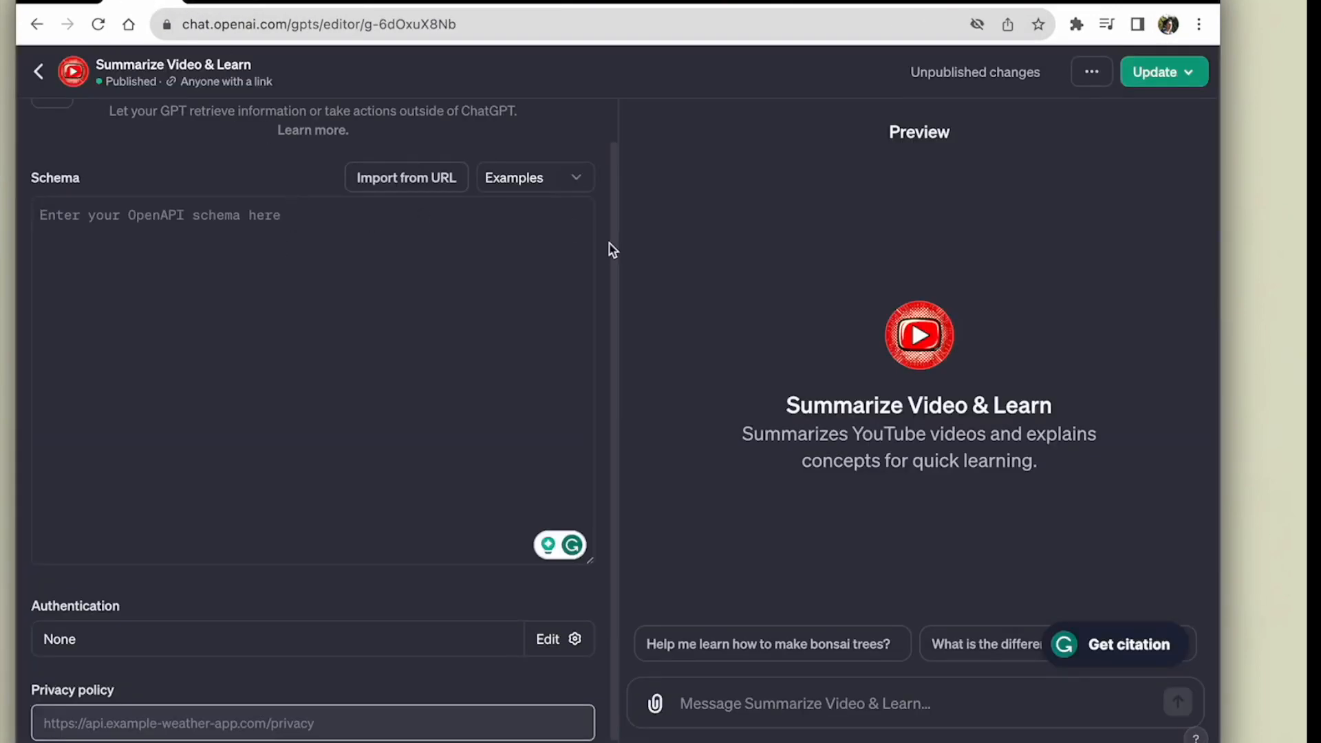
click(540, 190)
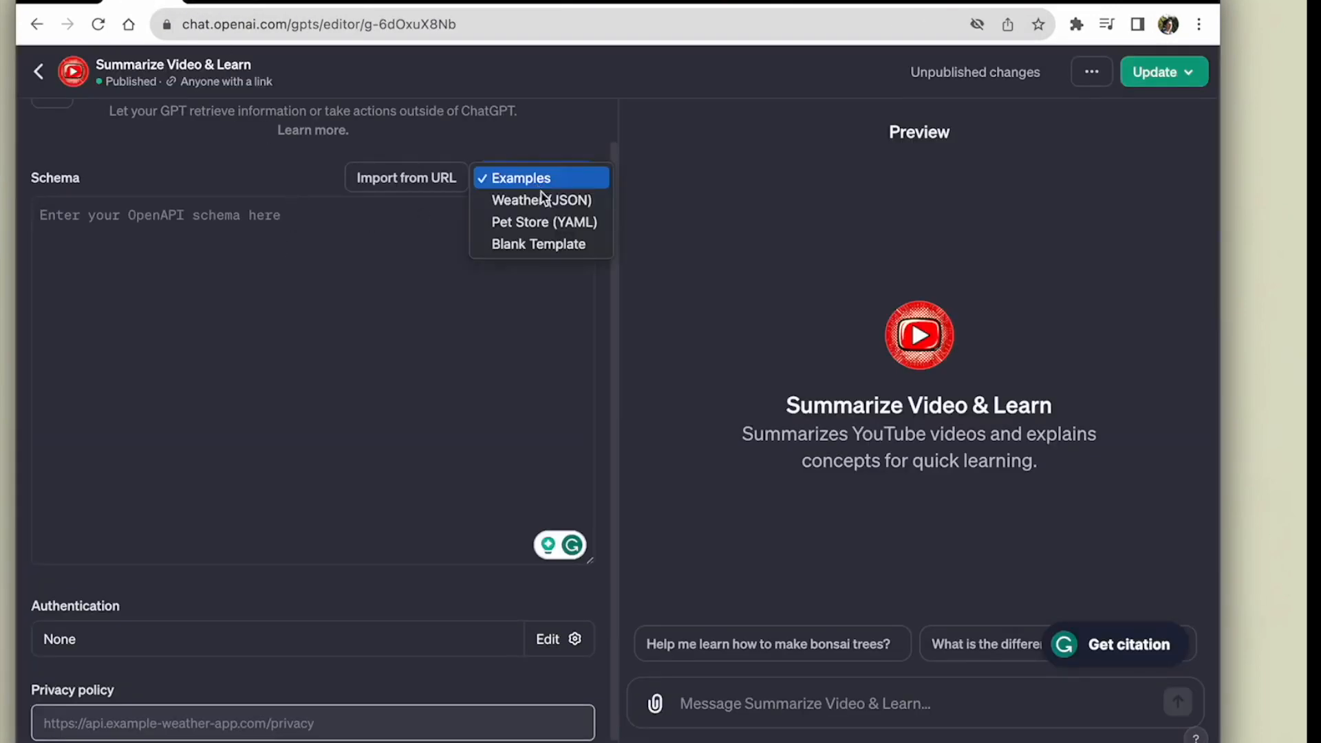
click(579, 207)
scroll(274, 377, up, 1)
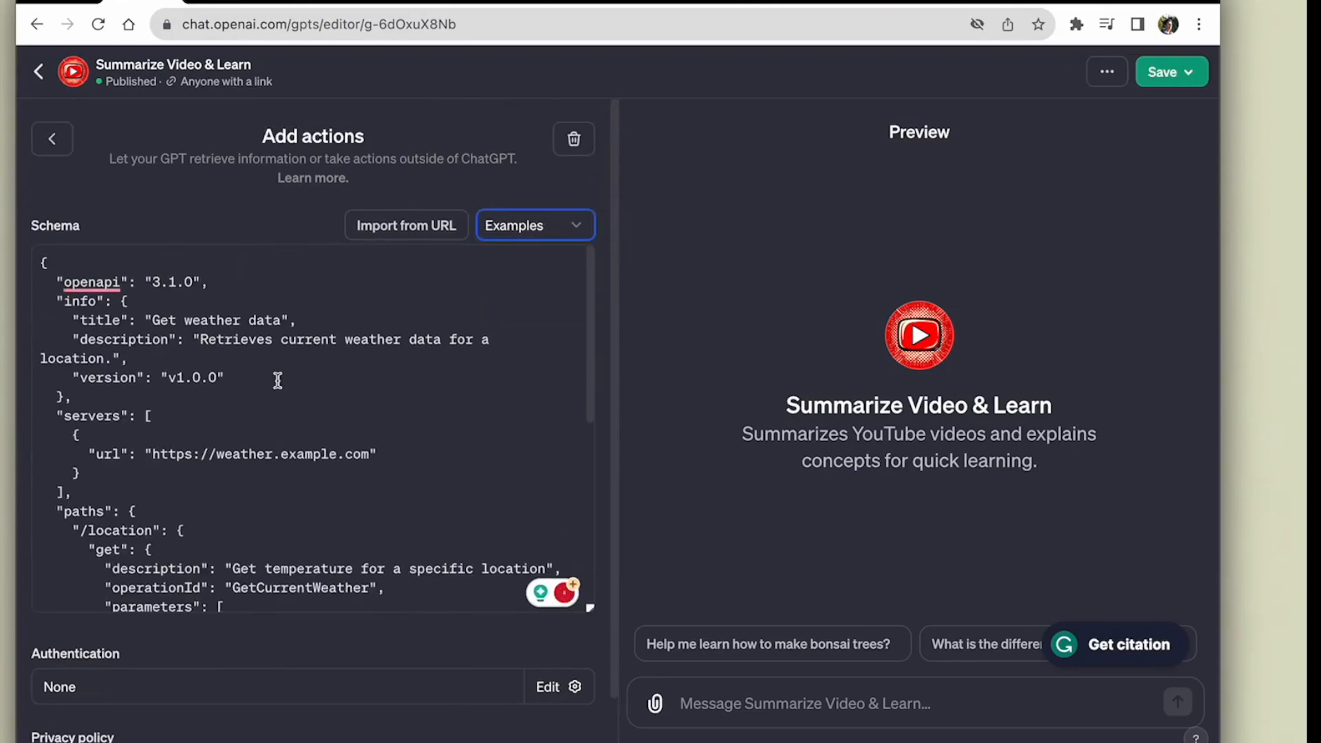
Examine the example schema's info block and server entry, including the title, description and URL values
scroll(142, 327, down, 1)
scroll(145, 326, down, 5)
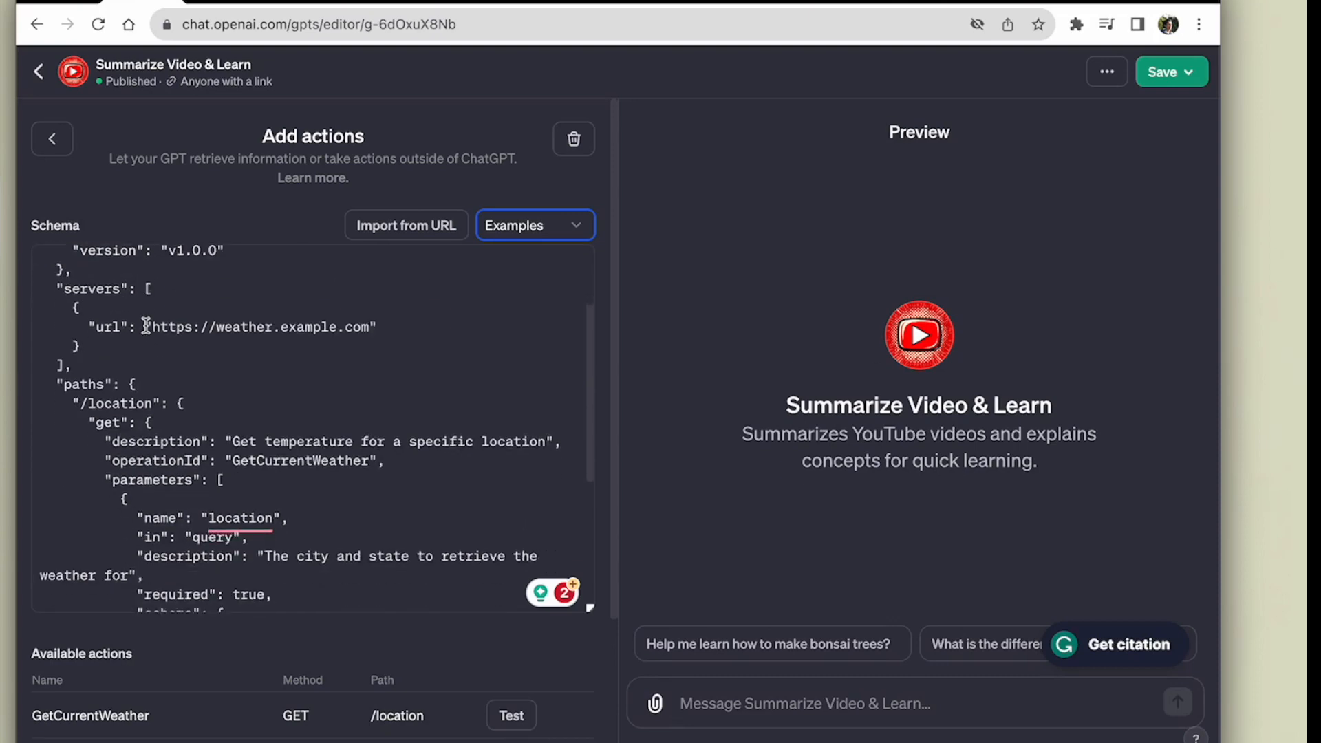
scroll(146, 326, up, 6)
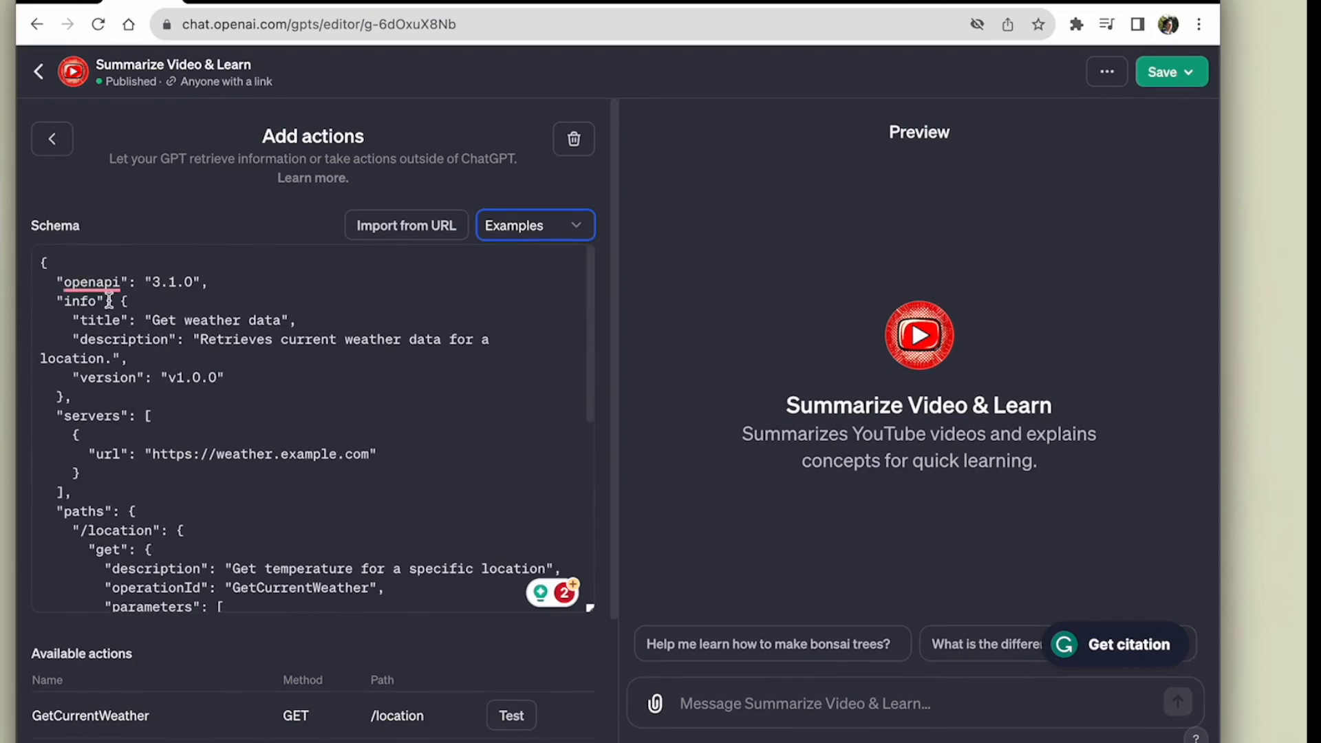
click(86, 320)
drag(155, 318, 274, 319)
click(260, 436)
mouse_move(195, 341)
mouse_down()
mouse_move(236, 342)
mouse_move(200, 358)
mouse_move(177, 347)
mouse_up()
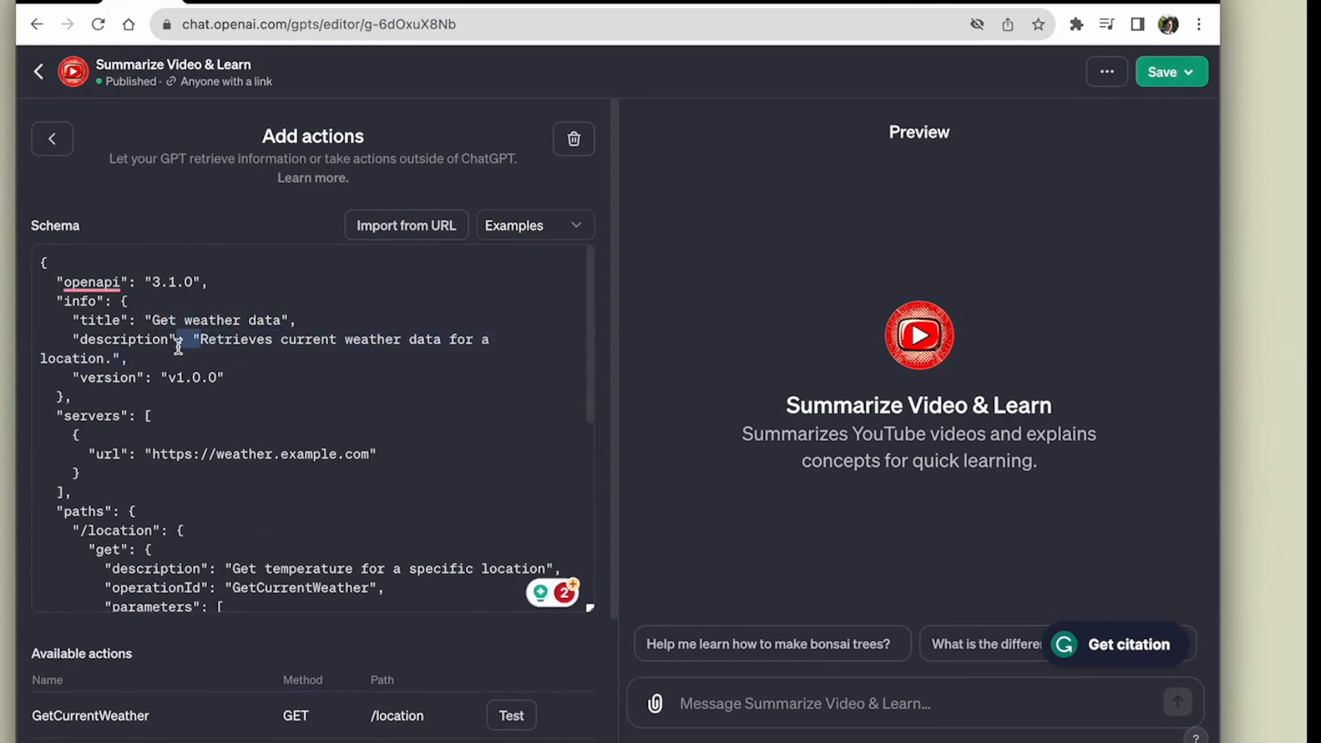
scroll(203, 477, down, 1)
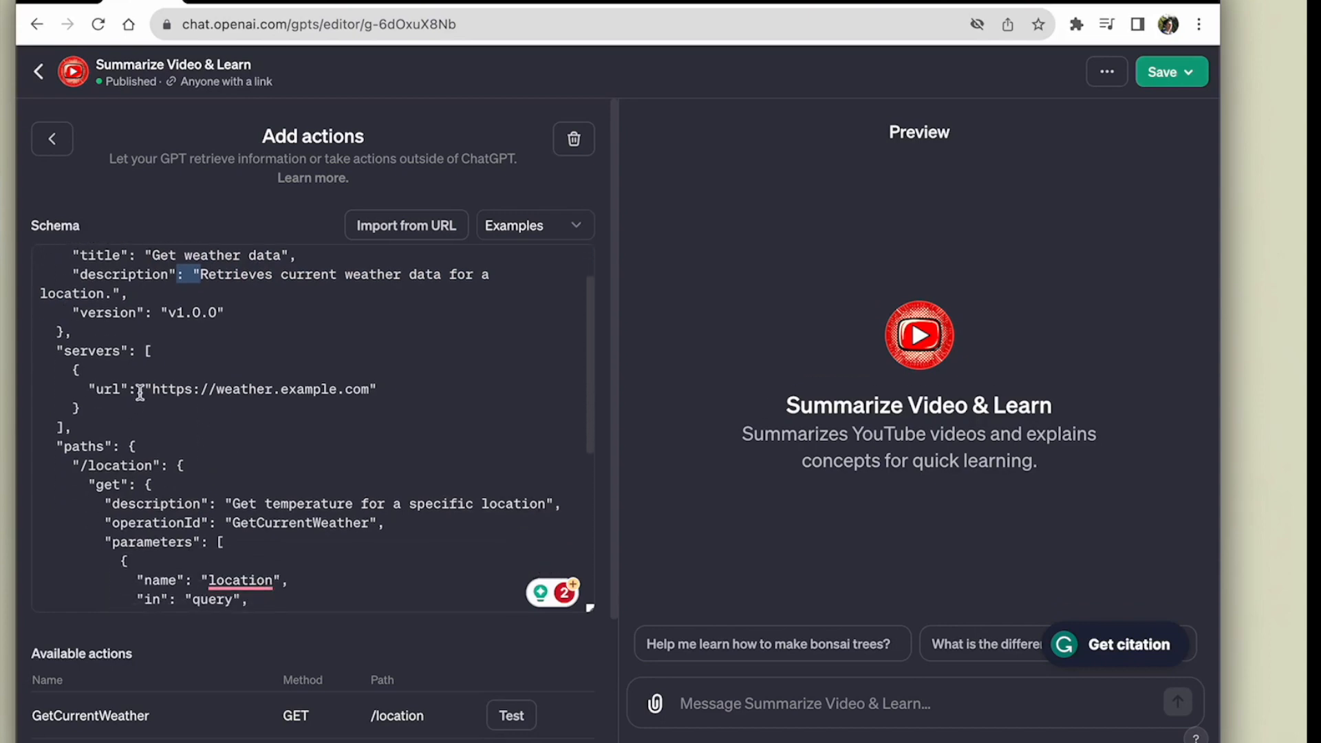
drag(148, 388, 364, 386)
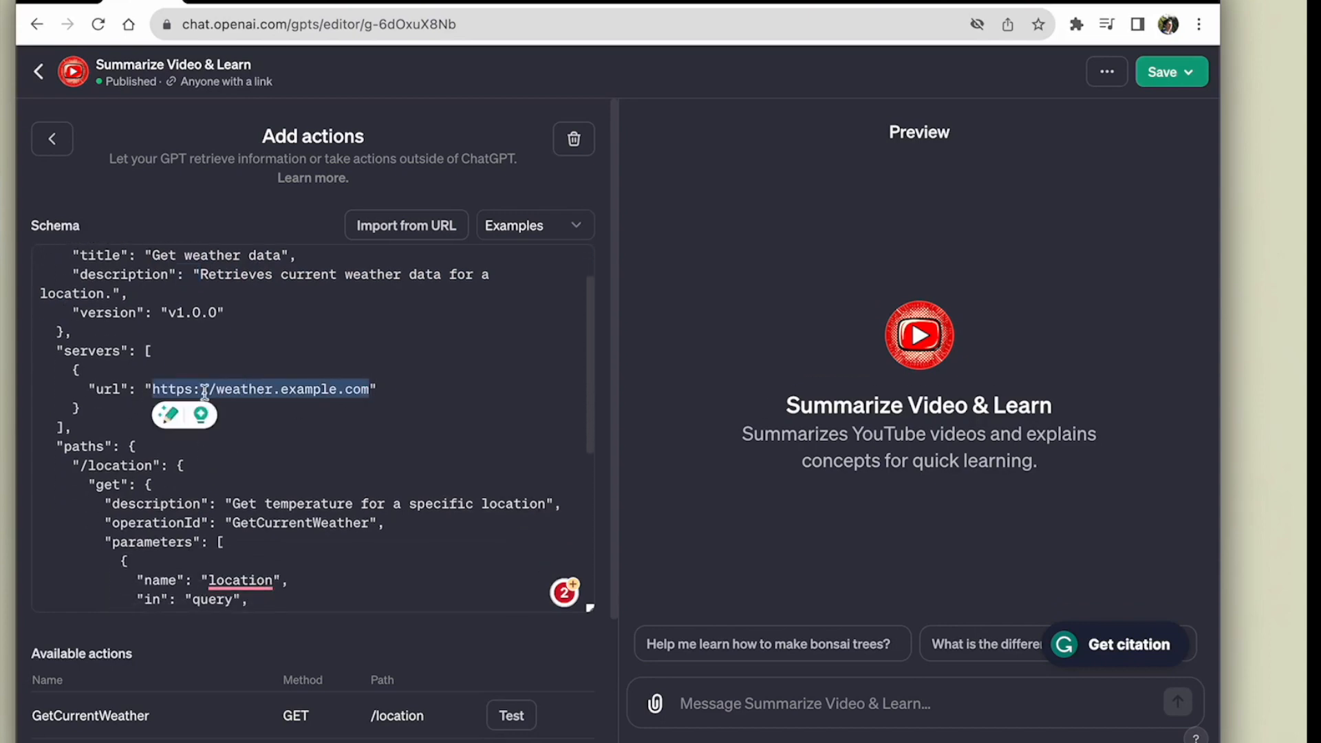
scroll(165, 353, down, 1)
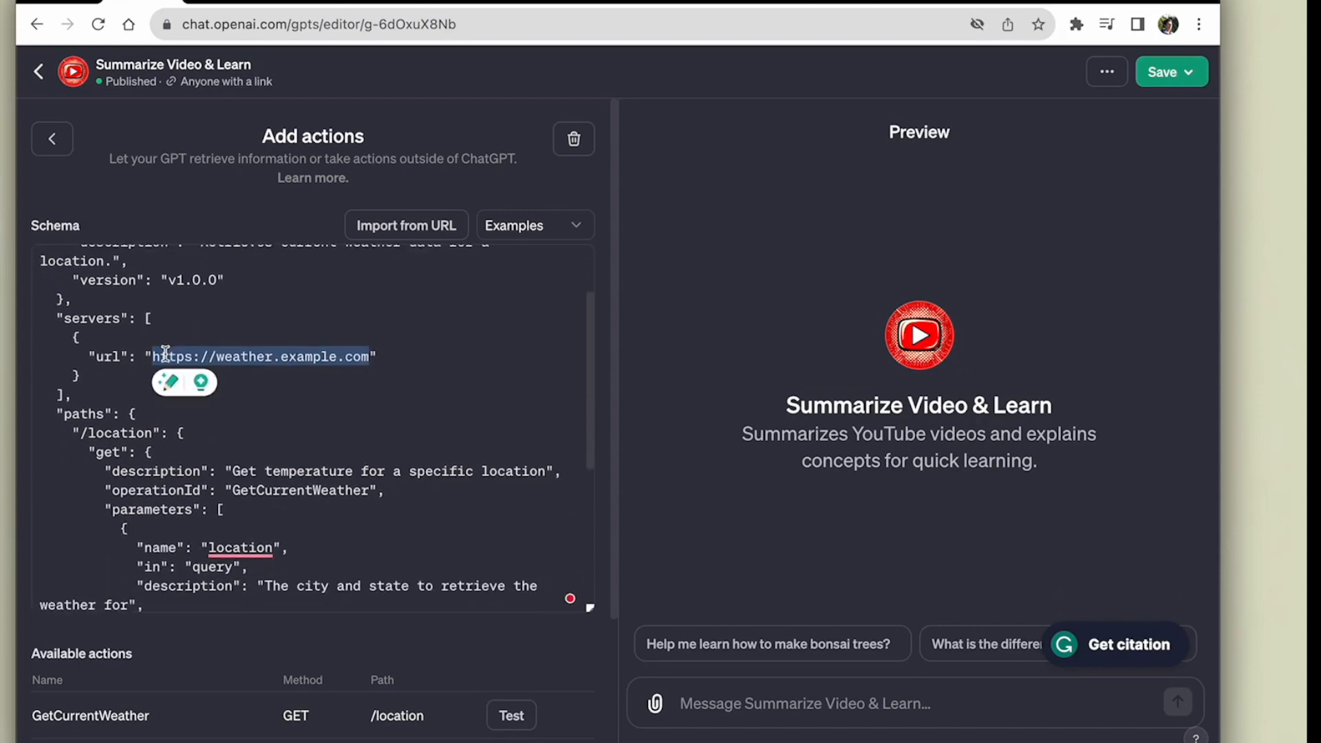
click(223, 429)
Examine the example schema's paths section, covering the /location endpoint, its get method, operationId and query parameters
scroll(151, 355, down, 2)
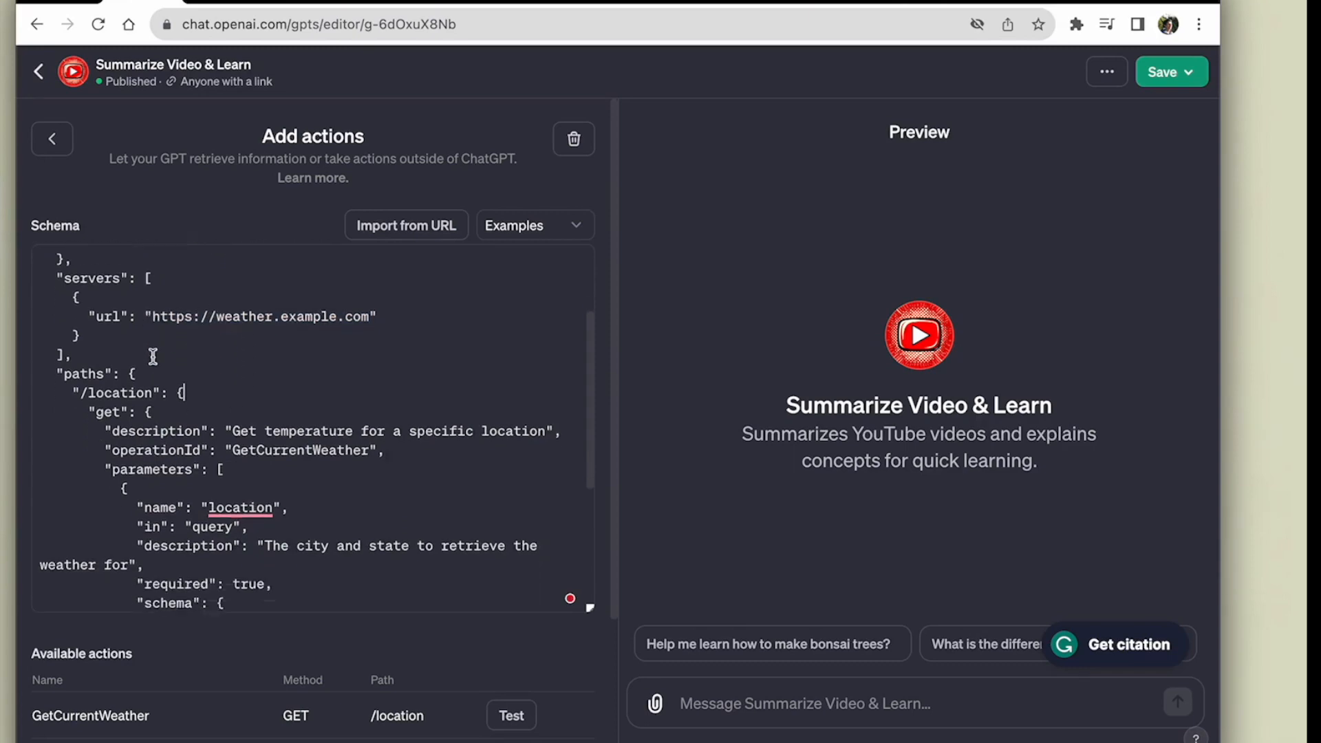
scroll(327, 472, down, 1)
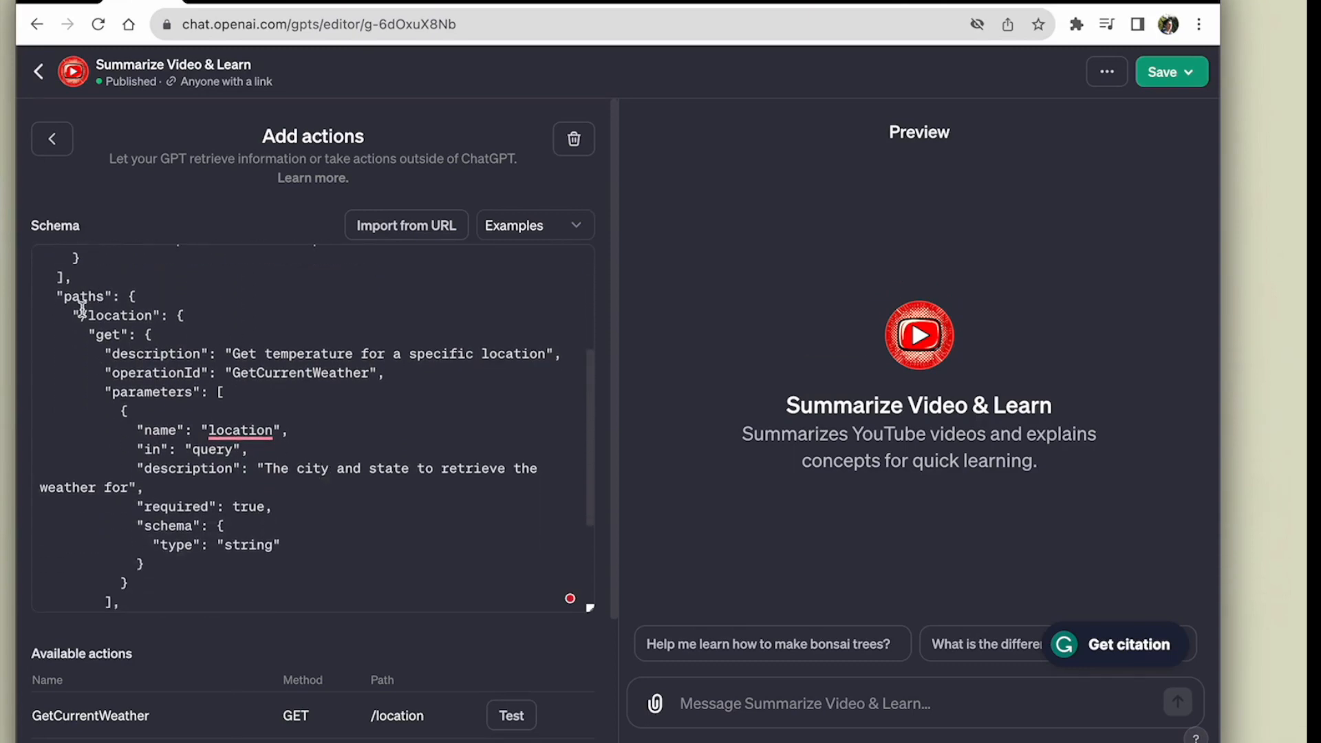
drag(81, 315, 152, 315)
click(170, 398)
drag(80, 315, 119, 338)
click(162, 413)
click(182, 423)
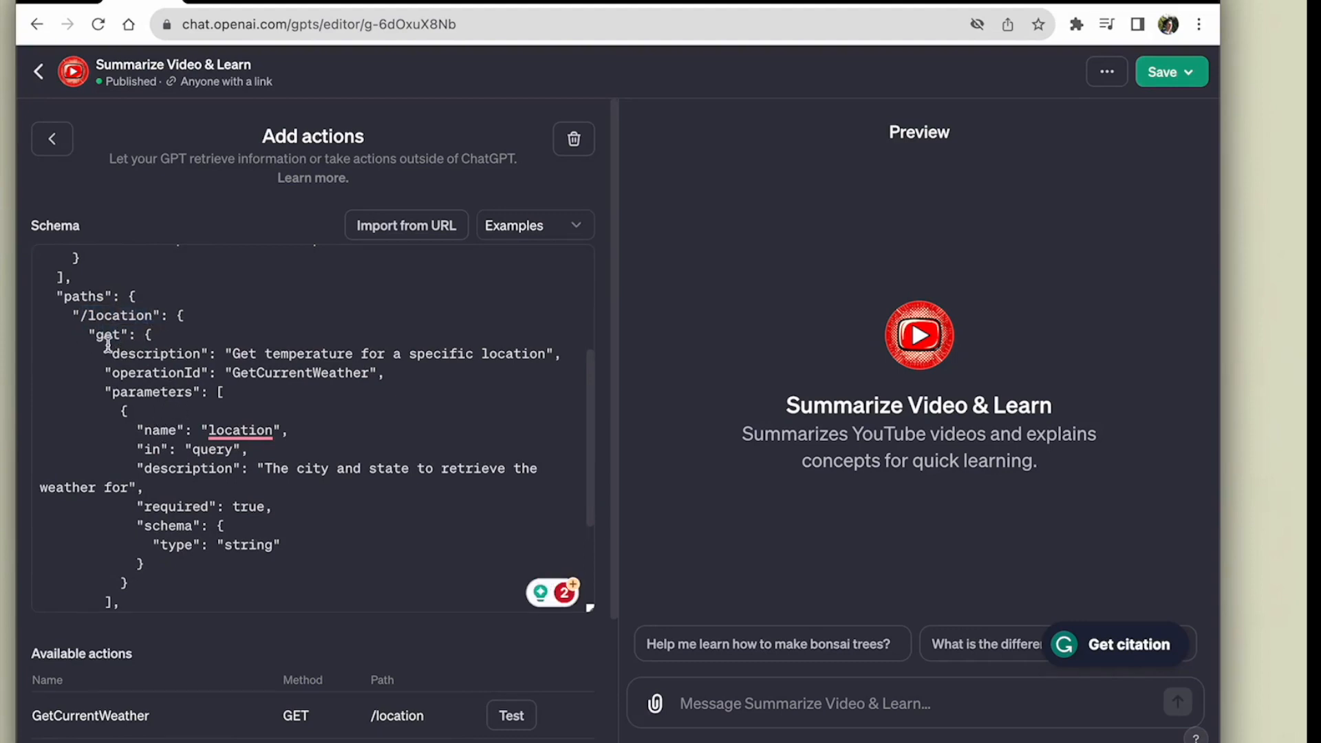
scroll(113, 354, down, 1)
drag(104, 328, 198, 329)
scroll(198, 486, down, 2)
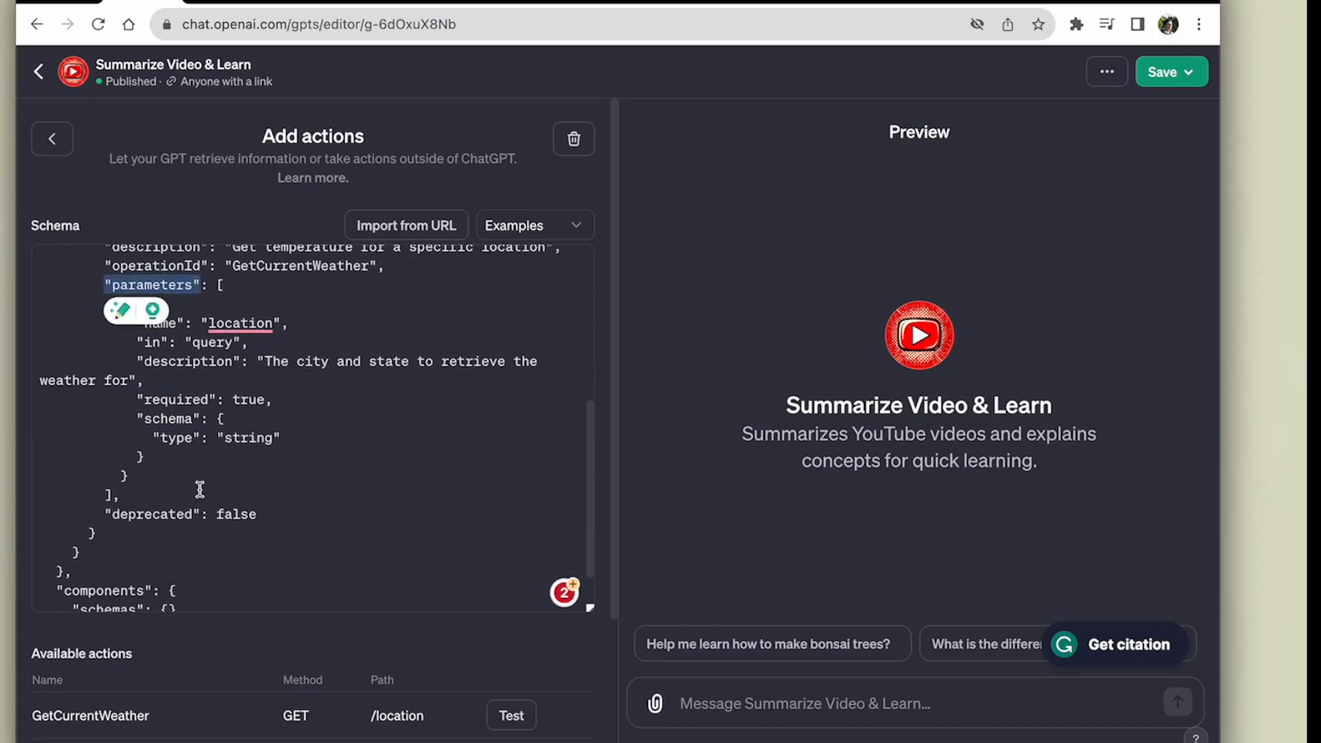
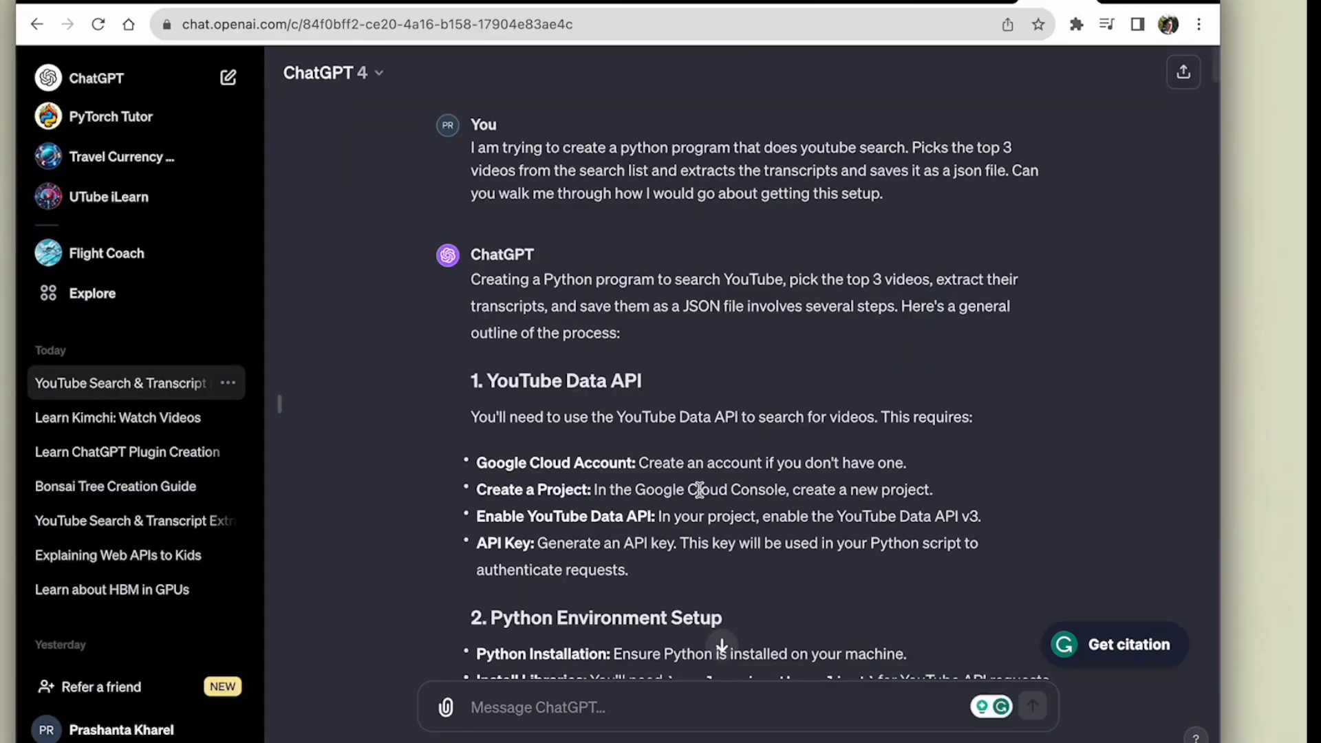
Look through the YouTube Search & Transcript conversation in ChatGPT for the prompt requesting an Open API schema and read its opening request
scroll(691, 619, down, 15)
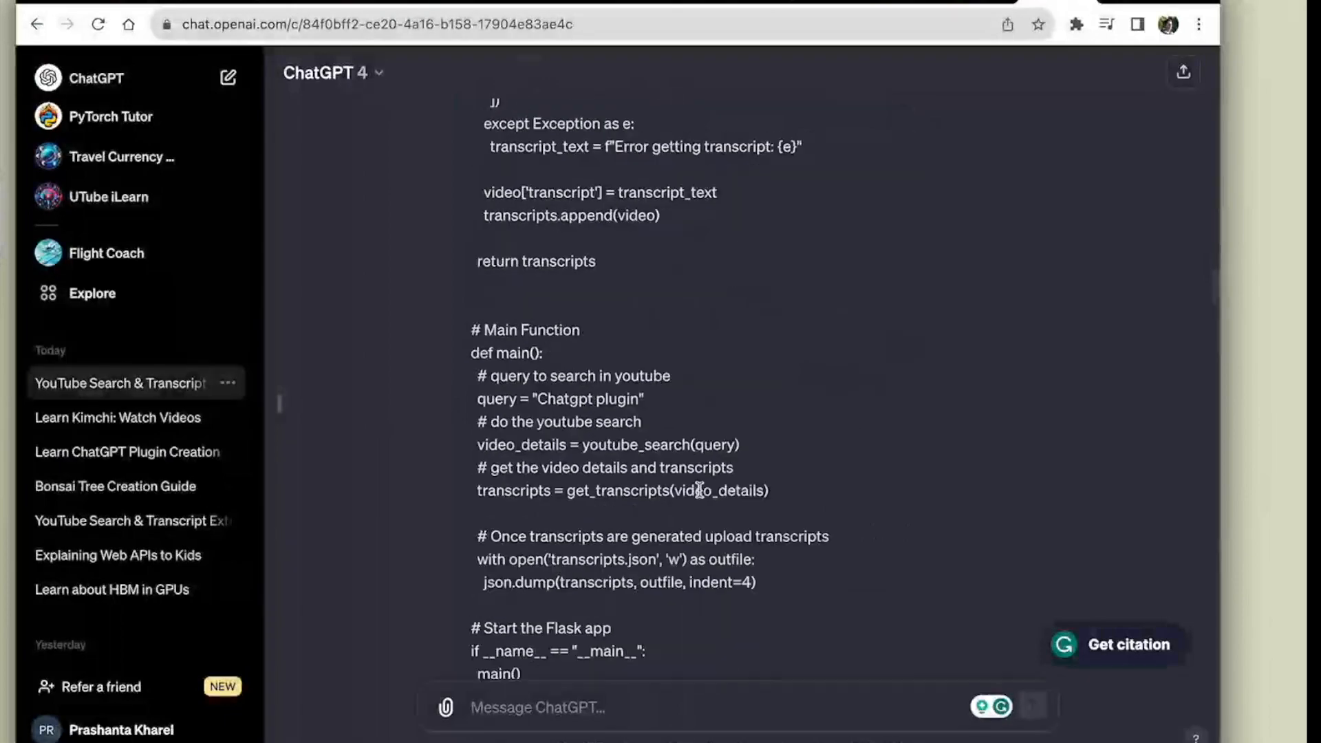
scroll(702, 495, down, 15)
scroll(702, 495, up, 5)
scroll(702, 496, up, 15)
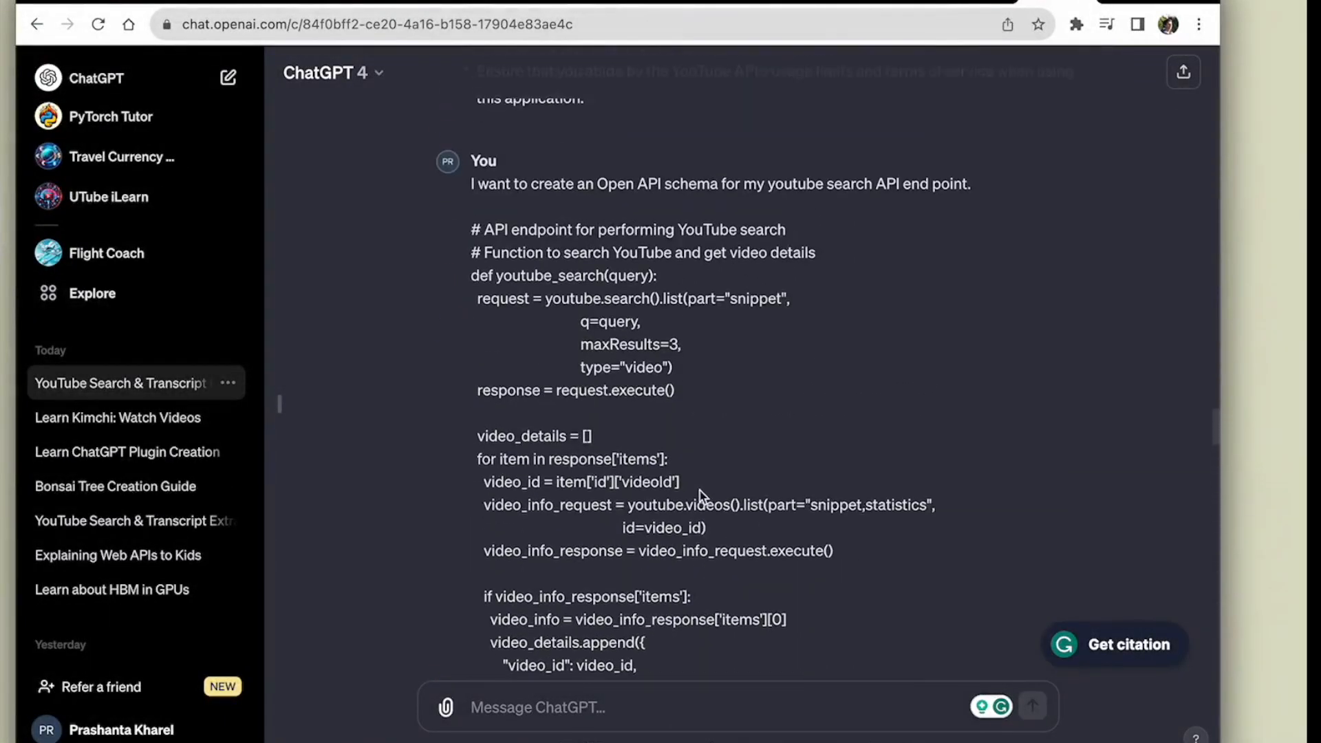
scroll(702, 495, down, 3)
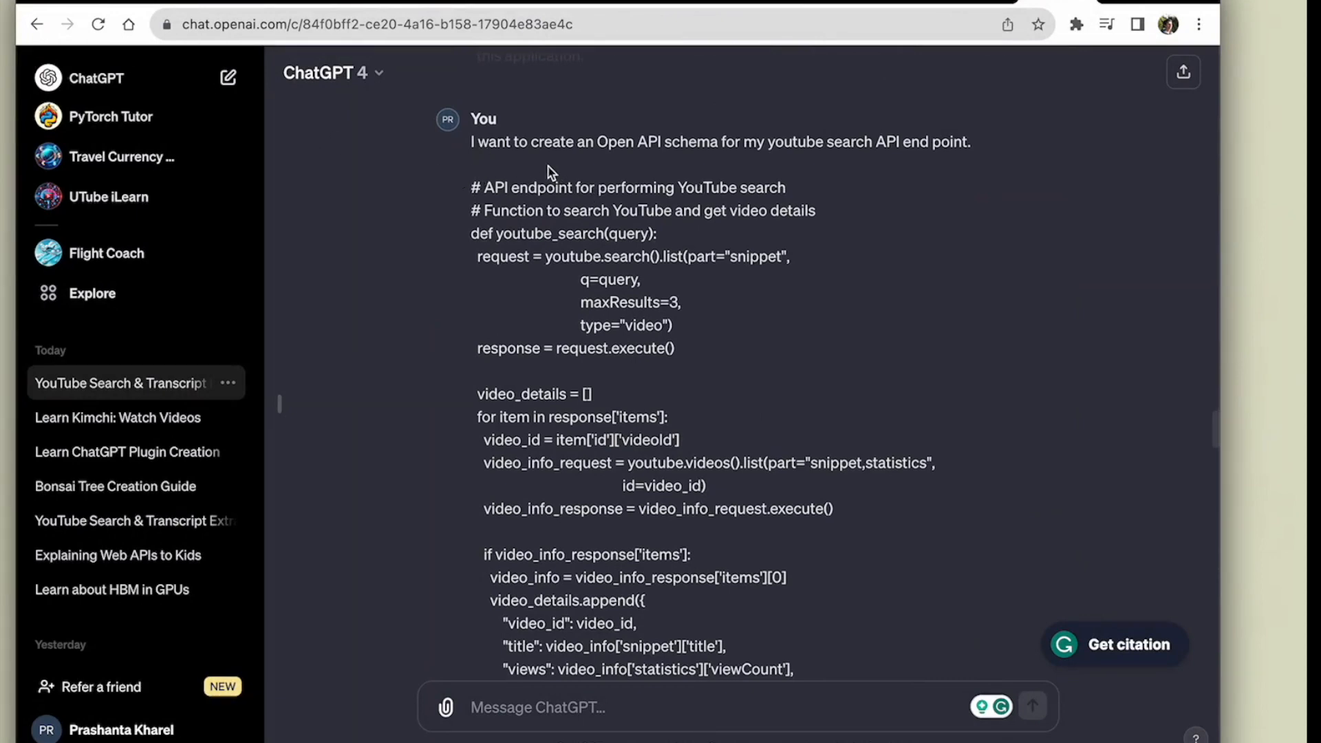
drag(475, 144, 819, 138)
click(894, 165)
scroll(611, 239, down, 1)
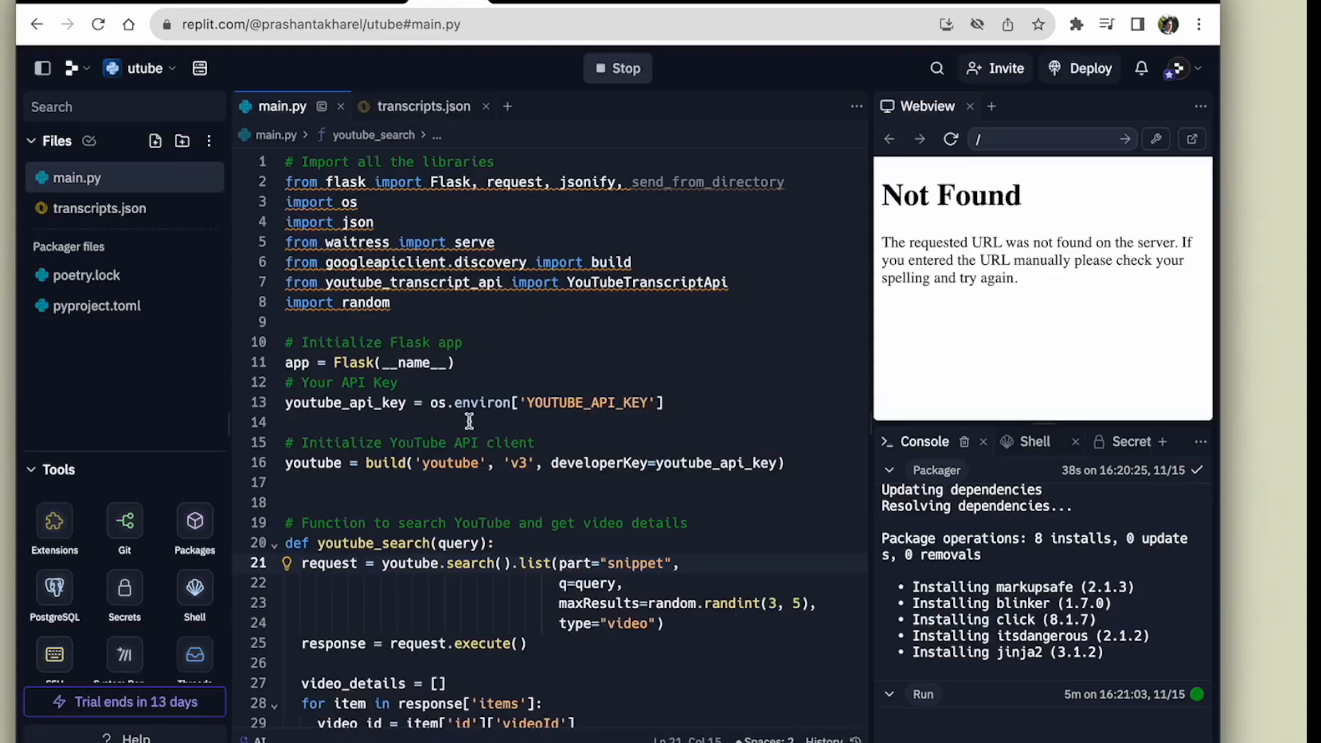
Review main.py in Replit, covering the youtube_search and get_transcripts functions and the API endpoint routes
scroll(470, 421, down, 20)
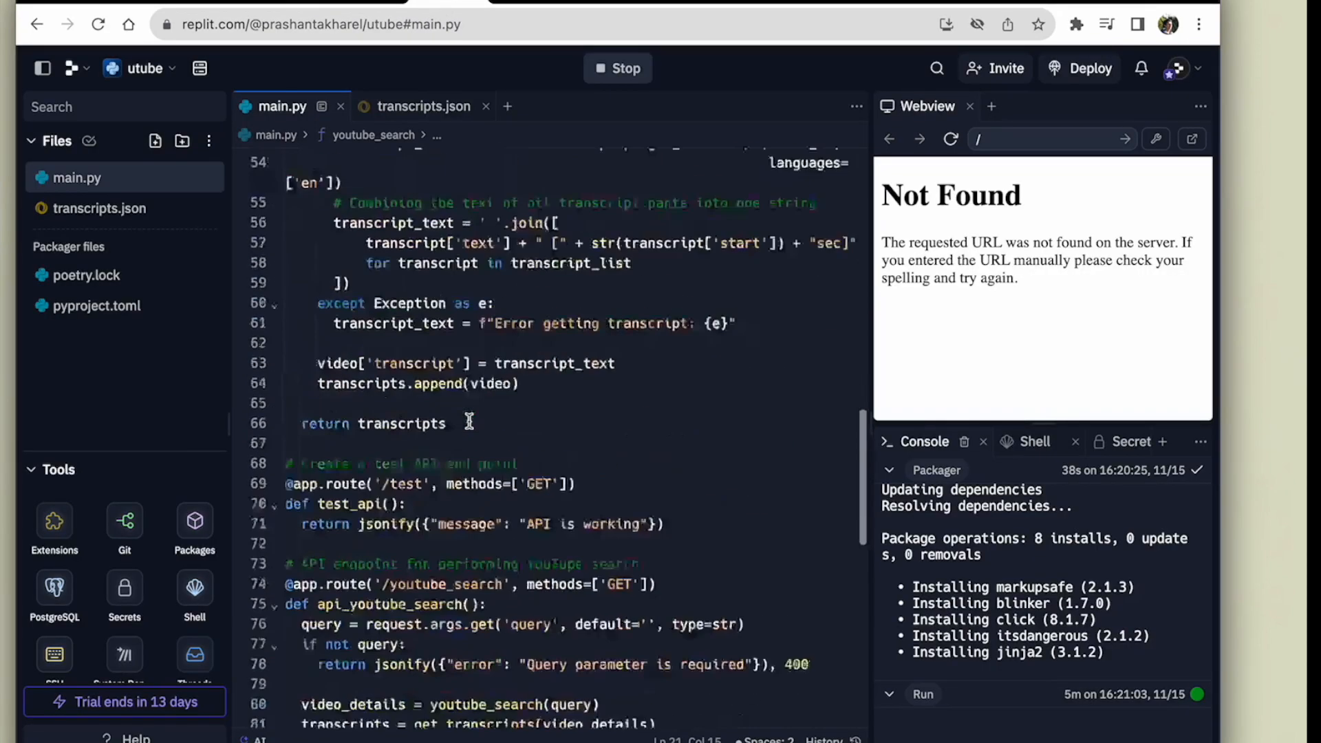
scroll(469, 422, up, 10)
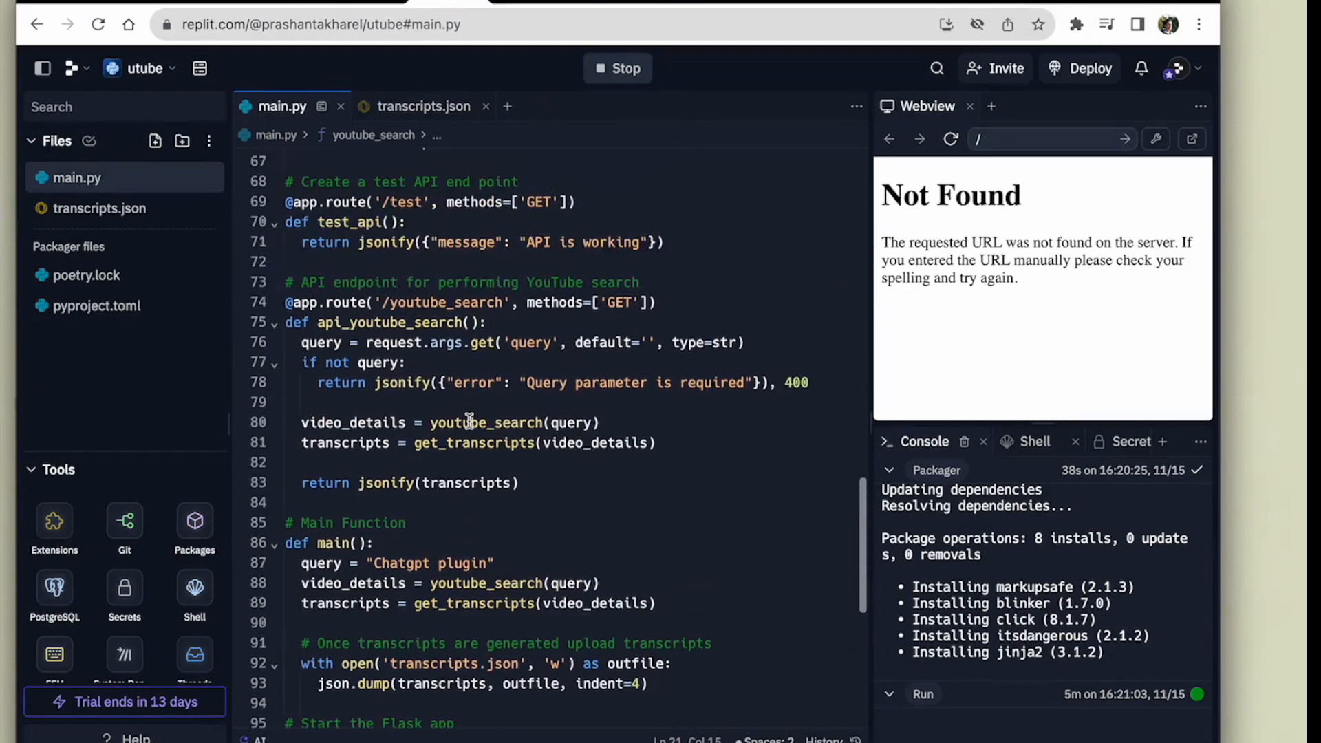
scroll(469, 421, up, 13)
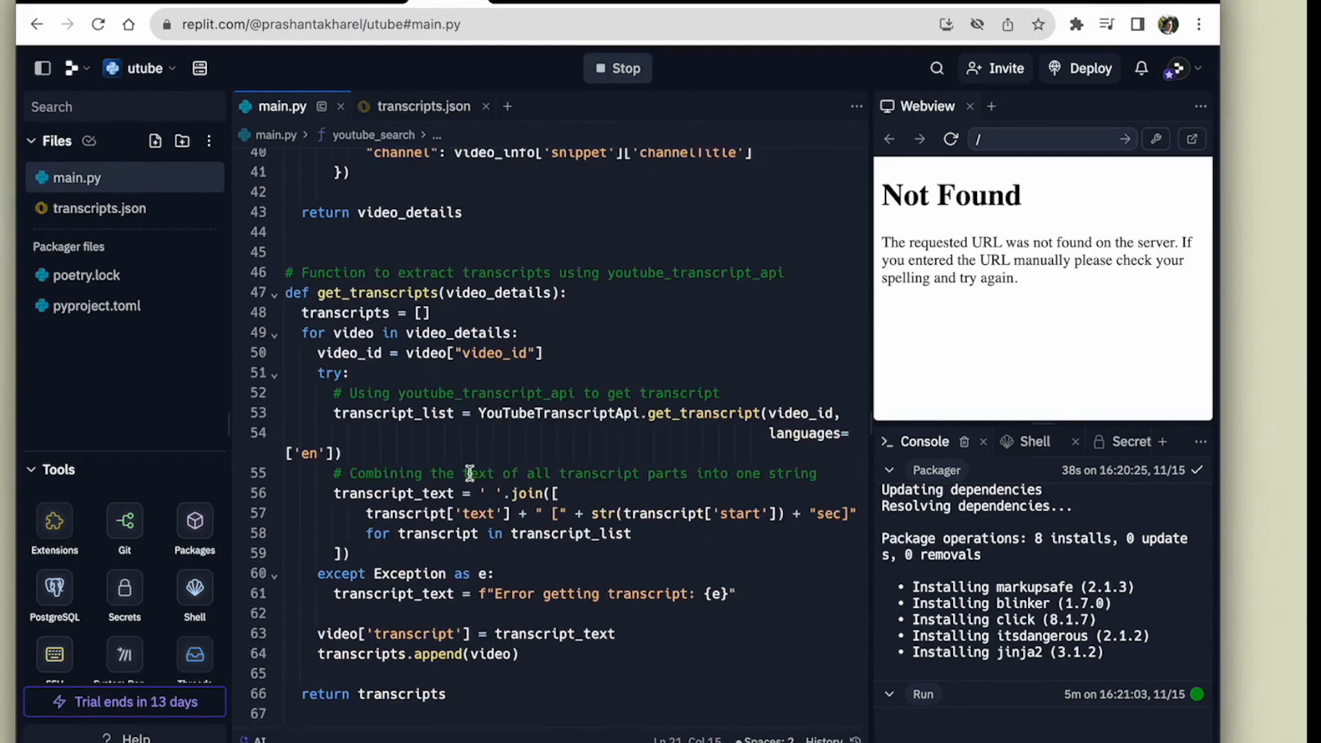
scroll(469, 474, up, 3)
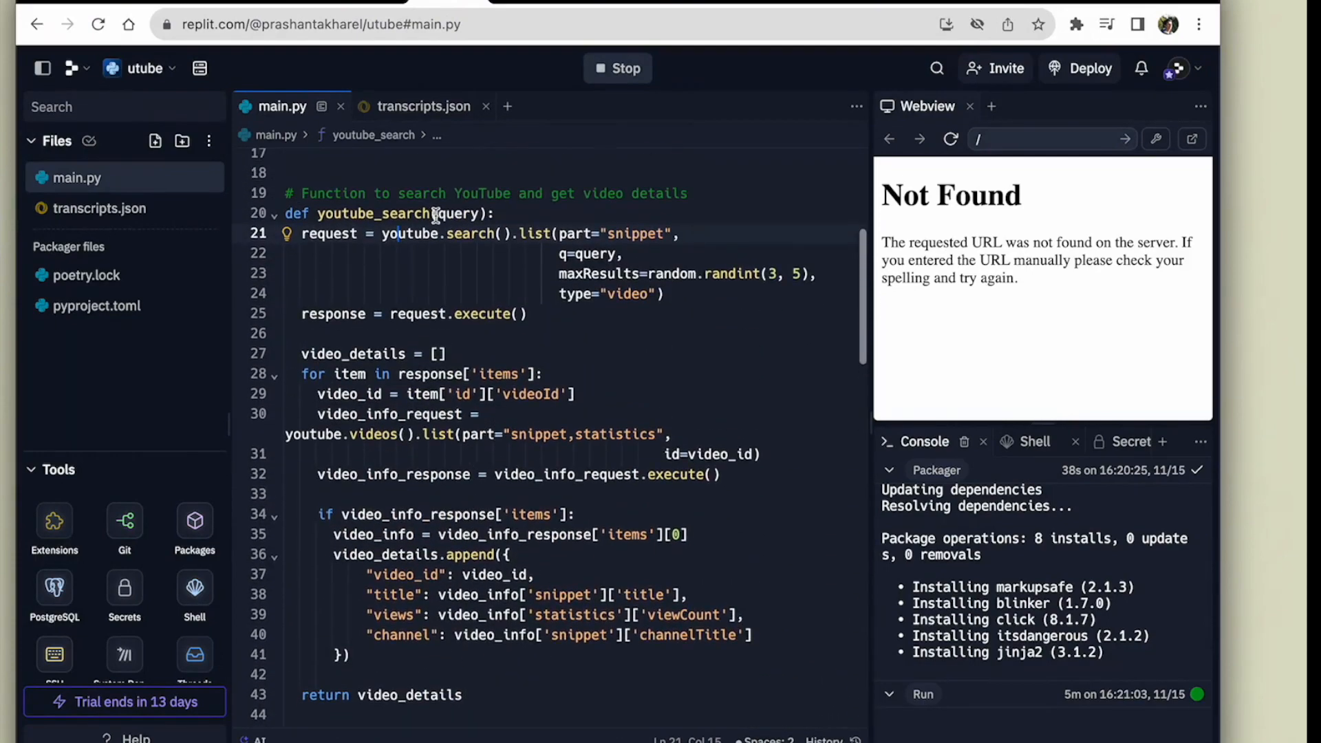
scroll(486, 534, up, 3)
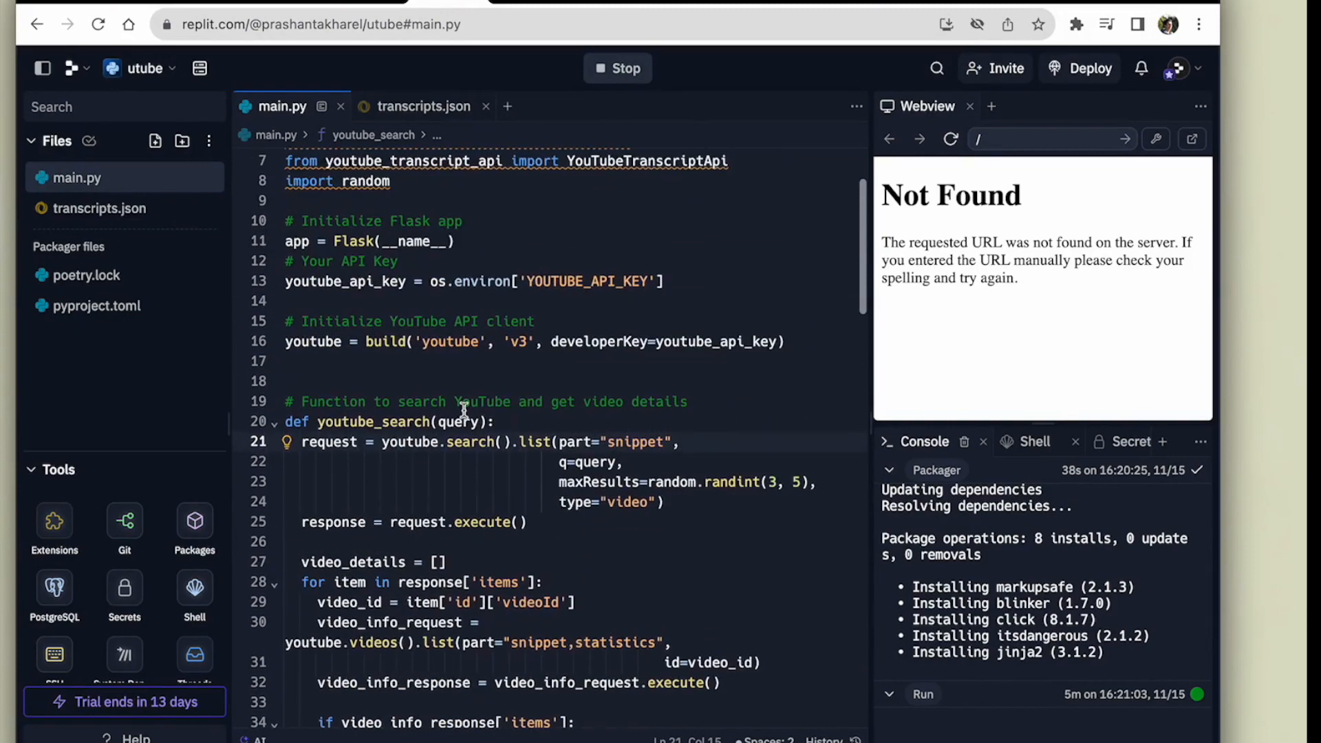
scroll(464, 412, down, 4)
scroll(439, 528, down, 6)
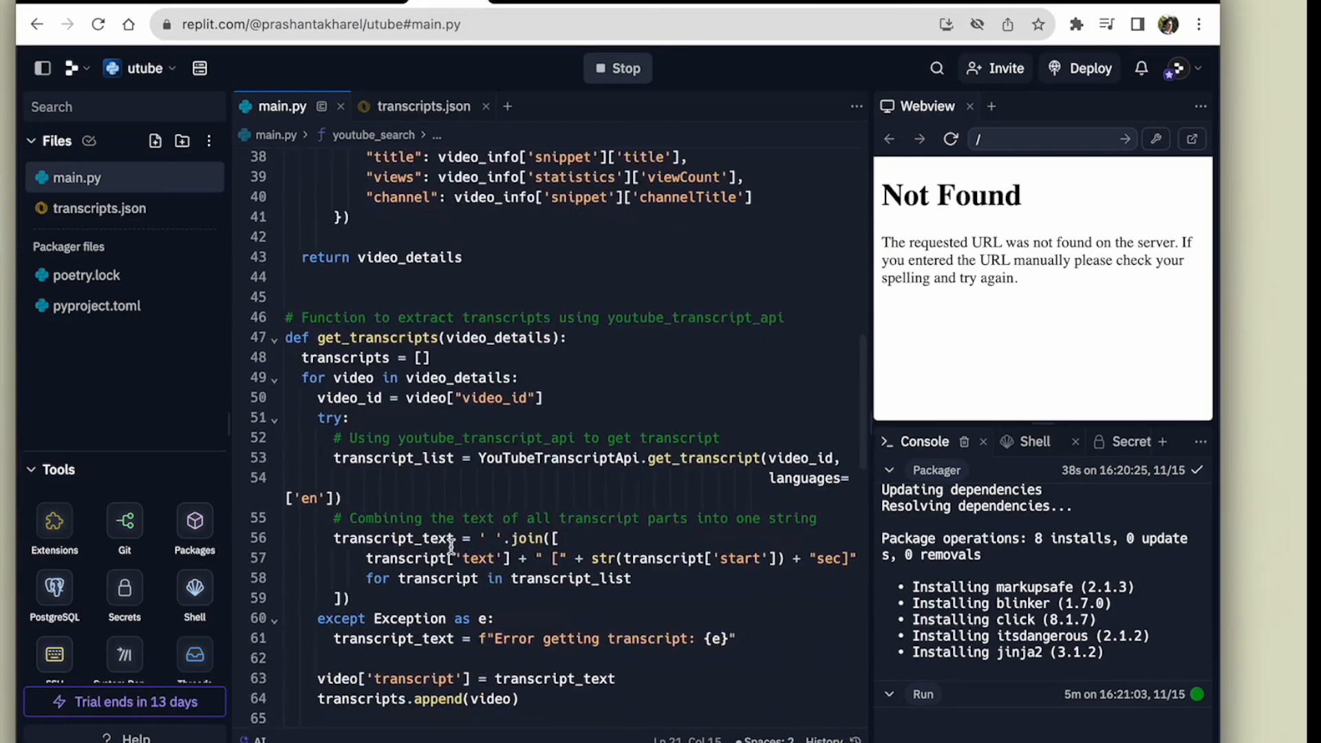
scroll(451, 546, down, 4)
Switch back to the ChatGPT conversation and review the prompt's pasted Python functions and the example OpenAPI schema following them
click(1052, 2)
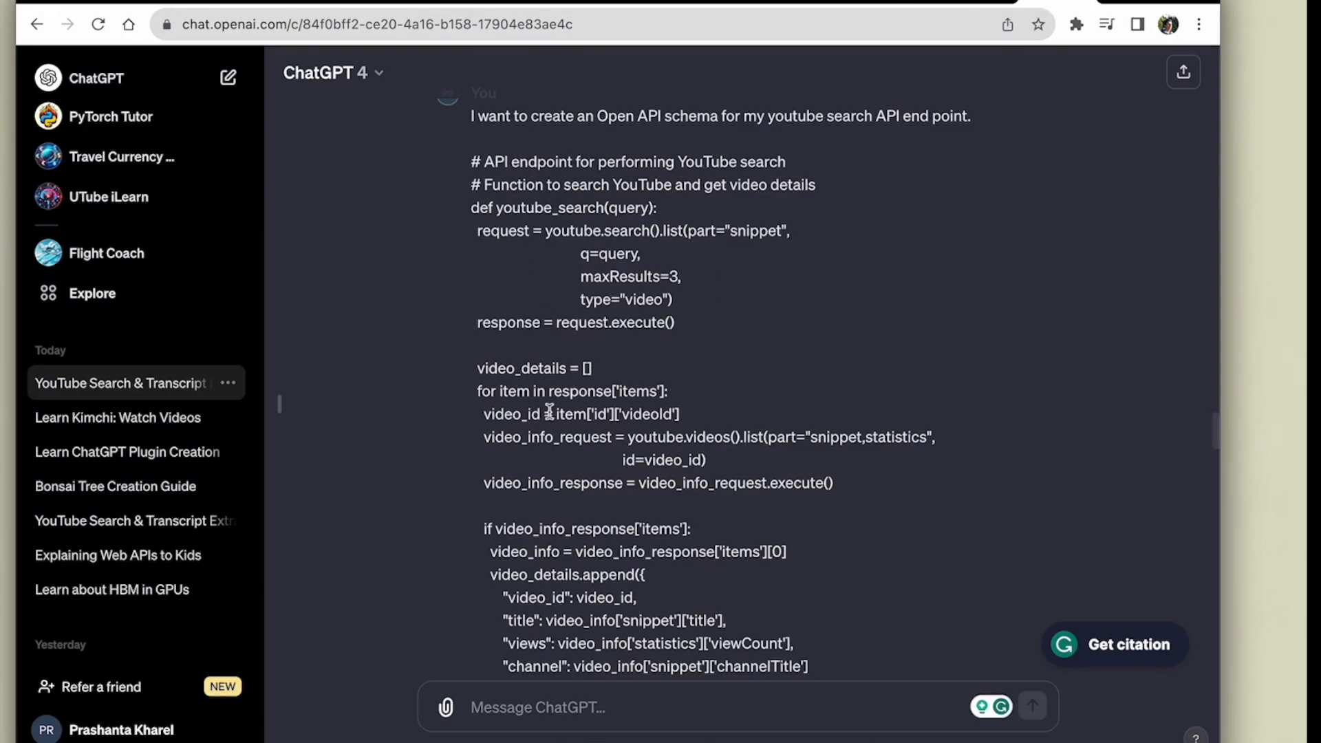
scroll(551, 412, down, 7)
scroll(563, 268, up, 2)
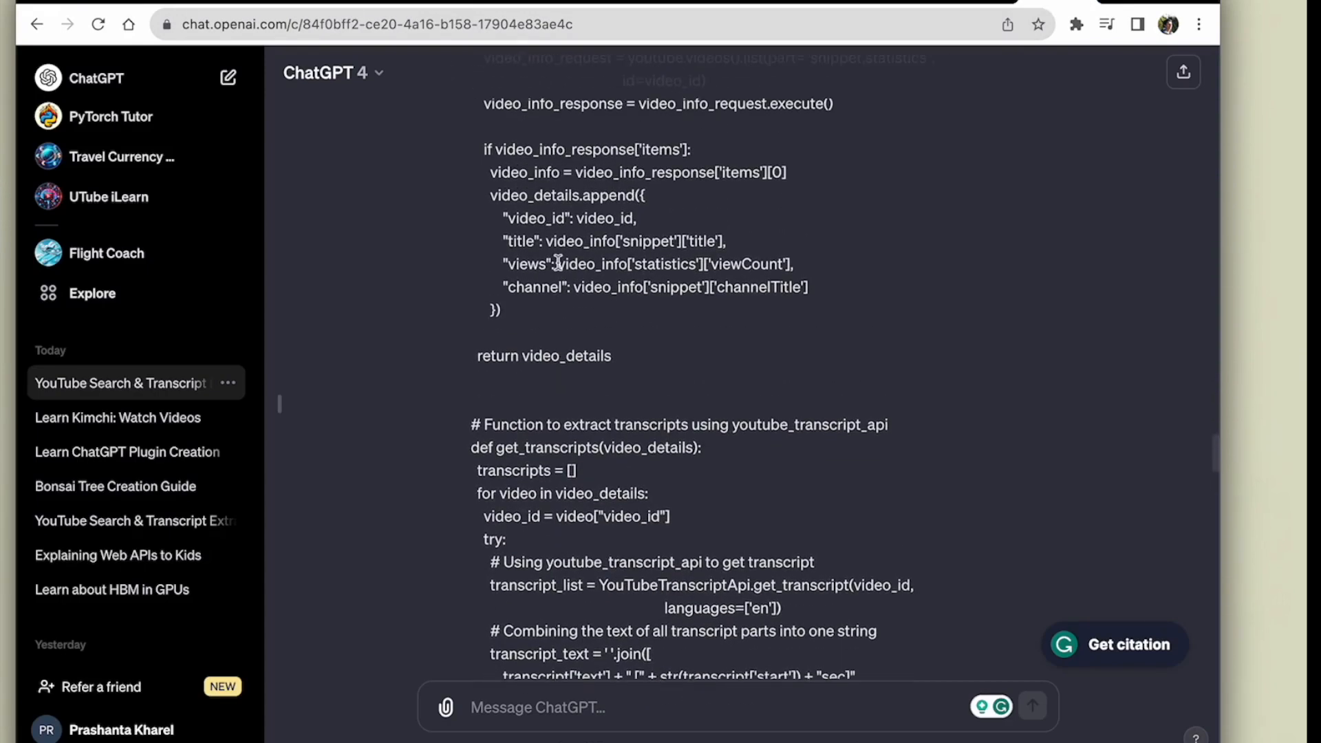
scroll(556, 335, down, 10)
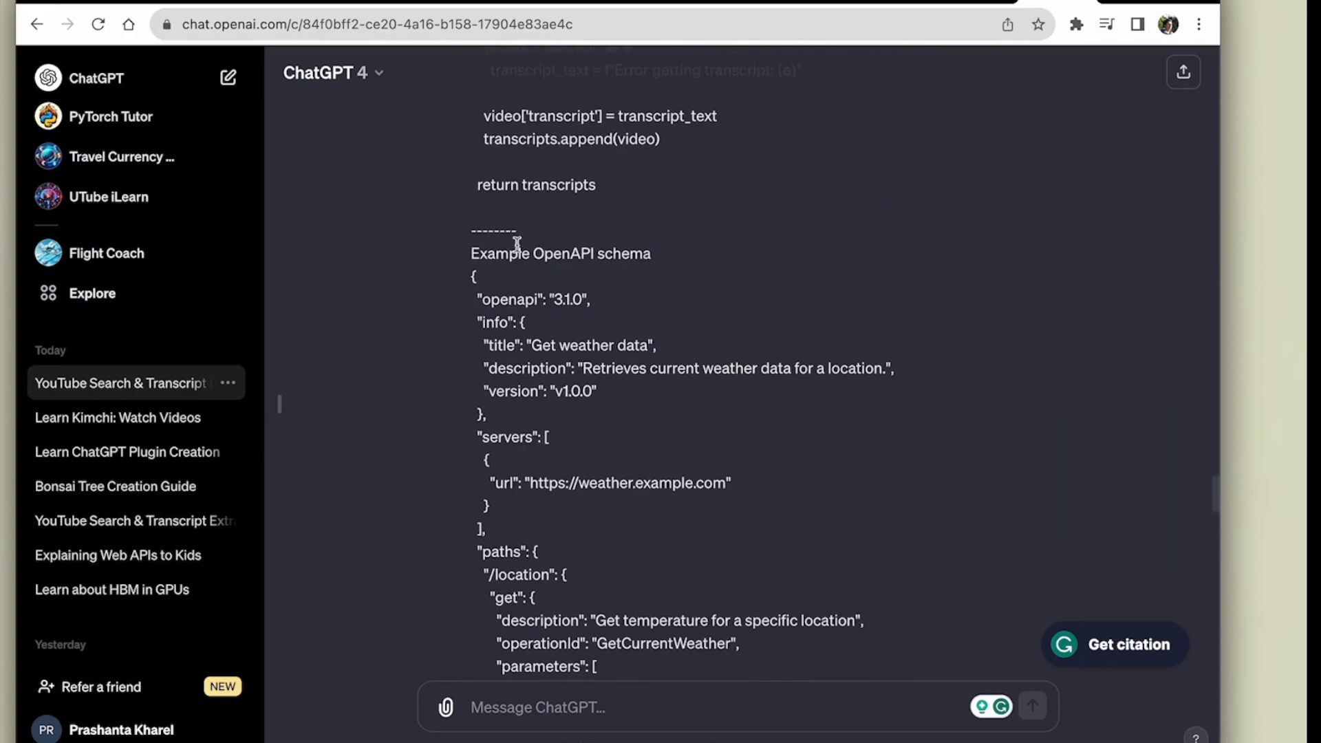
drag(475, 254, 659, 261)
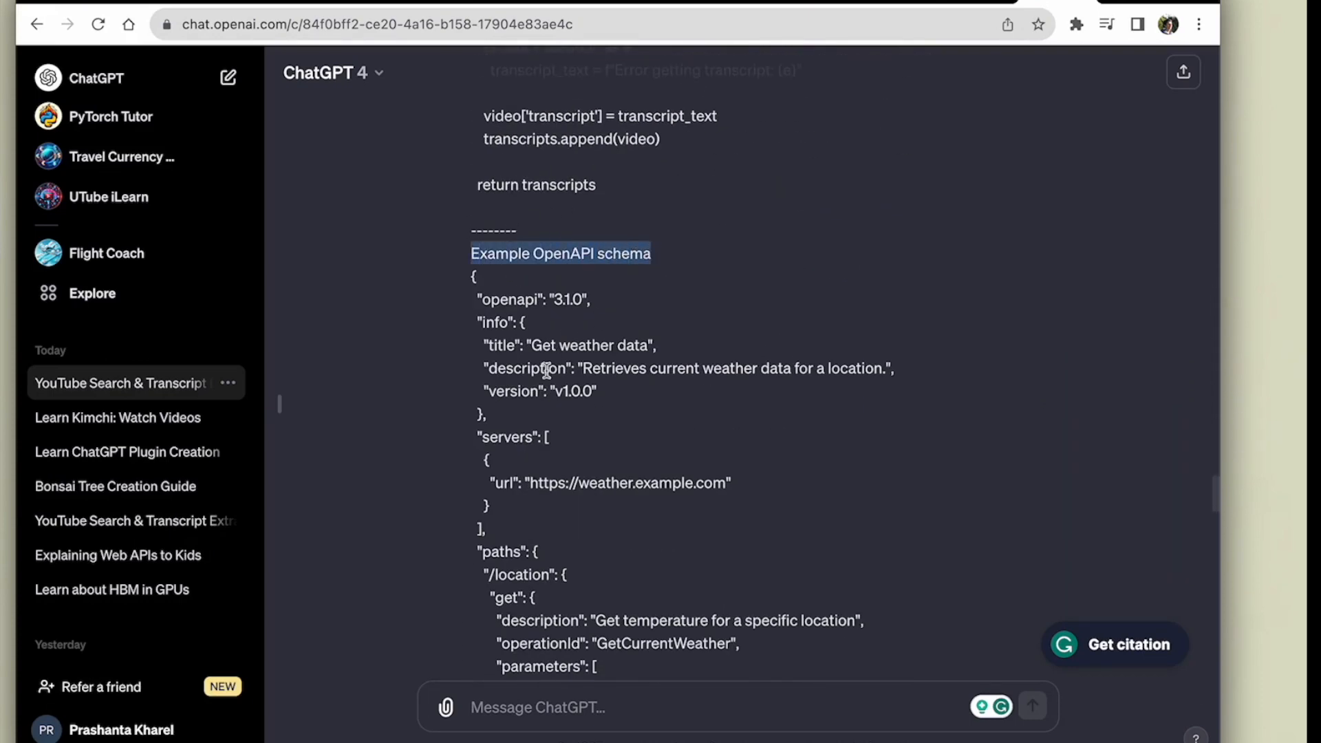
scroll(547, 371, down, 1)
scroll(516, 488, down, 12)
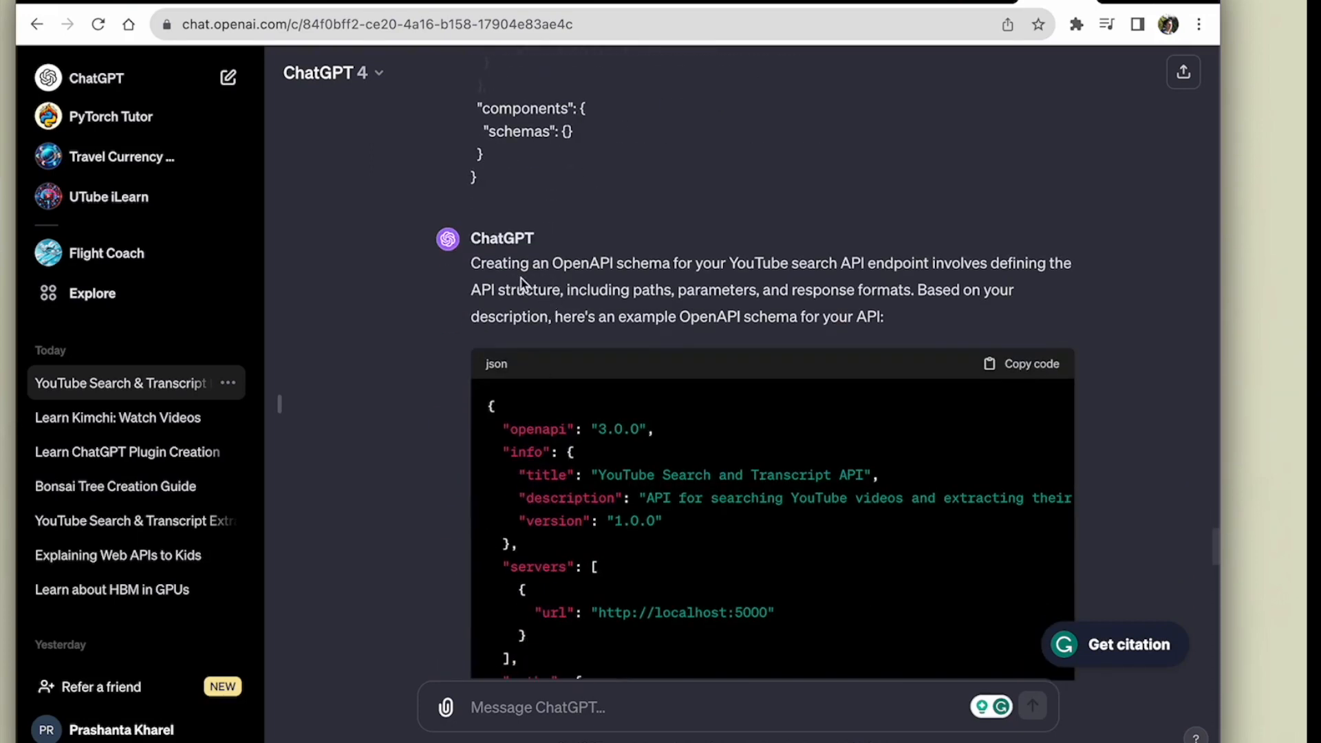
Examine ChatGPT's generated OpenAPI schema for the YouTube search API, including its server, /youtube_search path, query parameter and responses
drag(475, 260, 637, 287)
click(697, 295)
scroll(938, 281, down, 1)
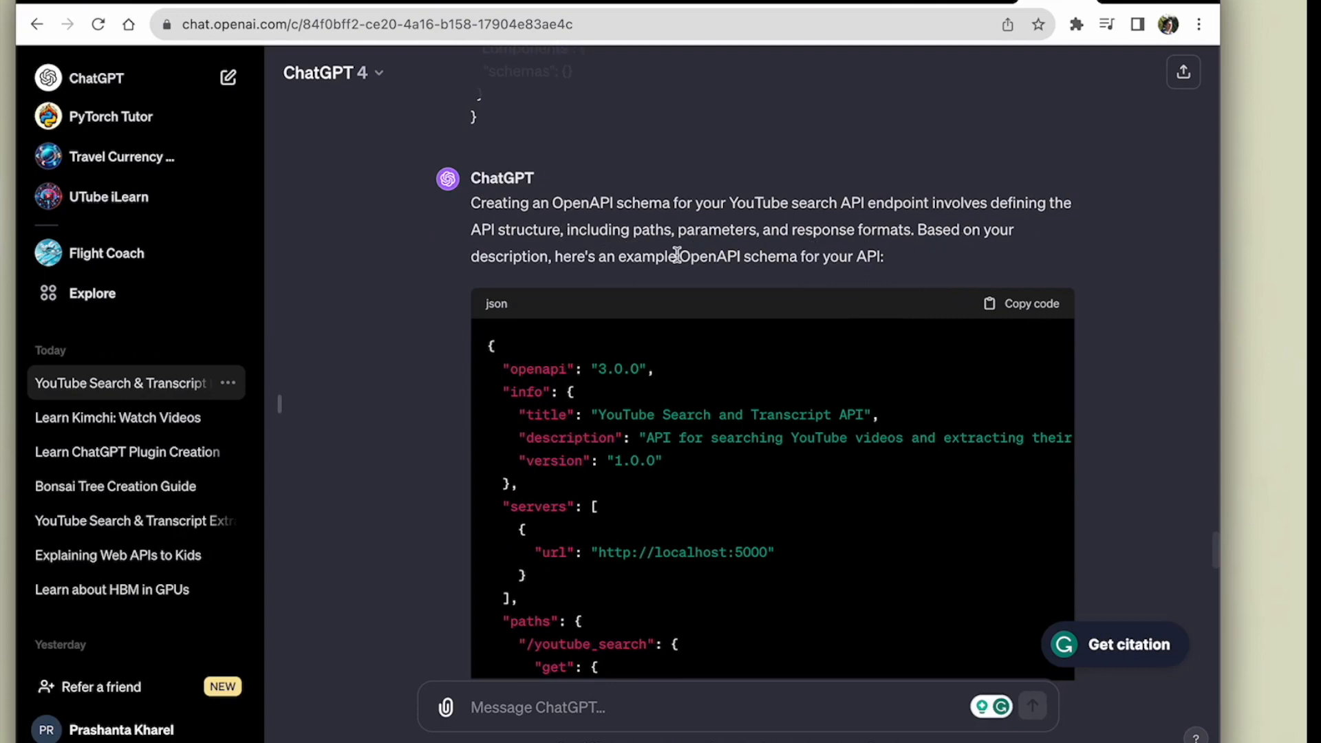
scroll(678, 255, down, 12)
scroll(882, 341, down, 10)
scroll(883, 344, up, 15)
scroll(883, 344, up, 7)
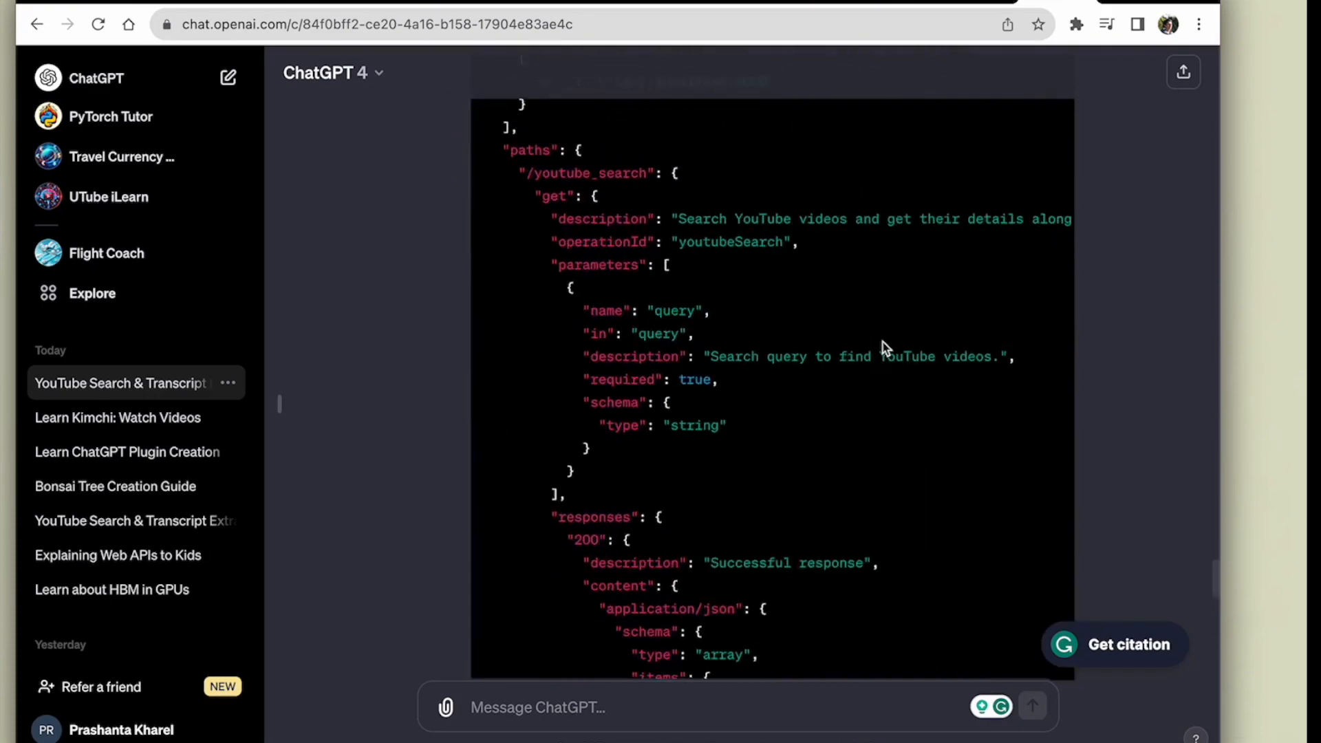
Copy the ChatGPT-generated OpenAPI schema and paste it into the Summarize Video & Learn action's schema, replacing the example
click(994, 310)
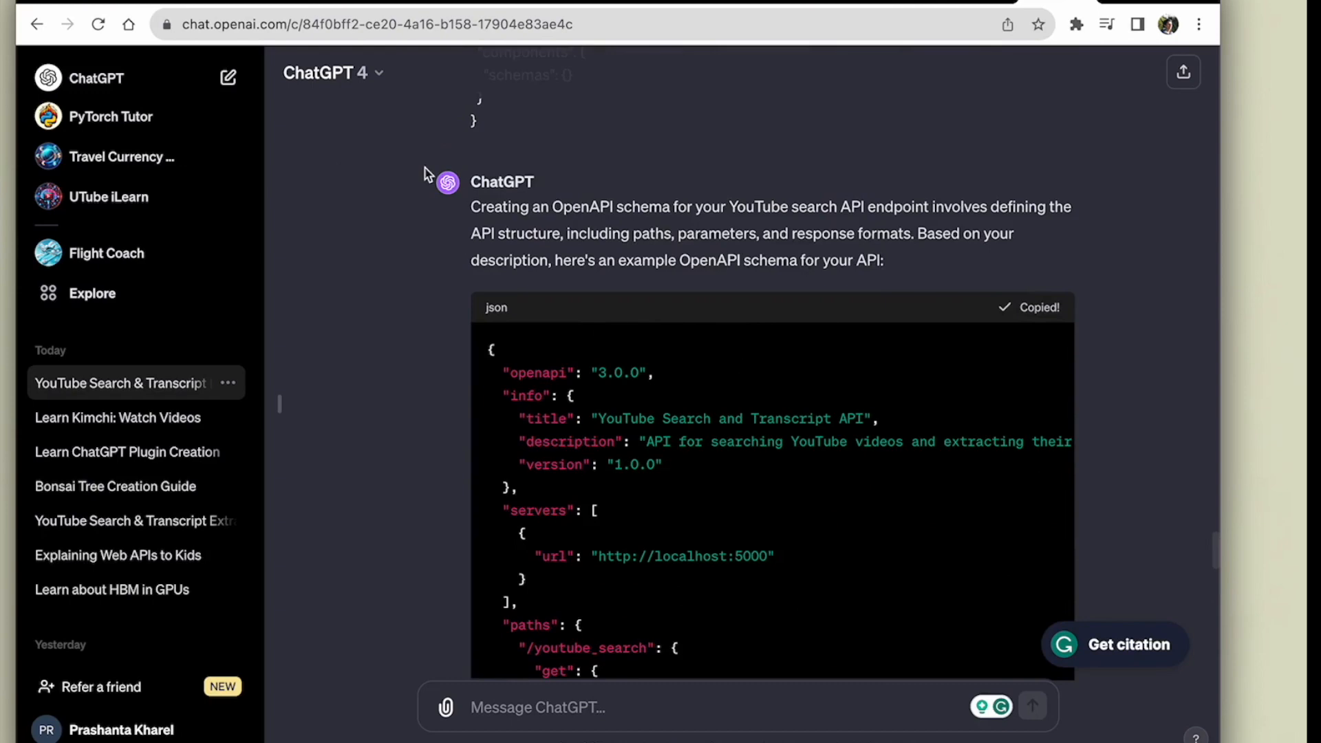
click(142, 2)
scroll(117, 537, down, 1)
drag(95, 539, 65, 162)
key(ctrl+v)
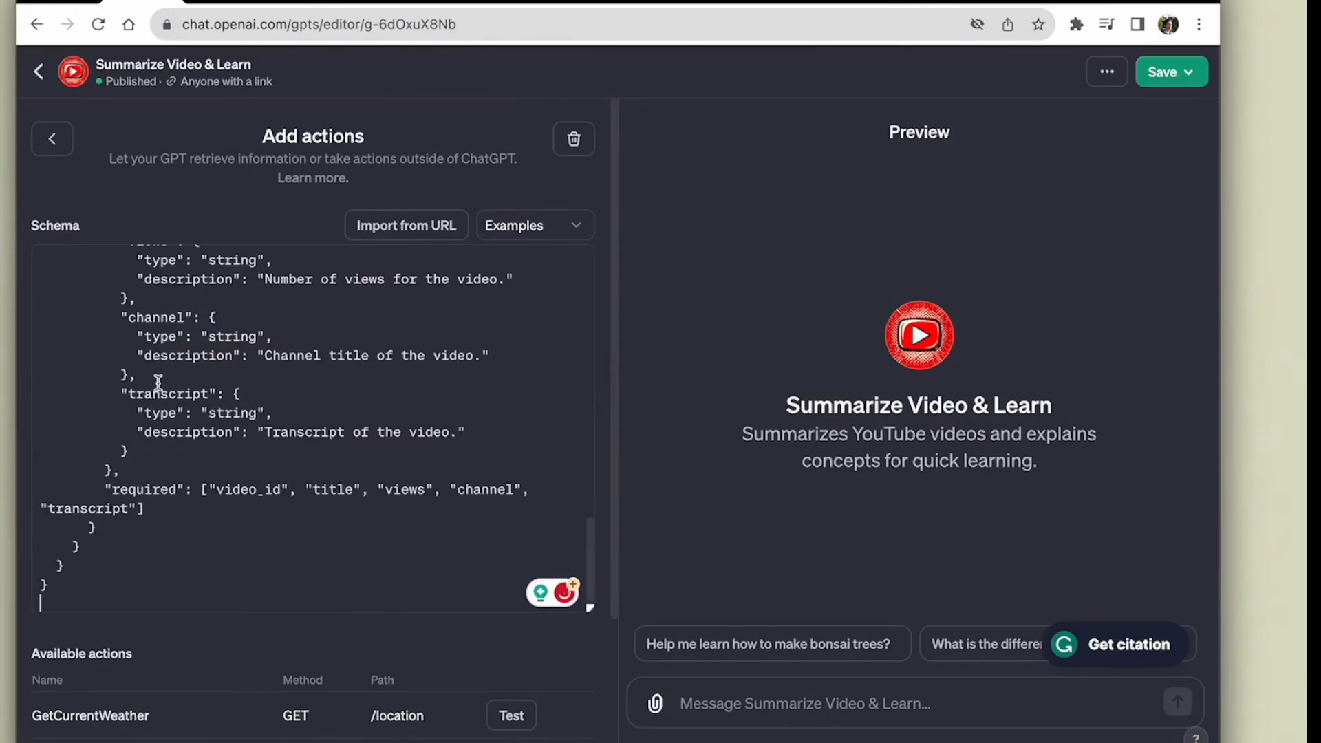
scroll(158, 383, up, 10)
scroll(157, 383, down, 10)
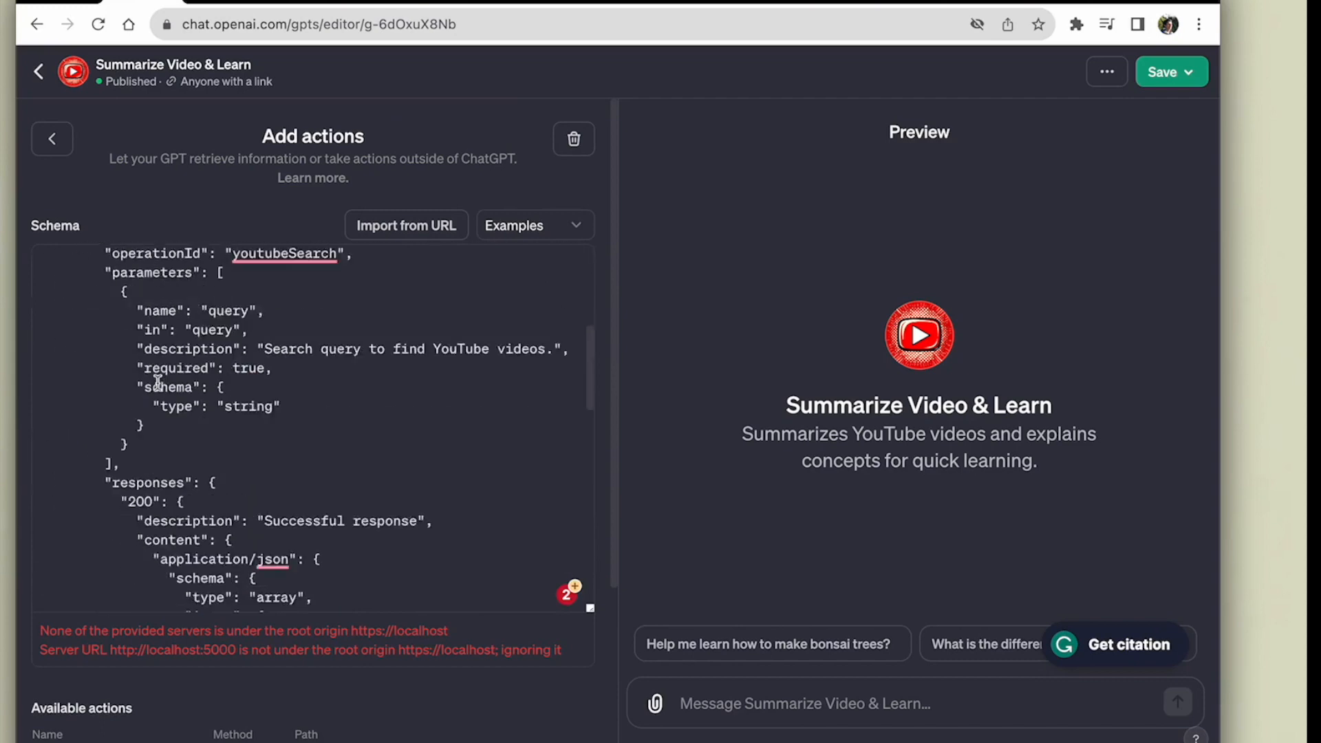
scroll(157, 382, down, 3)
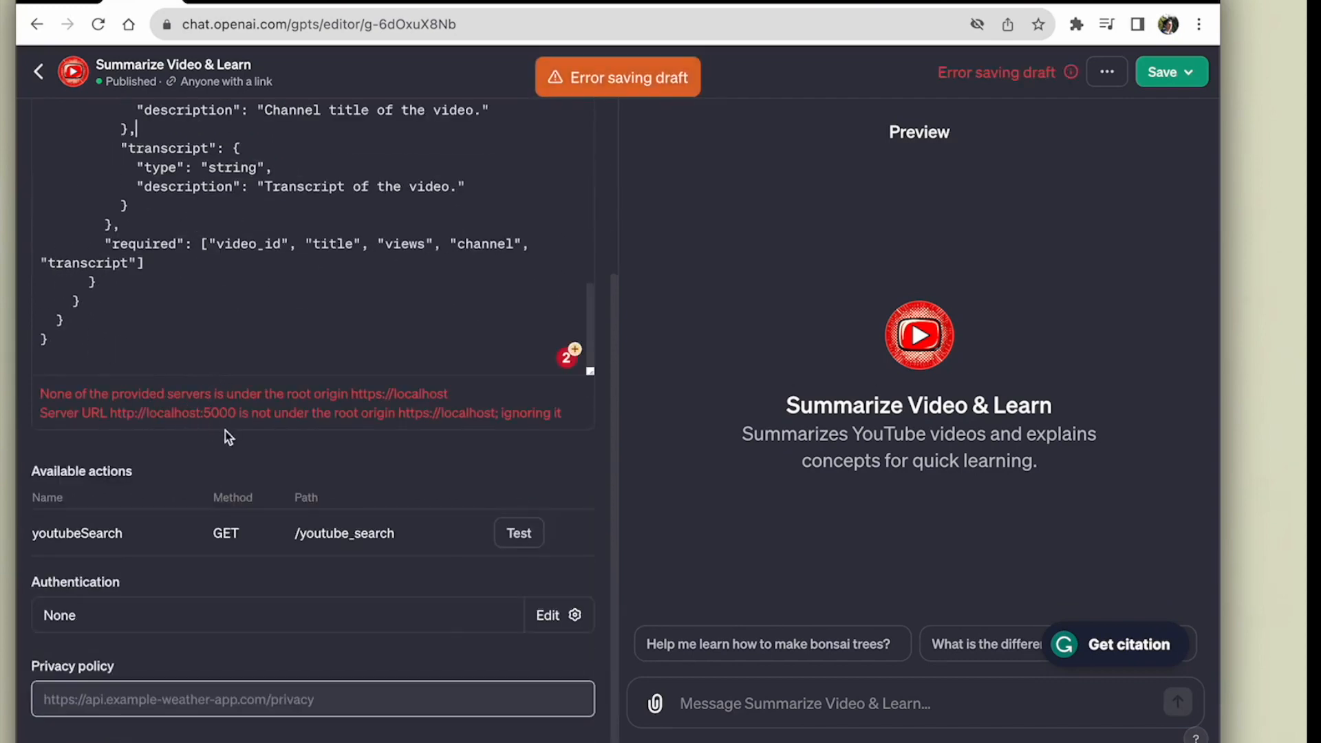
scroll(225, 336, up, 10)
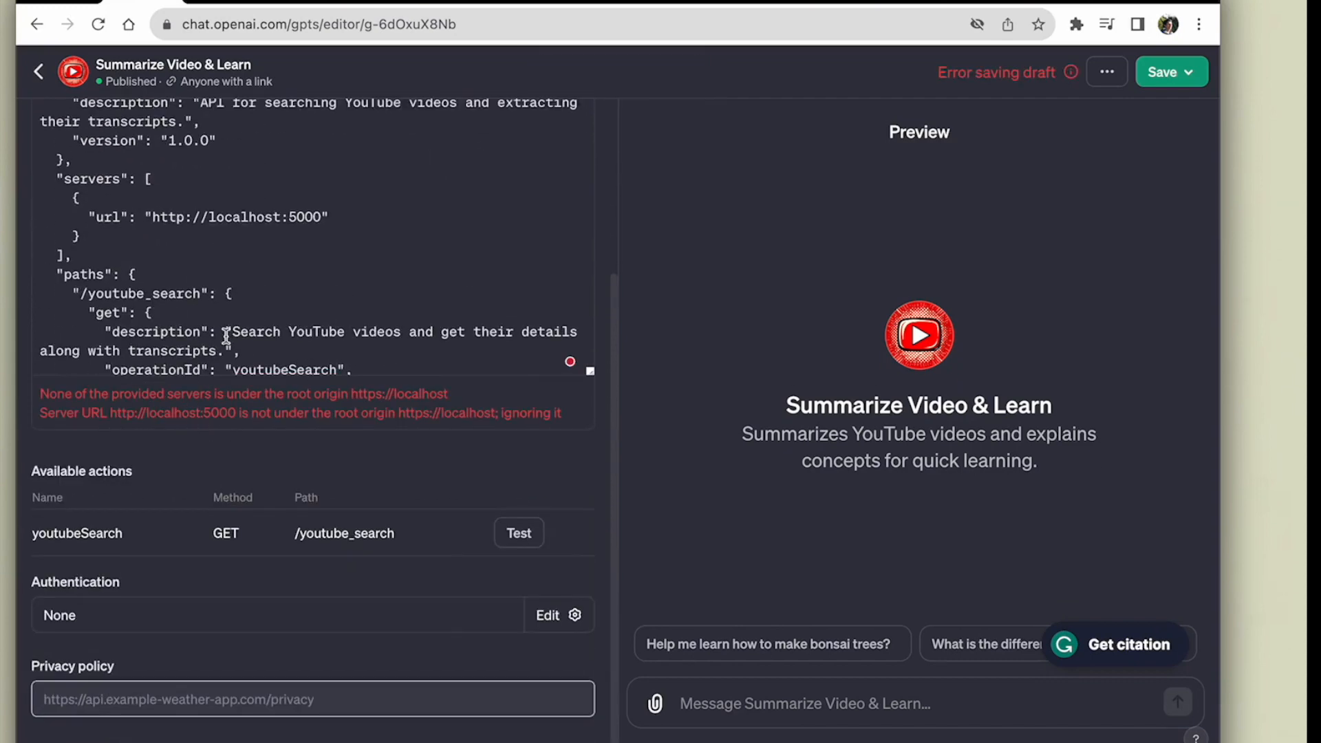
scroll(313, 262, up, 2)
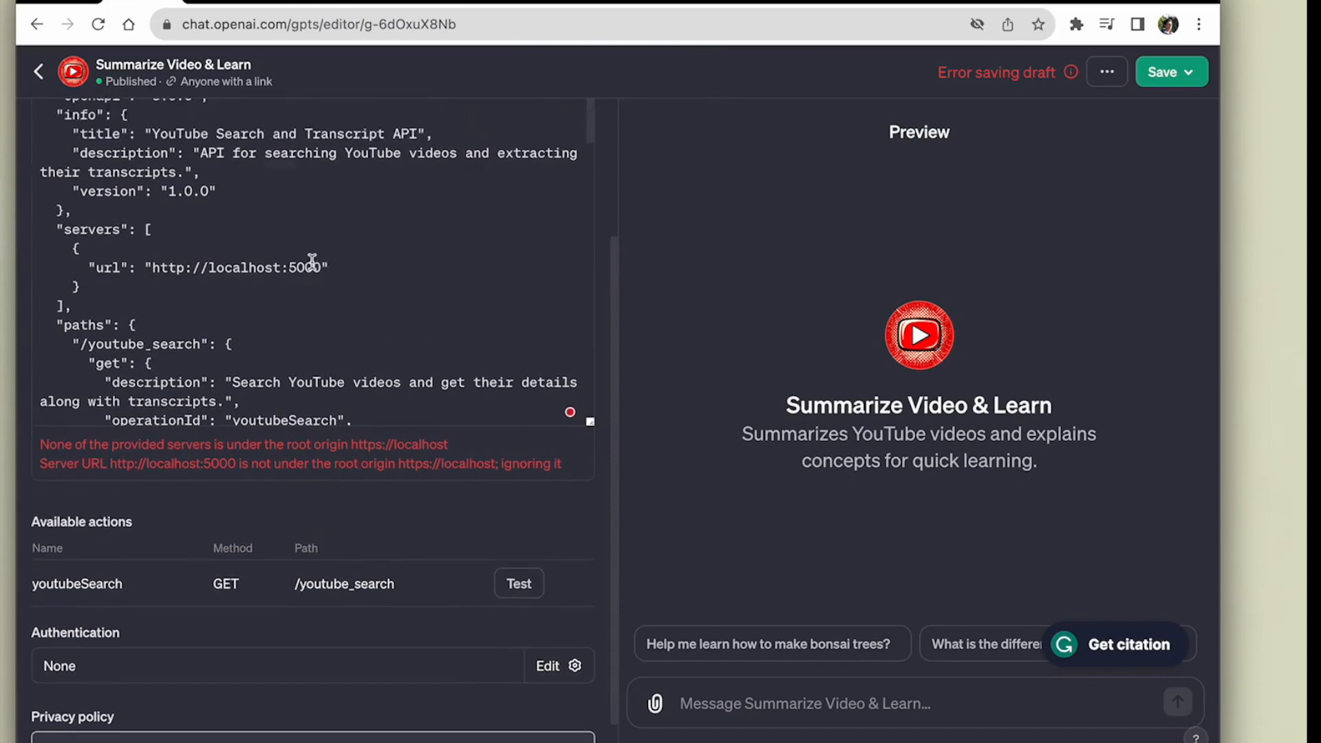
drag(154, 322, 322, 322)
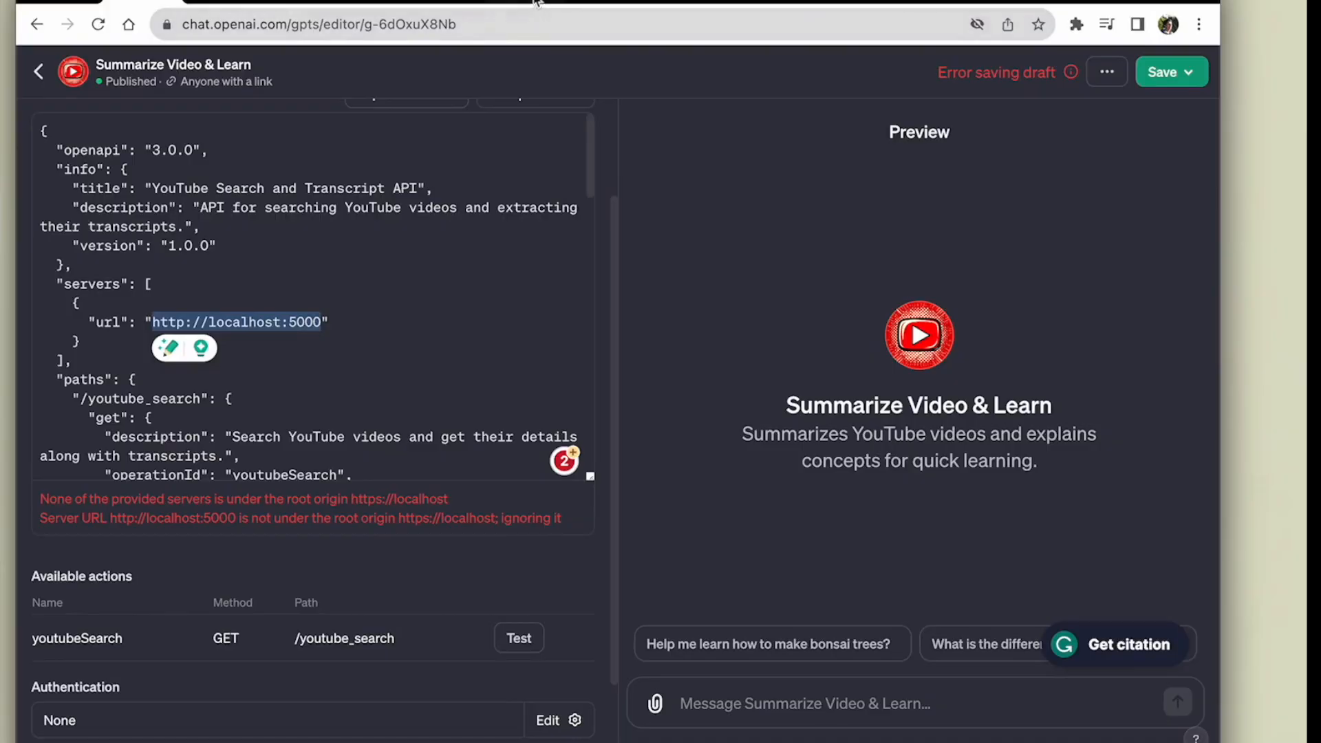
click(537, 3)
click(385, 26)
click(413, 25)
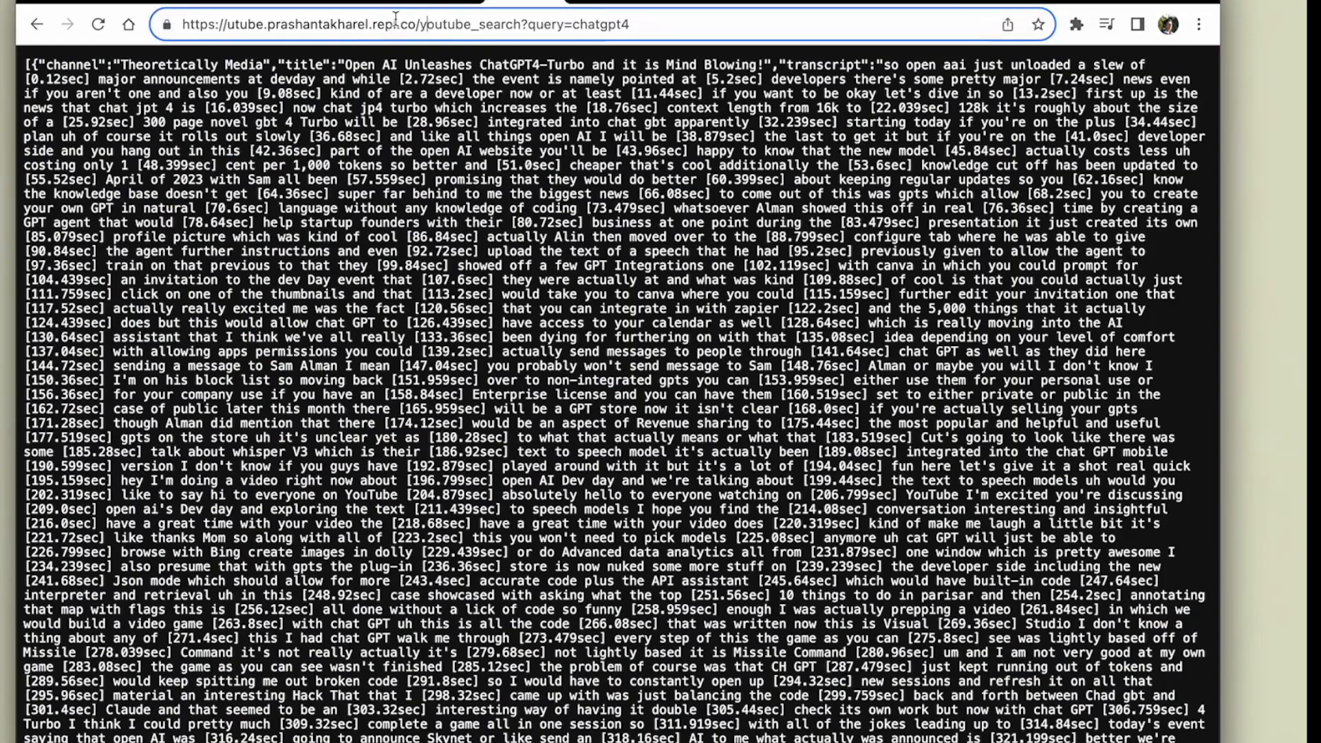
drag(414, 24, 173, 24)
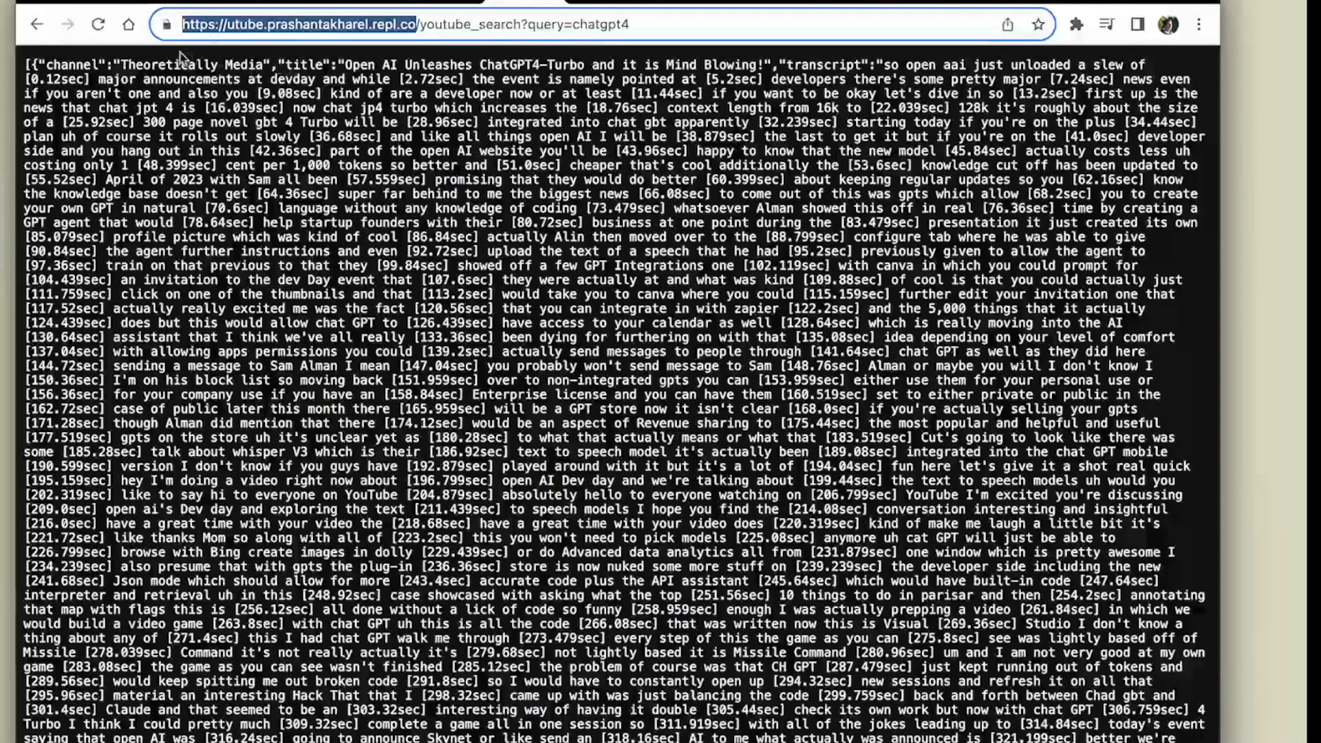
click(138, 4)
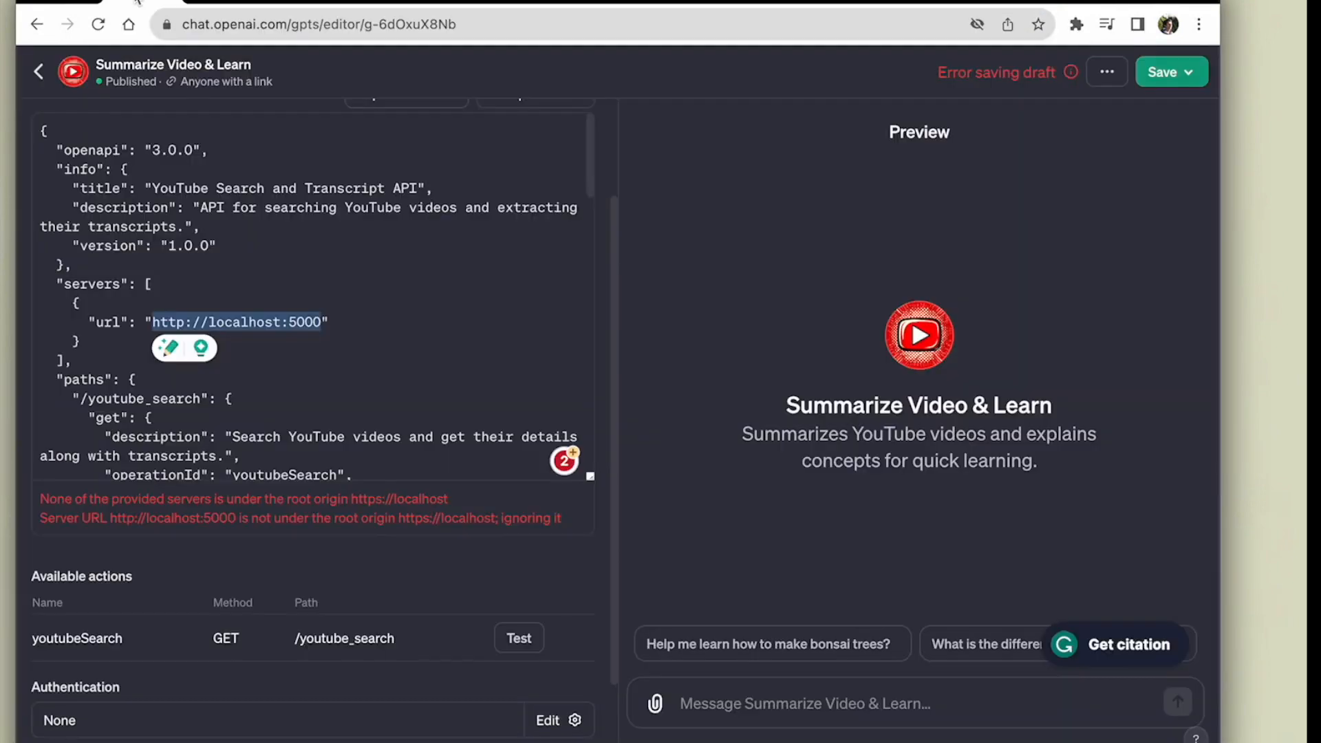
click(372, 328)
drag(324, 322, 155, 322)
key(super+v)
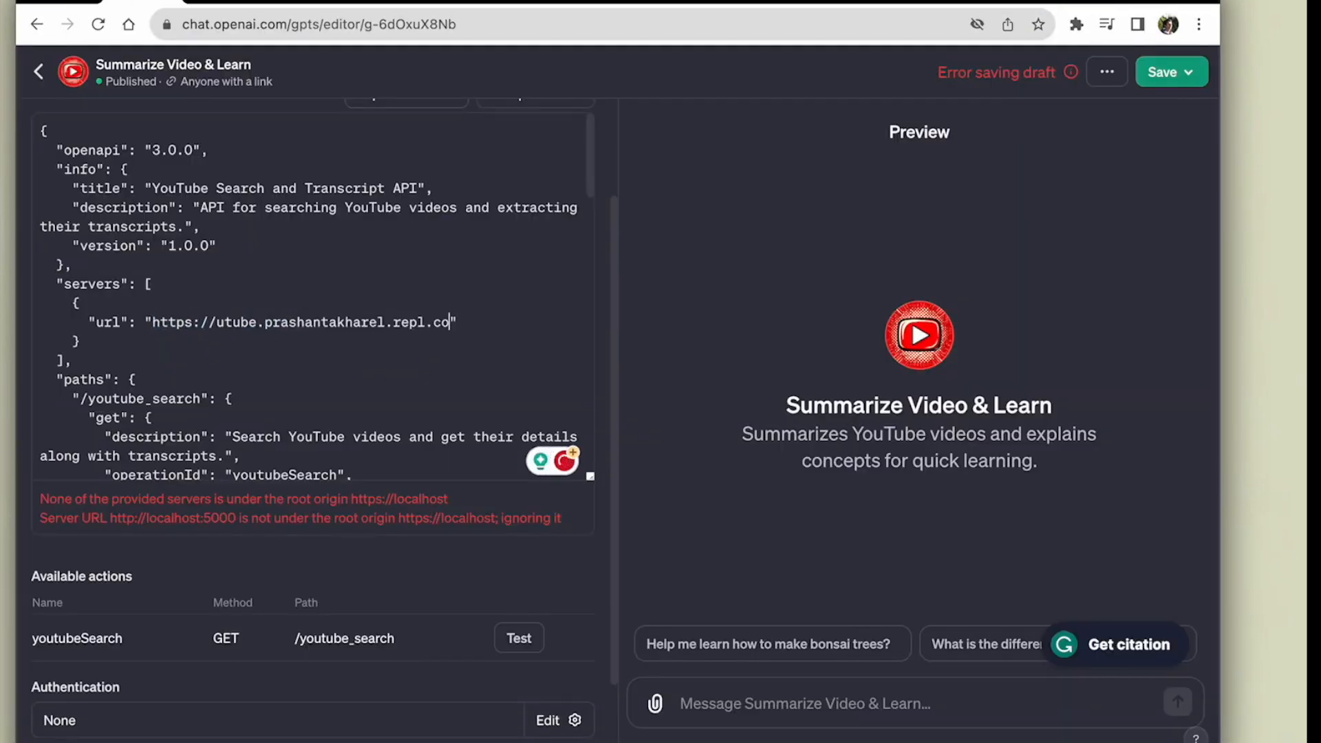
Review the pasted schema's /youtube_search path, its query parameter and the structure of the 200 response
scroll(377, 382, down, 2)
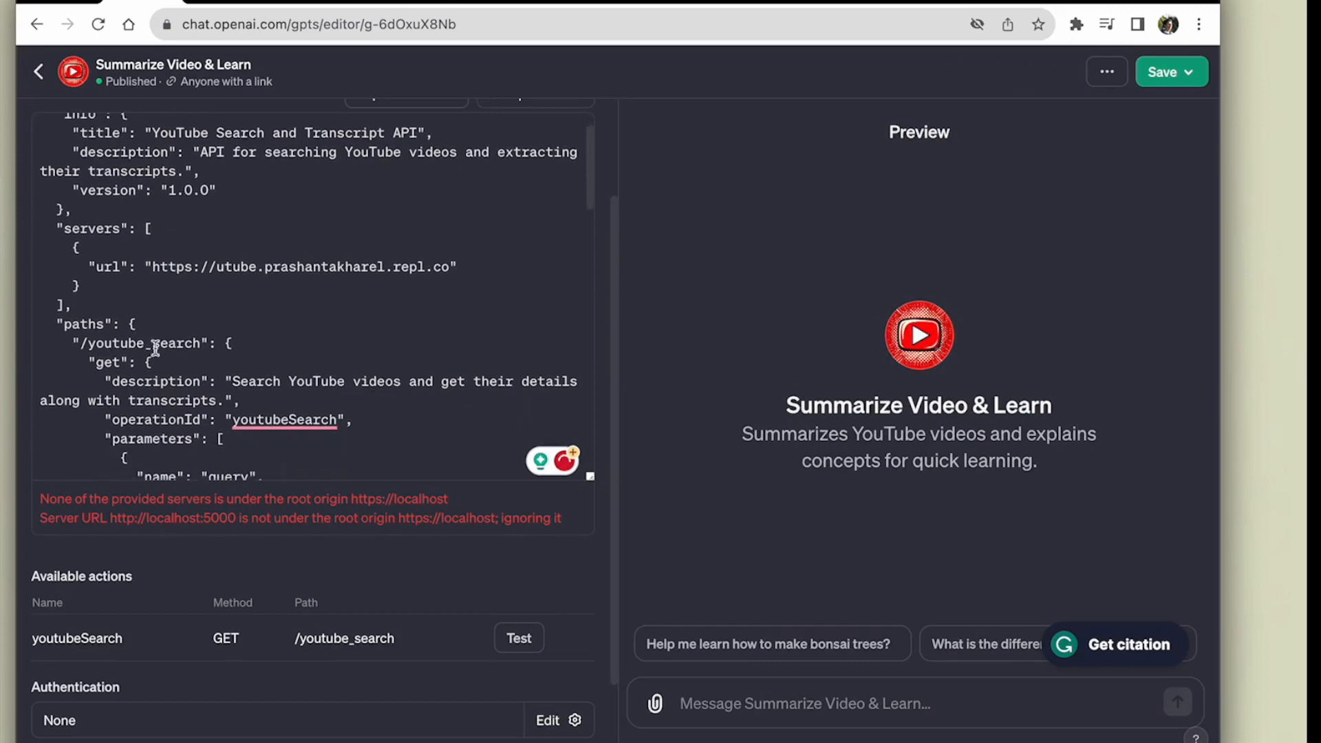
click(99, 342)
drag(99, 342, 199, 343)
scroll(124, 265, down, 2)
click(123, 265)
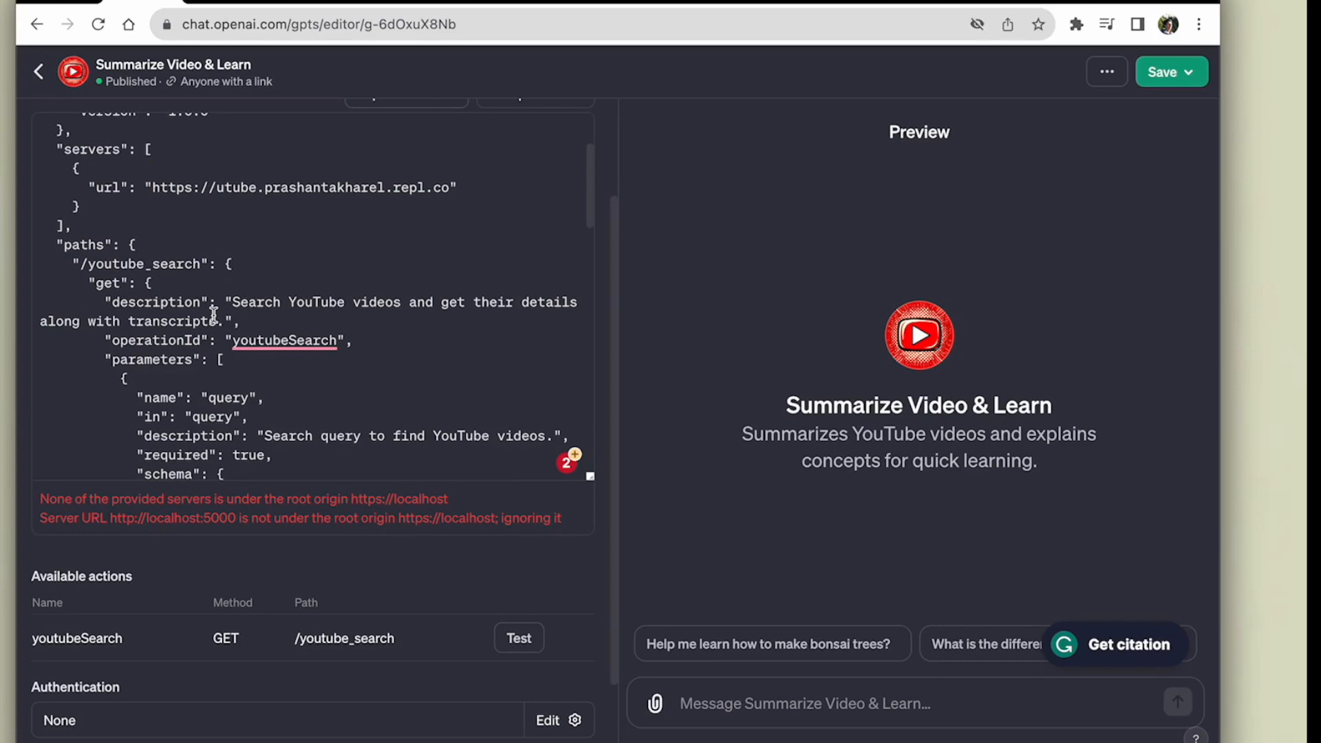
scroll(207, 309, down, 2)
scroll(35, 262, down, 3)
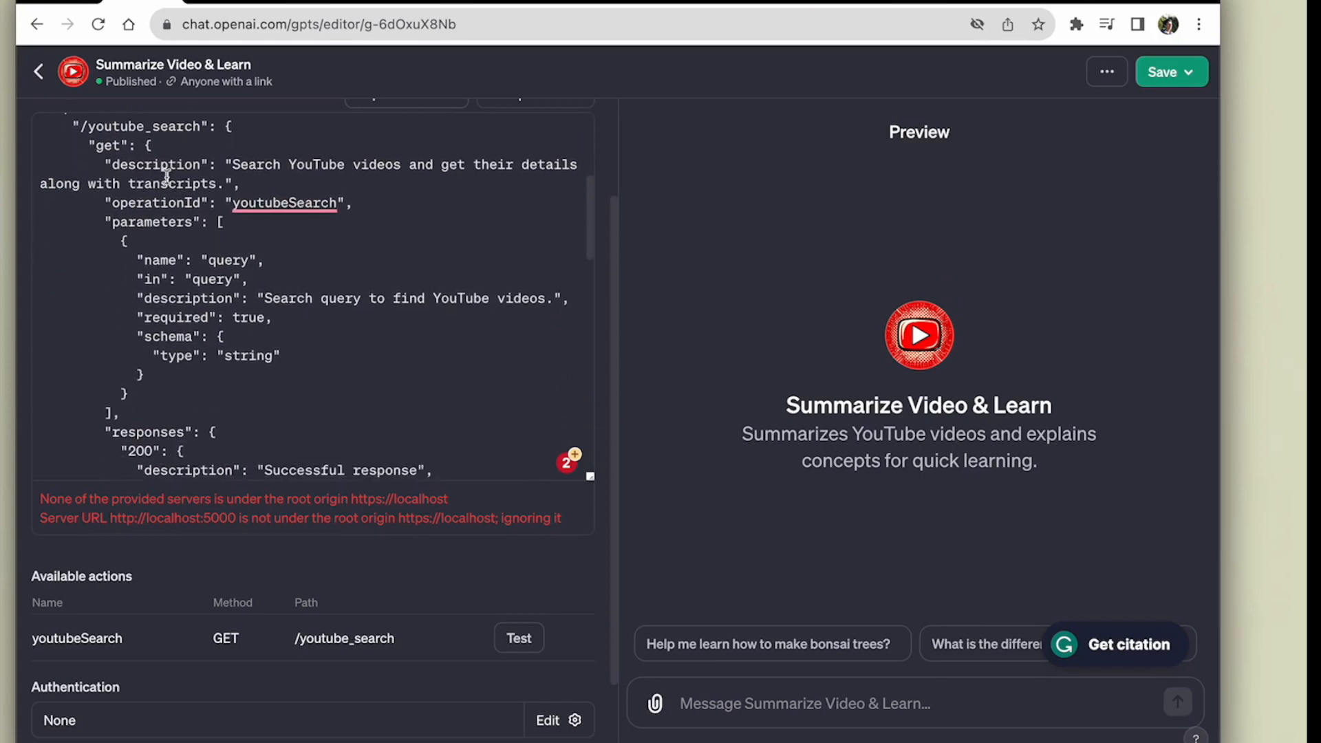
scroll(182, 318, down, 1)
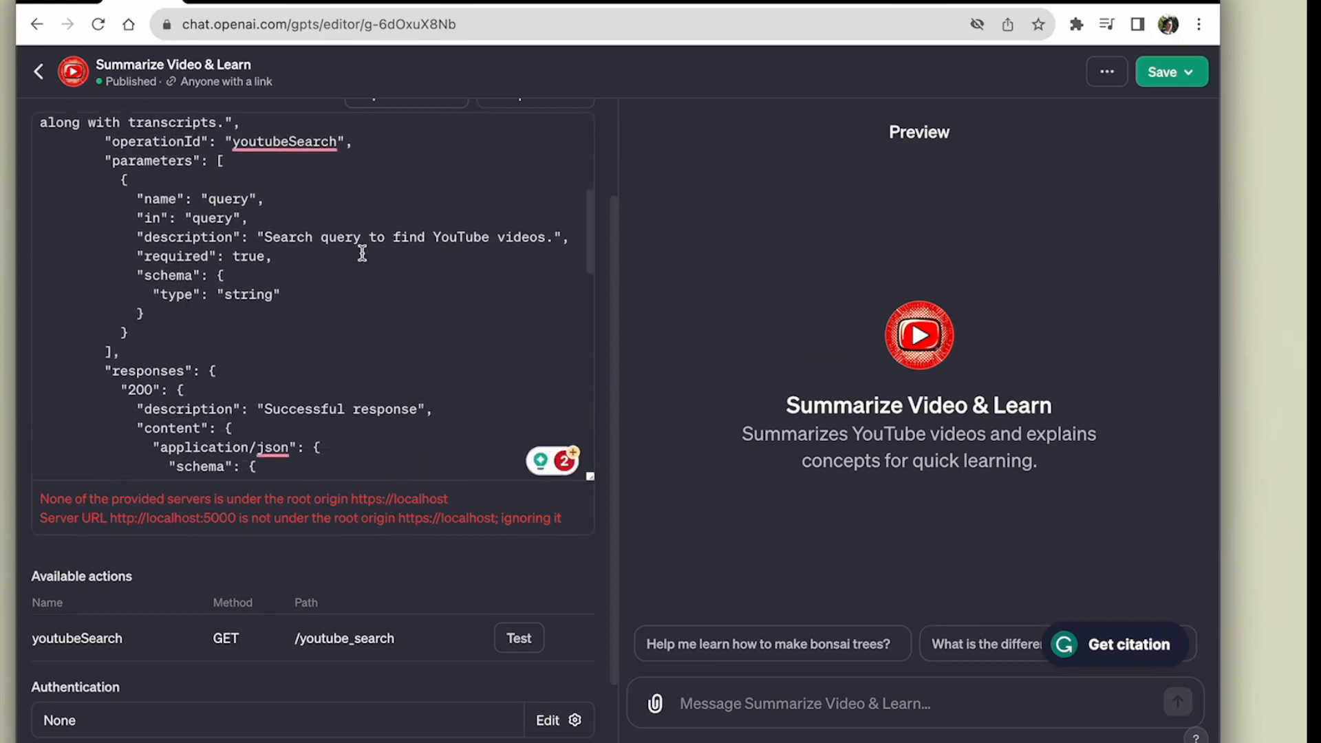
click(204, 199)
click(258, 317)
scroll(256, 316, down, 2)
scroll(282, 352, down, 3)
drag(279, 248, 428, 256)
click(338, 303)
scroll(235, 289, down, 10)
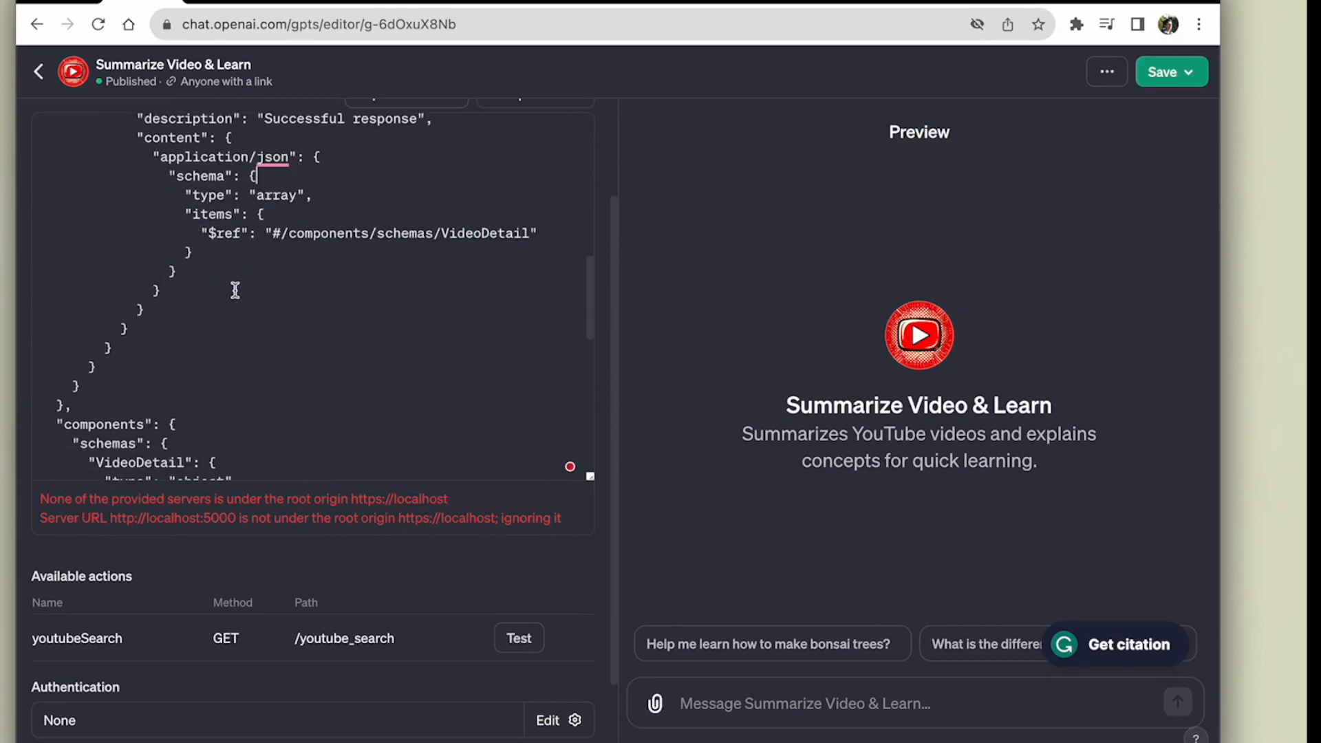
Examine the schema's VideoDetail component, covering the video_id, title, views, channel and transcript properties and the required list
scroll(235, 290, down, 1)
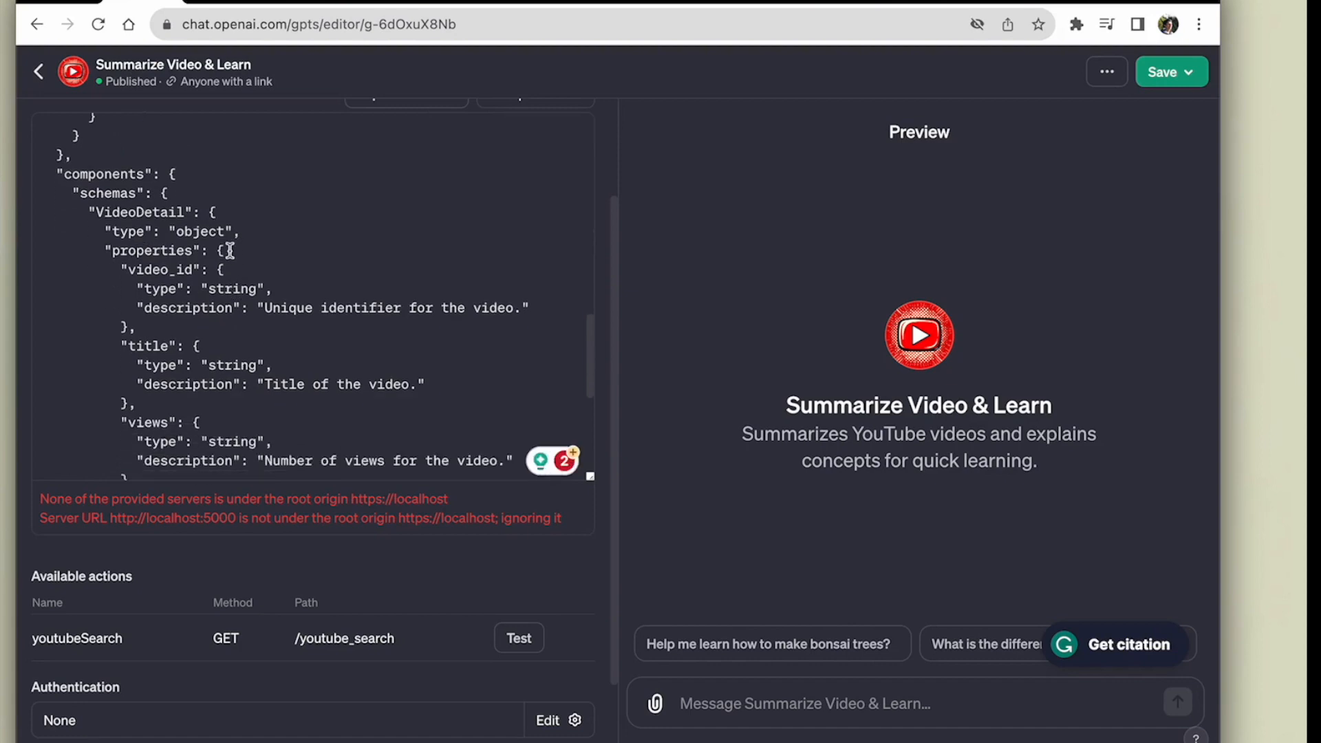
scroll(189, 246, down, 3)
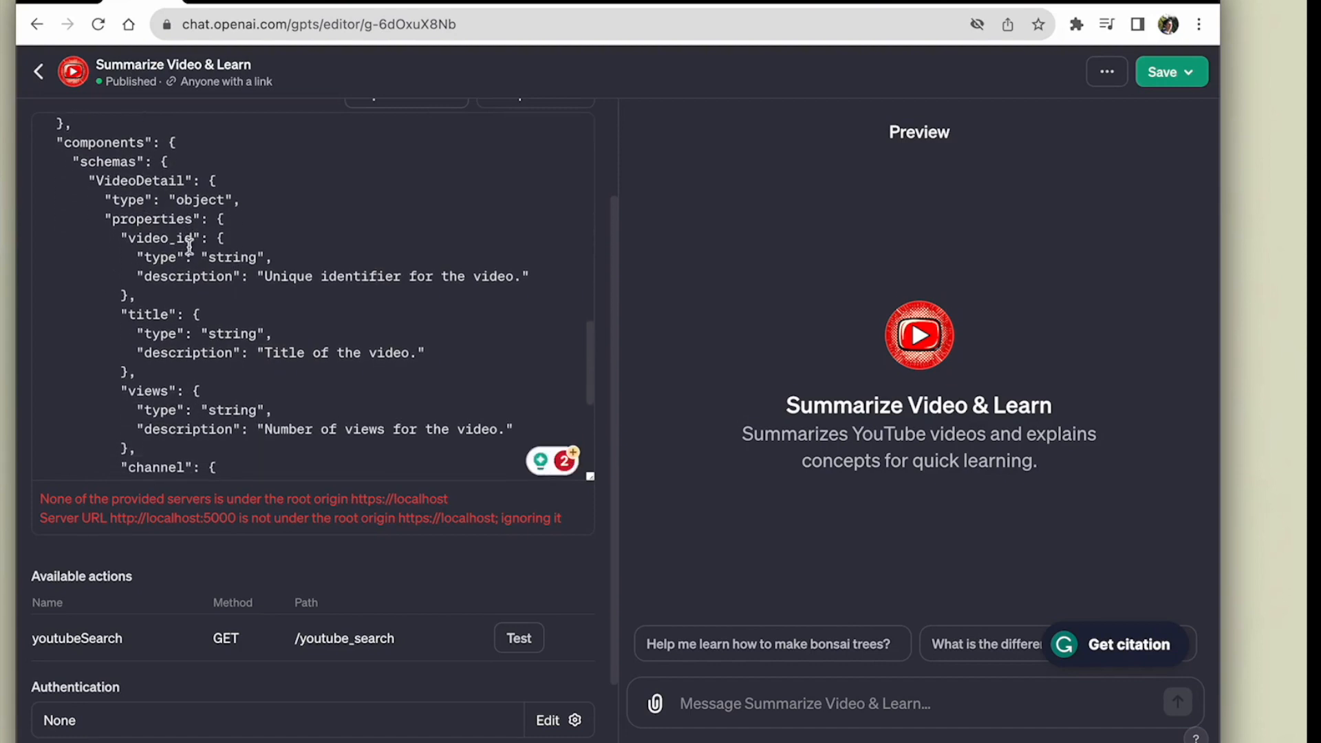
scroll(180, 183, down, 2)
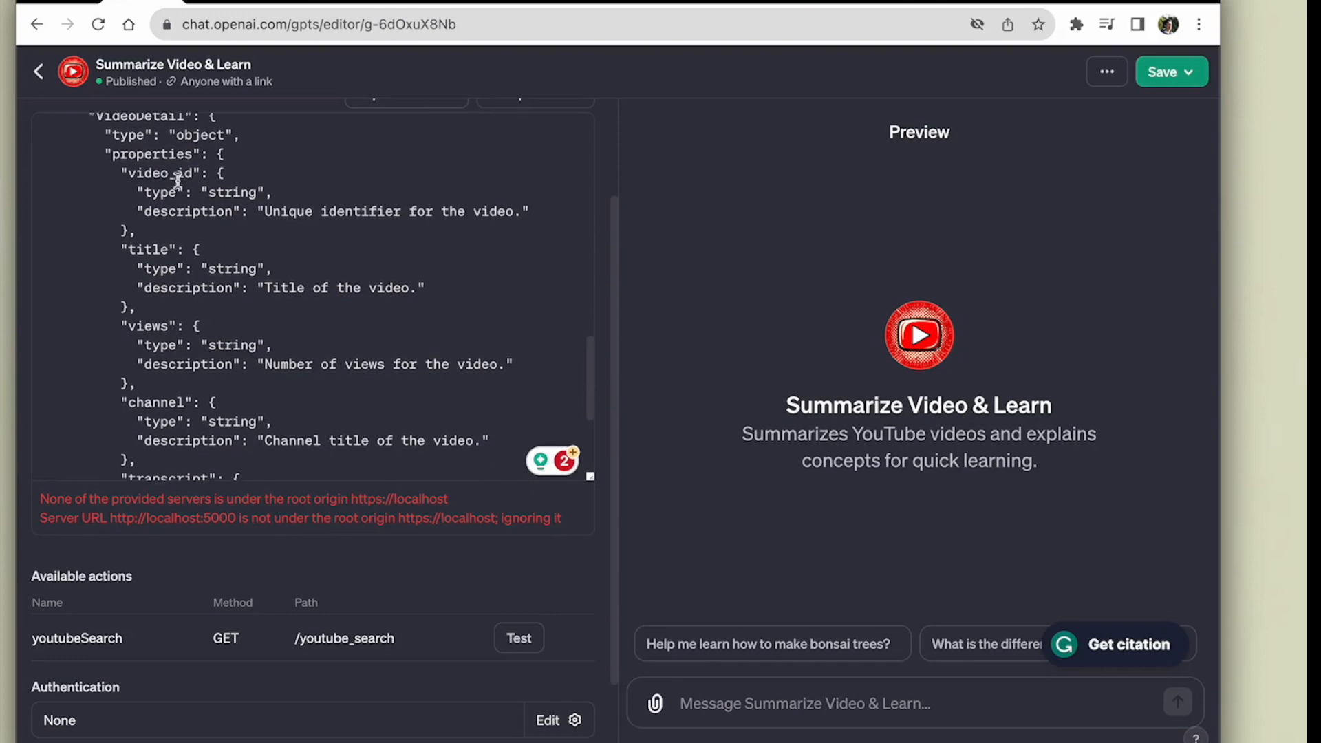
scroll(186, 199, up, 2)
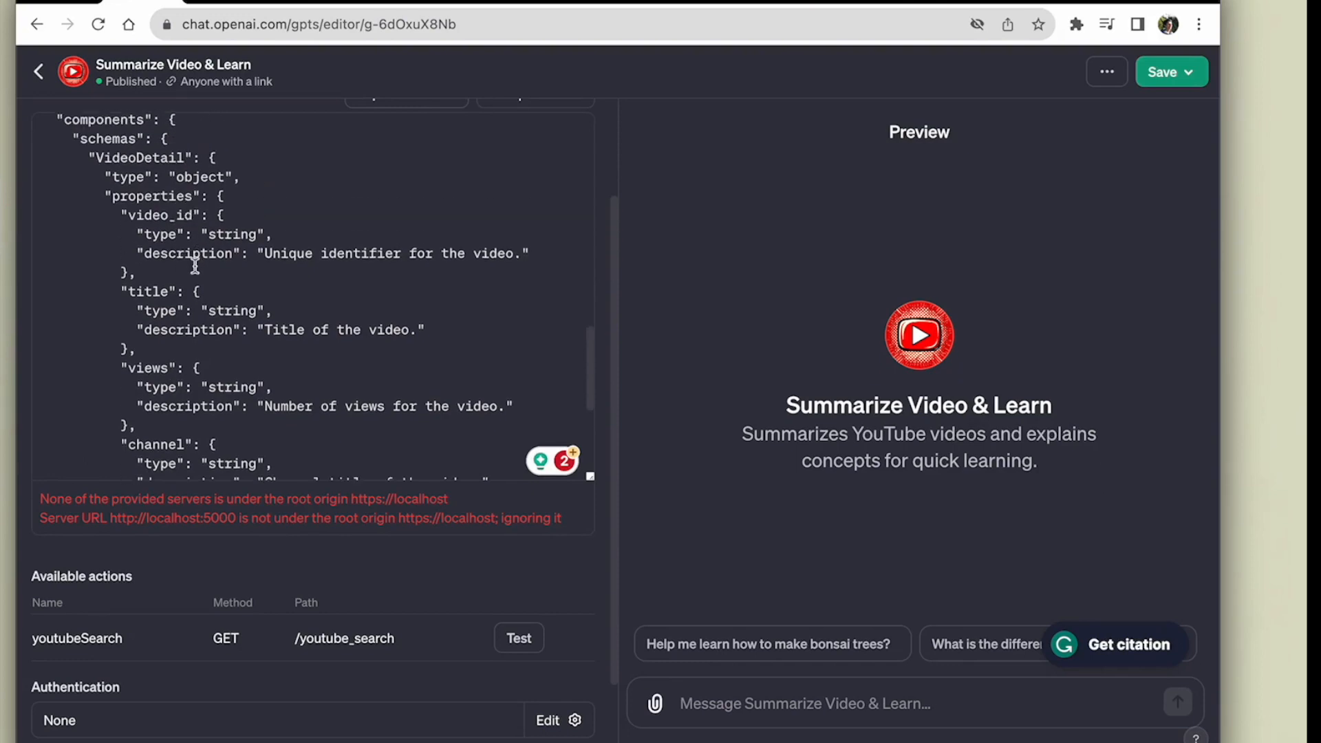
scroll(194, 266, up, 1)
scroll(184, 232, down, 3)
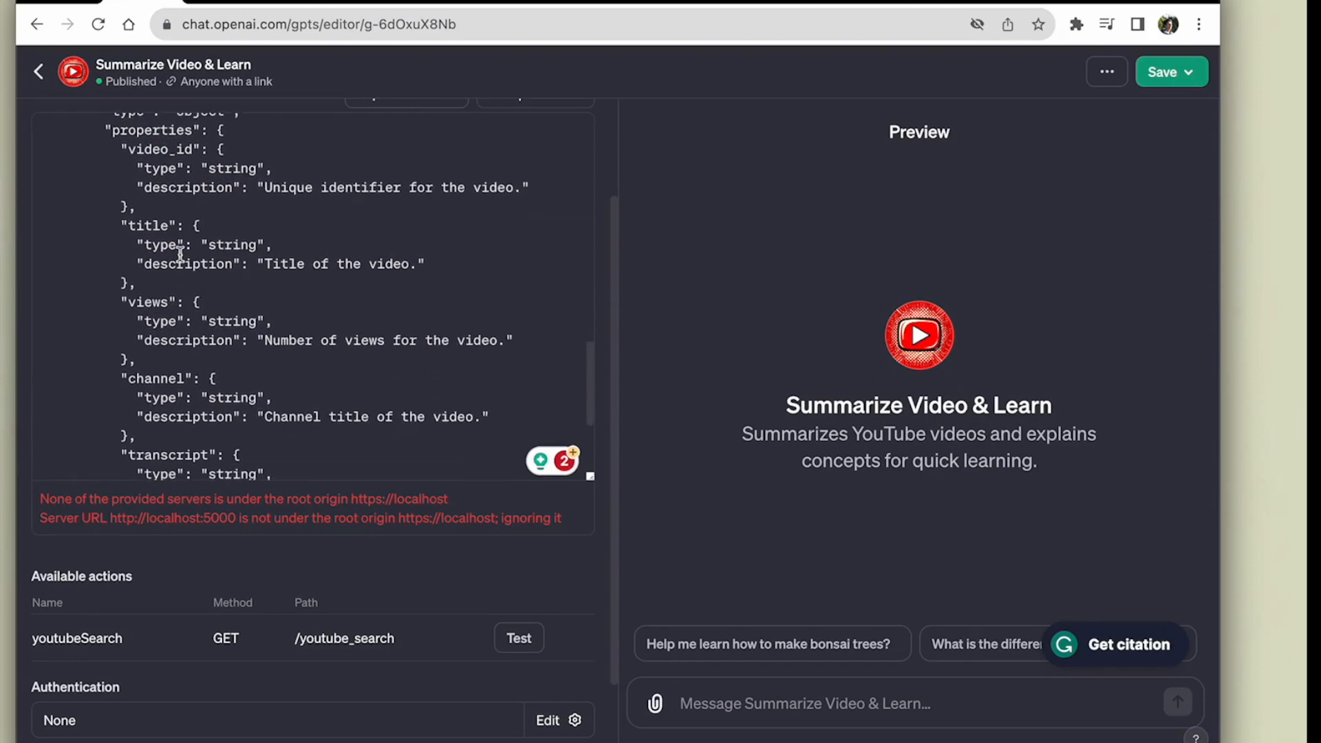
scroll(192, 282, down, 5)
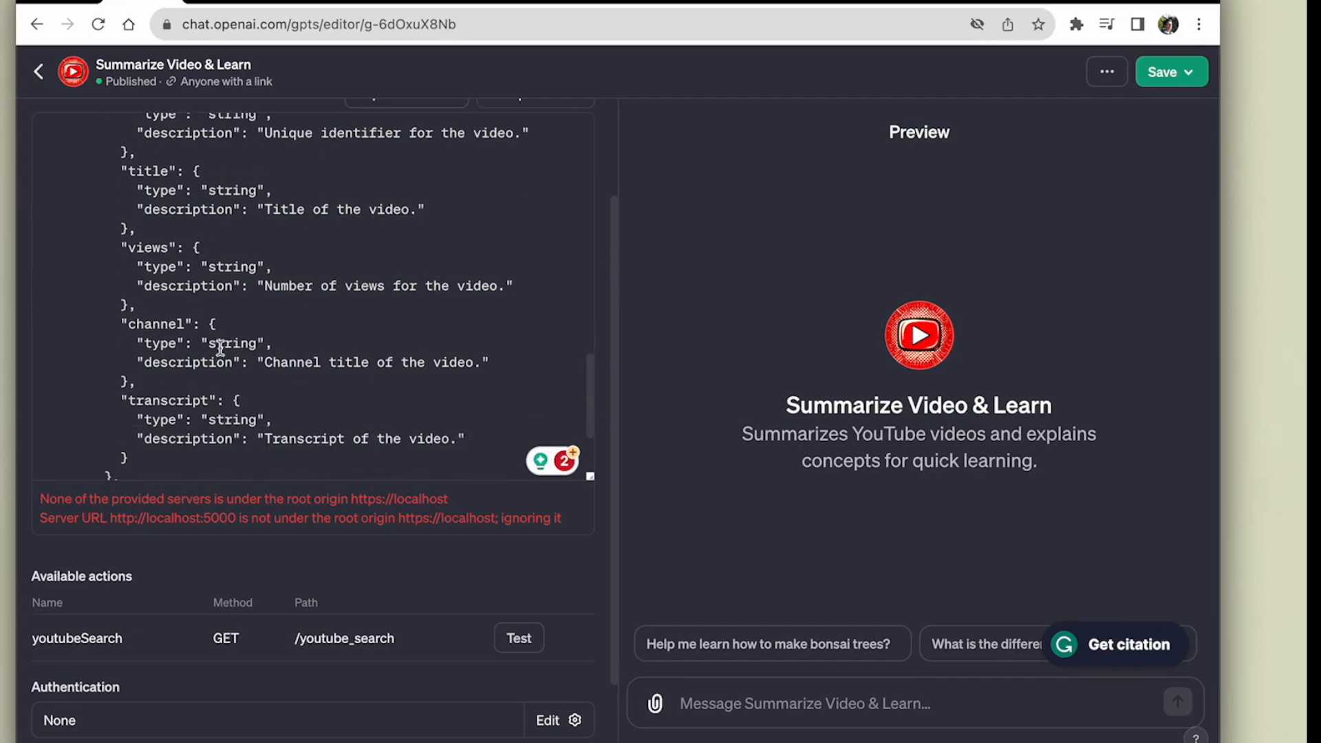
scroll(216, 366, down, 2)
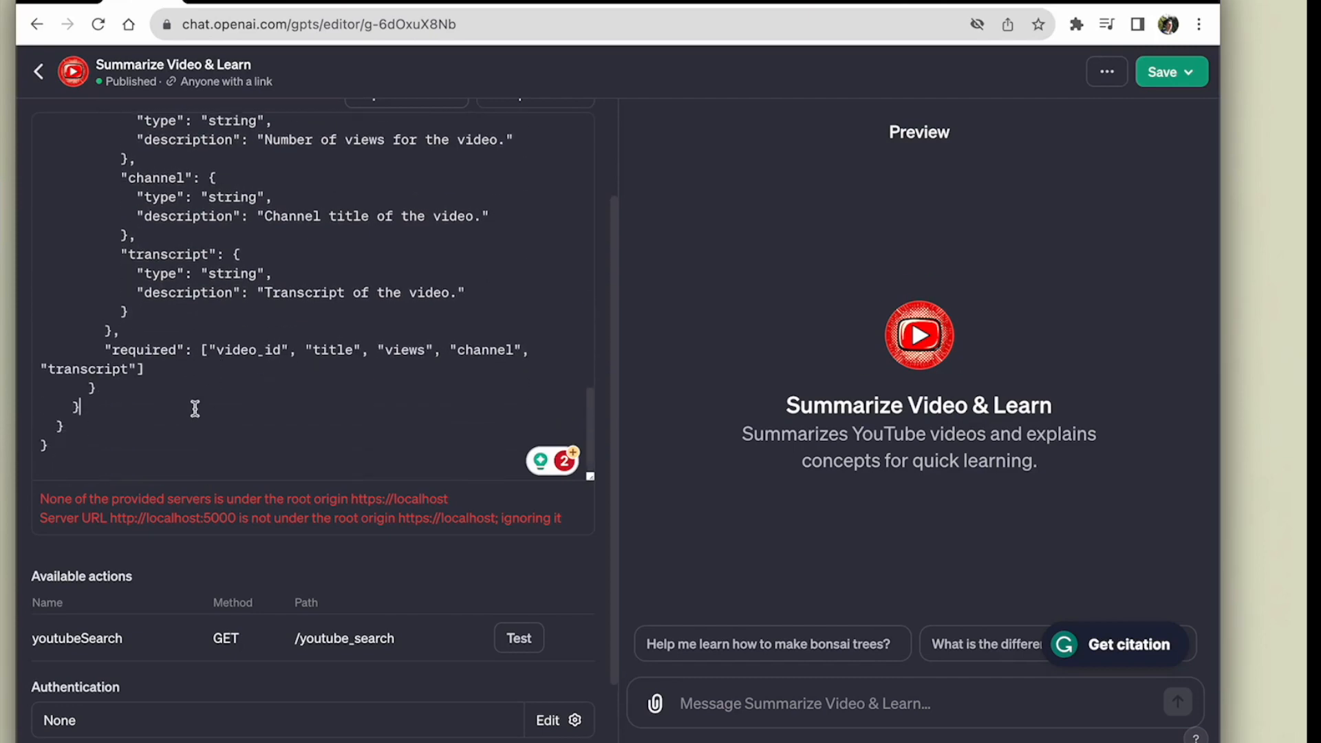
Run a test of the youtubeSearch action and save the GPT, published to Only me
scroll(344, 482, down, 3)
click(503, 530)
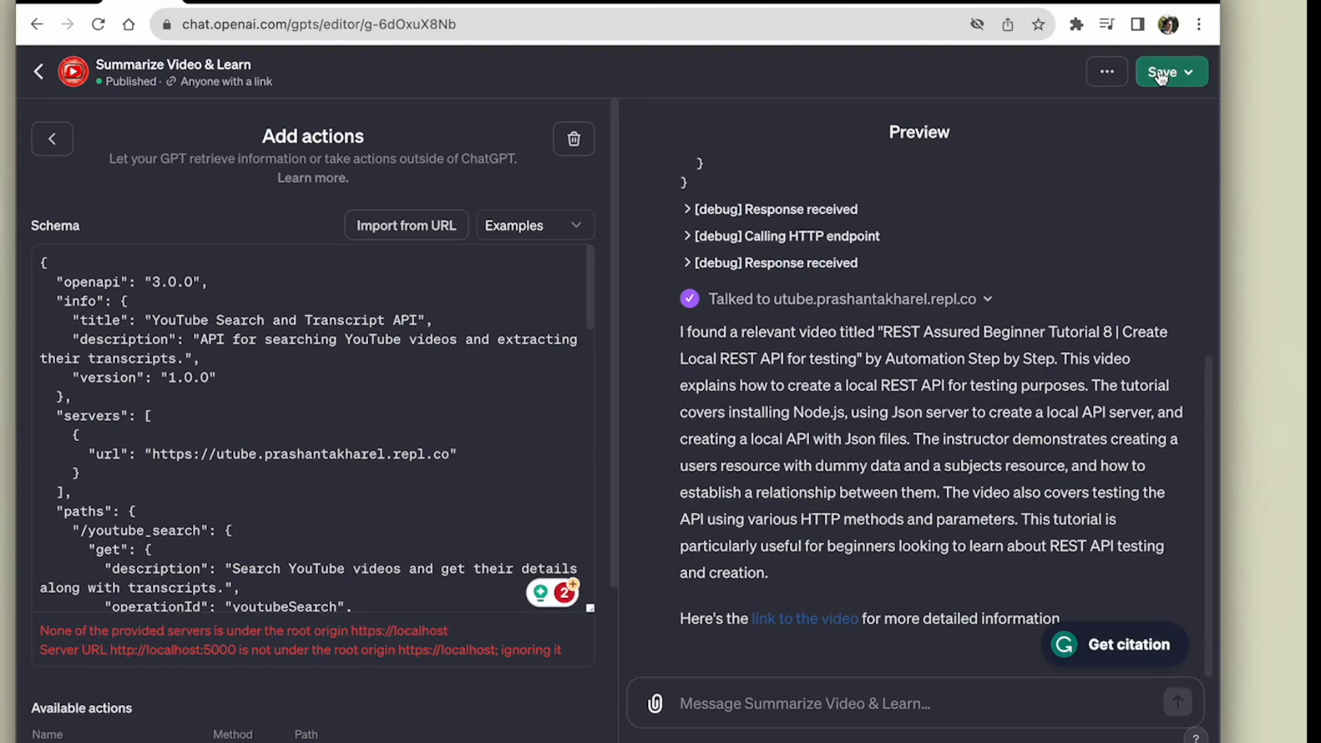
click(1161, 75)
click(1029, 150)
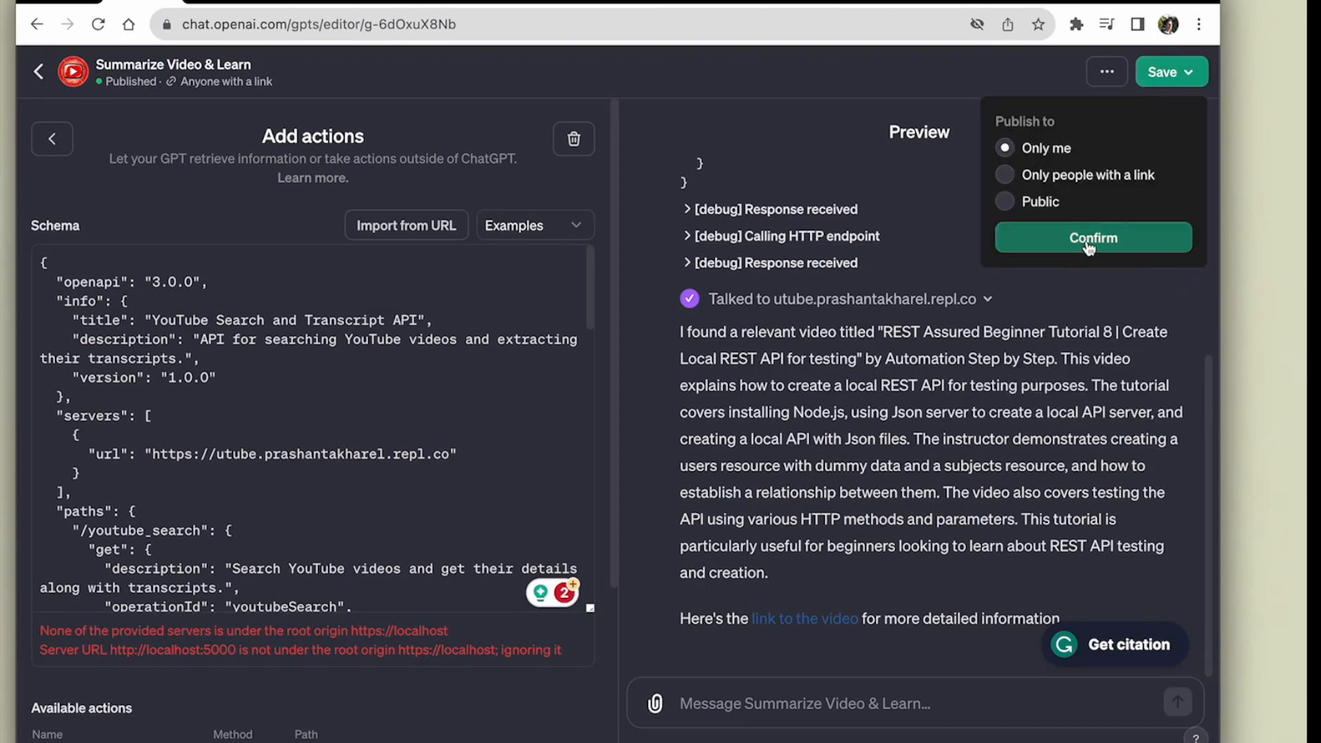
click(1089, 246)
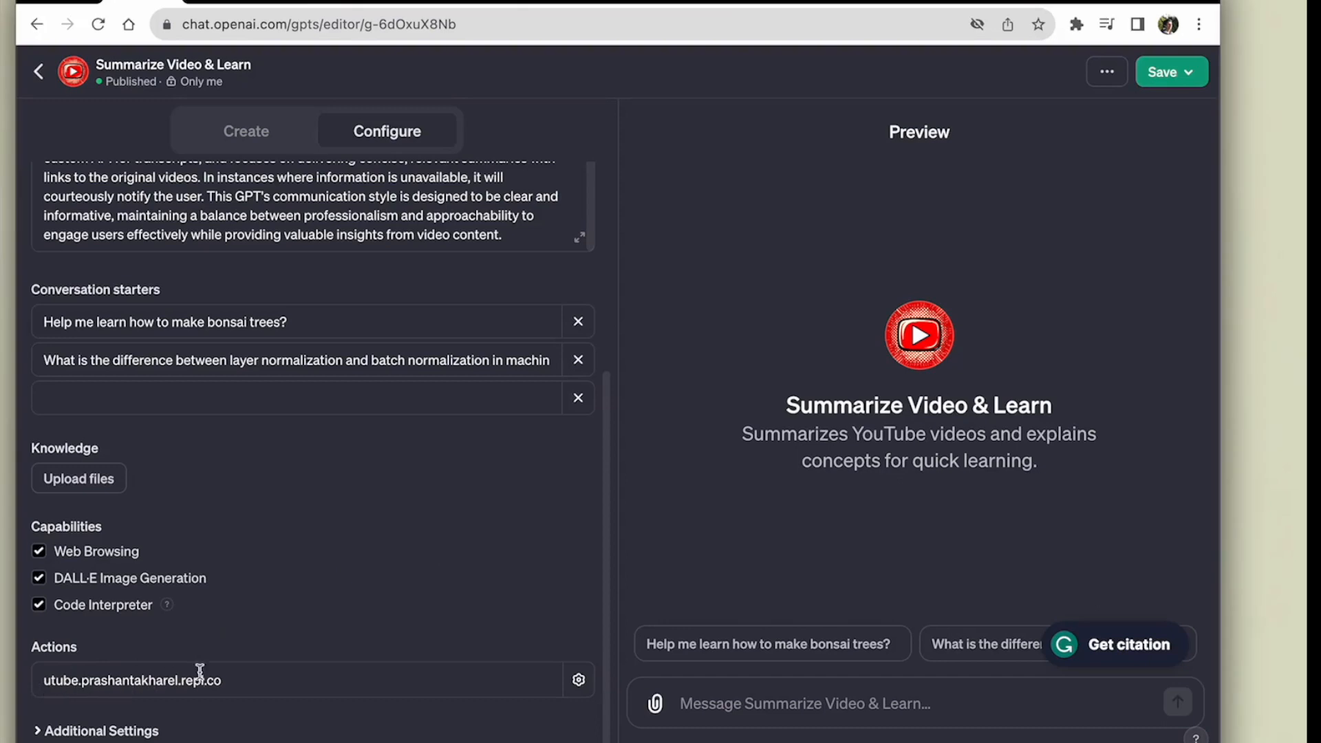
Reopen the GPT's saved Replit action for editing and look over its schema
click(578, 681)
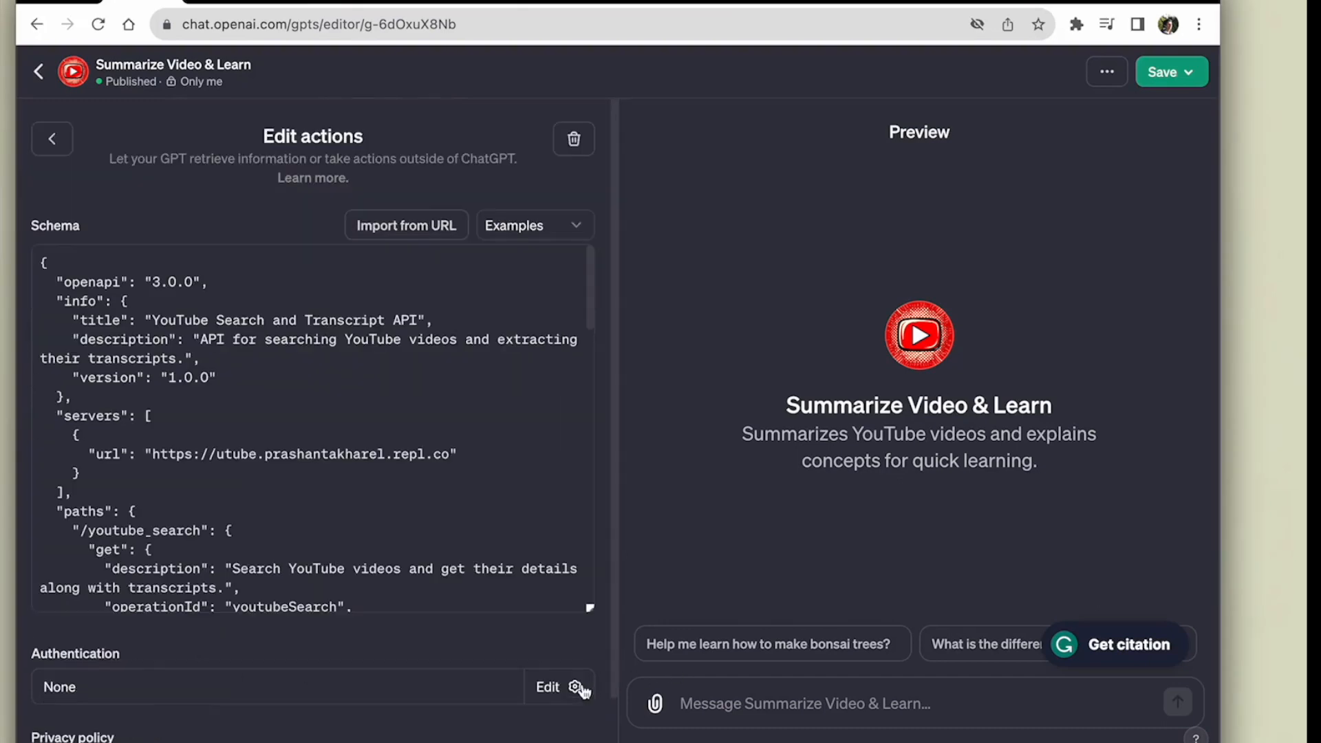
scroll(360, 512, down, 5)
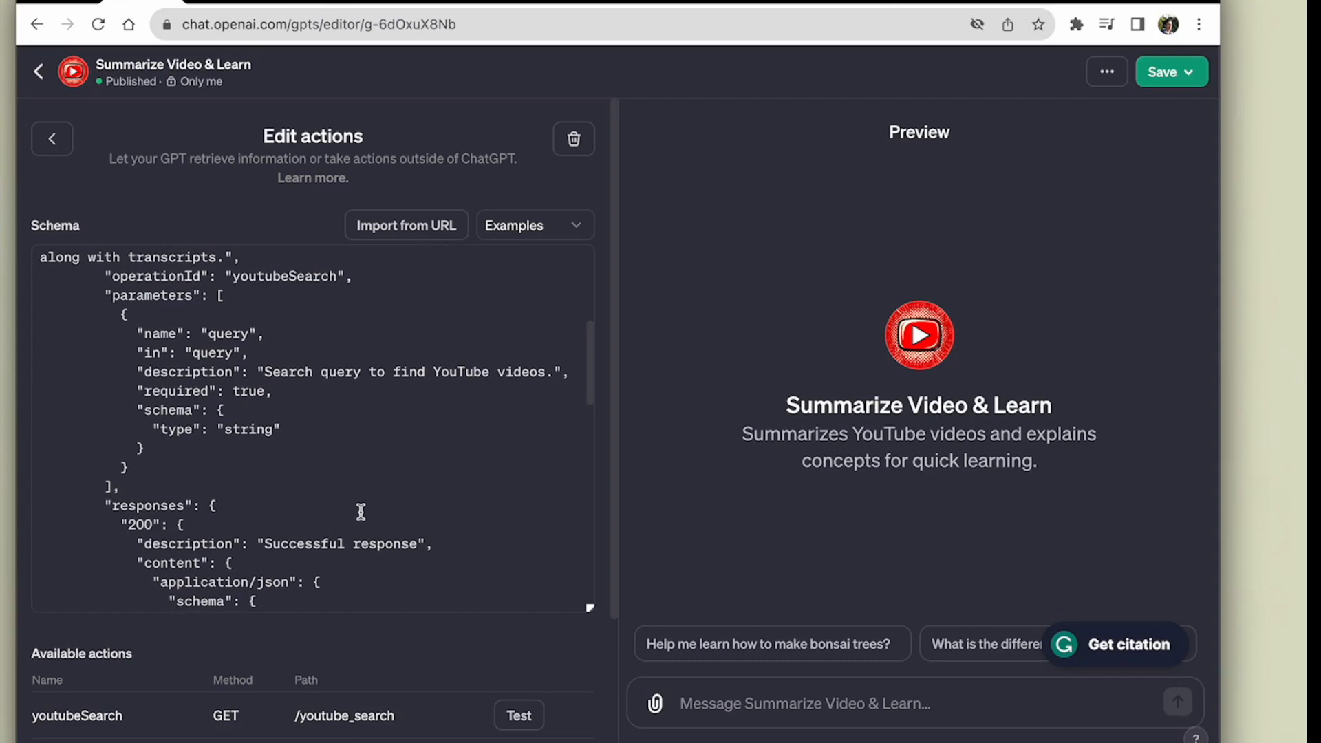
Try to publish the GPT to only people with a link
click(1189, 74)
click(1006, 176)
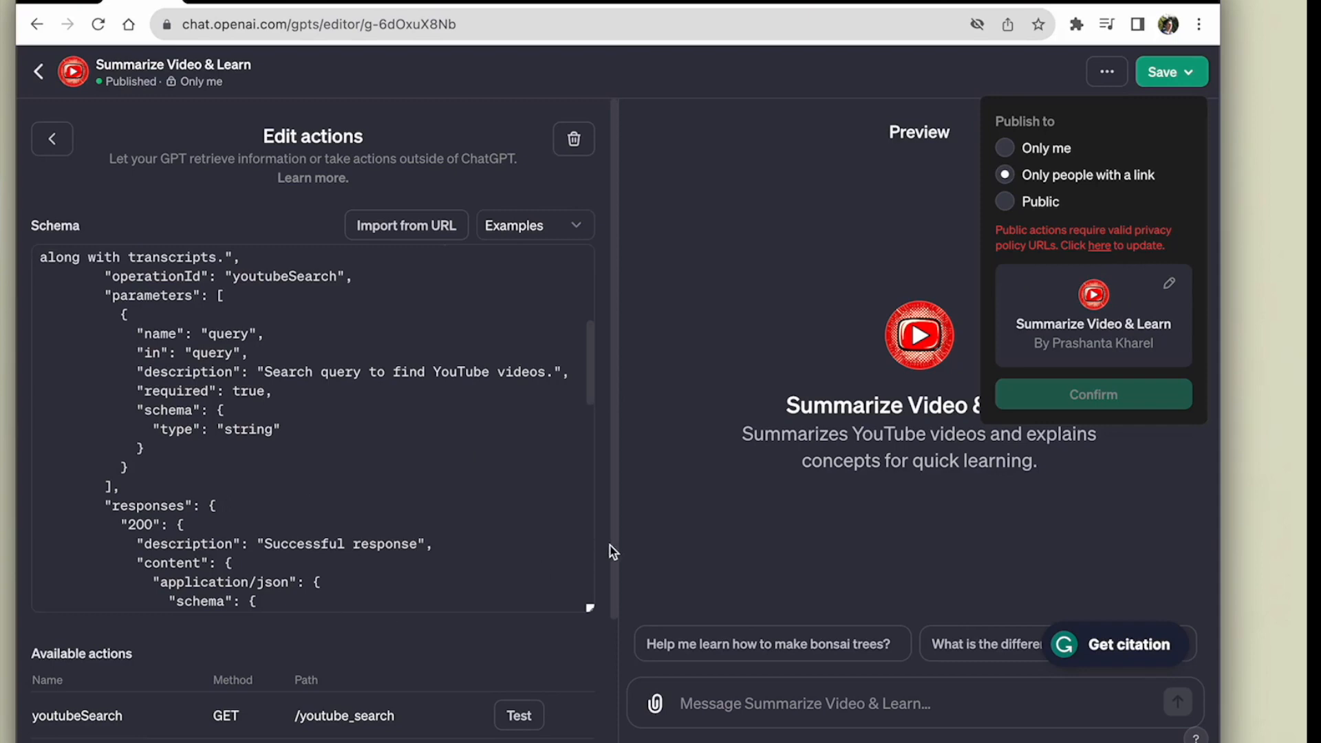
key(Escape)
Switch from the action's privacy policy field to the utube project in Replit and create a file named privacy.txt
scroll(509, 574, down, 10)
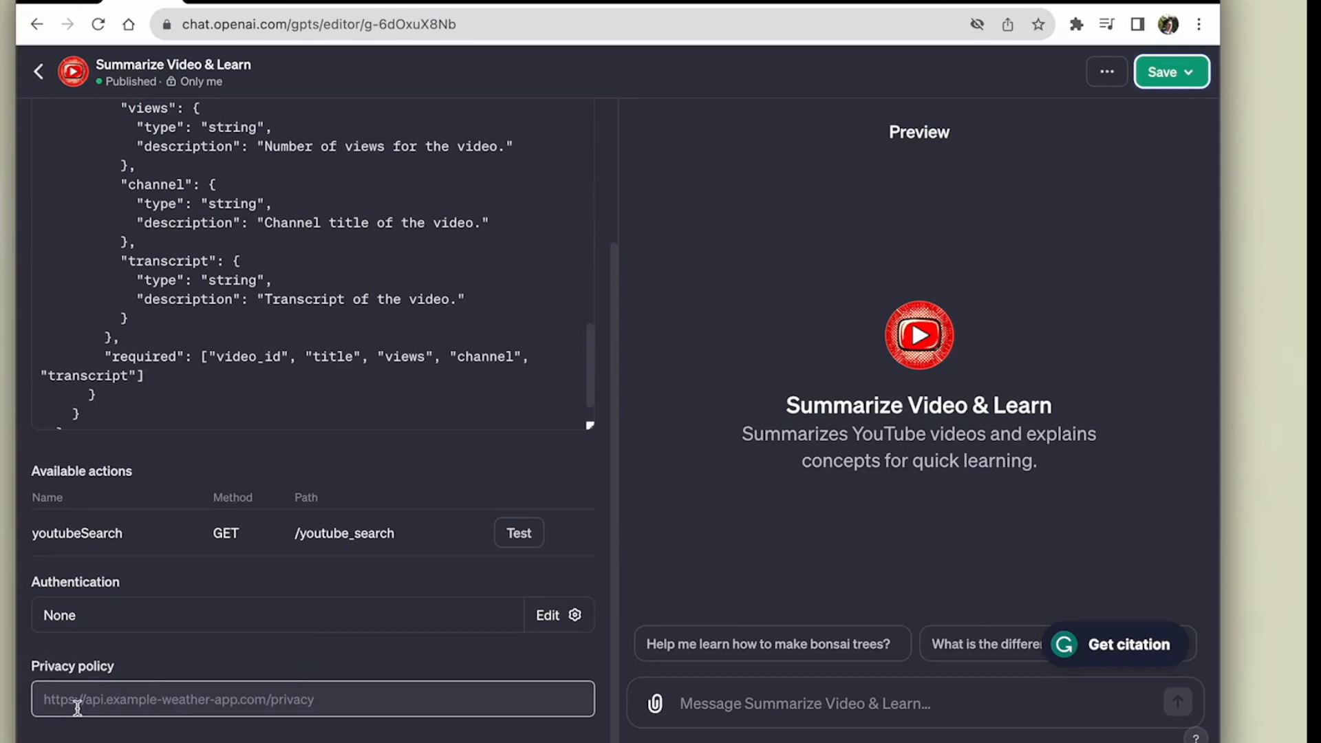
click(79, 703)
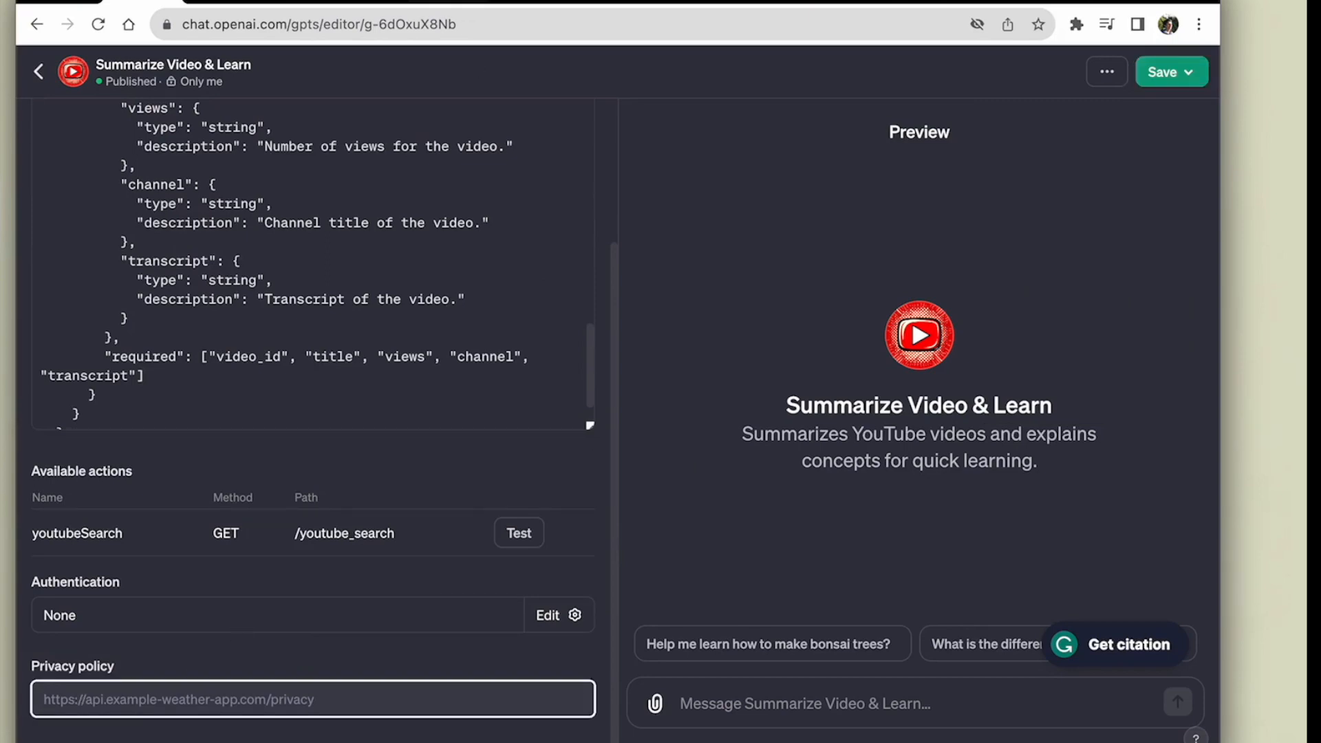
click(451, 2)
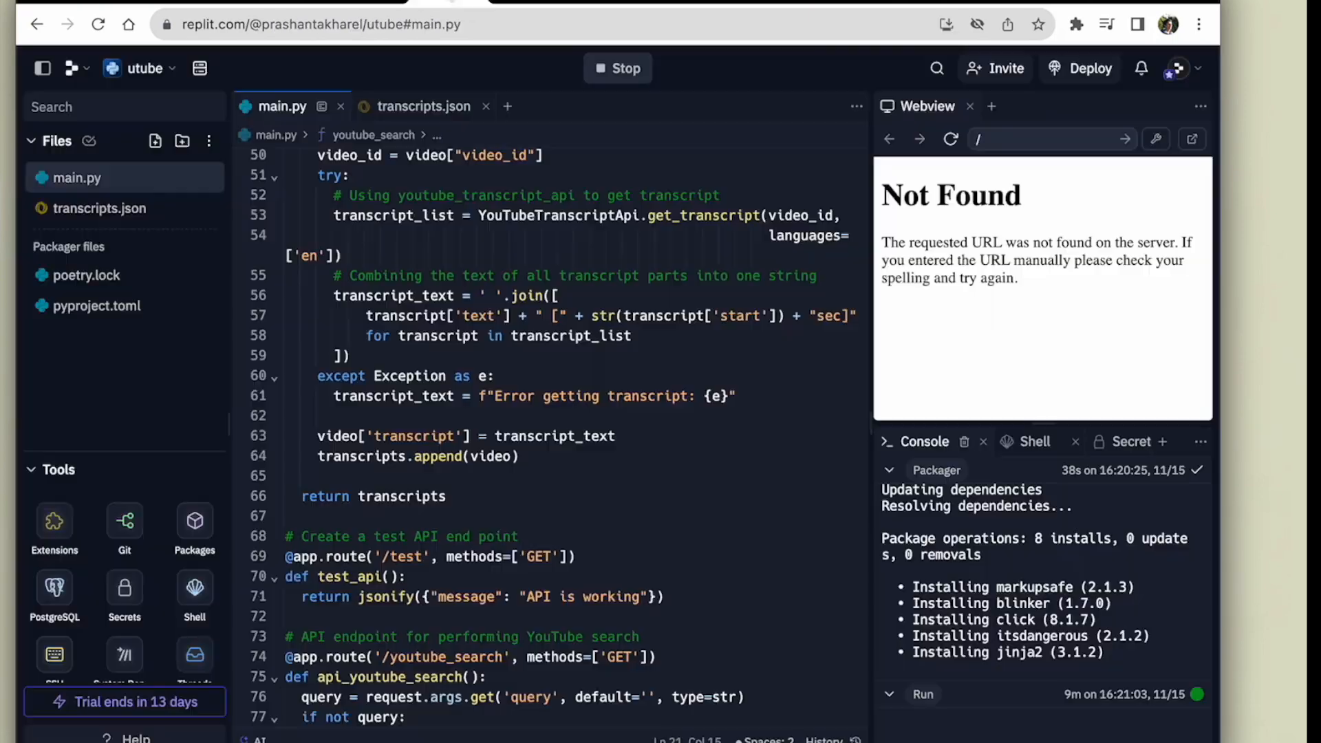
click(156, 140)
text(p)
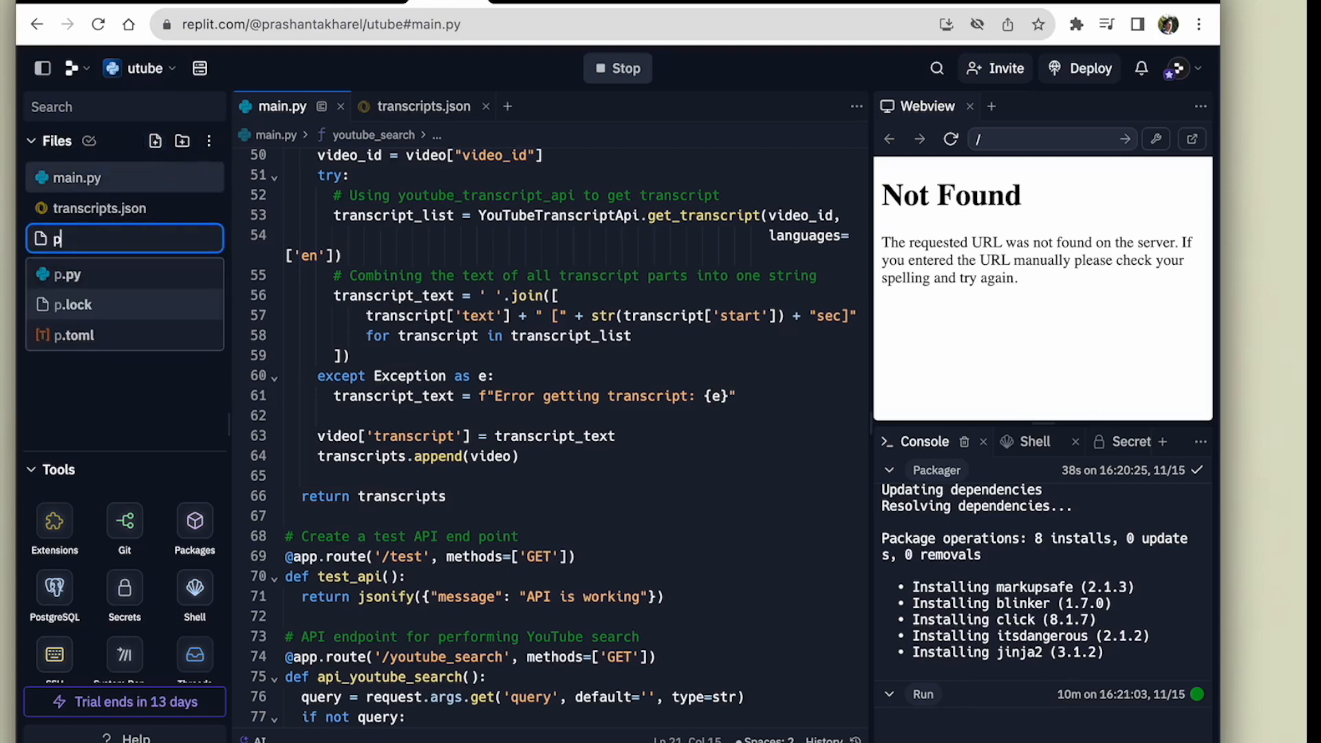
text(rivacy)
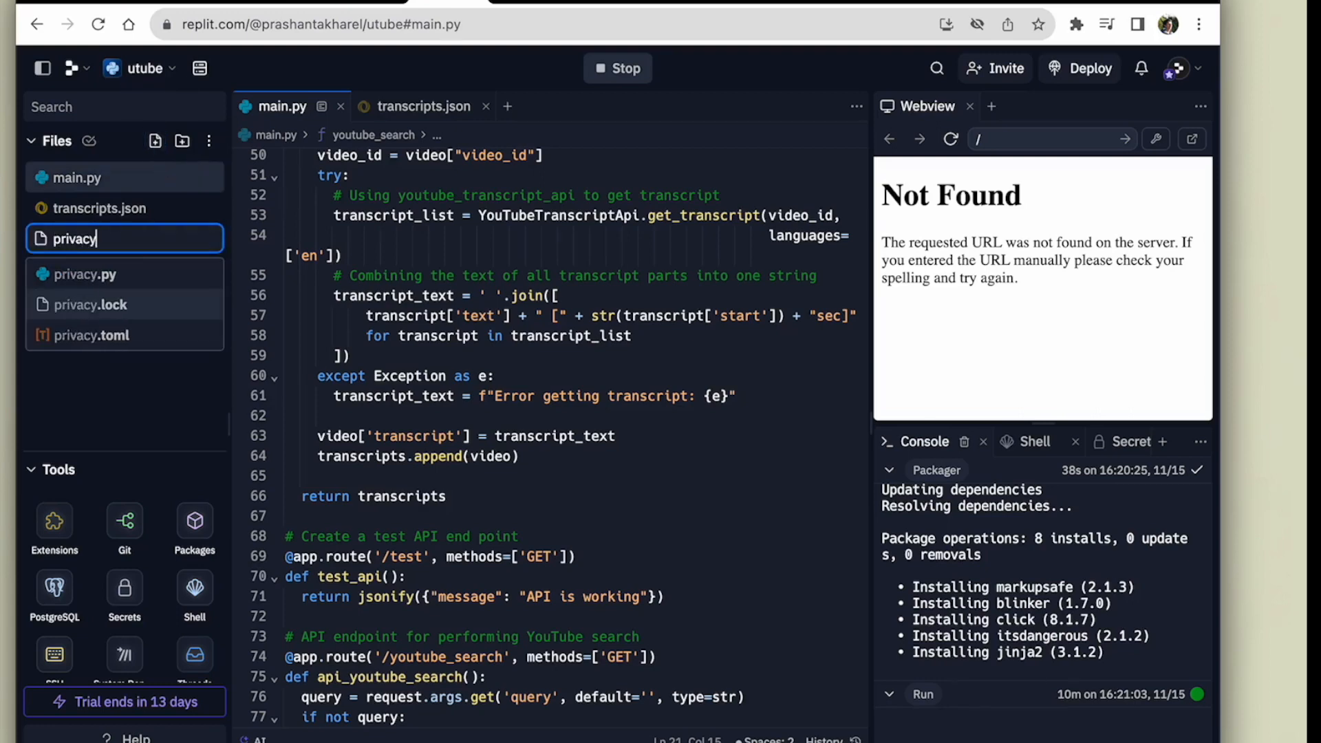
text(.txt)
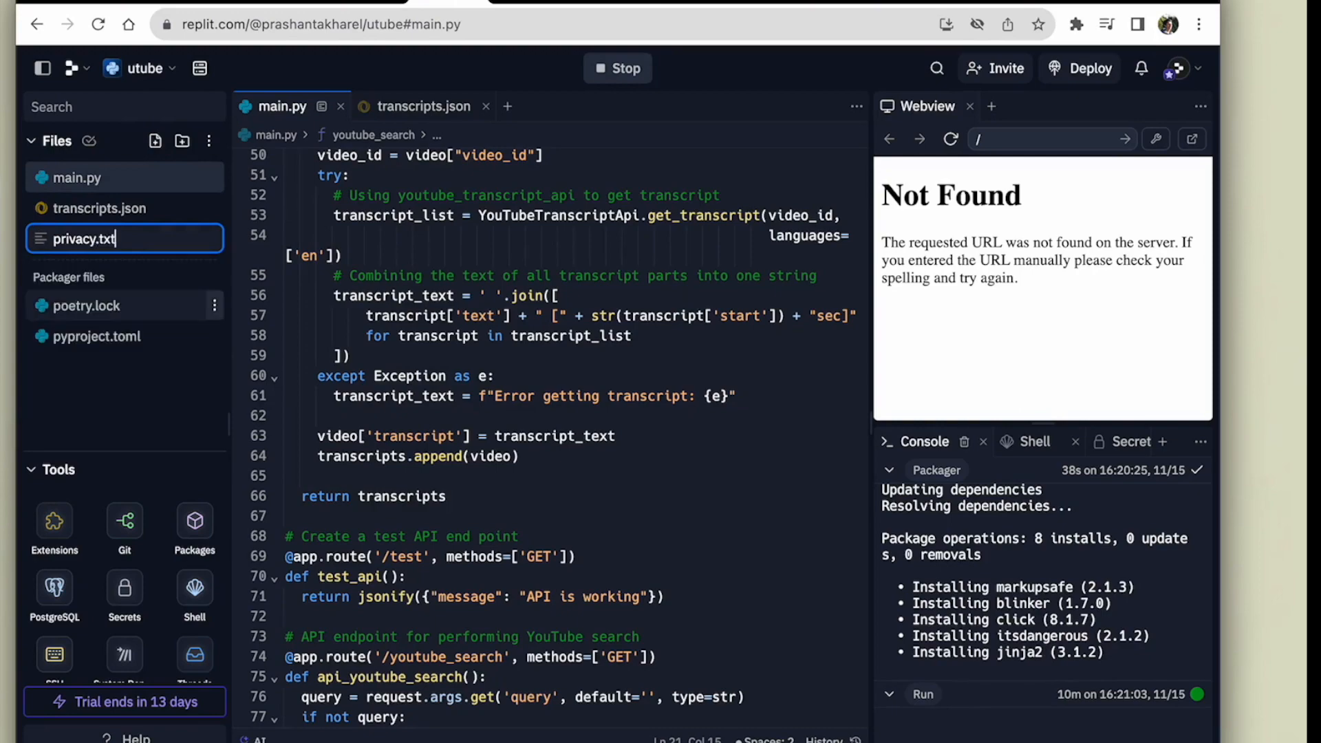
key(Return)
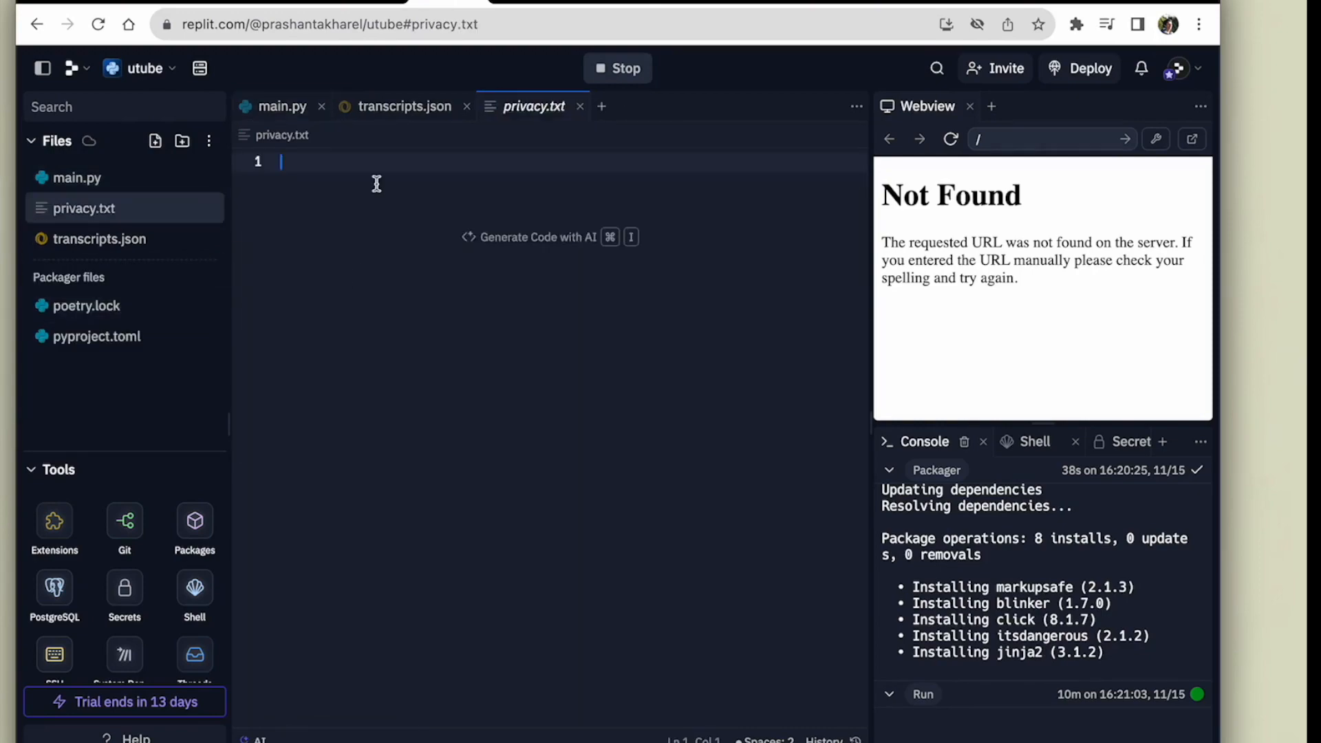
Paste the prepared privacy policy text into privacy.txt and replace "UTube iLearn GPT" in the introduction with "GPT App"
key(super+v)
scroll(456, 416, up, 10)
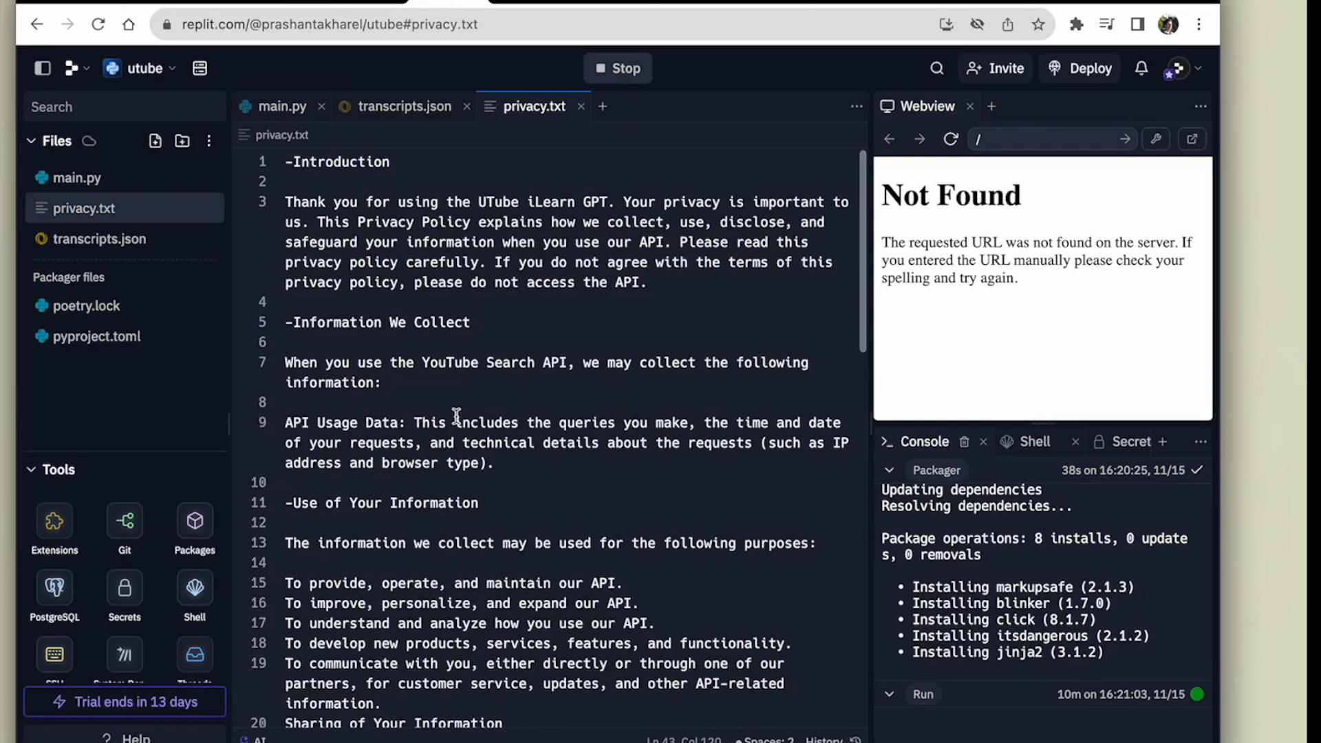
drag(608, 202, 480, 202)
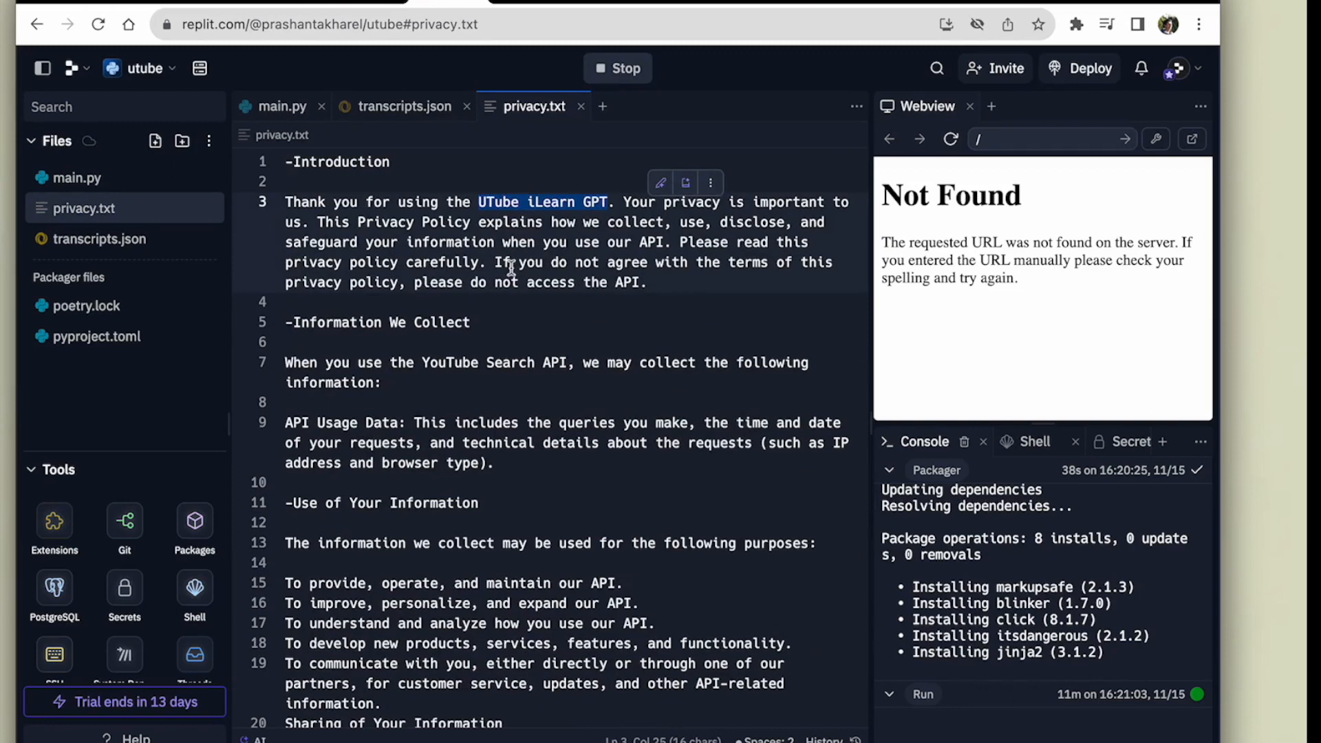
text(App)
key(BackSpace)
key(BackSpace)
key(BackSpace)
text(GPT A)
click(592, 366)
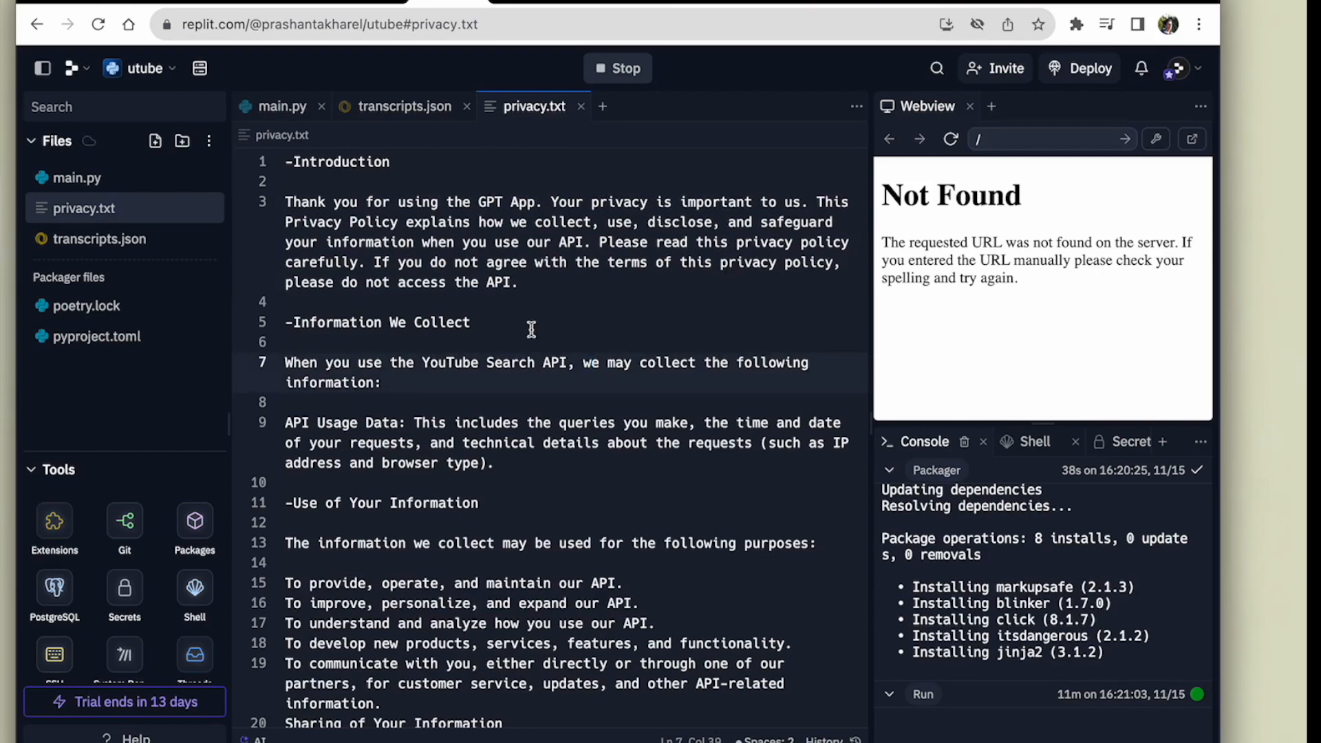
scroll(442, 382, down, 1)
scroll(442, 382, down, 10)
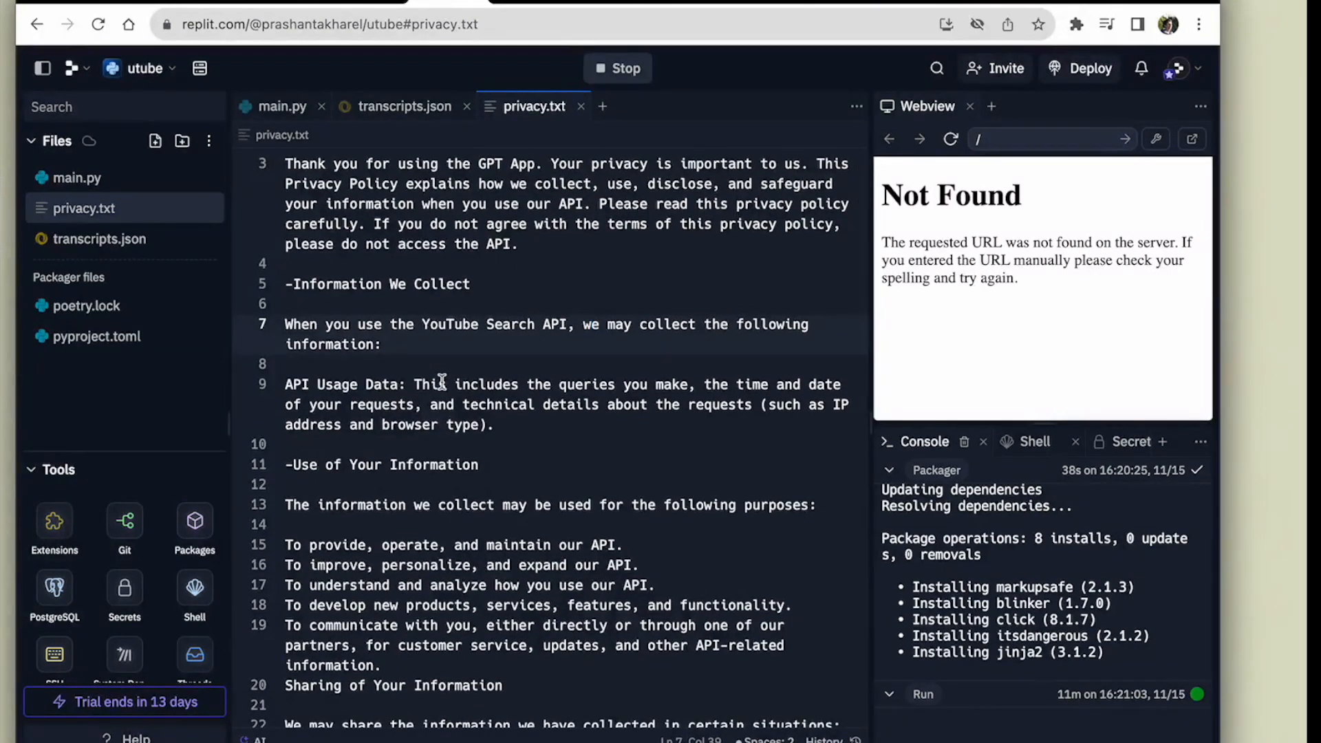
scroll(442, 382, down, 3)
scroll(443, 378, up, 10)
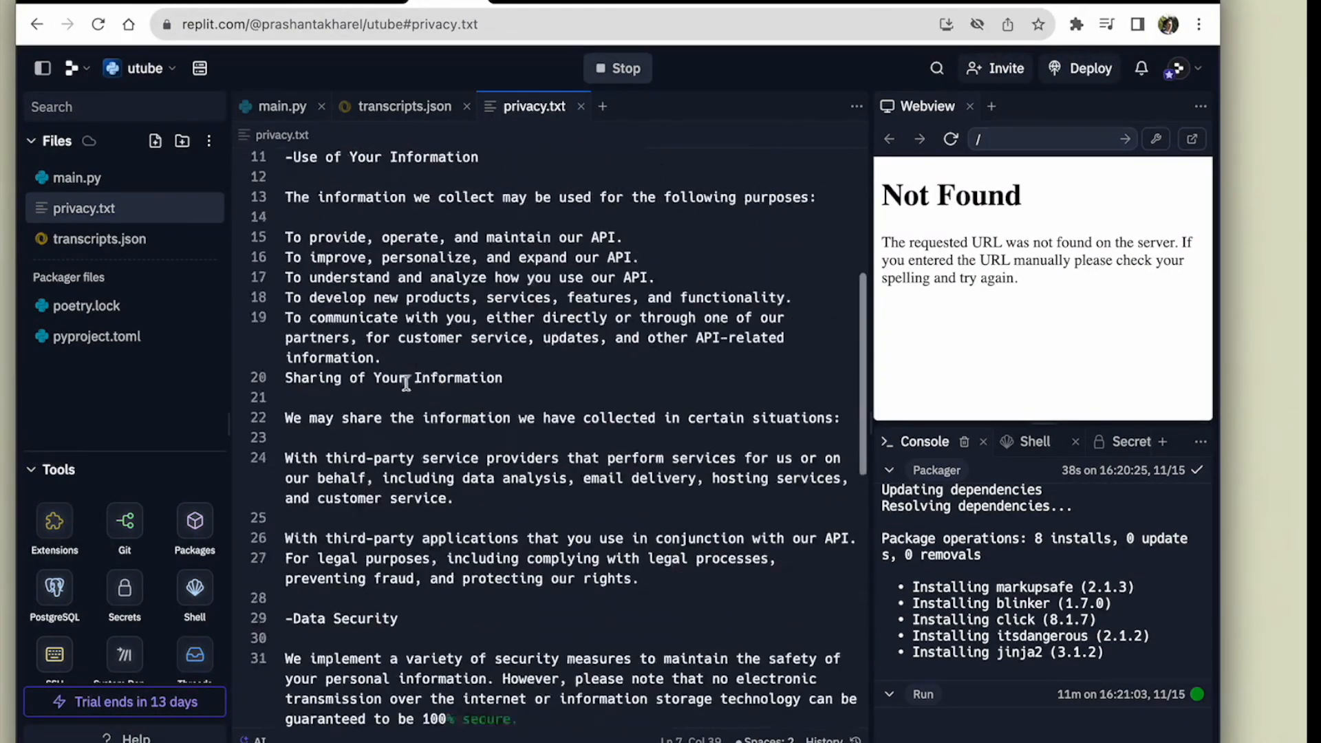
In main.py, add a '/privacy' route after the test endpoint, with get_privacy_policy() returning privacy.txt through send_from_directory as text/plain
click(78, 181)
scroll(348, 447, down, 10)
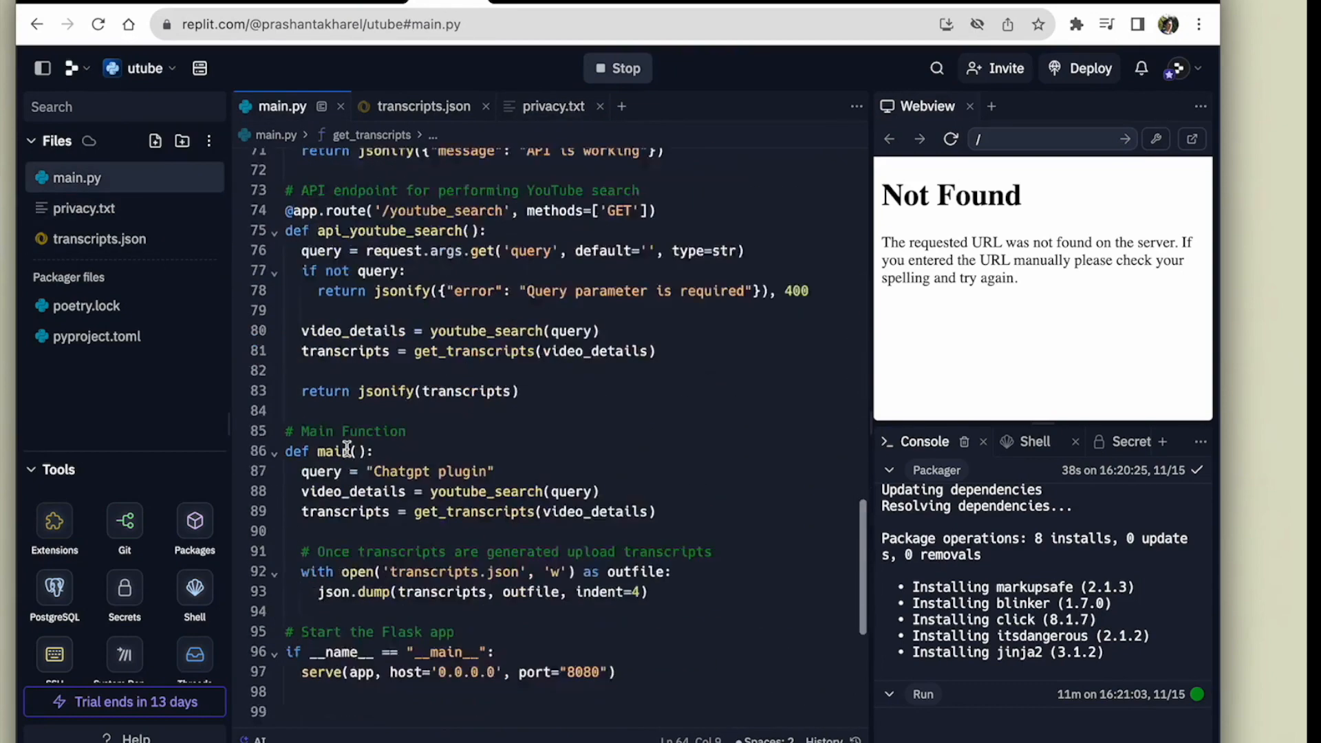
scroll(376, 443, up, 5)
click(675, 279)
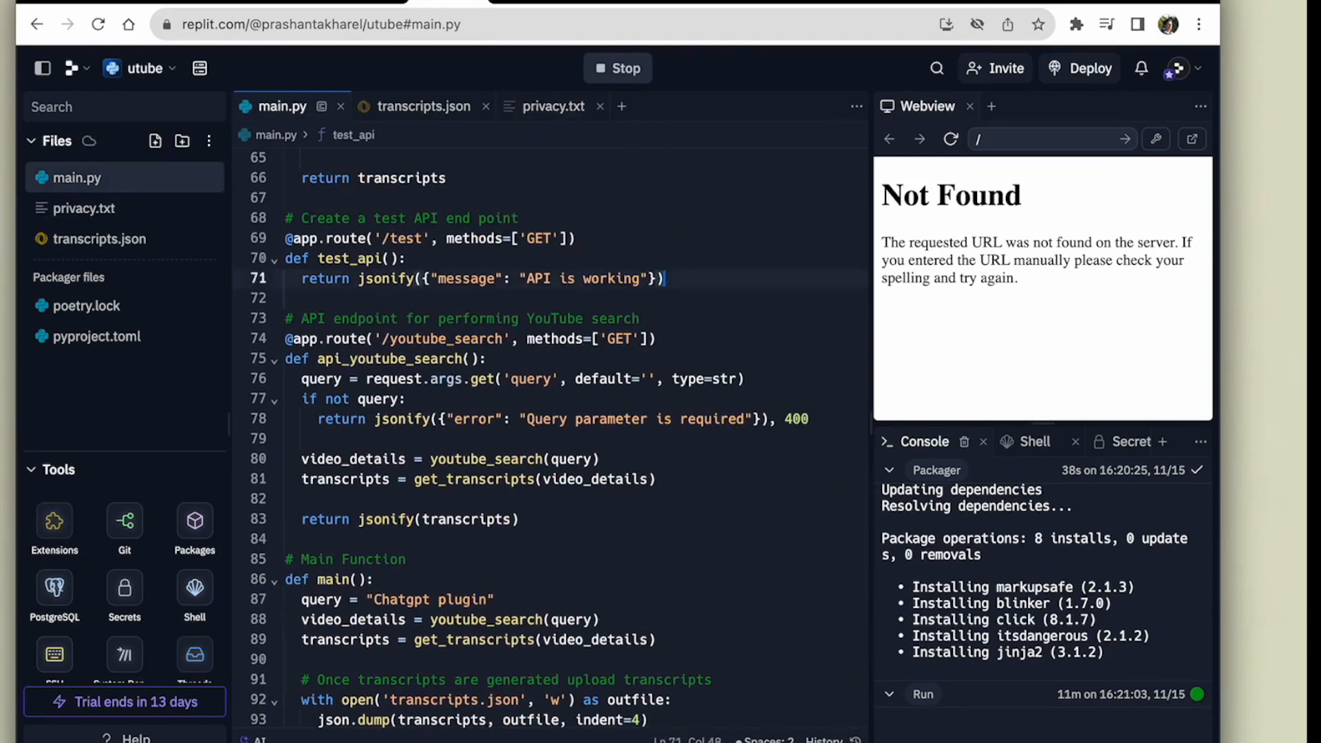
key(Return)
key(Return)
key(Return)
text(#)
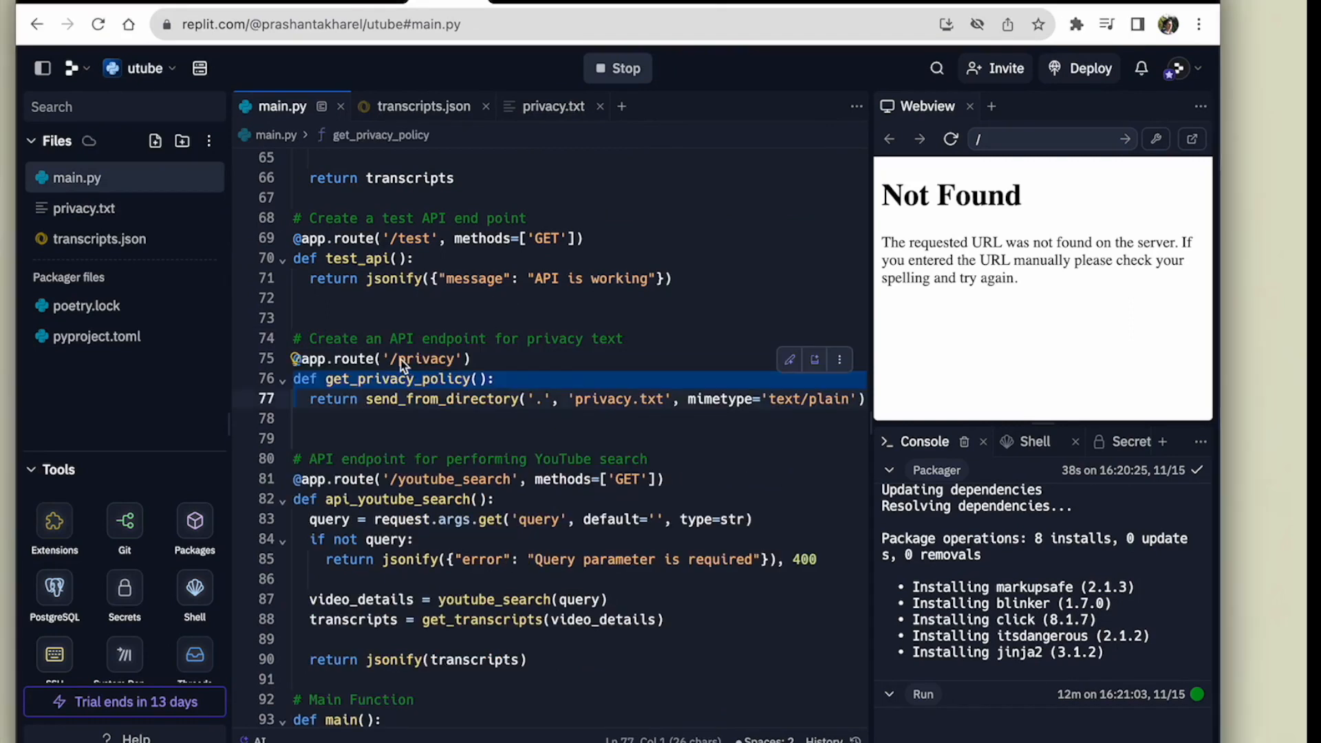
click(343, 238)
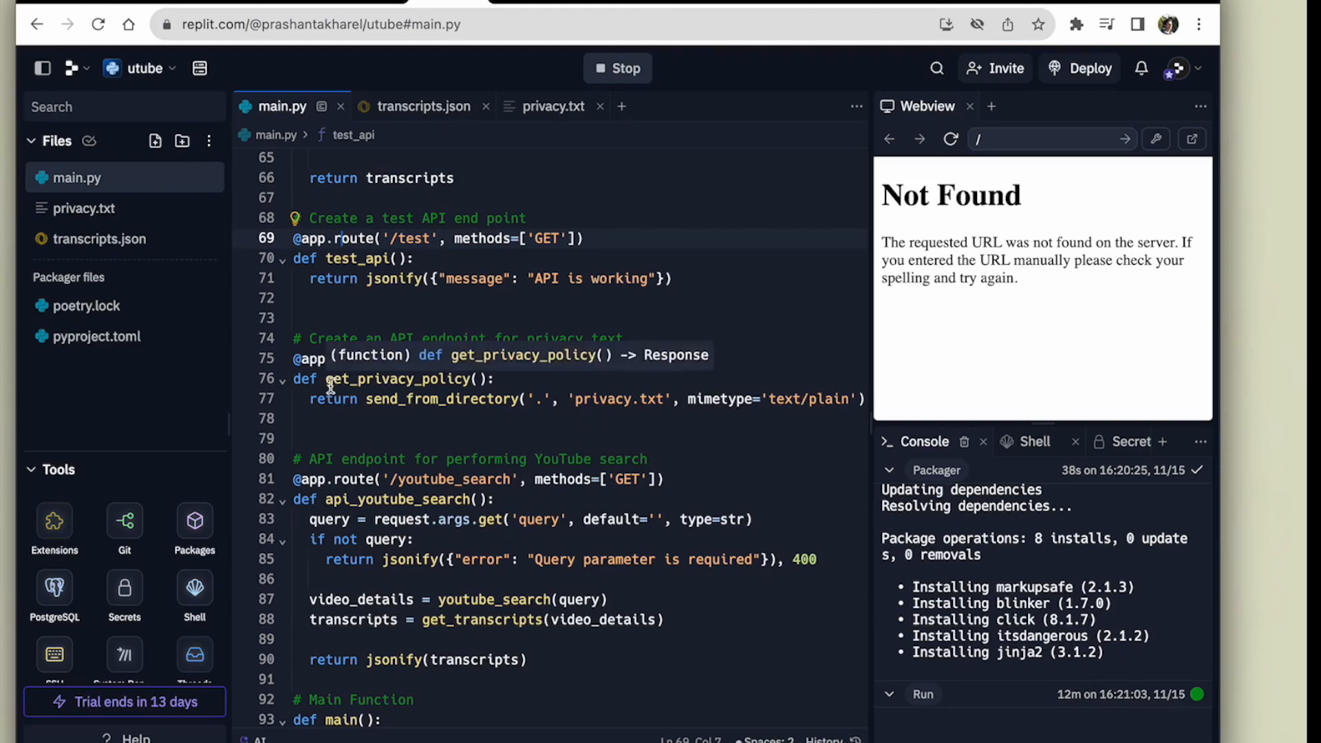
click(454, 278)
Restart the Repl and load the hosted API's /privacy page in the browser
click(612, 66)
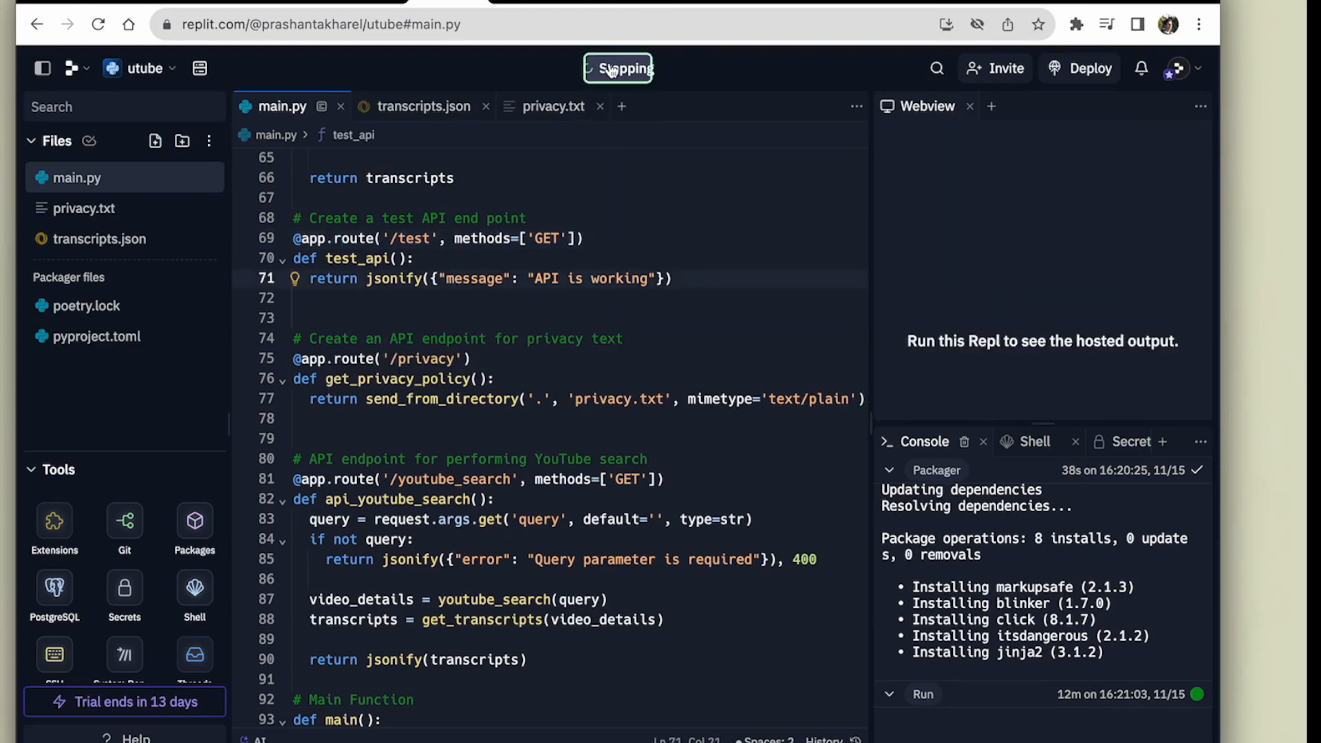
click(614, 68)
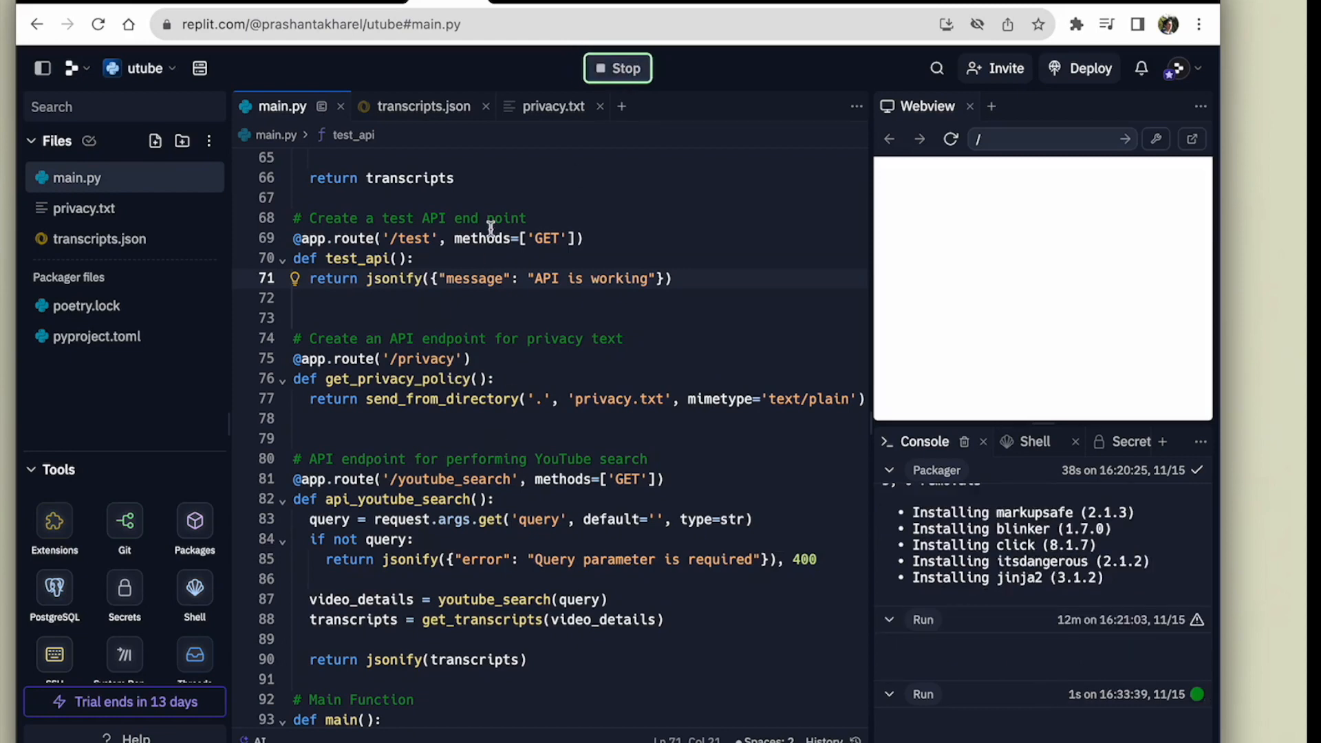
click(531, 2)
click(441, 26)
drag(418, 24, 747, 30)
text(priv)
key(Return)
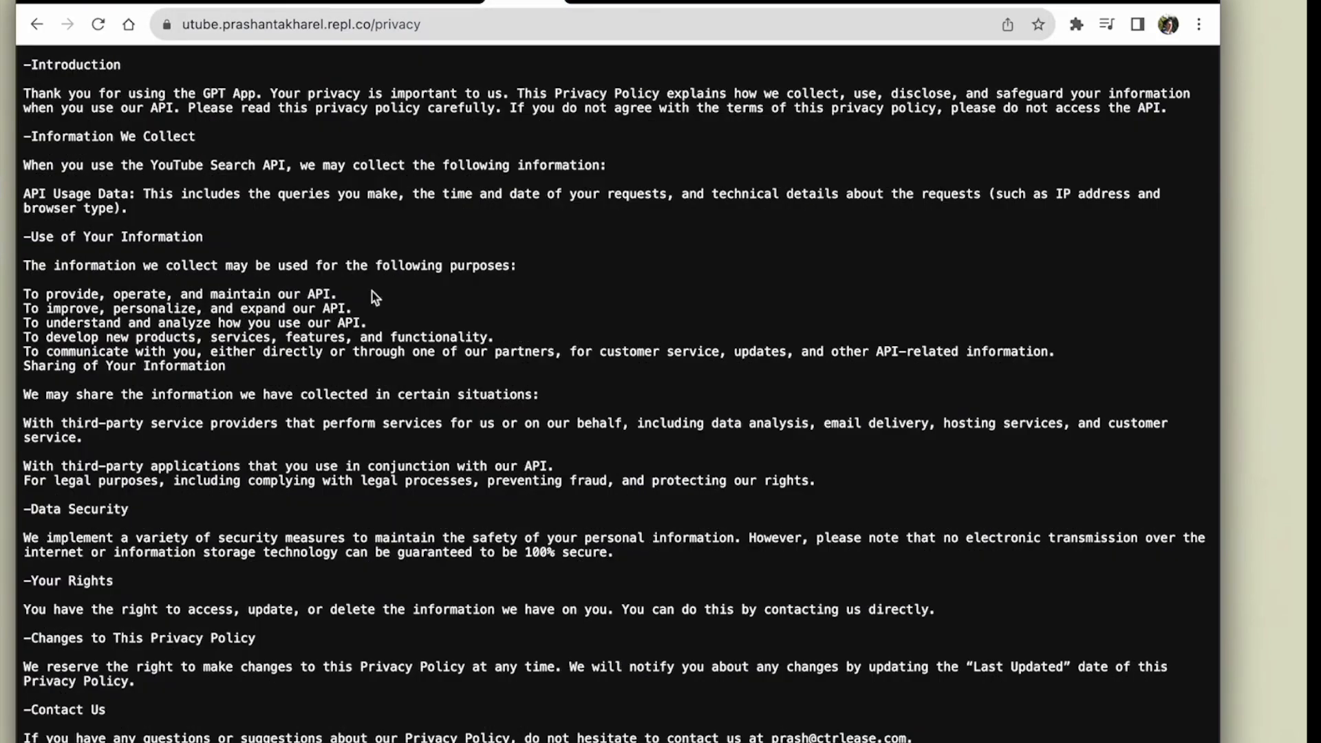
Copy the hosted /privacy page's URL and enter it as the privacy policy of the GPT's action in ChatGPT
click(457, 21)
key(super+c)
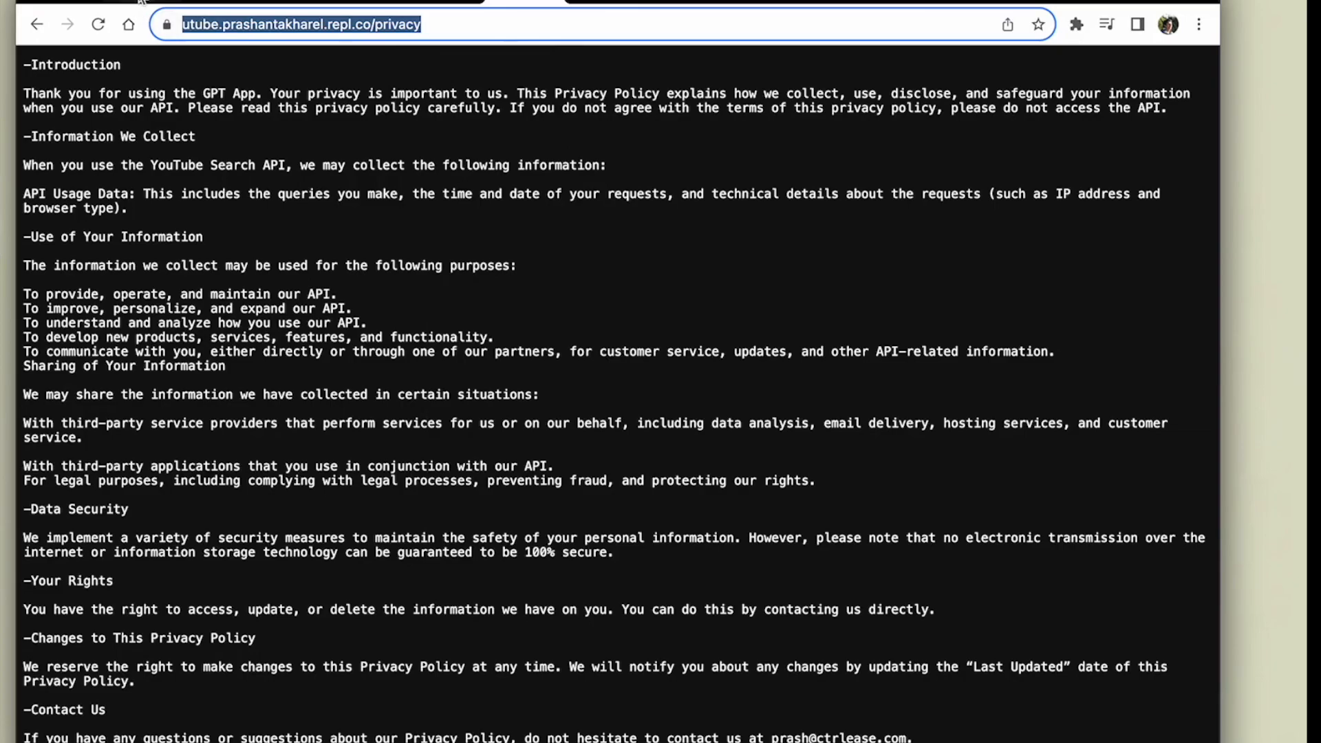
click(141, 1)
click(131, 695)
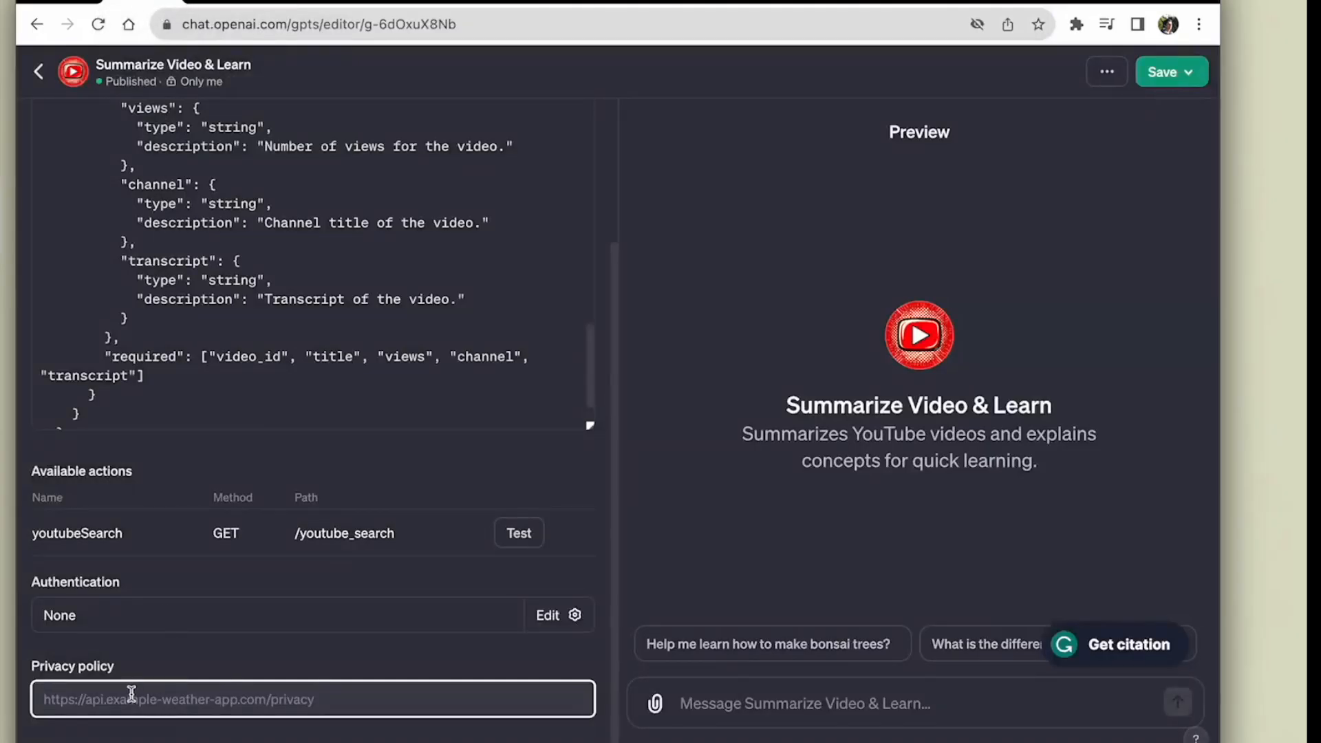
key(super+v)
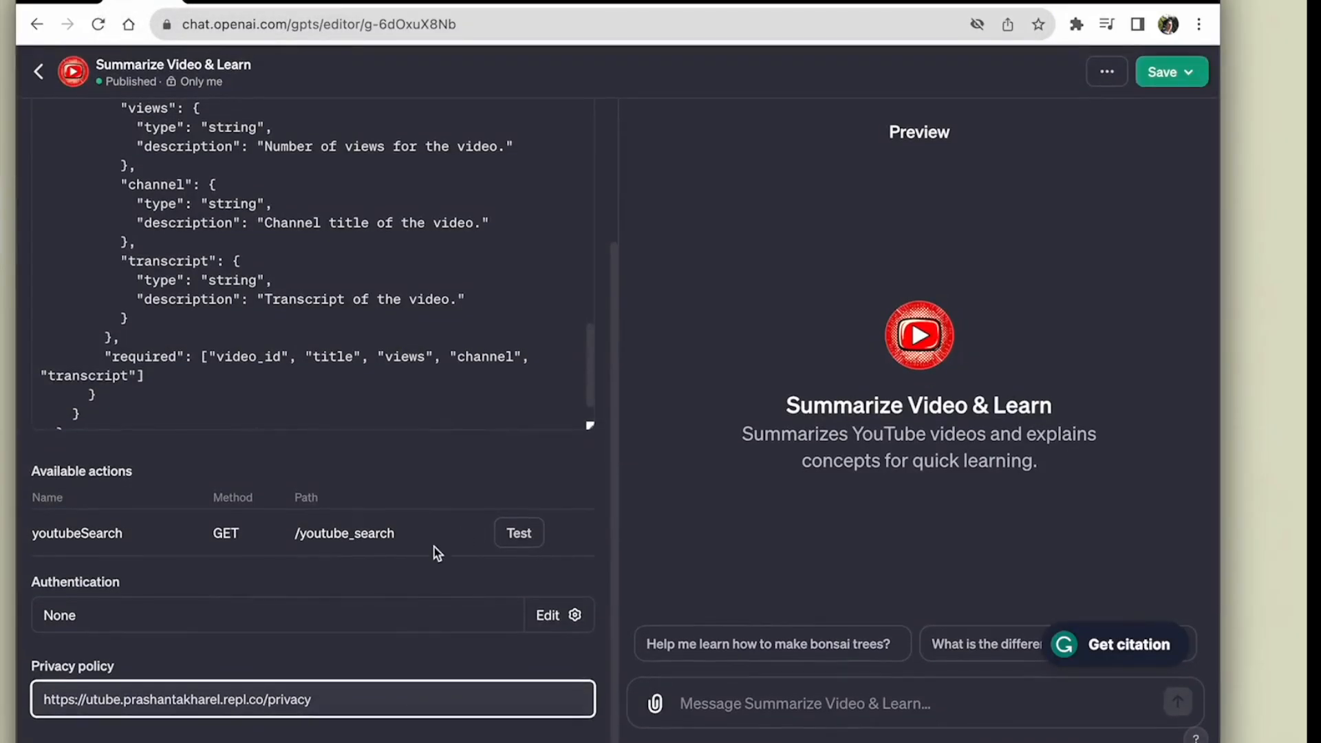
Publish the GPT to only people with a link and open the published GPT
click(1189, 76)
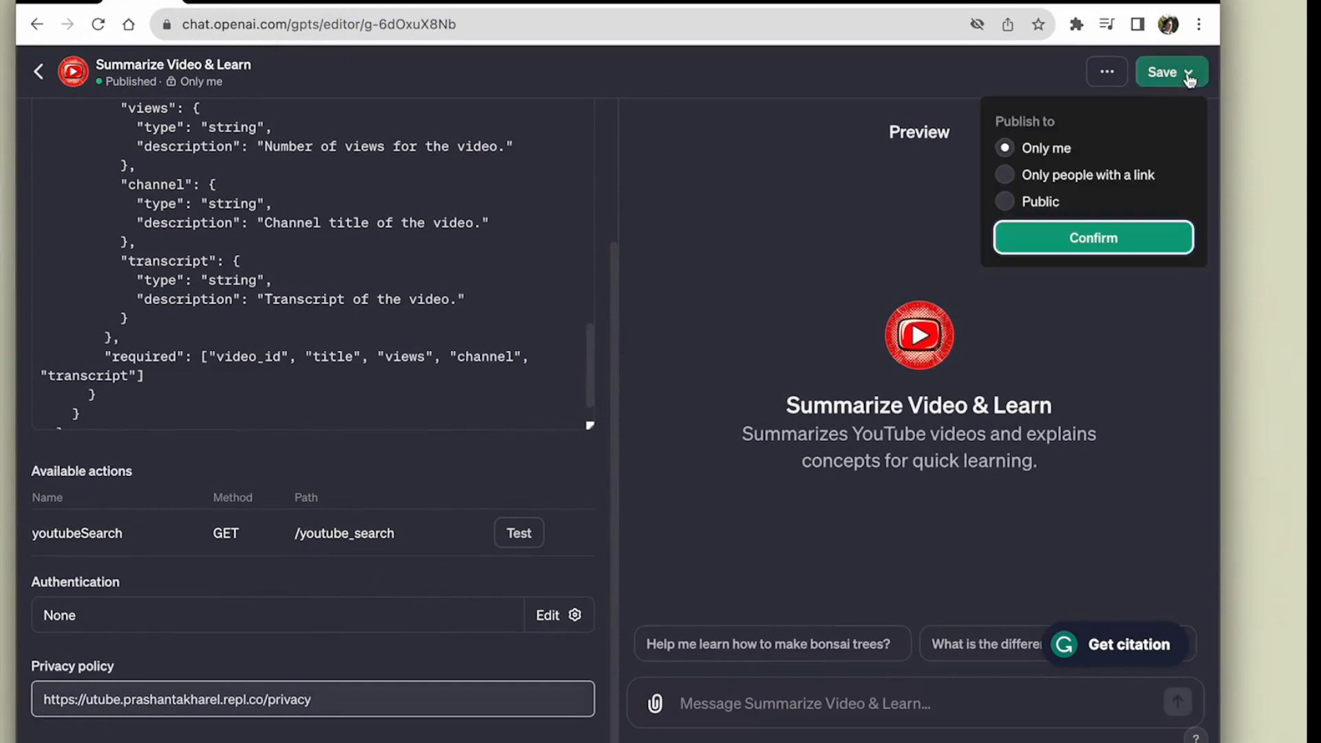
click(1098, 180)
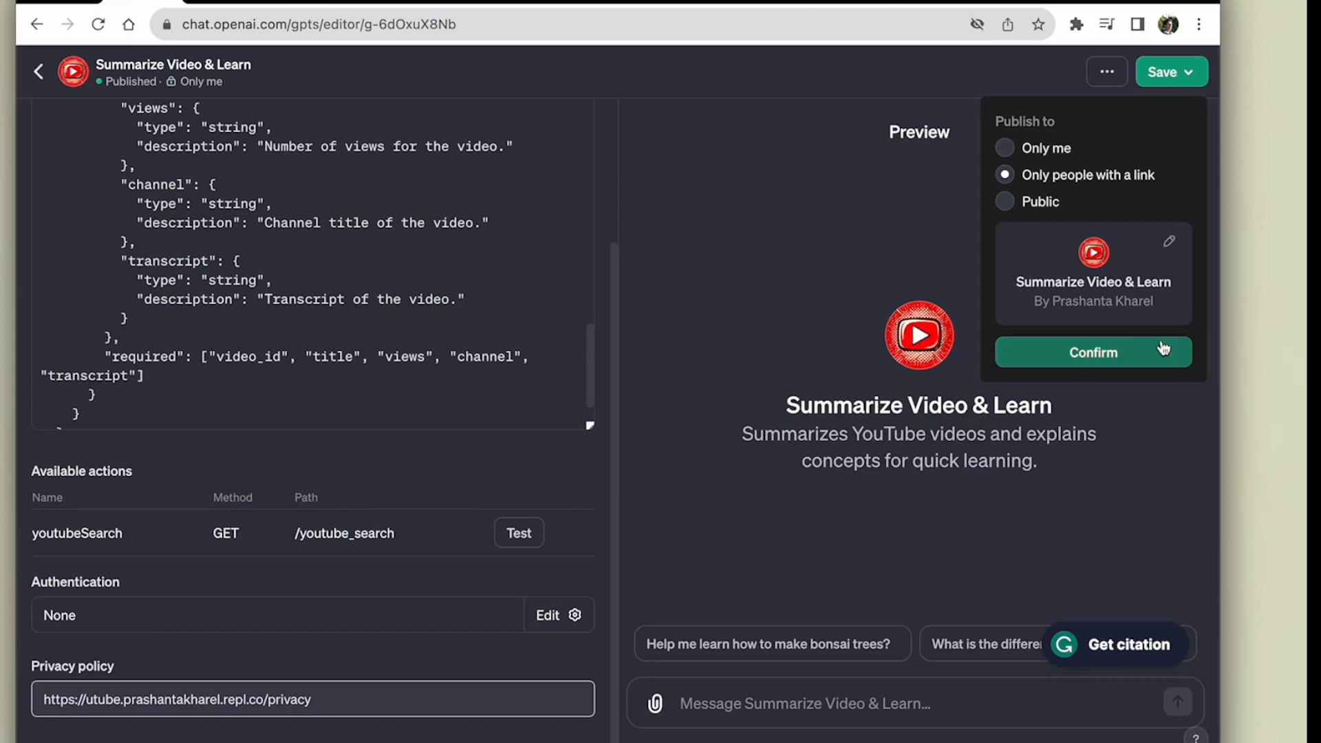
click(1110, 353)
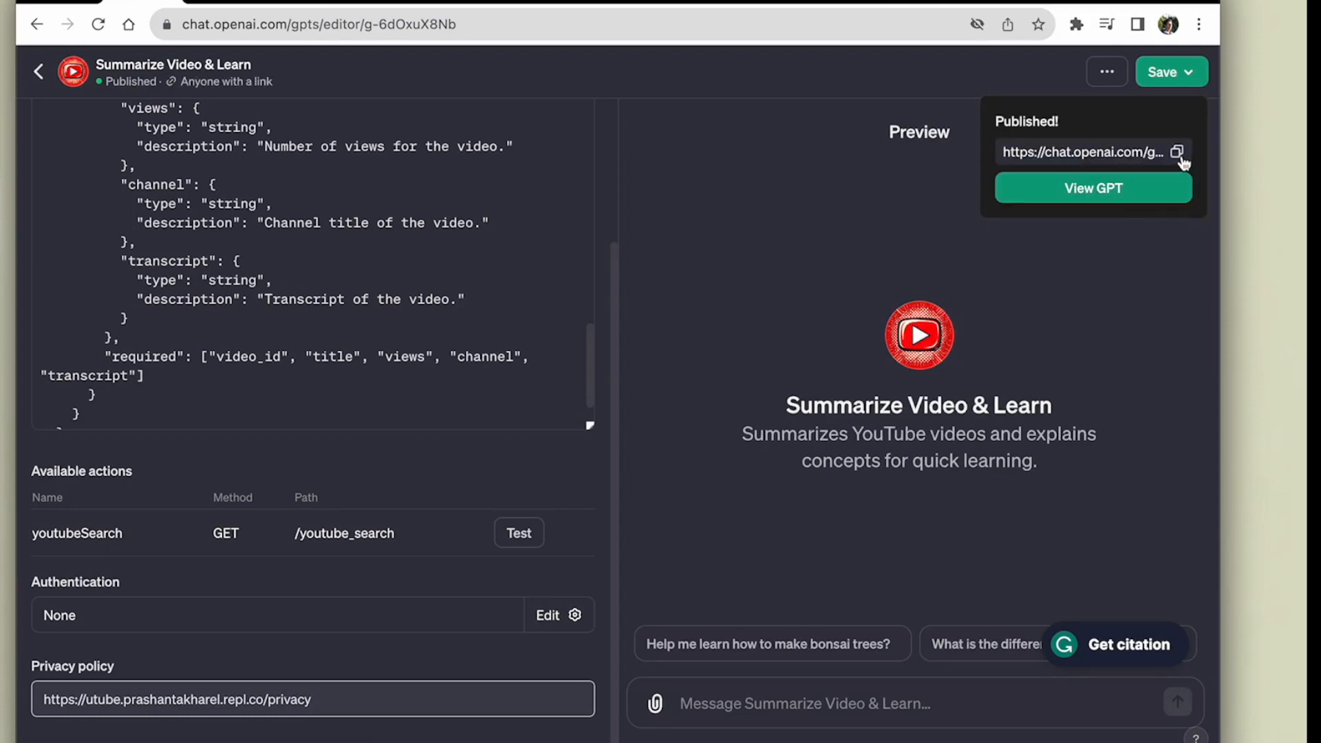
click(1142, 199)
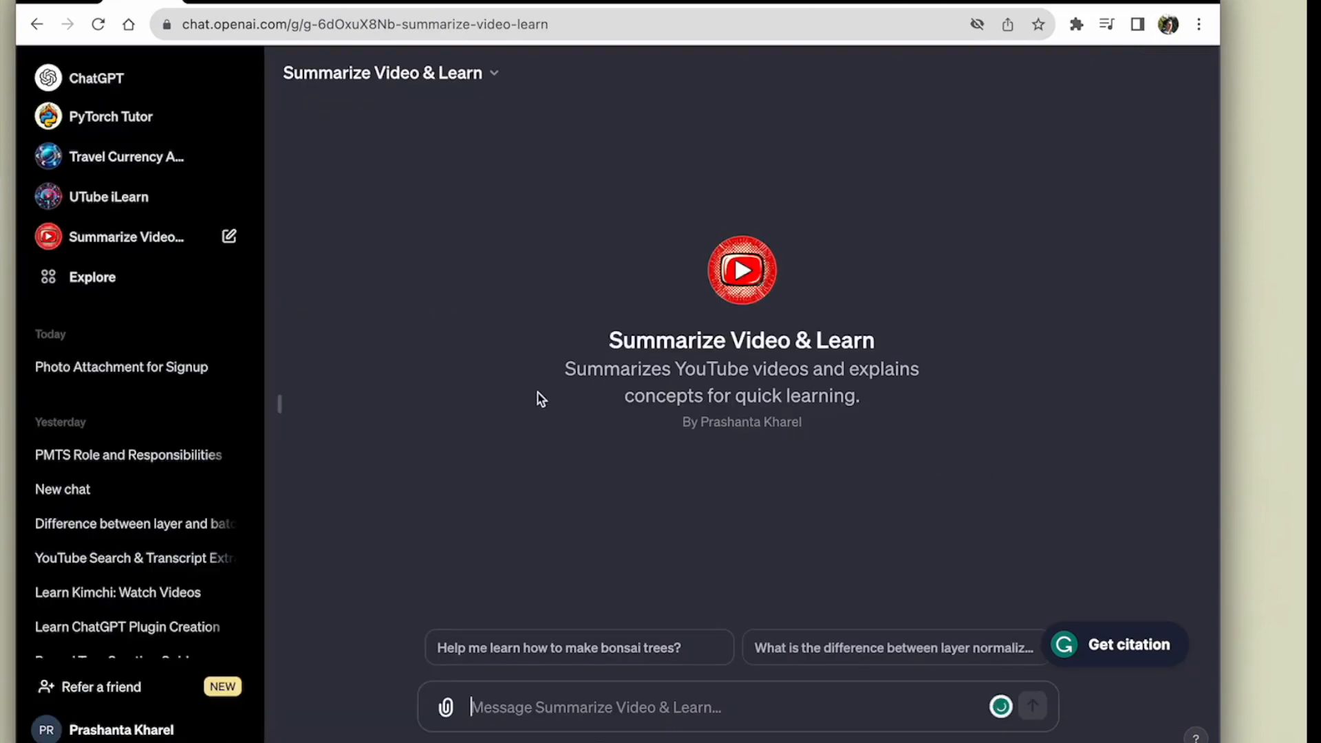
Ask the GPT the suggested question "Help me learn how to make bonsai trees?" and review its video summaries
click(561, 647)
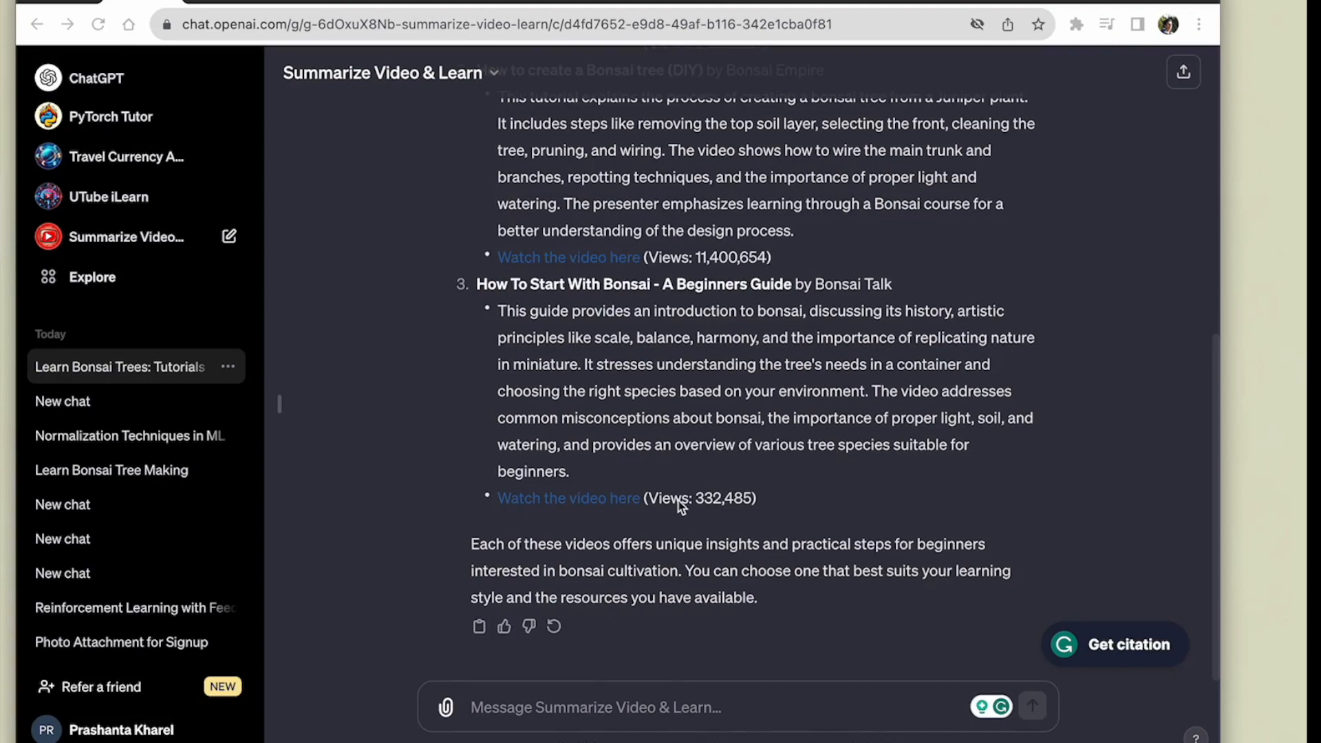
scroll(681, 508, up, 7)
scroll(681, 507, up, 1)
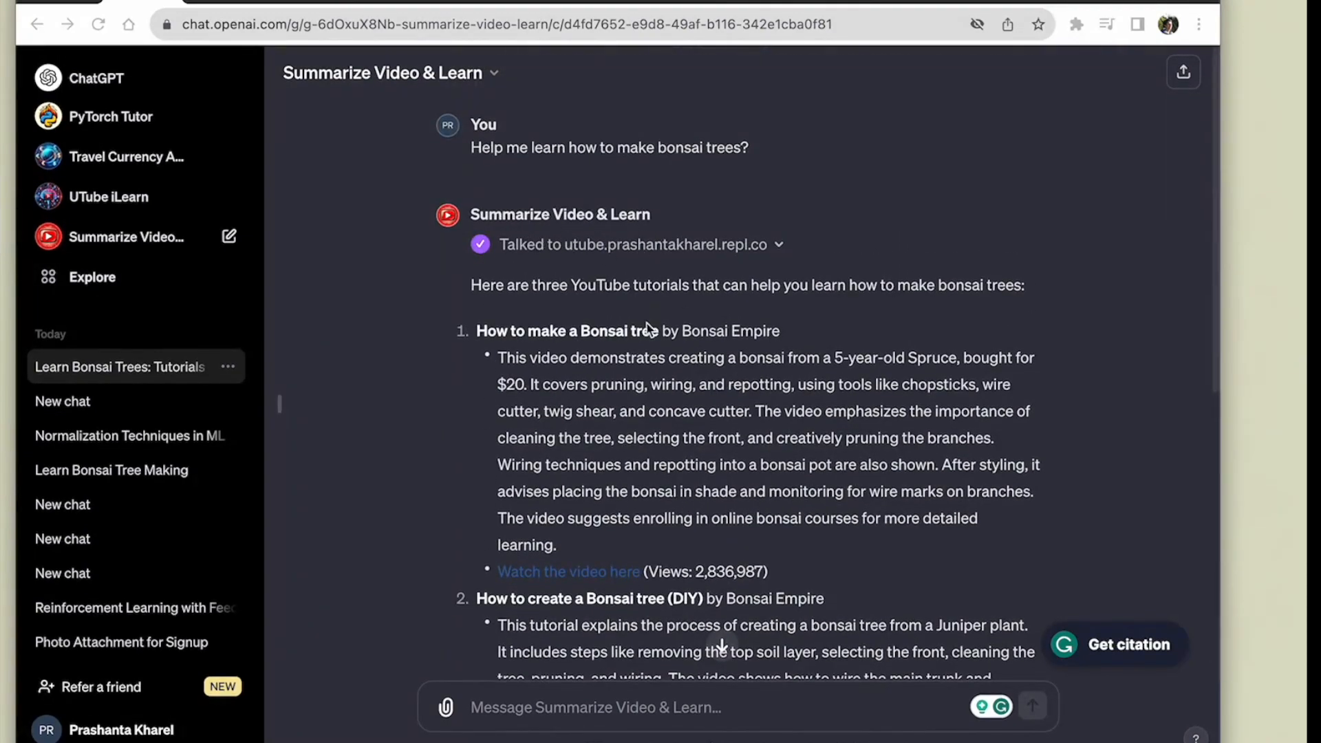
scroll(637, 320, down, 2)
scroll(632, 278, down, 1)
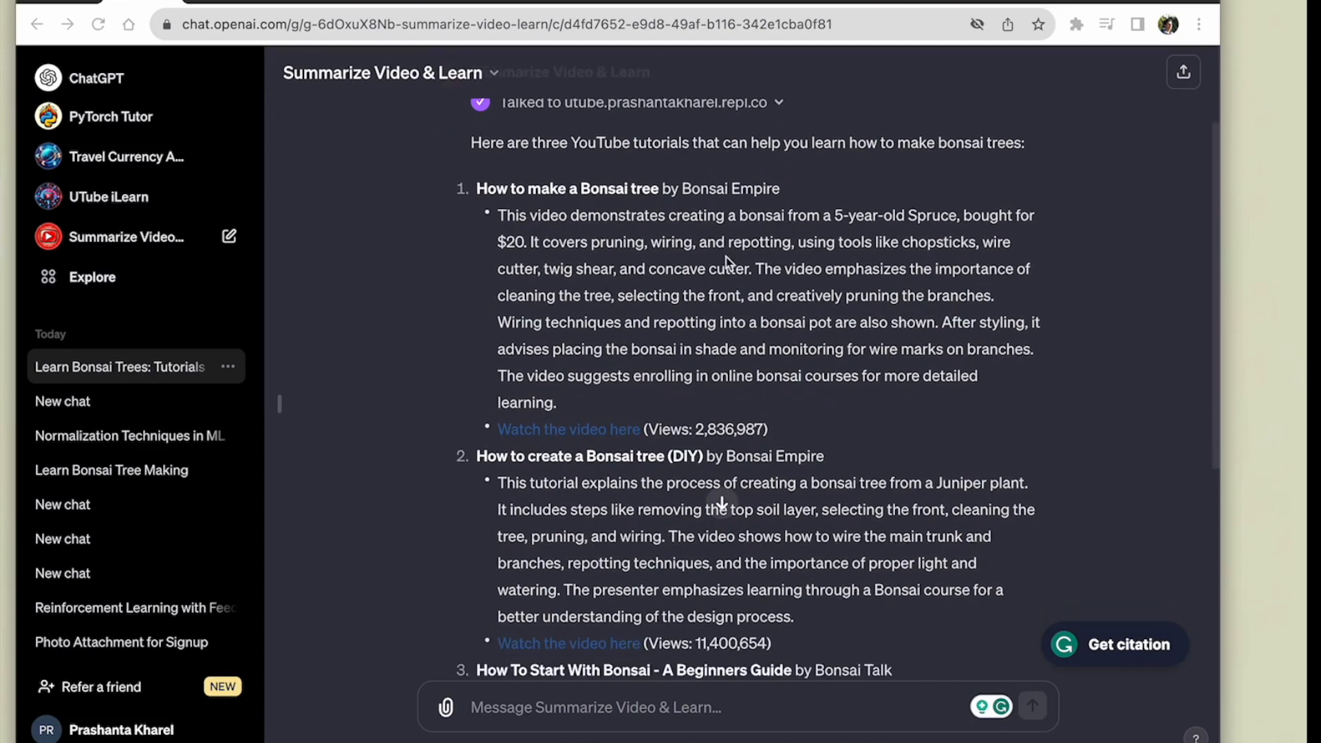
scroll(655, 318, down, 6)
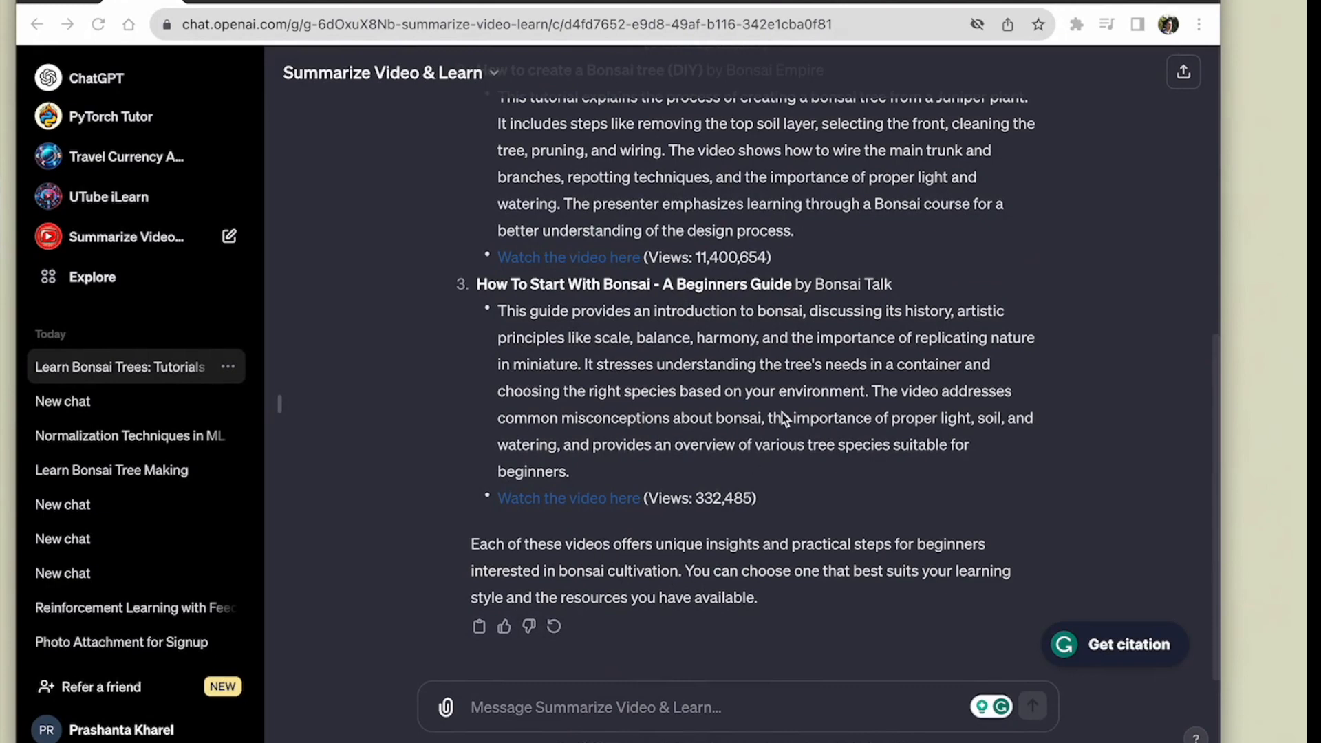
scroll(723, 131, up, 10)
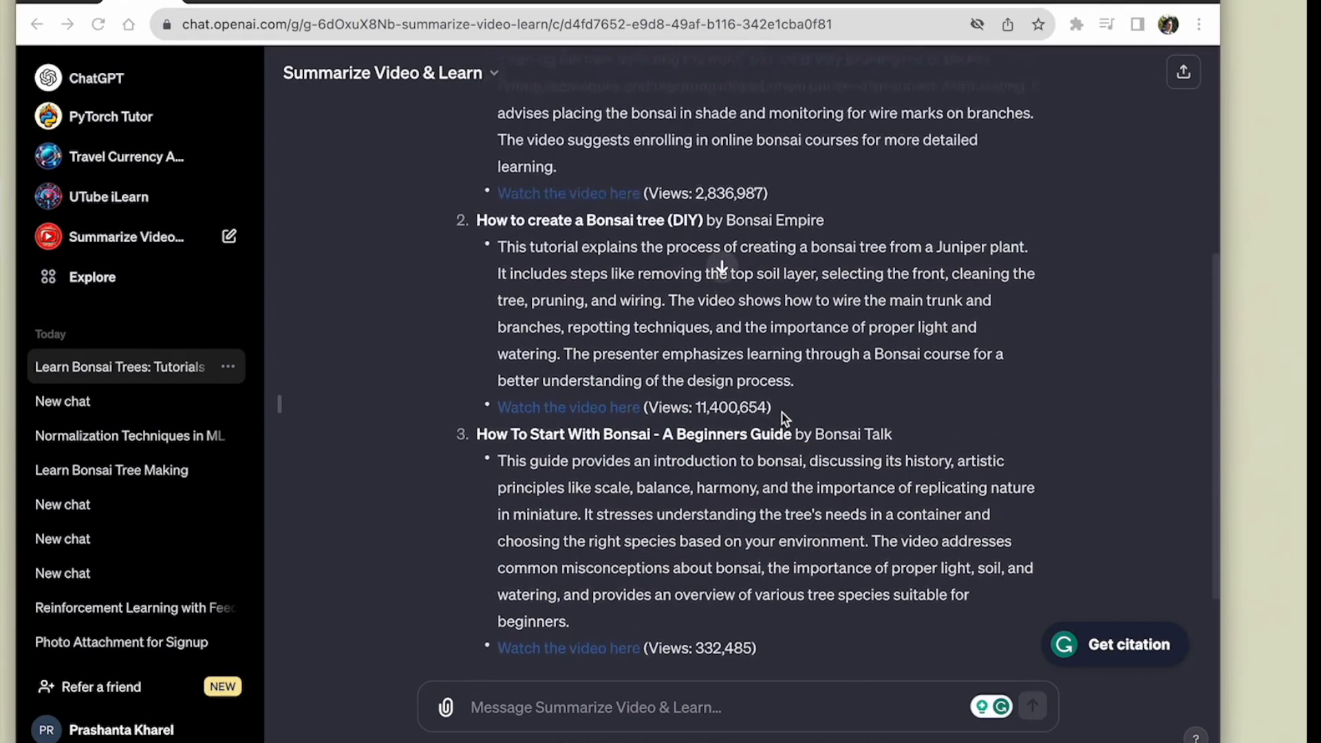